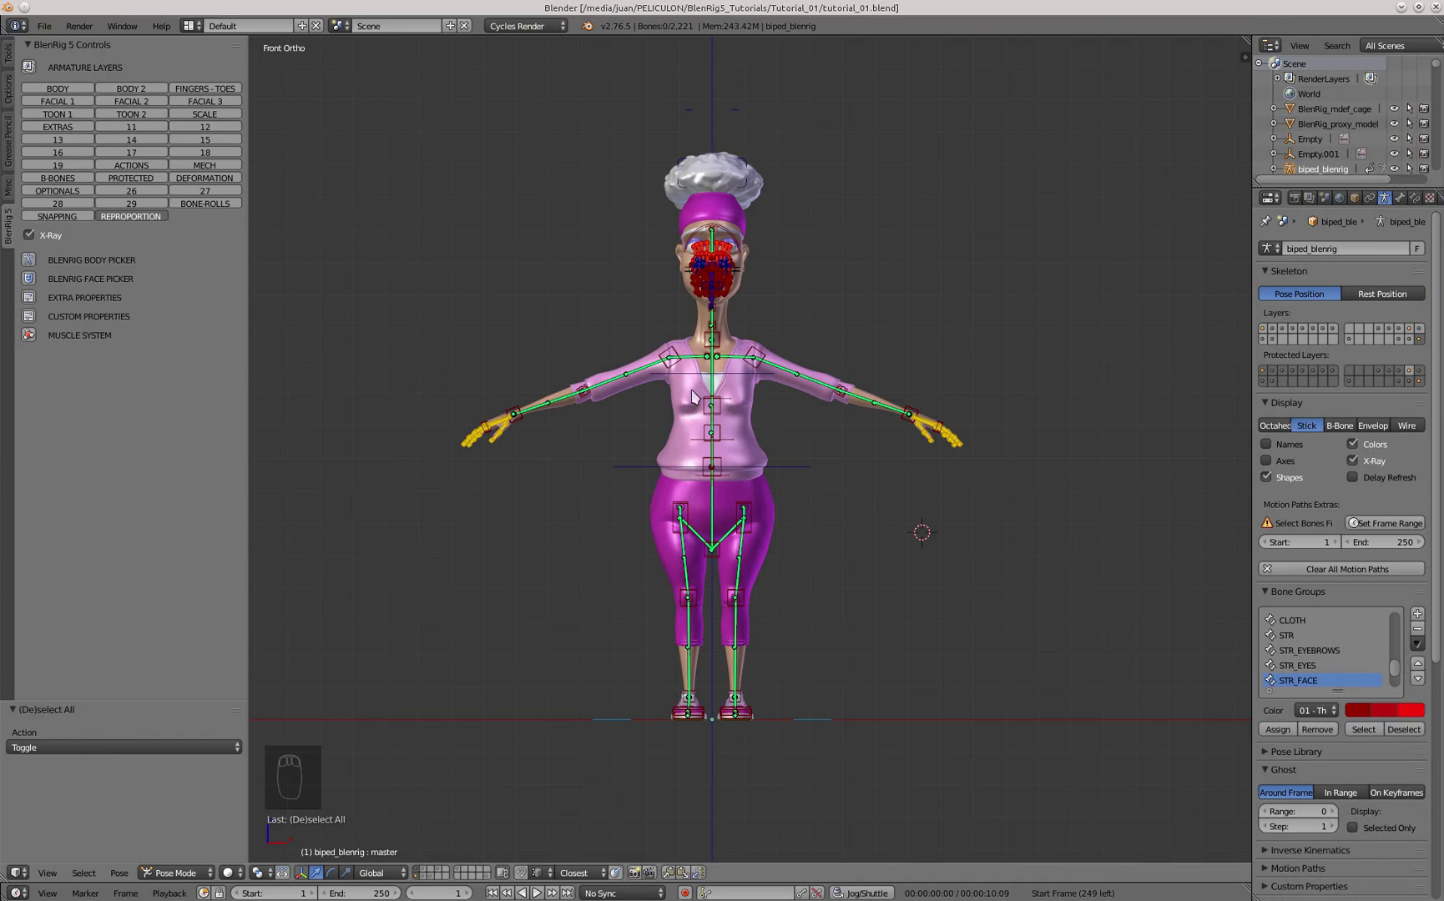
- Move the head_str bone up to the top of the skull in side view, by about -0.010 in Y and 0.113 in Z
scroll(733, 330, "up", 2)
key("KP_3")
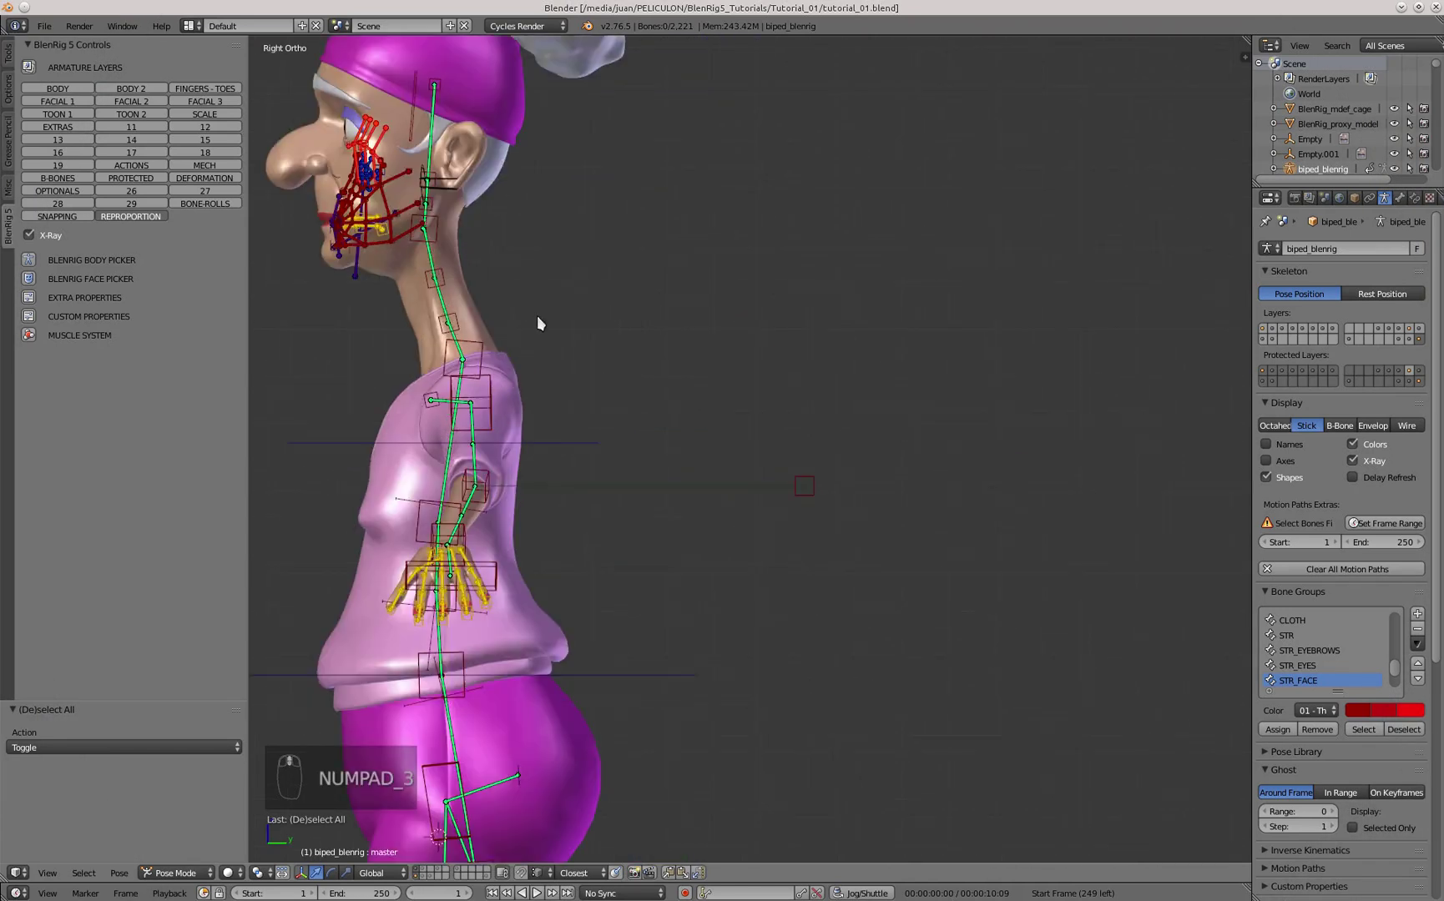
scroll(850, 279, "up", 4)
right_click(850, 280)
scroll(850, 280, "down", 2)
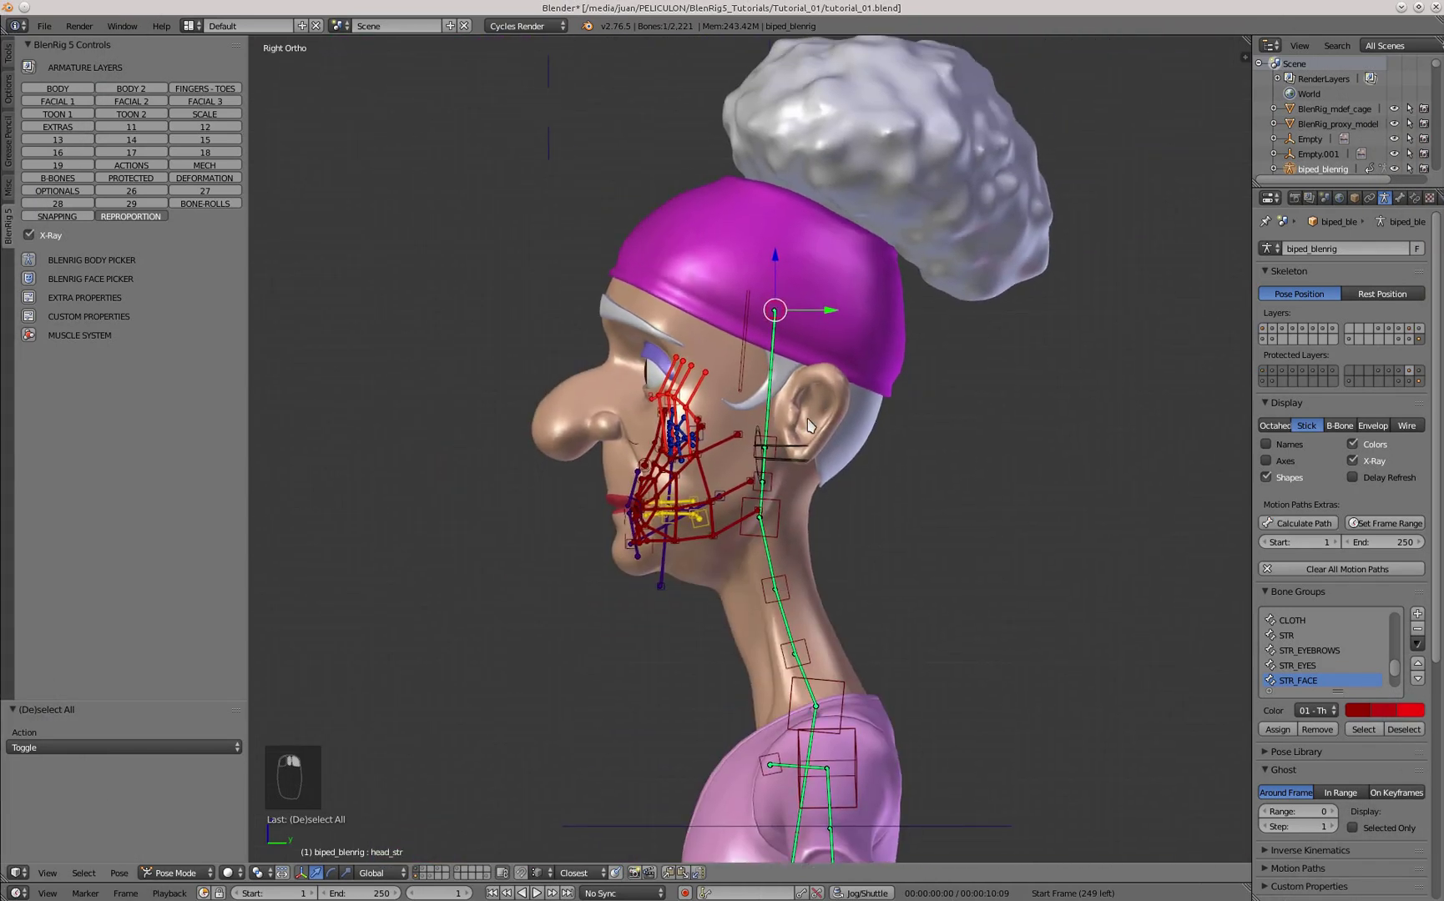
key("g")
left_click(788, 265)
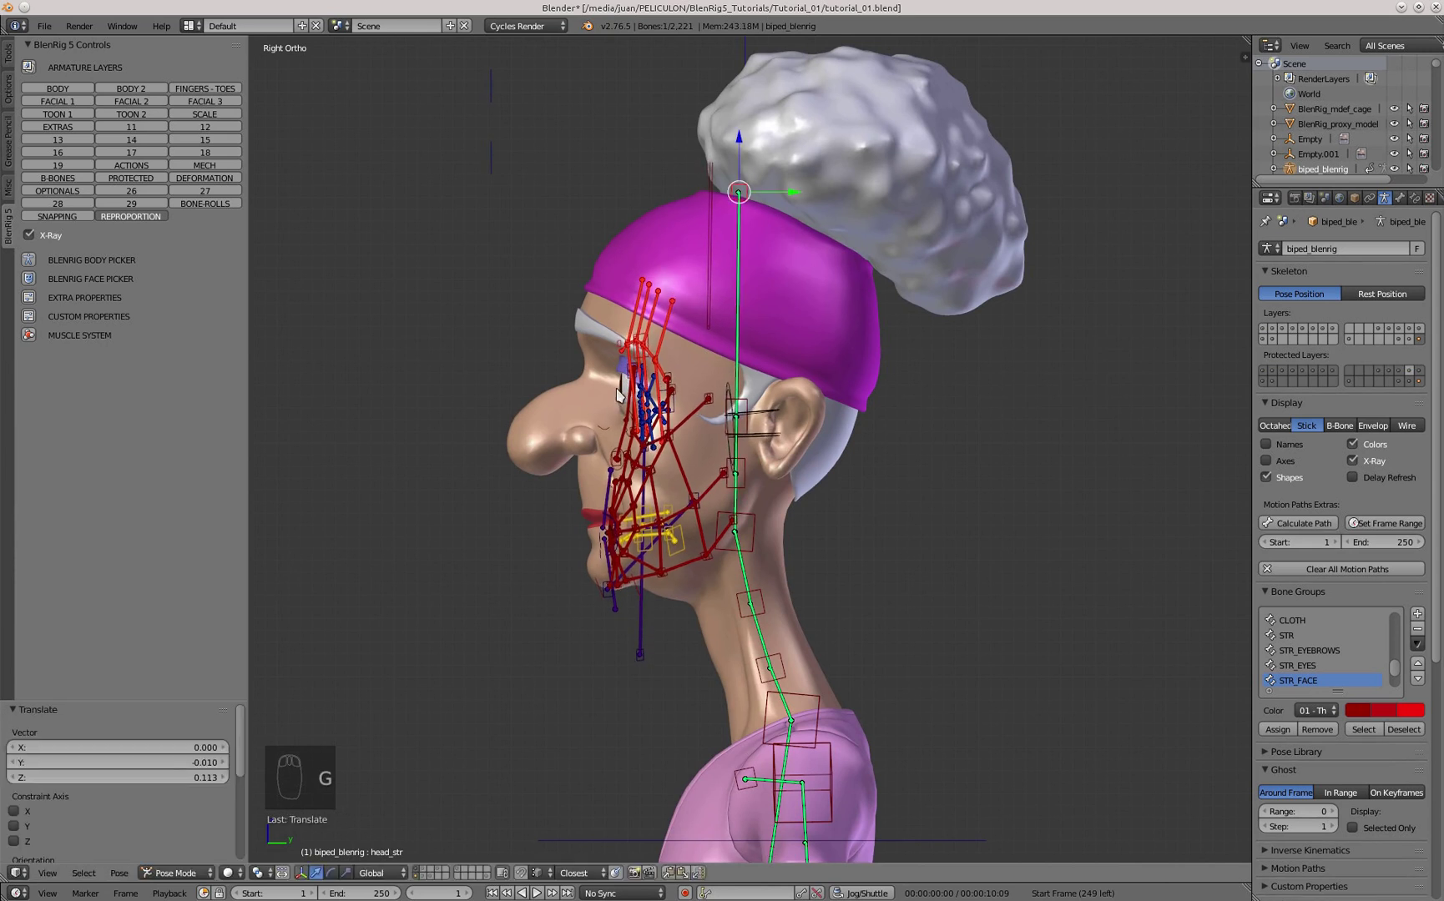
- Adjust the head_mid_1_str bone's height in side view, moving it up along Z by about 0.006
scroll(726, 477, "up", 3)
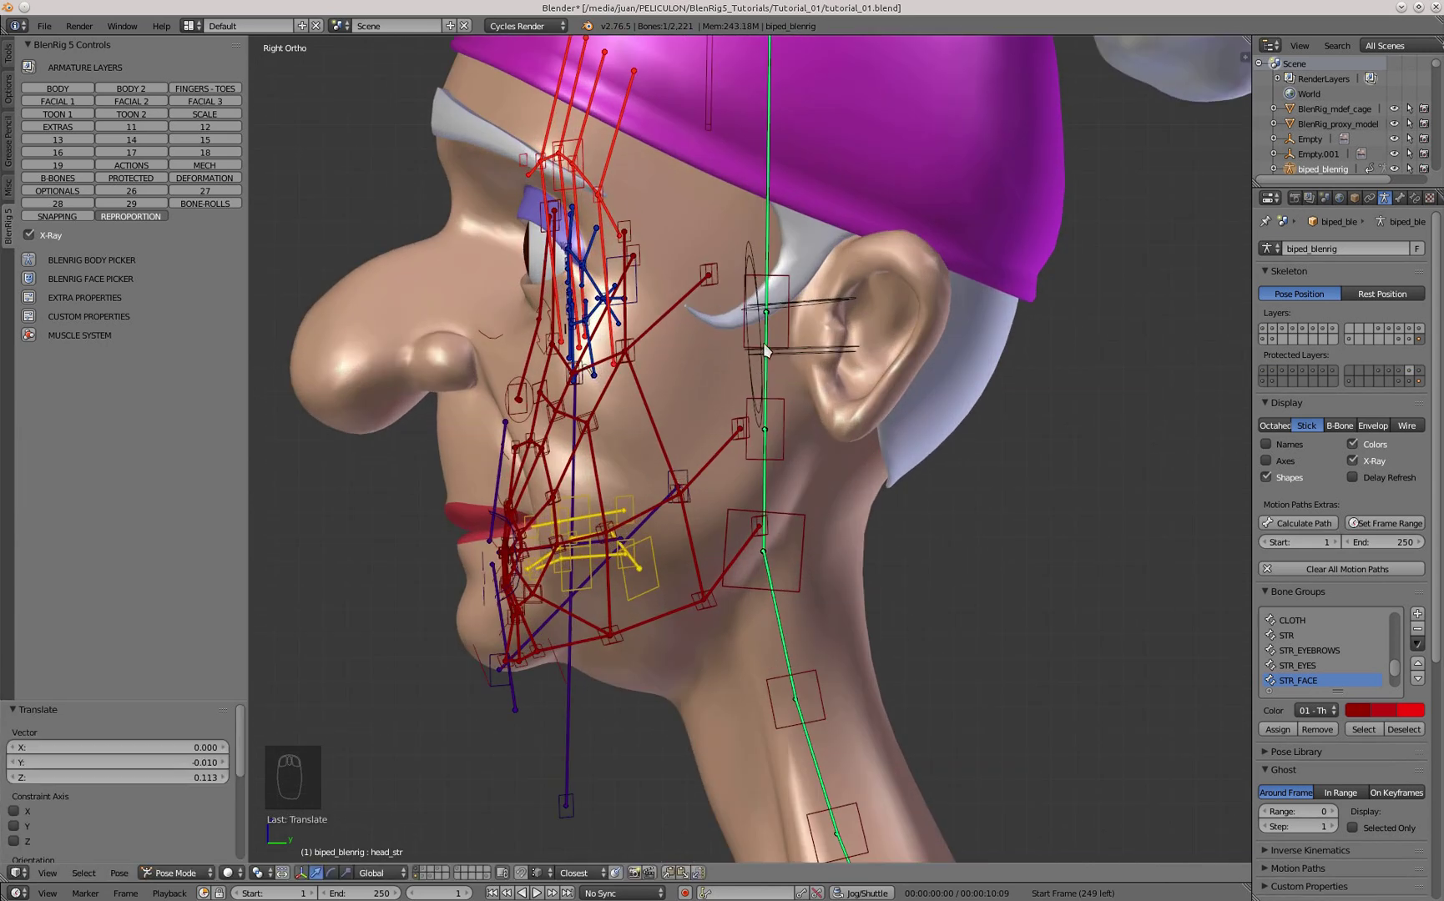
scroll(757, 440, "down", 2)
left_click_drag(757, 445, 756, 449)
middle_click_drag(768, 582, 761, 514, "shift")
left_click_drag(755, 444, 743, 435)
scroll(738, 413, "up", 1)
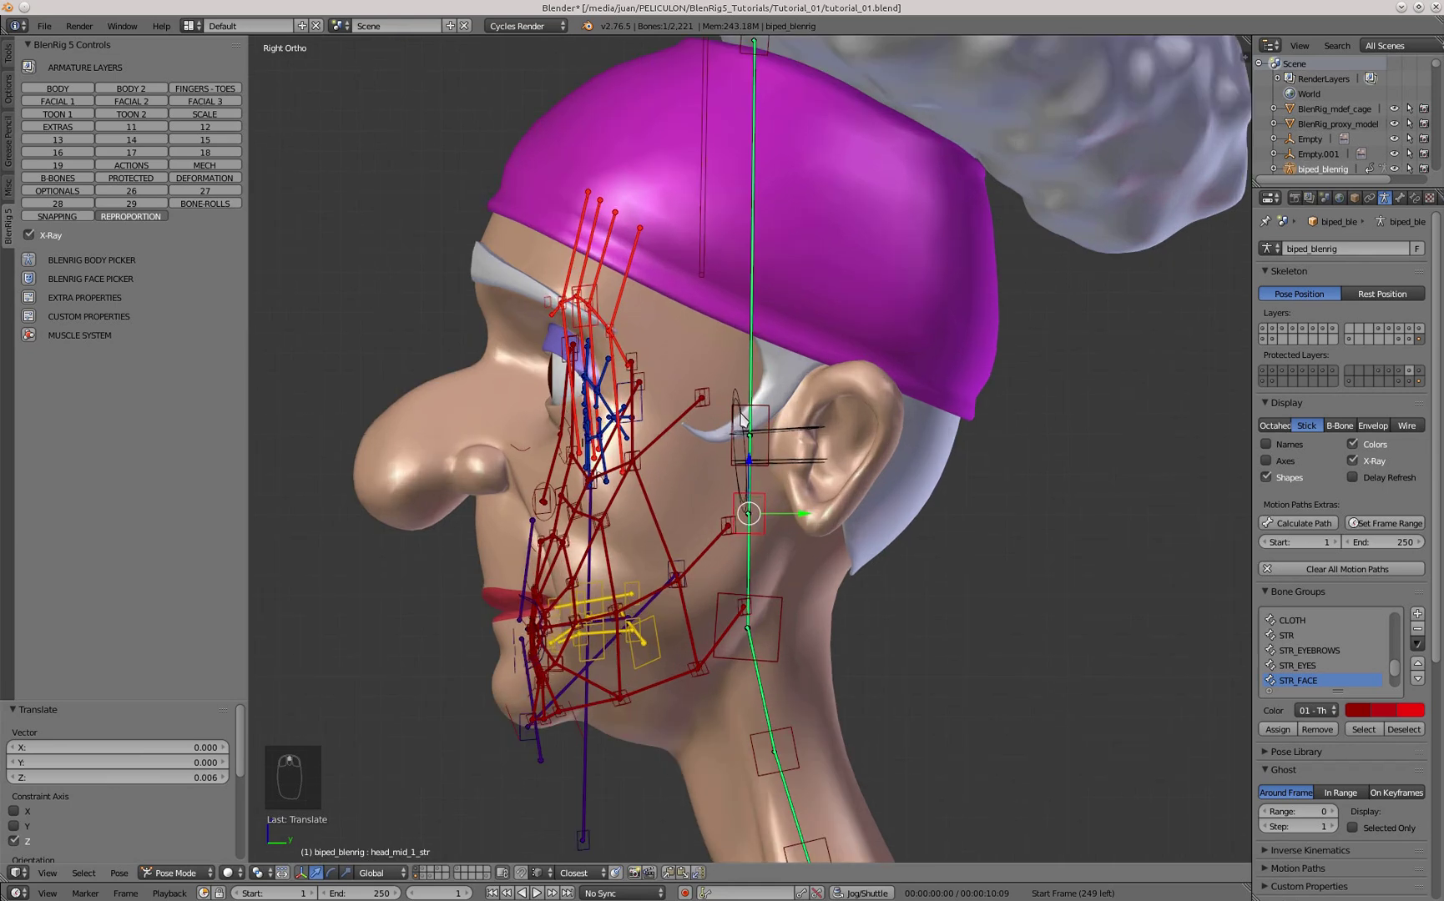
- Move the ear_L bone outward and back to the base of the left ear and rotate it to match the ear's tilt
right_click(740, 490)
key("g")
left_click(805, 486)
middle_click_drag(805, 487, 860, 510)
key("g")
left_click(991, 519)
key("g")
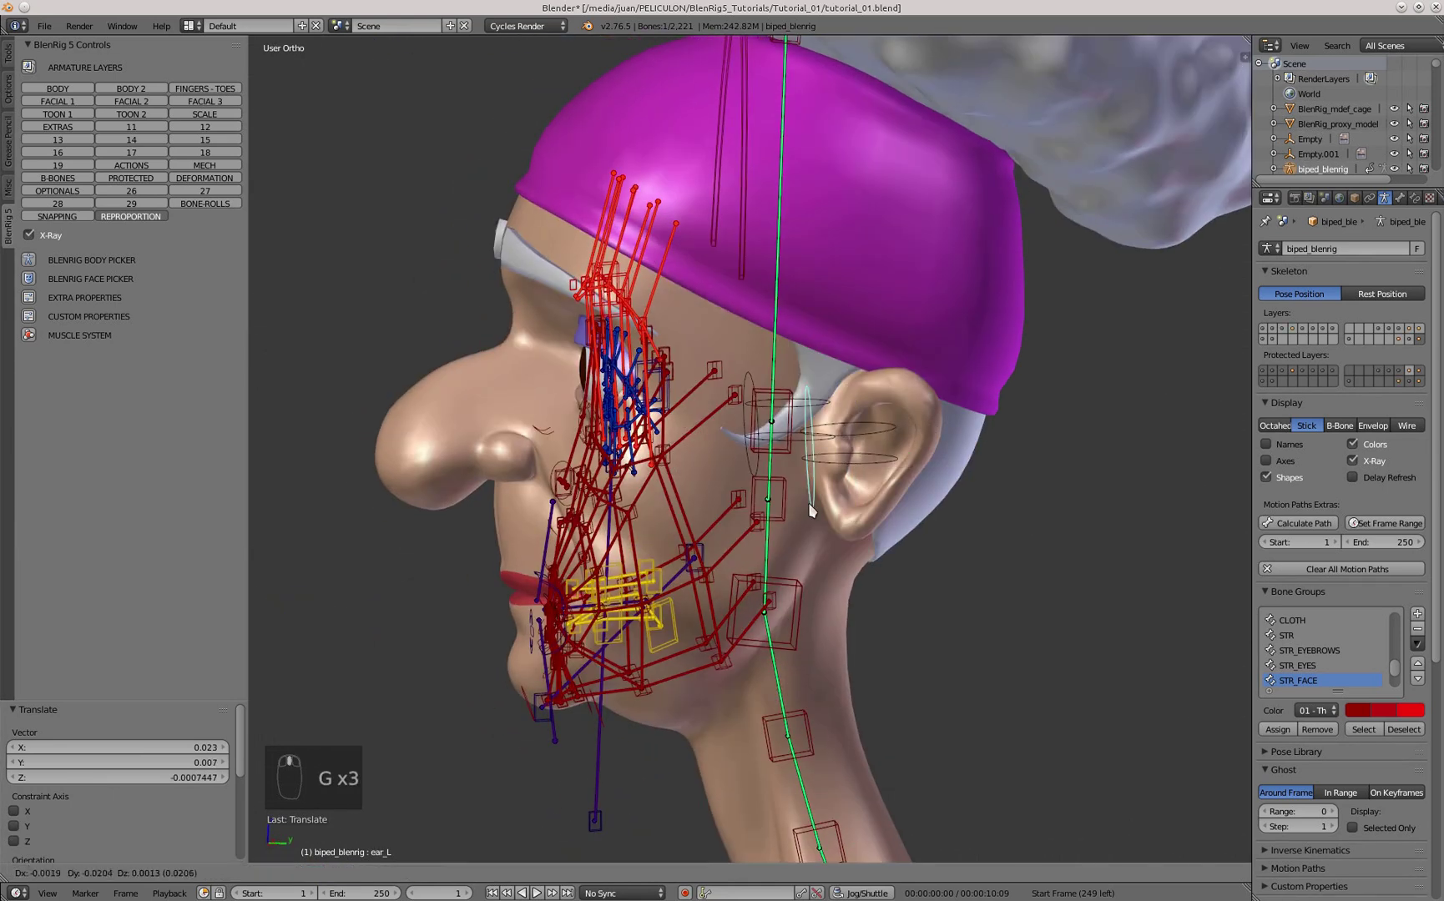
key("g")
key("r")
left_click(1009, 549)
- Move the ear_up_L bone onto the upper part of the left ear and rotate it by about 3.2°
right_click(894, 436)
middle_click_drag(894, 436, 1001, 468)
key("g")
left_click(879, 476)
key("r")
middle_click_drag(879, 475, 785, 468)
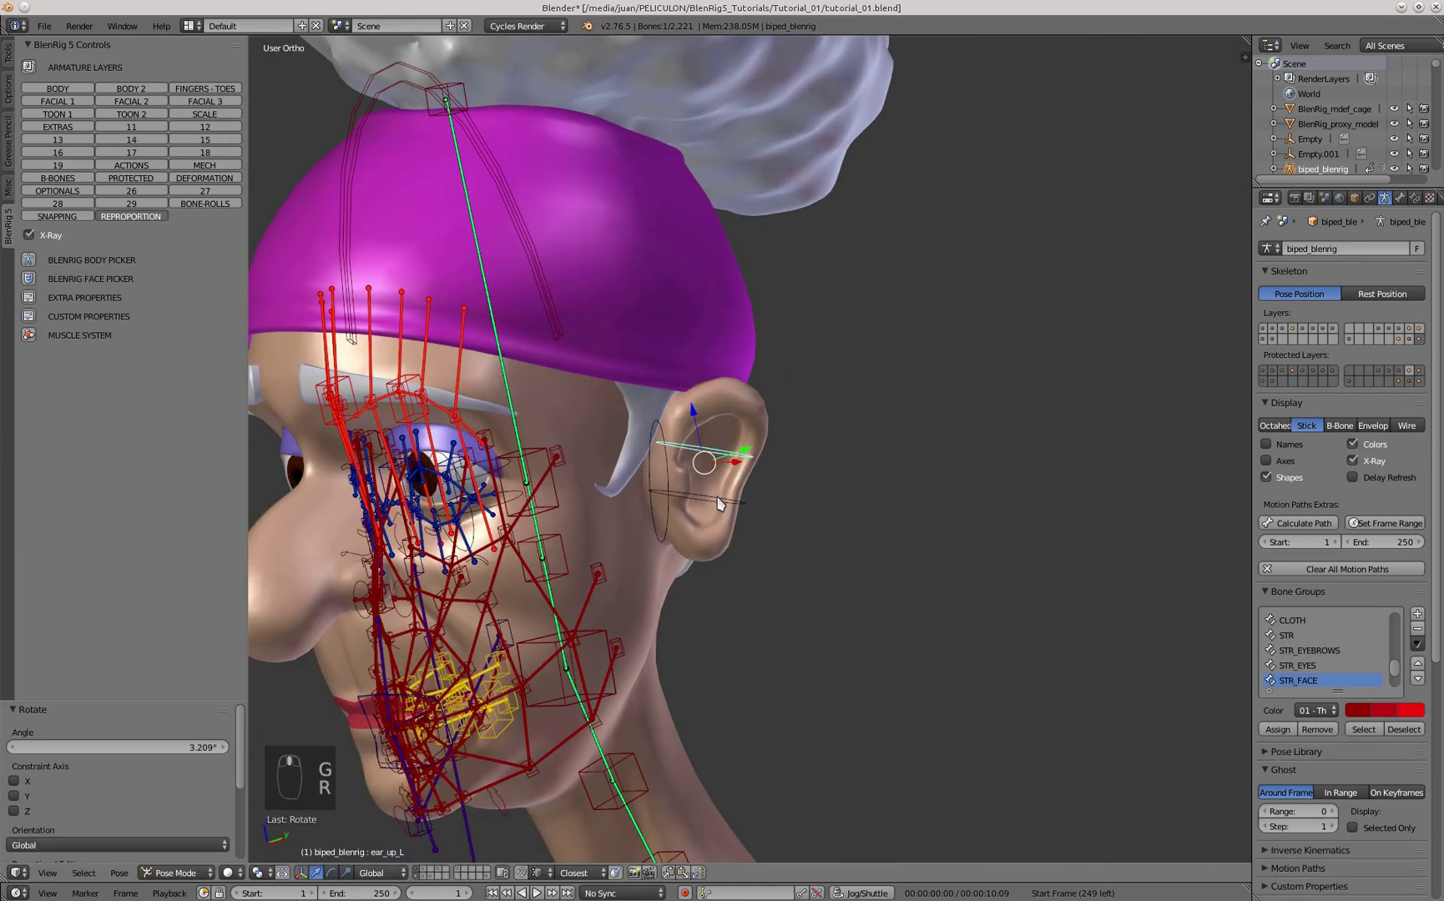
- Position the ear_low_L bone over the lower part of the left ear and deselect all bones
key("alt+g")
key("g")
right_click(738, 486, "shift")
key("KP_3")
scroll(901, 561, "down", 2)
key("a")
key("a")
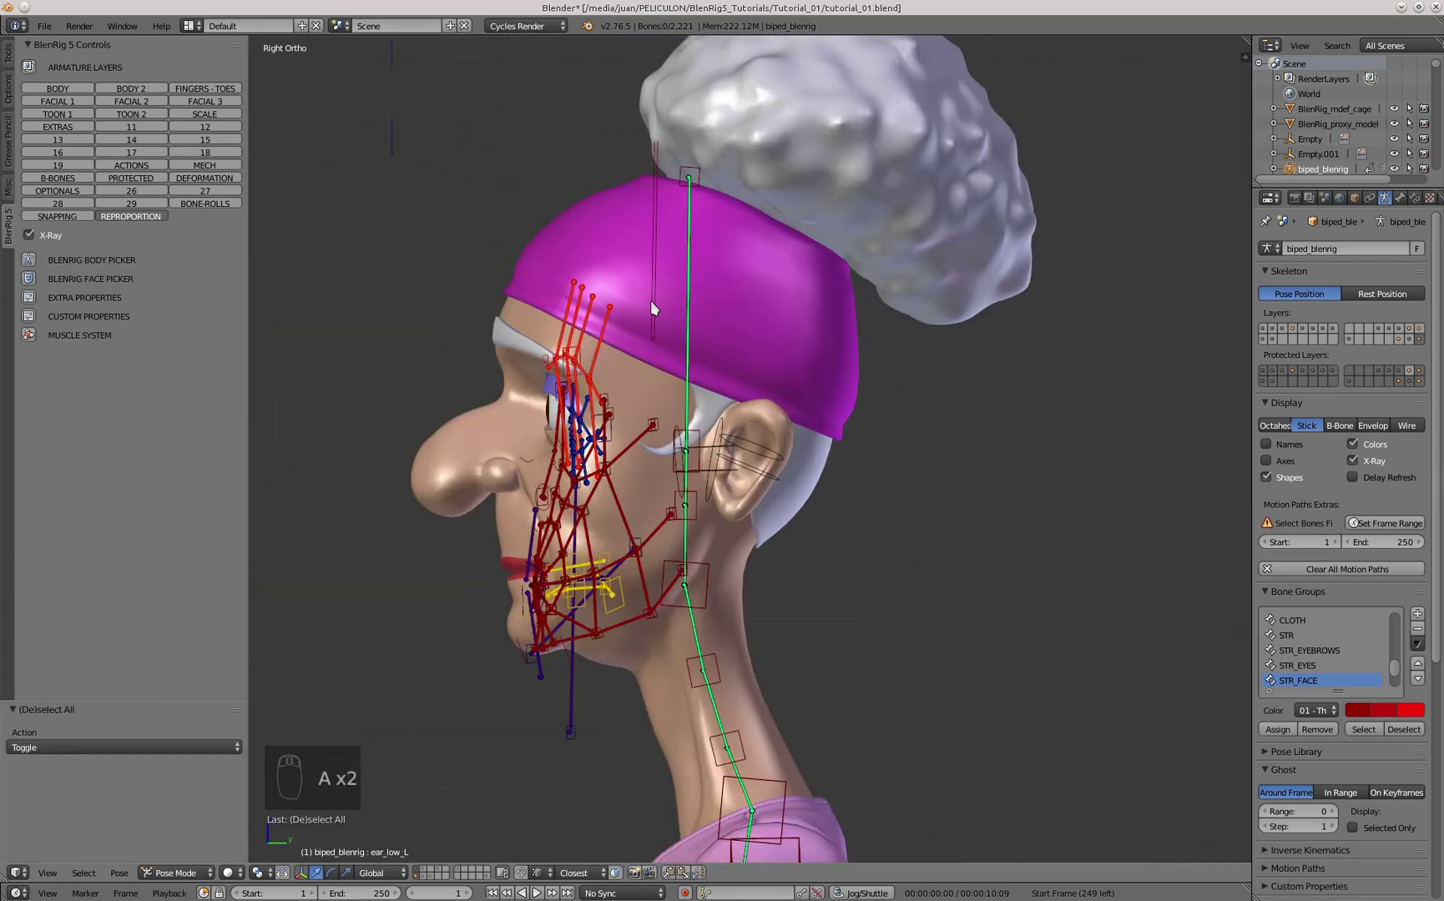
- Move the face_mstr_str bone forward toward the face surface in side view, by about -0.032 in Y and 0.007 in Z
right_click(653, 309)
scroll(750, 375, "down", 5)
scroll(782, 381, "up", 4)
key("g")
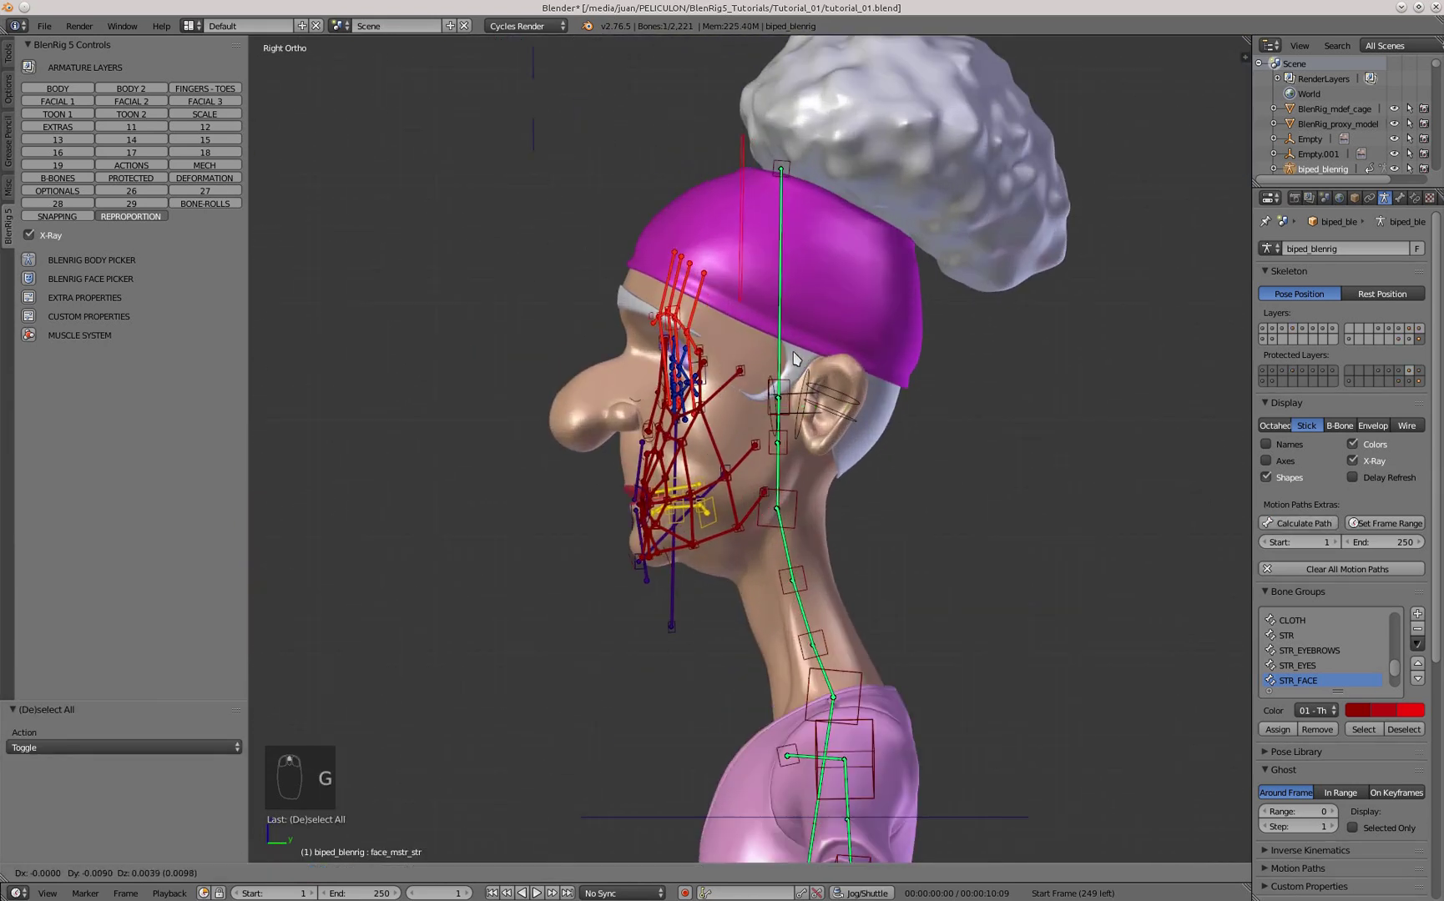
left_click(769, 359)
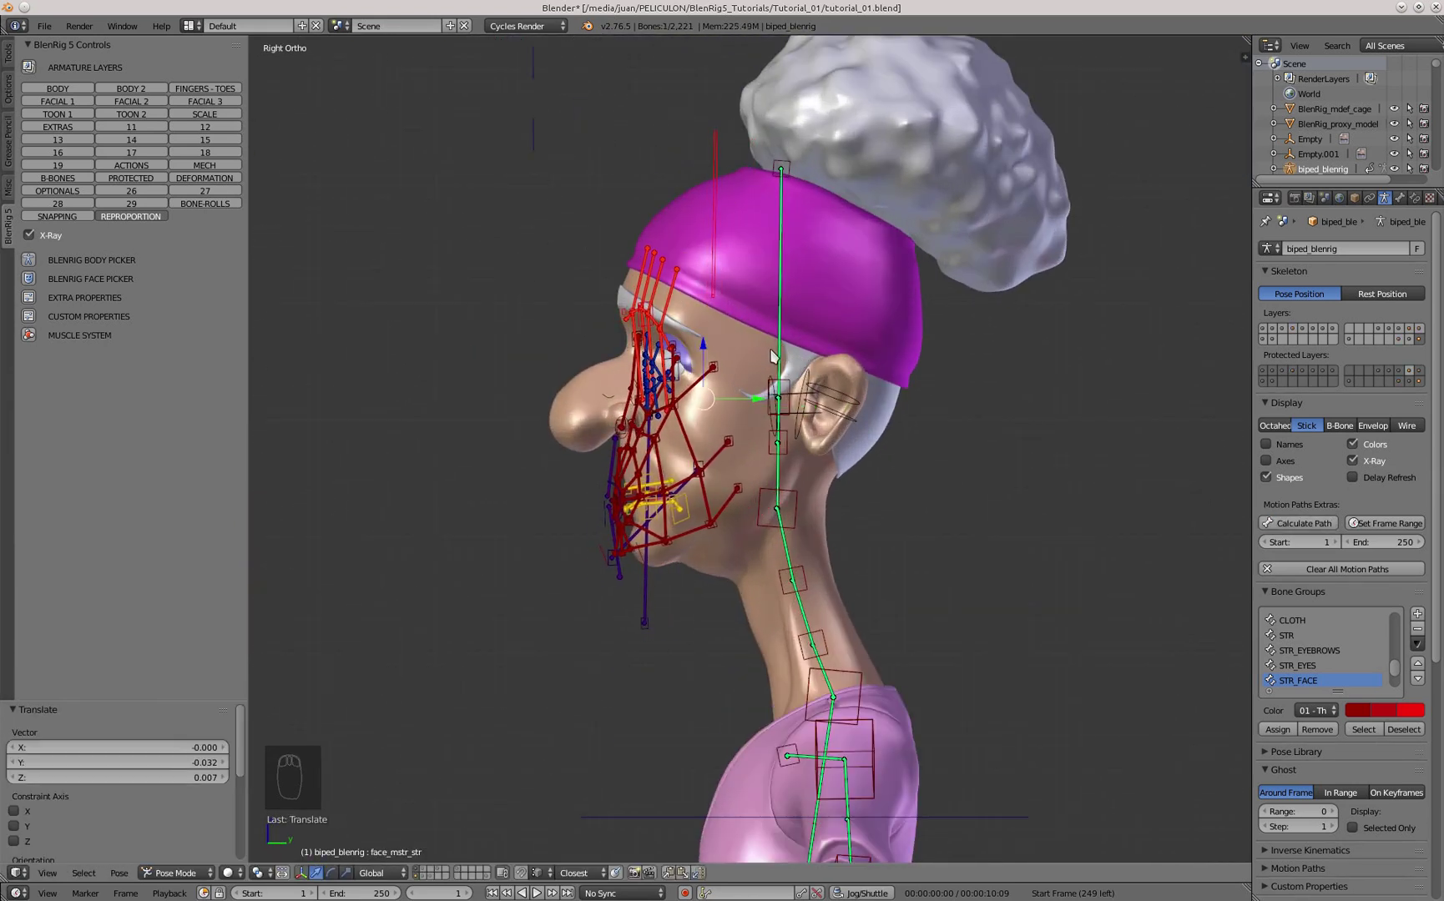
- Widen the face master bone to about 1.744 along X in front view and raise it about 0.006 along Z
key("KP_1")
scroll(645, 365, "up", 2)
key("s")
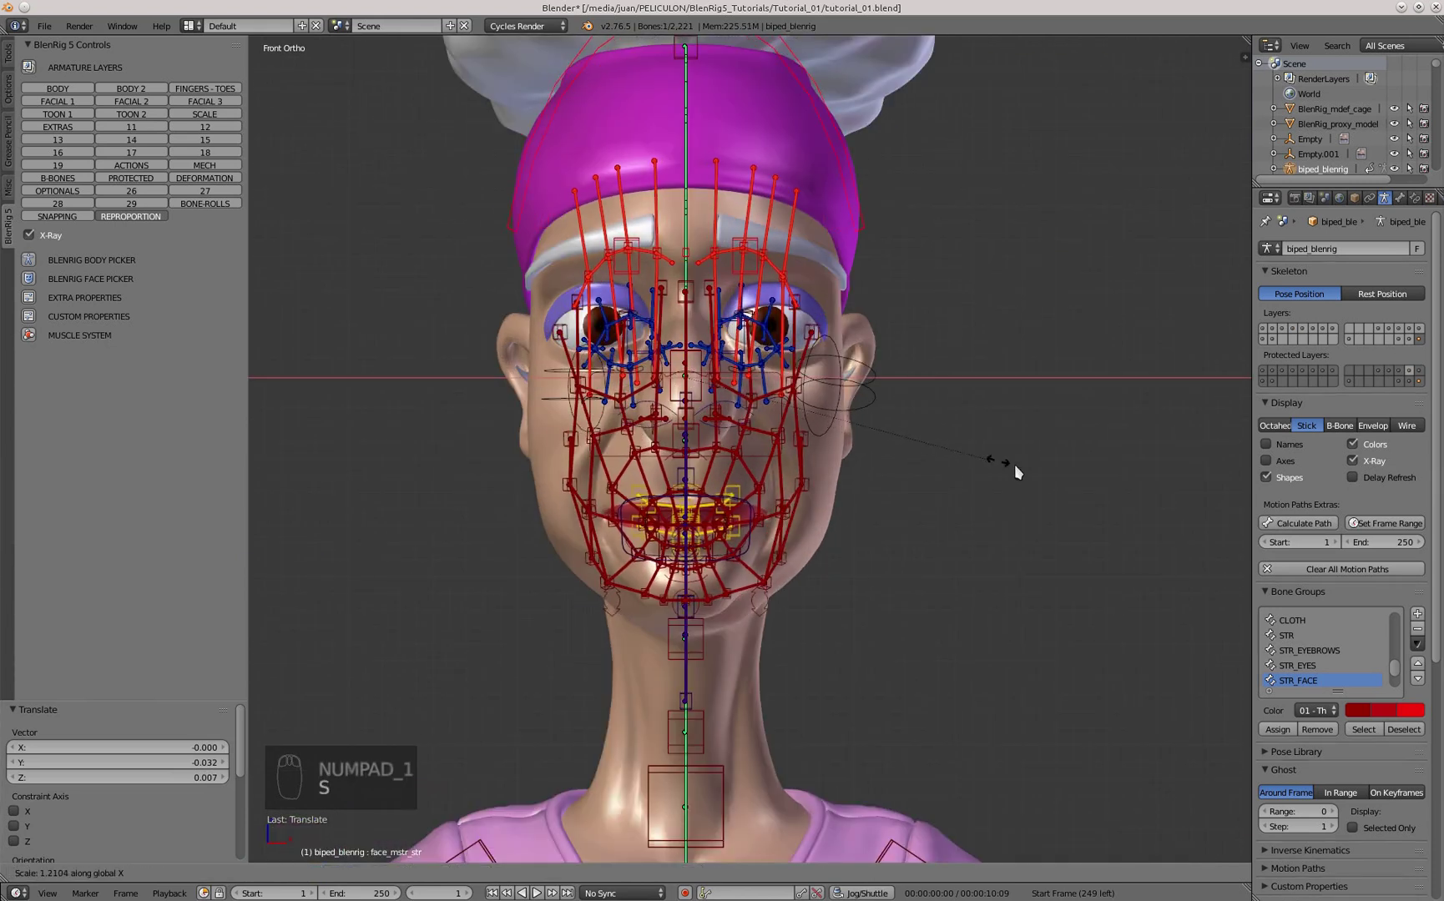
left_click(1122, 488)
key("g")
key("z")
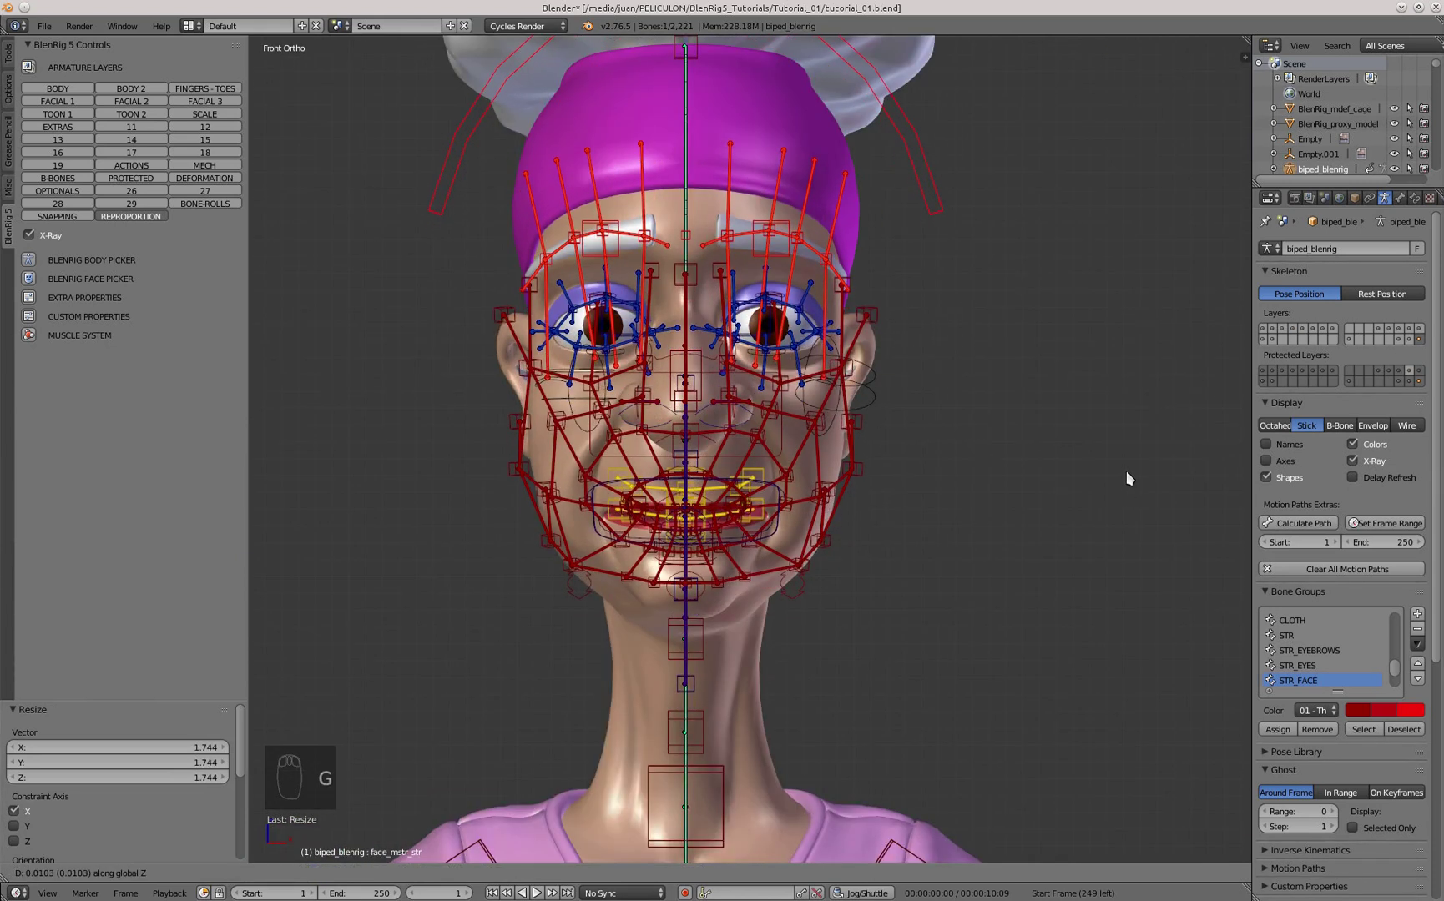
left_click(1123, 477)
- Lower the hat_free bone from above the hair until it sits at the top of the head in side view
scroll(774, 472, "down", 3)
key("KP_3")
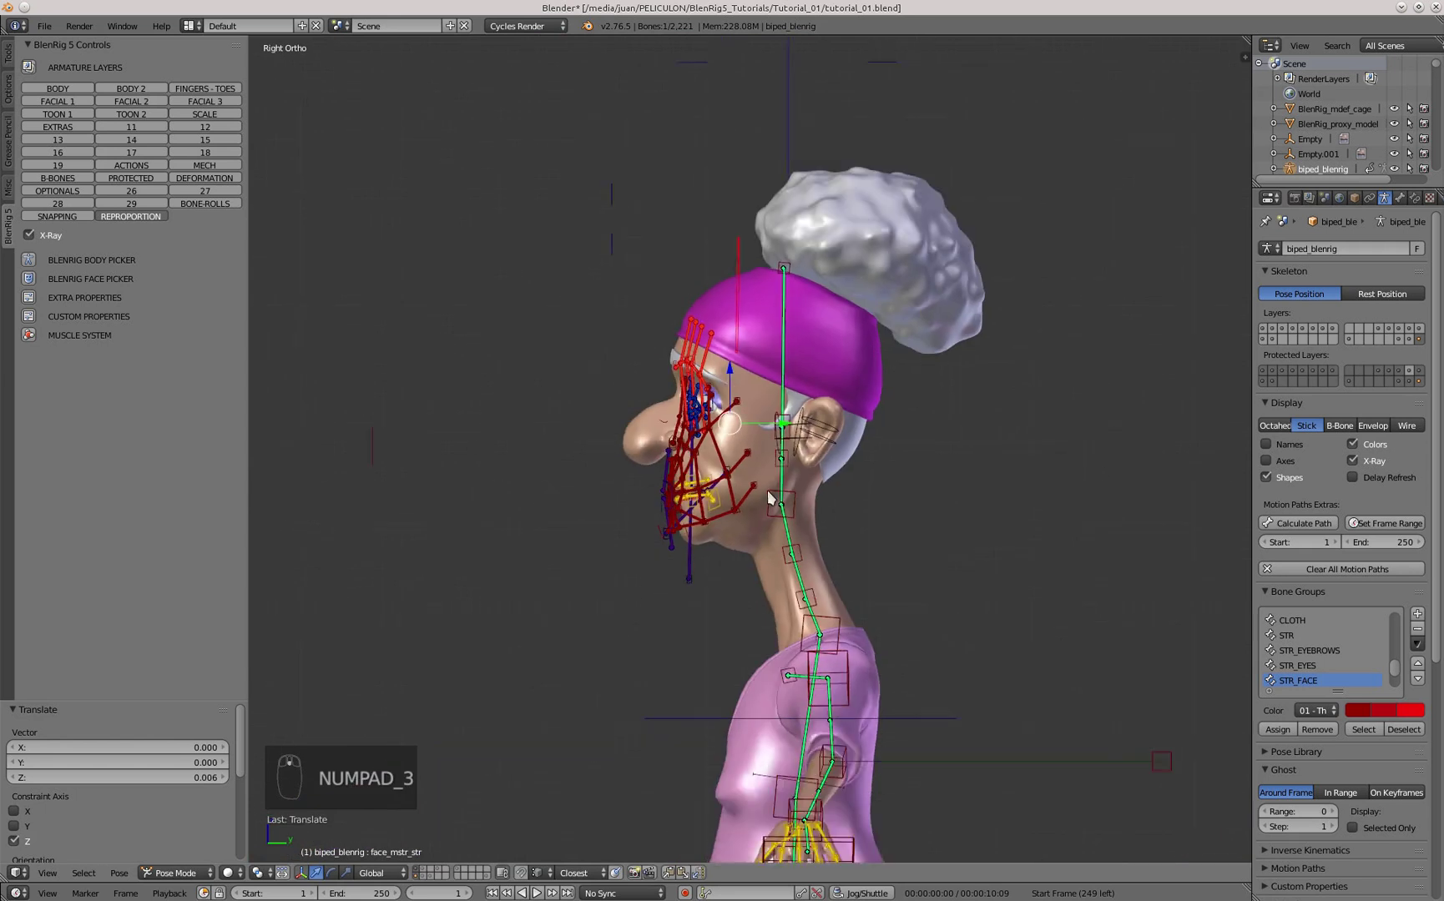
scroll(793, 286, "down", 2)
scroll(789, 341, "up", 3)
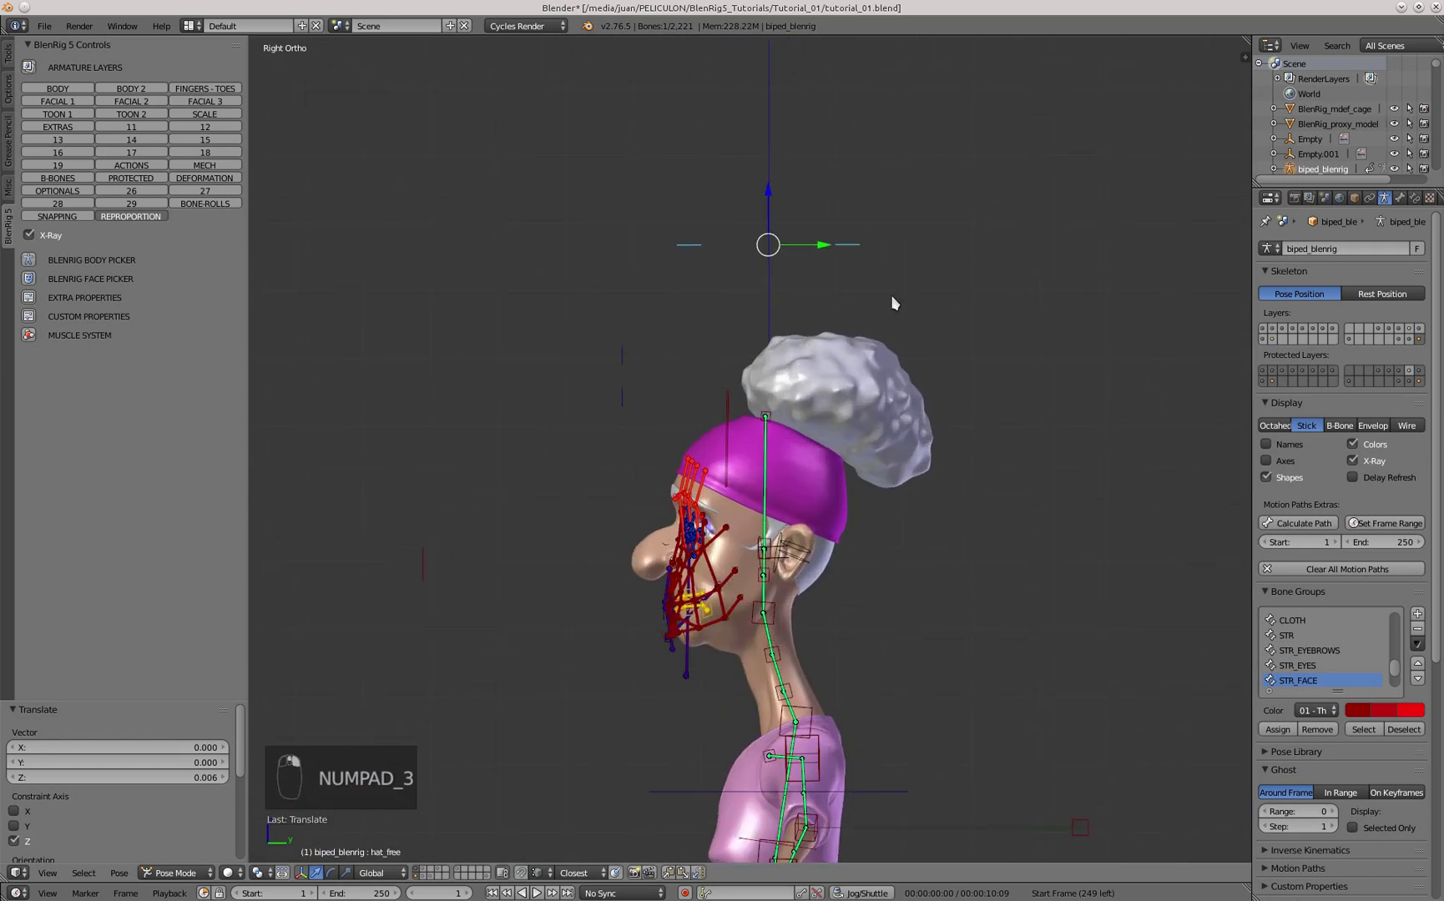
key("g")
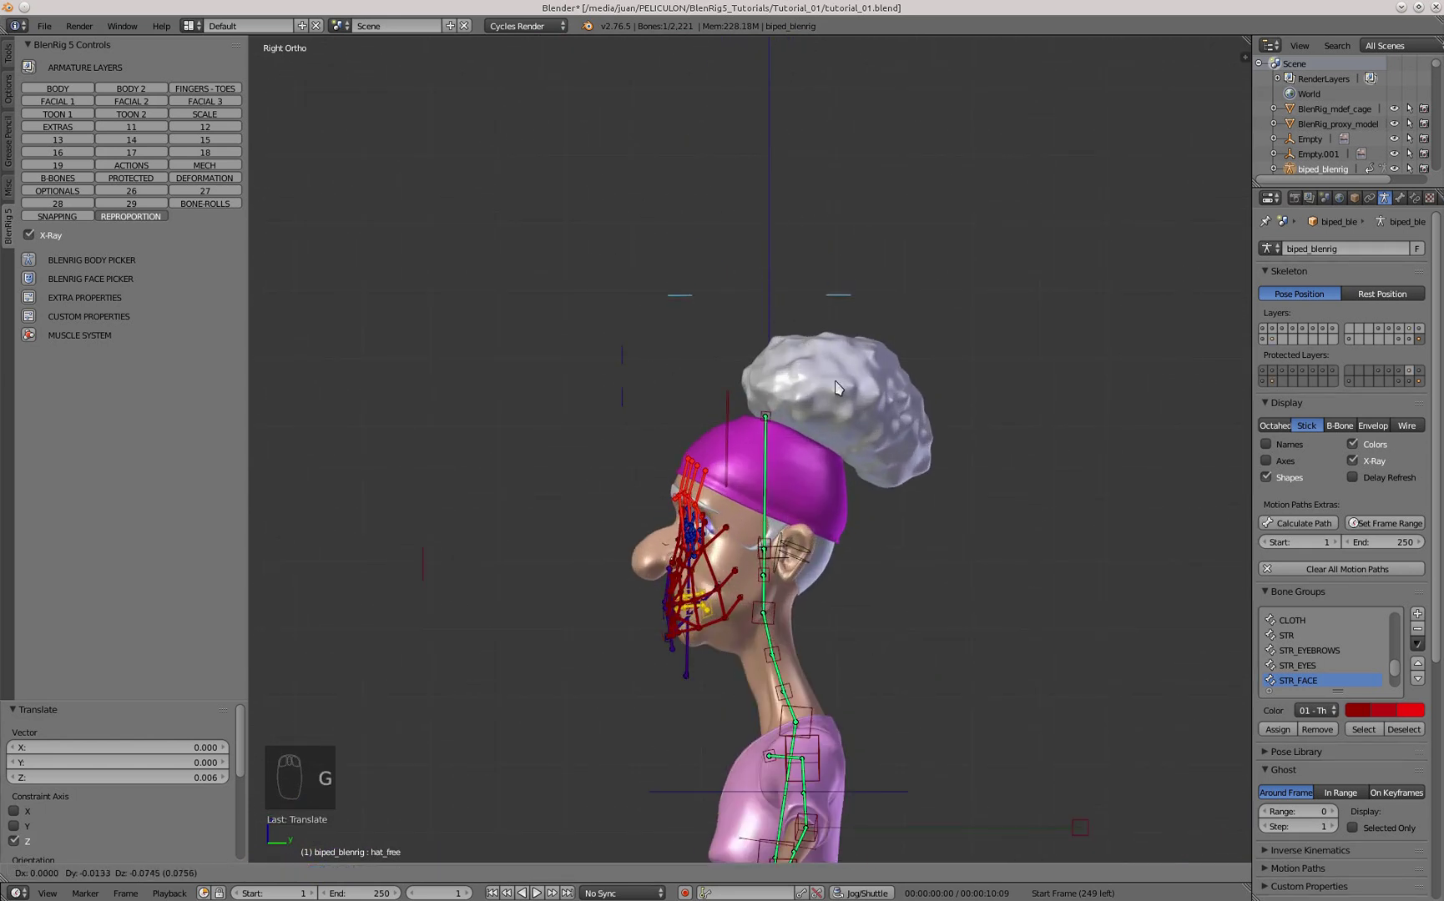
left_click(847, 463)
key("g")
left_click(843, 461)
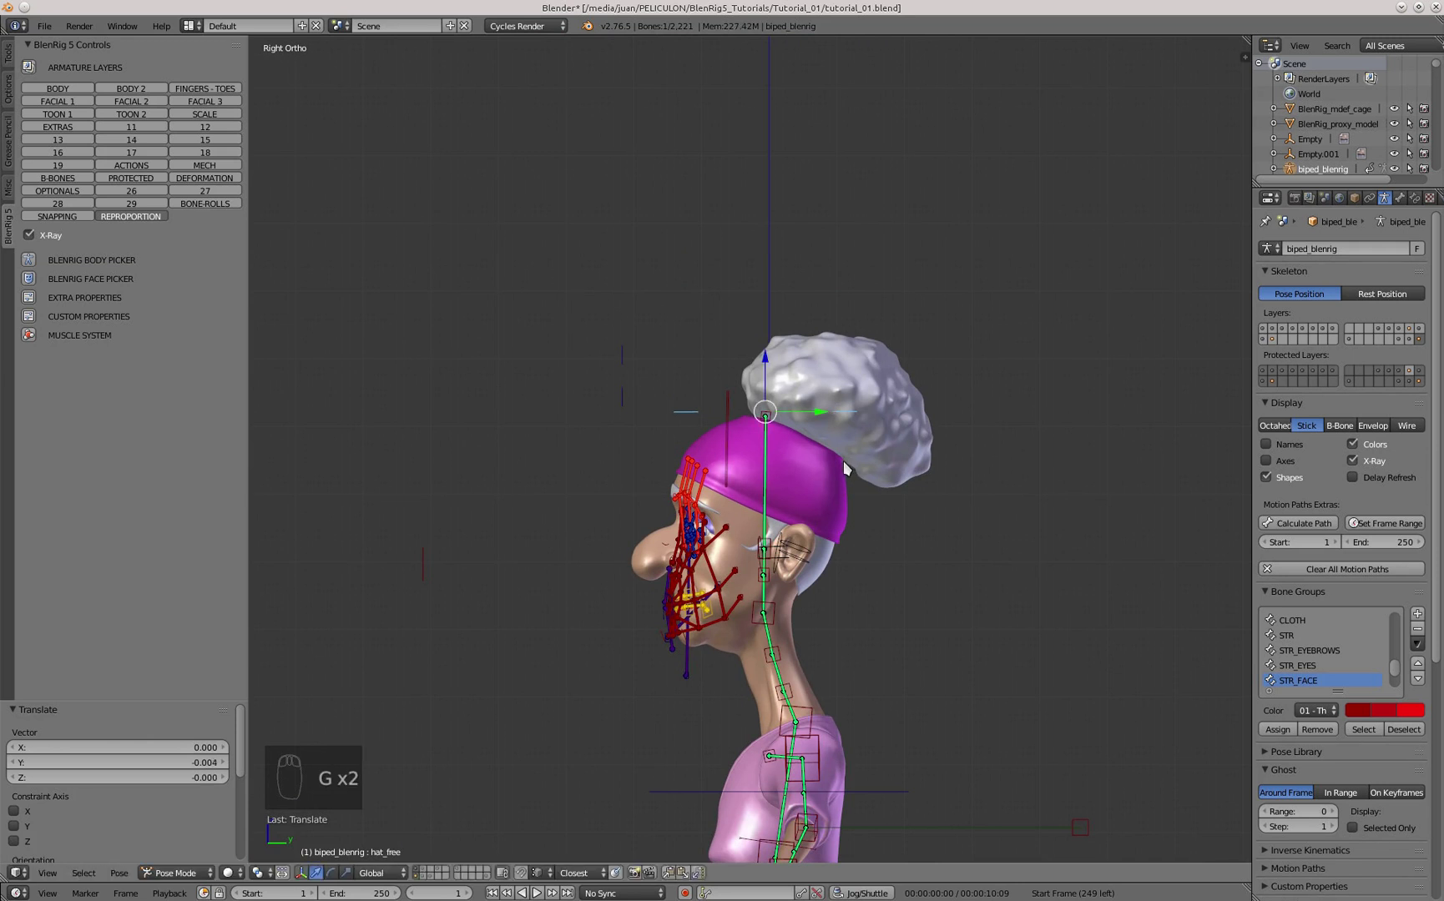
- Lower the eyeglasses_free bone in front of the face and fine-tune its position at the bridge of the nose
right_click(623, 363)
key("g")
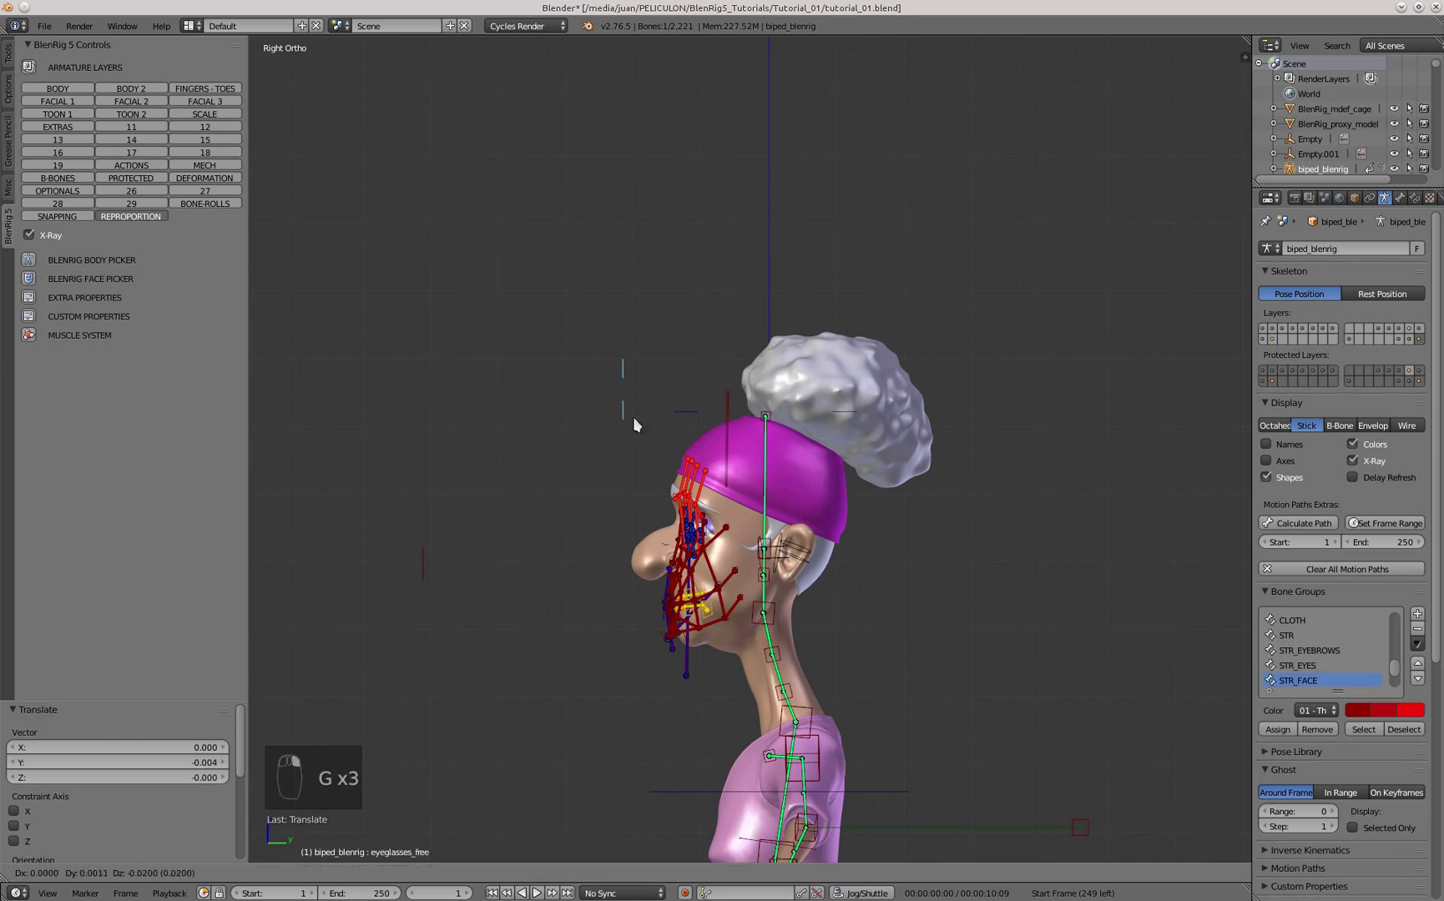
left_click(611, 485)
middle_click_drag(612, 485, 570, 521)
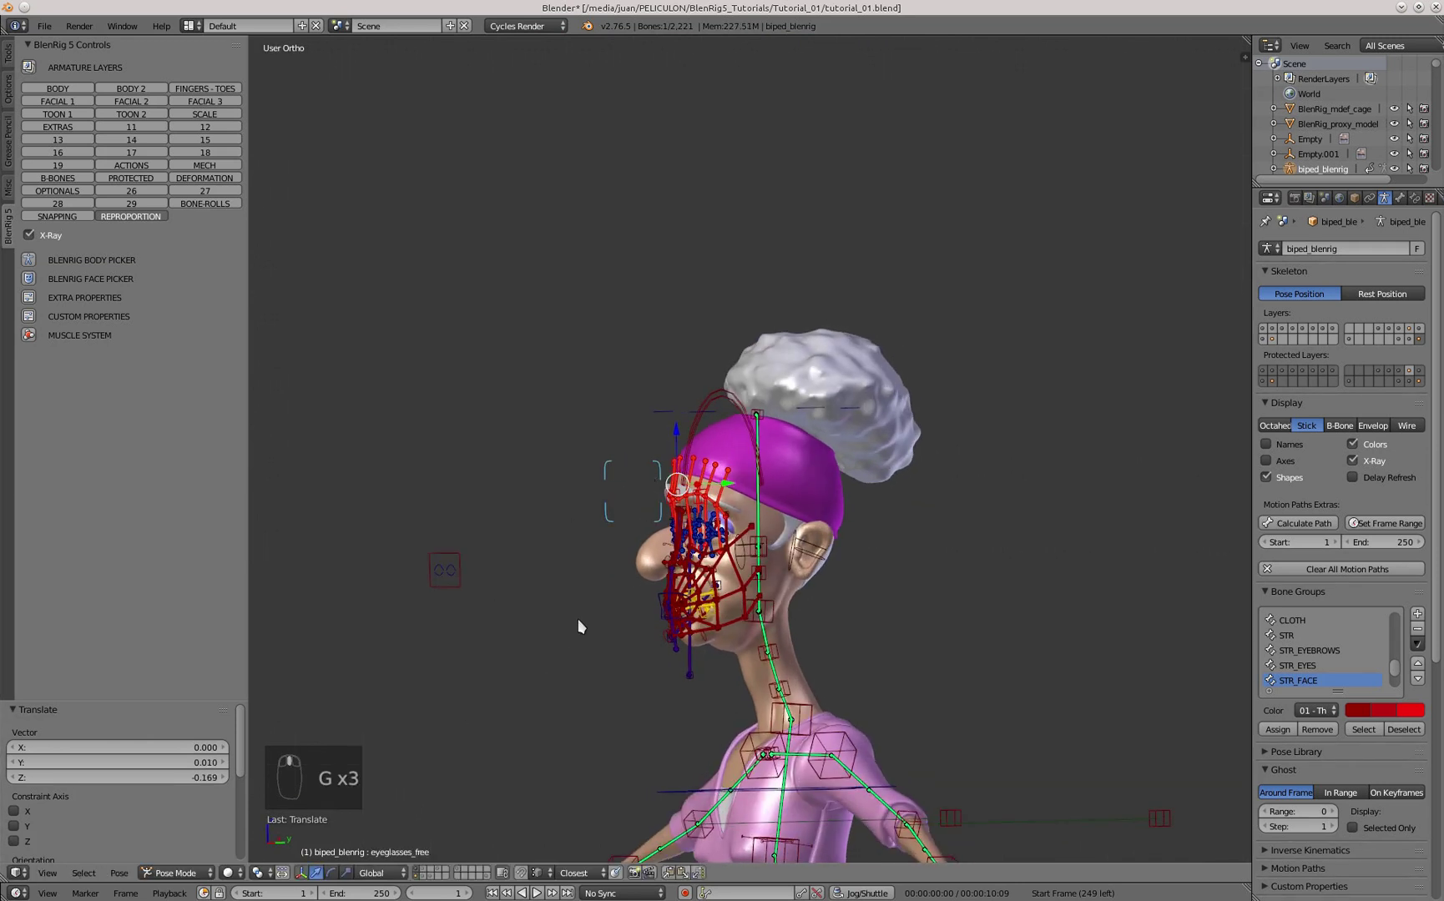
key("KP_3")
scroll(581, 626, "up", 6)
key("g")
left_click(674, 591)
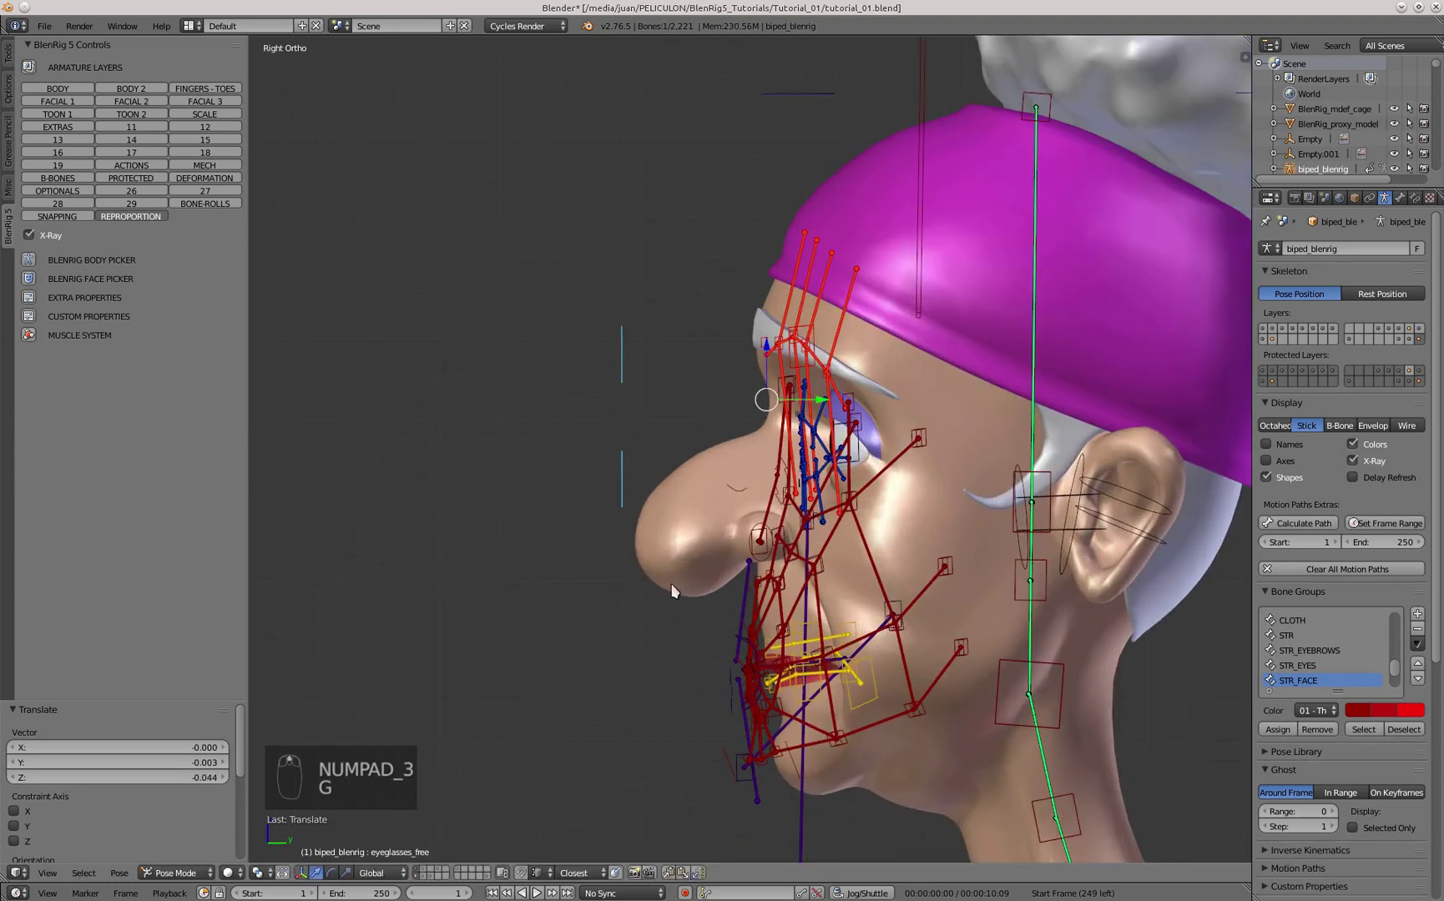
key("g")
left_click(681, 585)
key("g")
left_click(680, 593)
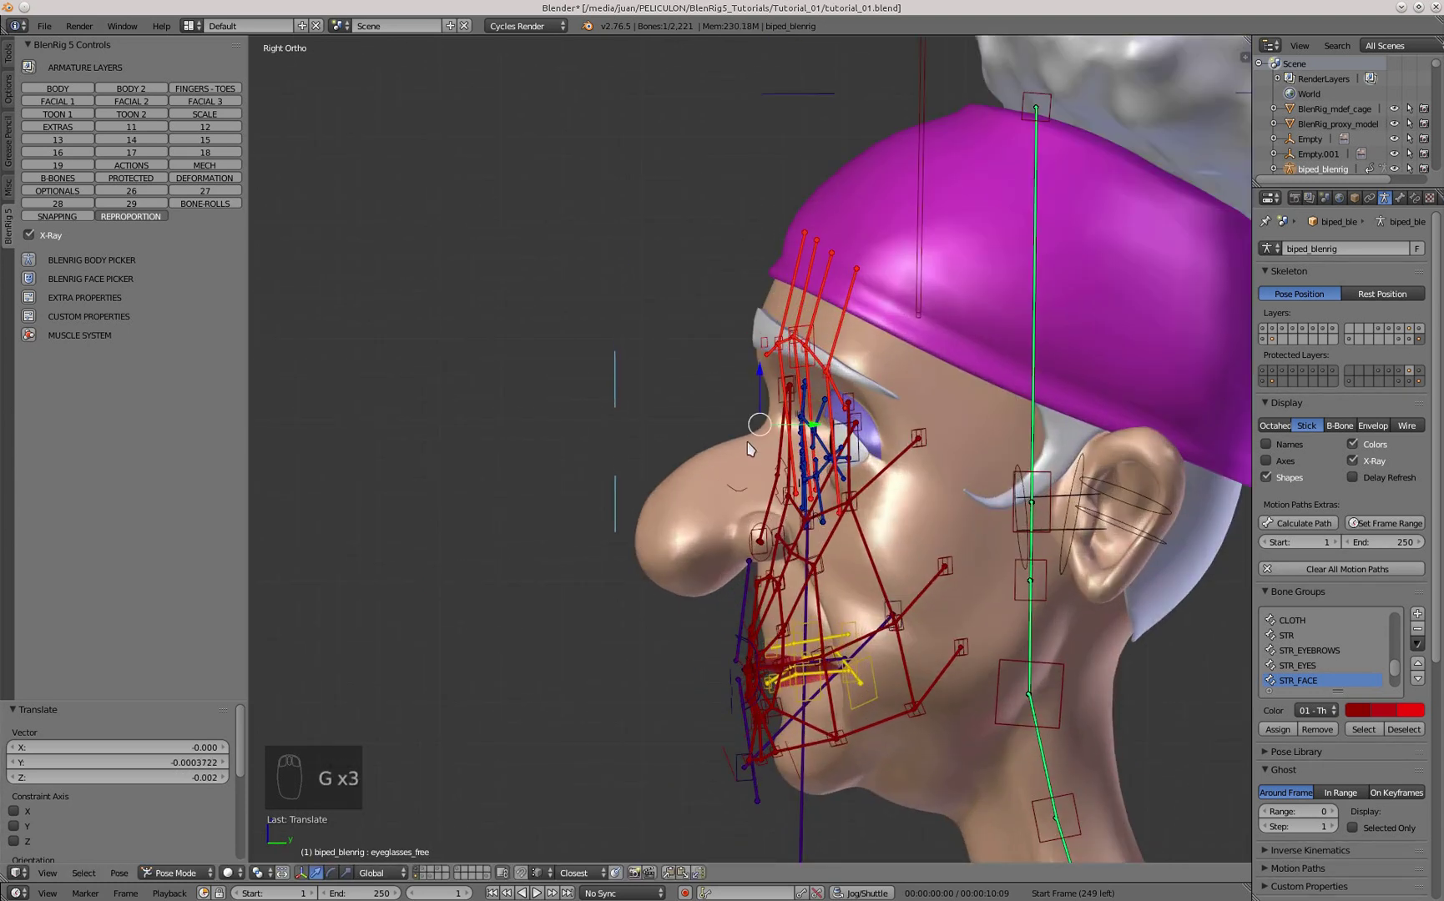
- Align the look_str_loc bone in front of the eyes in side view, moving it about -0.066 in Y and 0.052 in Z
scroll(753, 365, "down", 7)
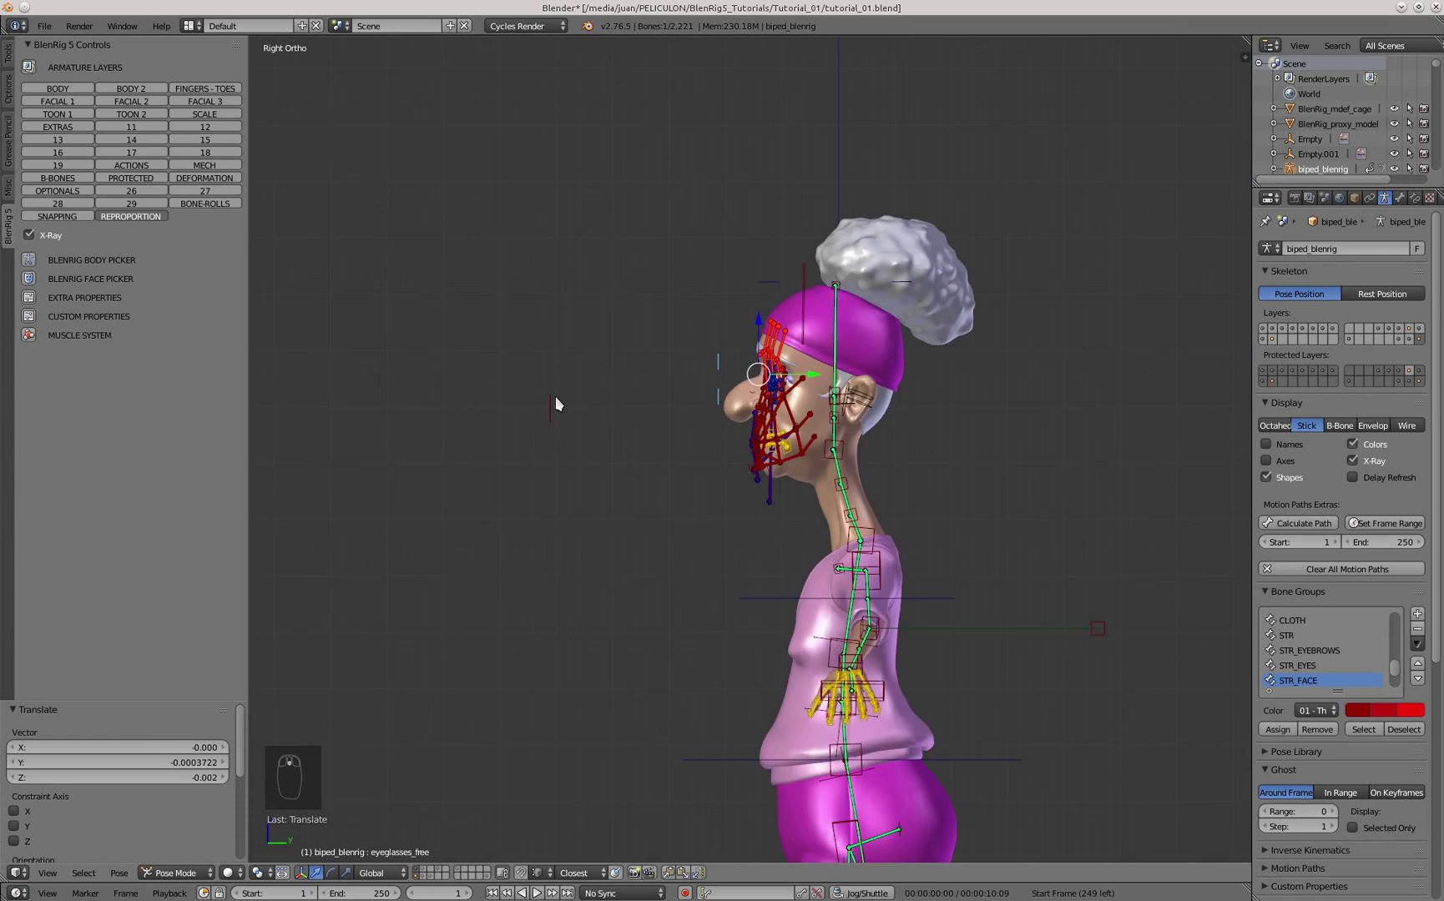
right_click(555, 396)
scroll(555, 396, "up", 4)
key("g")
right_click(581, 395)
middle_click_drag(581, 395, 684, 430)
key("g")
right_click(698, 392)
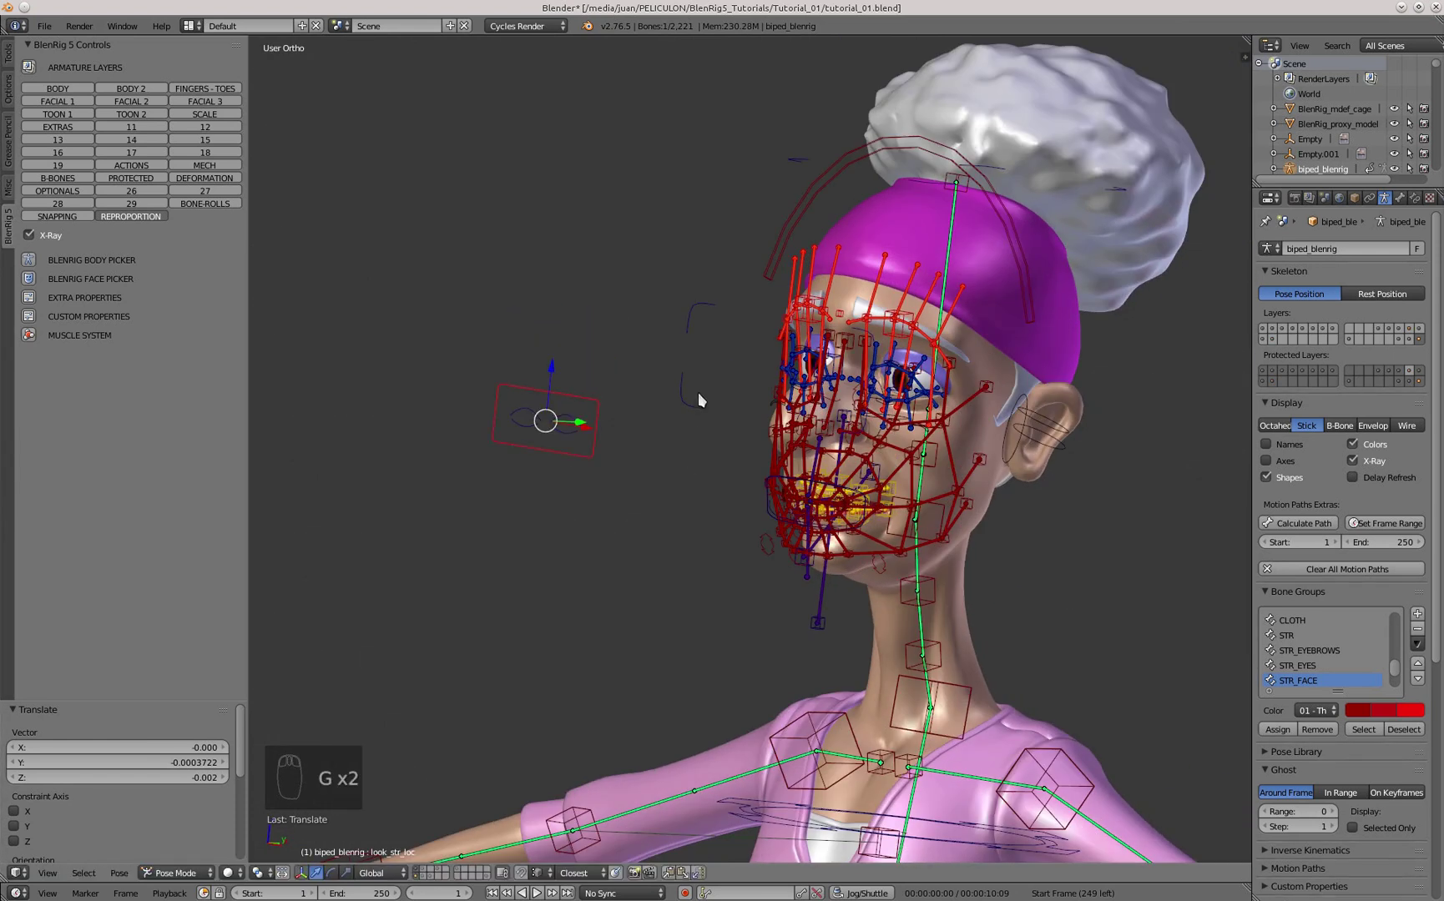
key("KP_3")
key("g")
left_click(840, 391)
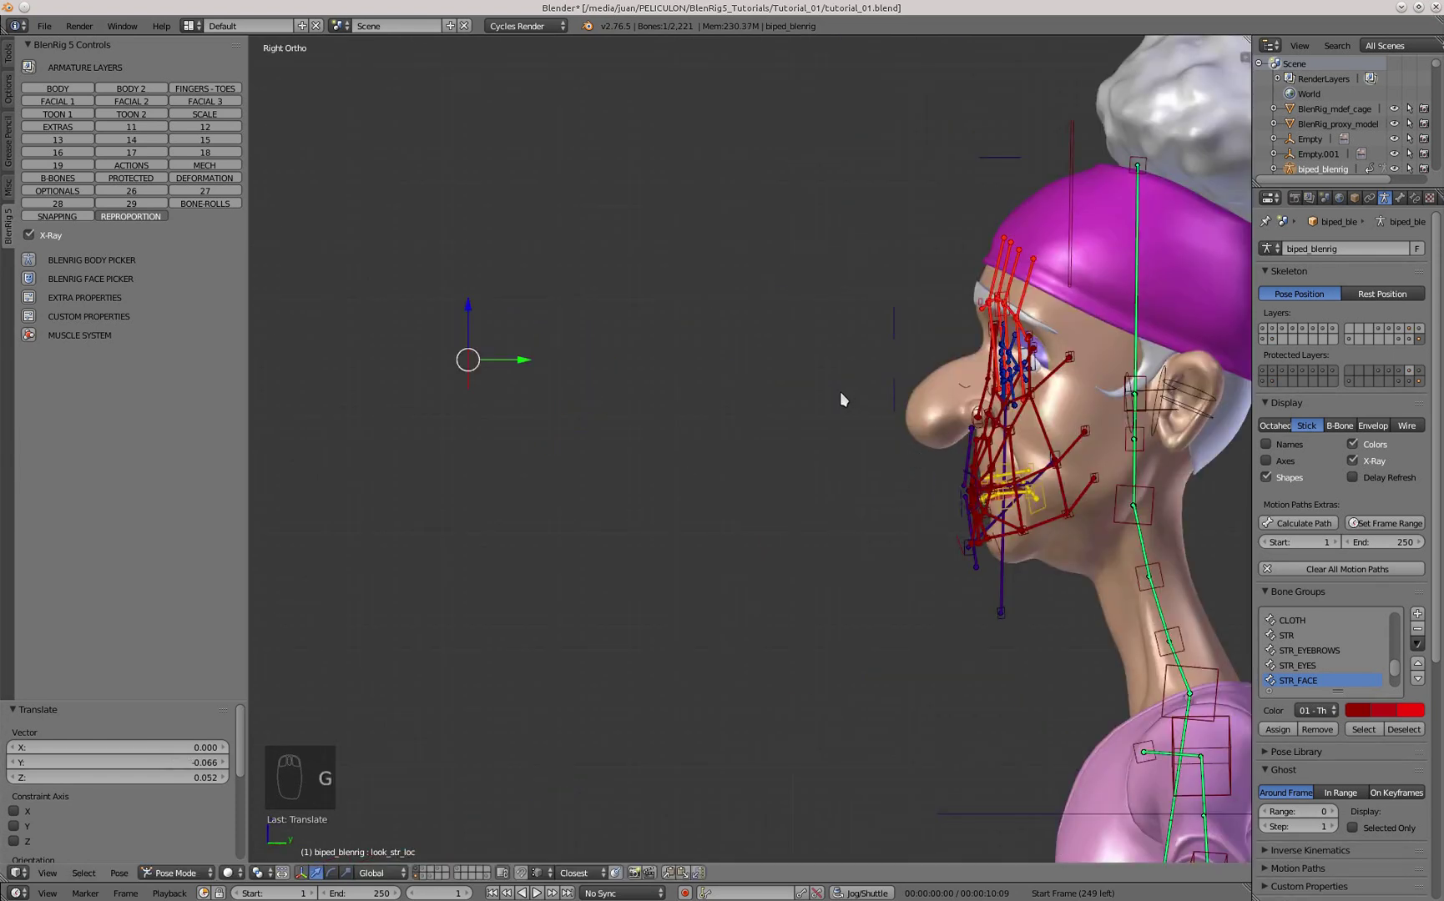
- Scale the look_str_loc bone uniformly to about 1.869 in front view to match the eye spacing
key("KP_1")
key("s")
key("s")
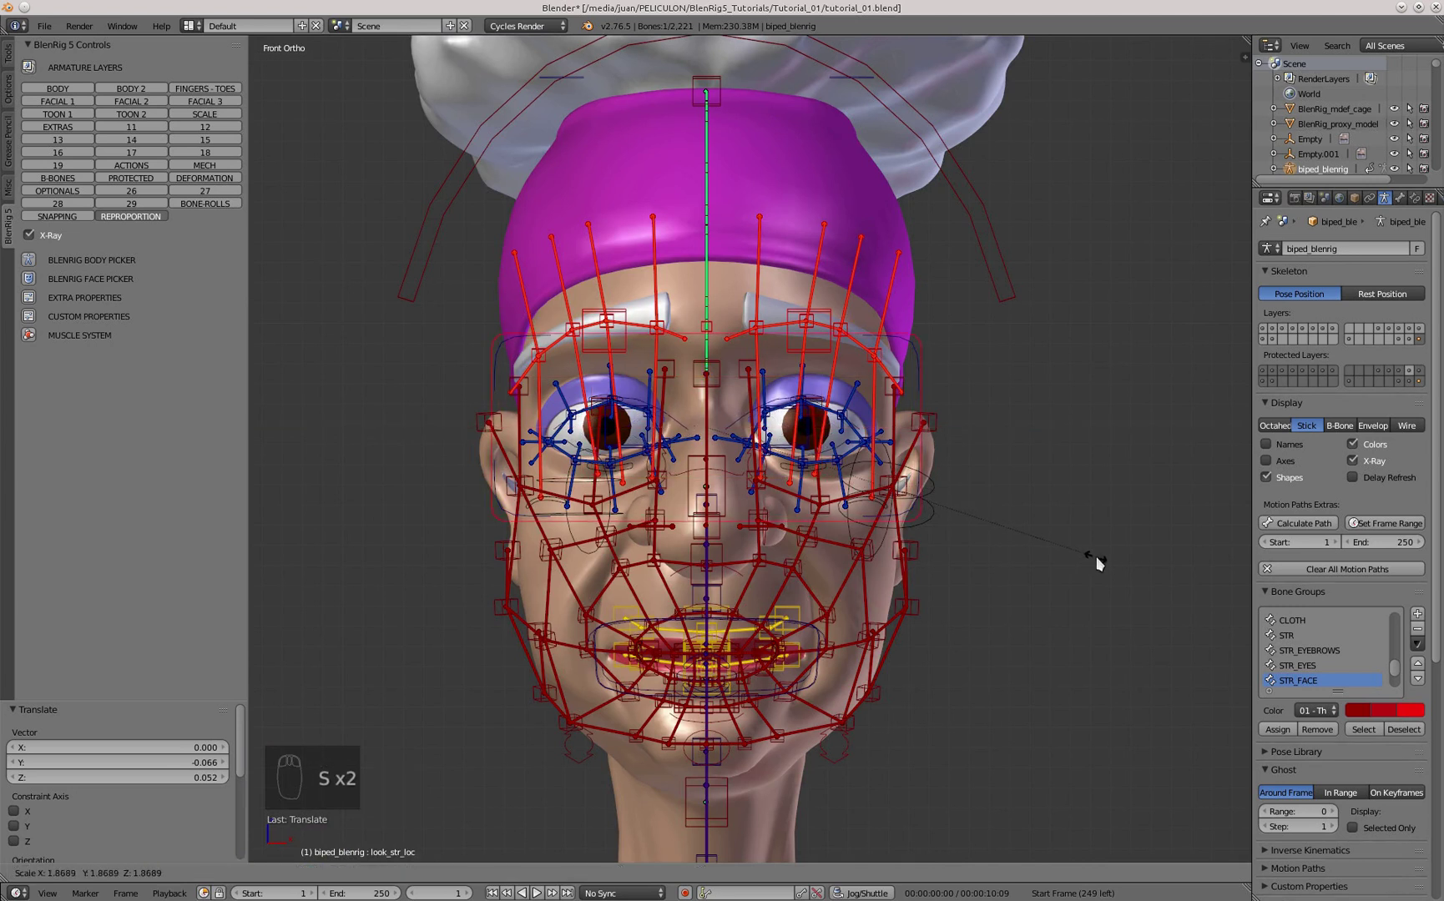
left_click(1098, 564)
- Select the granny_head mesh and turn on its wireframe overlay display
key("KP_3")
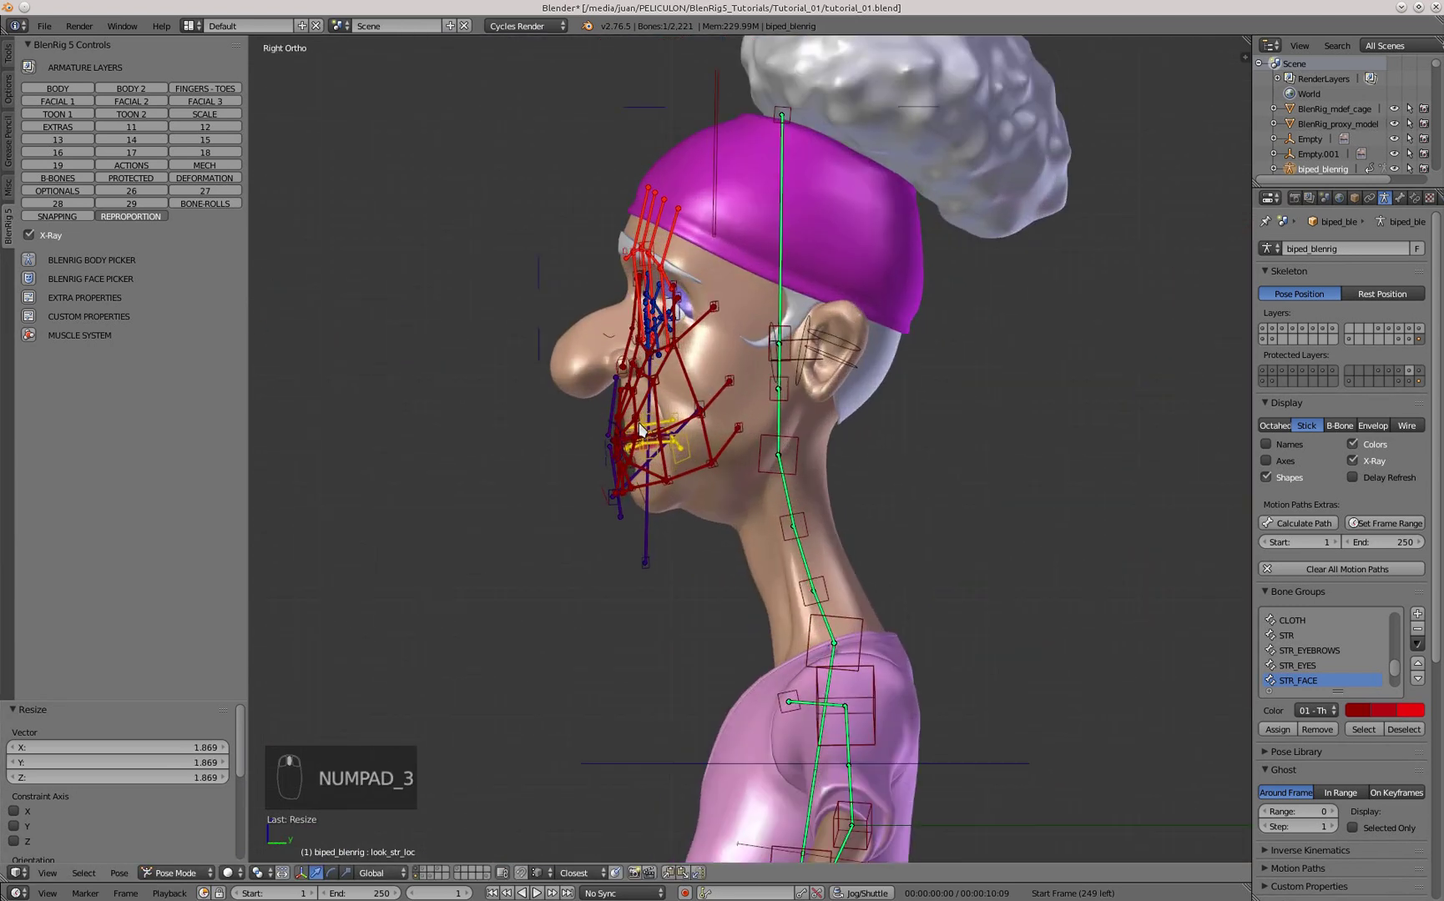
middle_click_drag(640, 423, 631, 522, "shift")
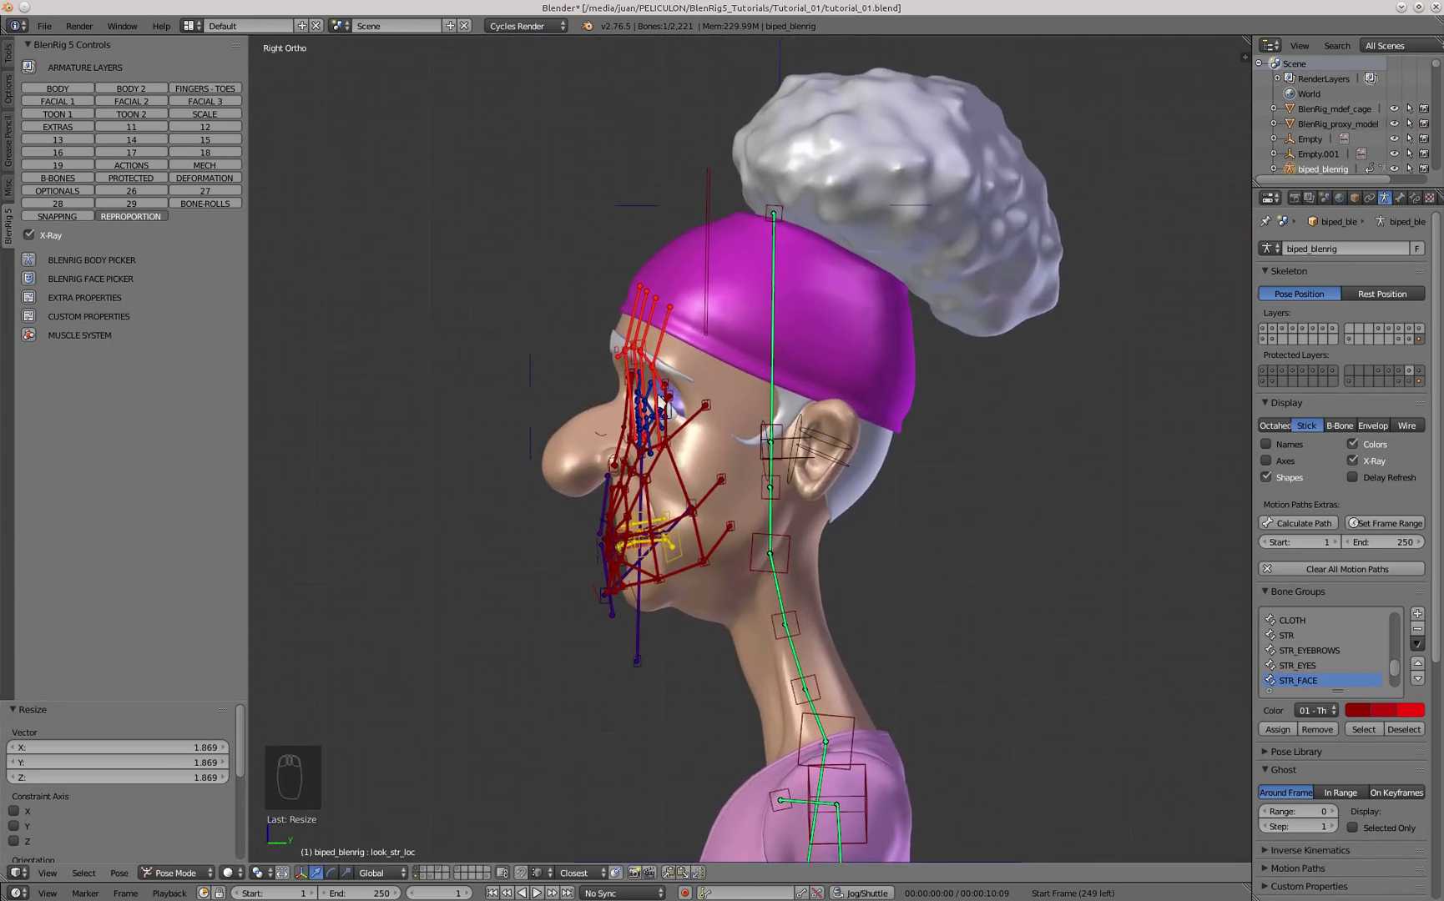
scroll(662, 404, "up", 2)
mouse_move(661, 410)
middle_mouse_down()
mouse_move(718, 409)
mouse_move(641, 415)
middle_mouse_up()
key("KP_3")
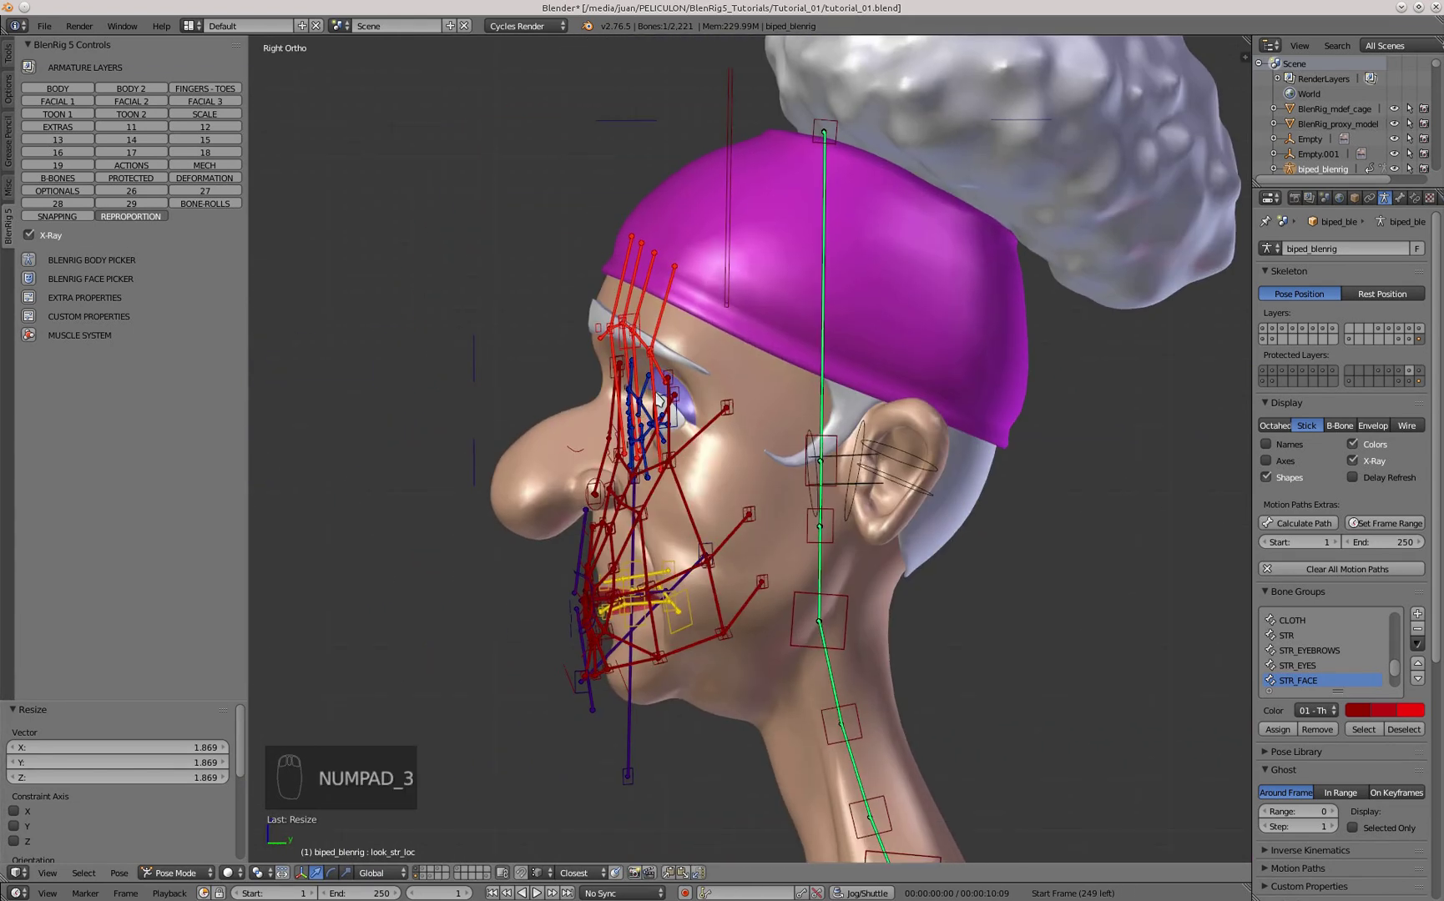
scroll(685, 367, "up", 2)
right_click(439, 497)
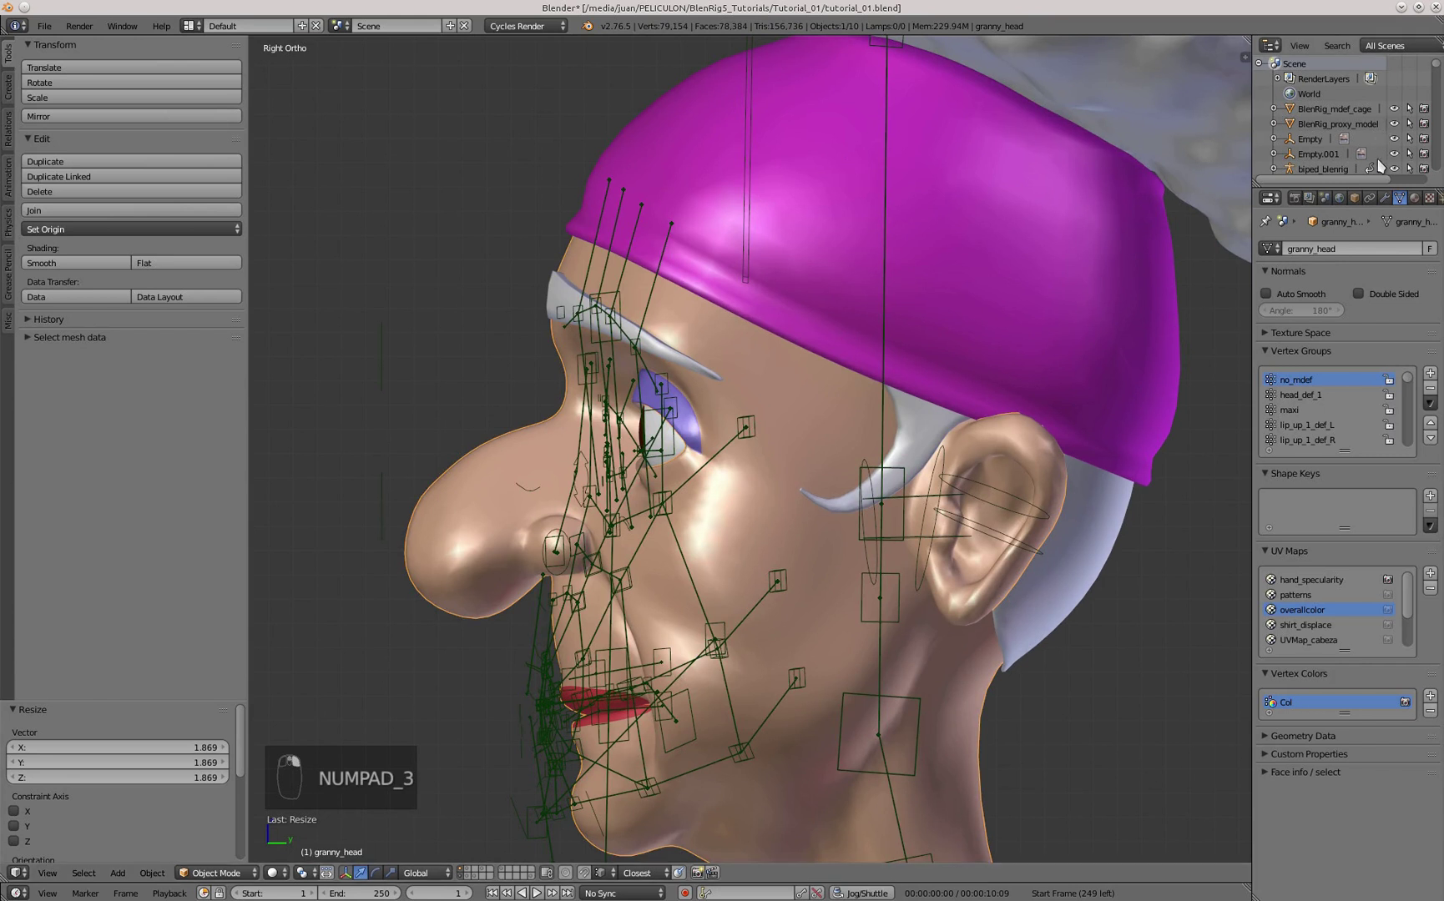
left_click(1358, 200)
left_click(1273, 611)
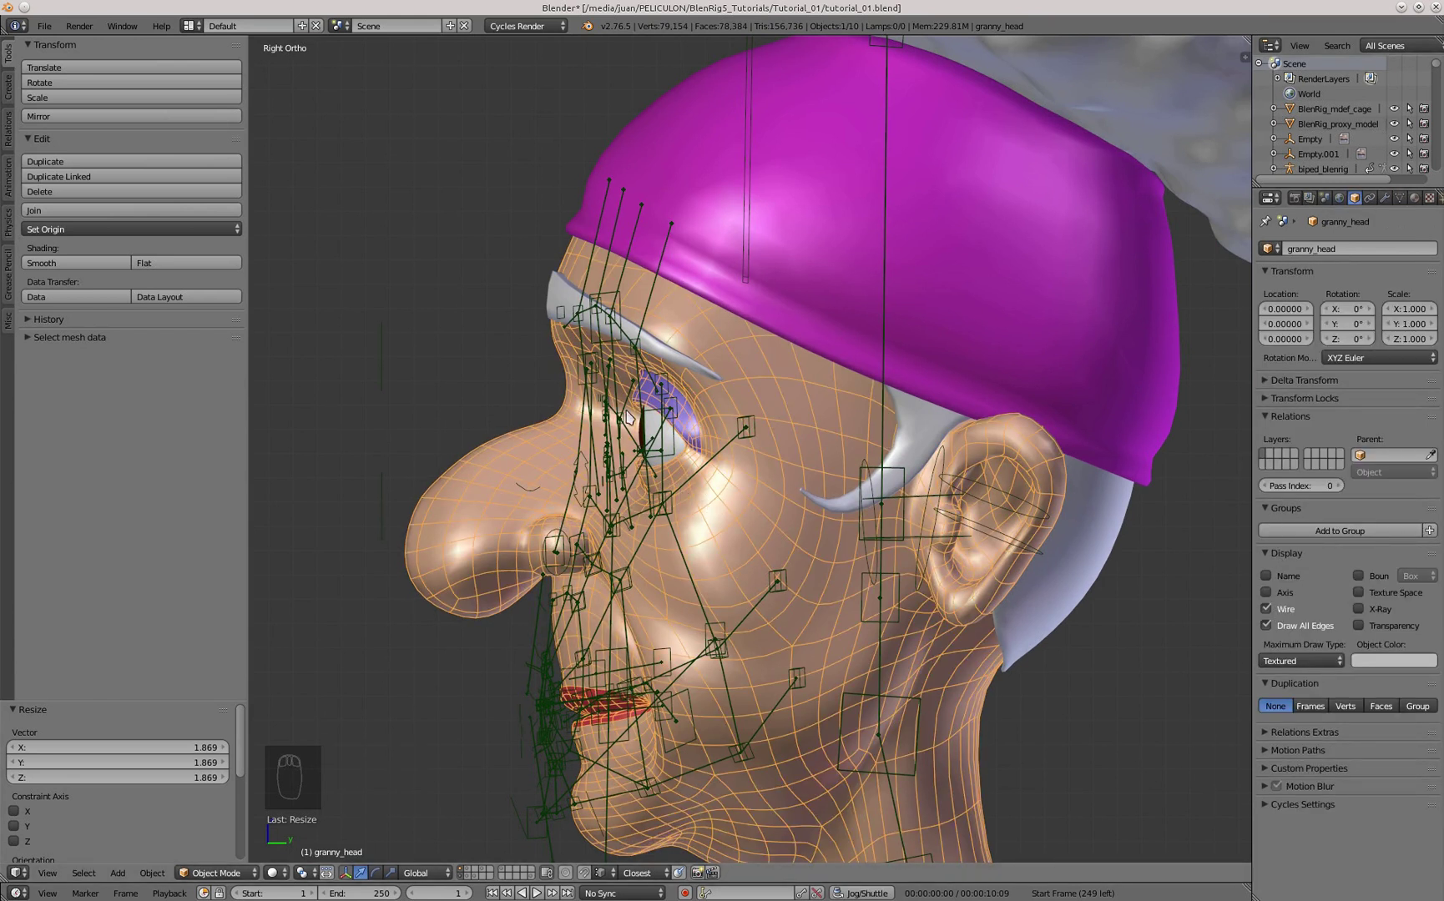
- Select the brow_ctrl_2_mstr_L bone of the rig and assign it to the STR_EYEBROWS bone group
right_click(645, 447)
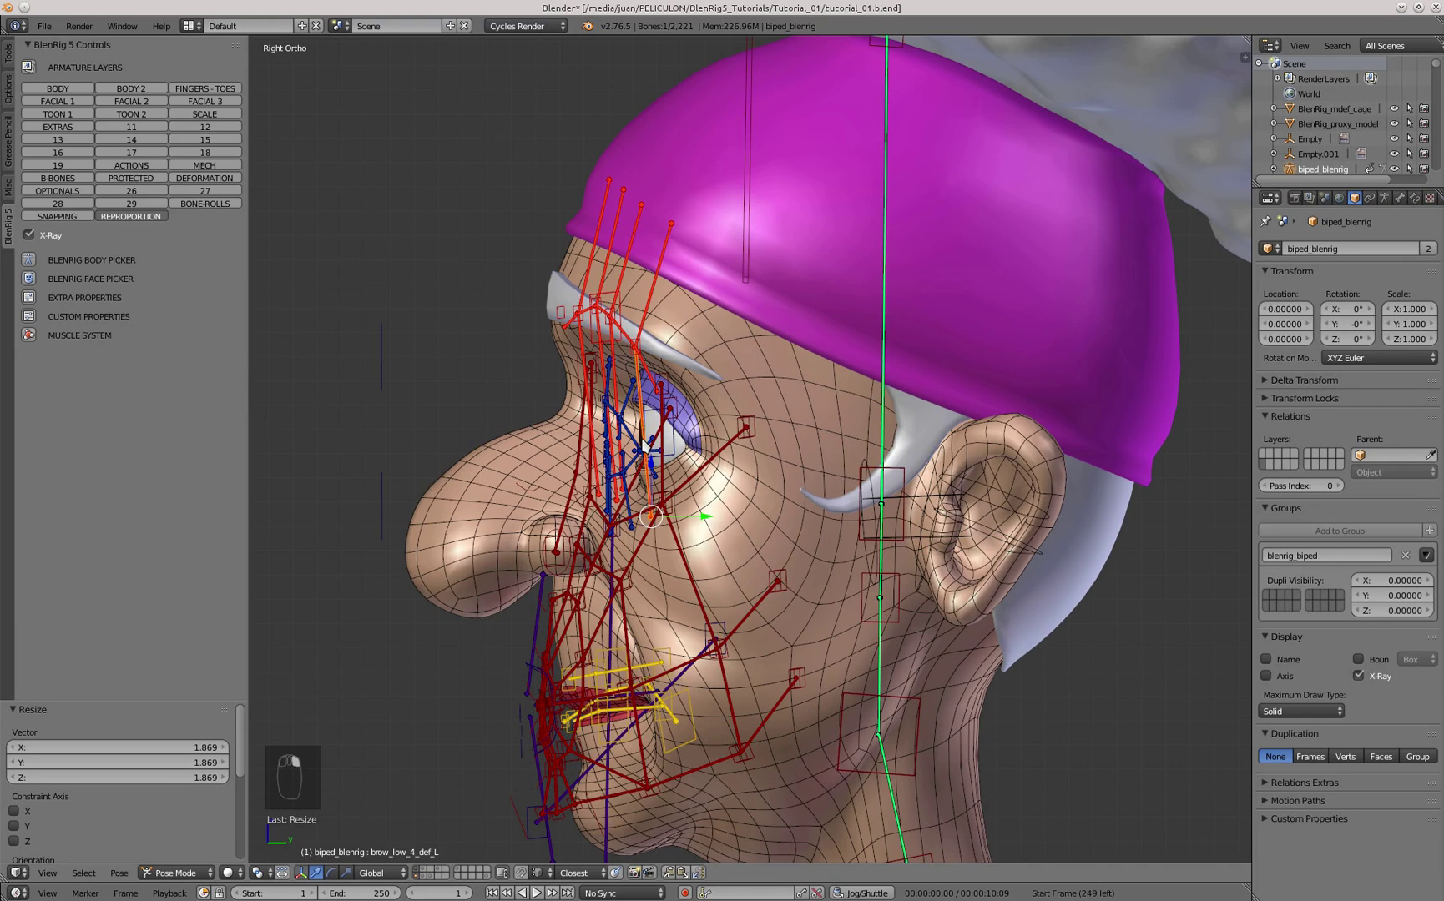
right_click(599, 321)
scroll(599, 322, "down", 3)
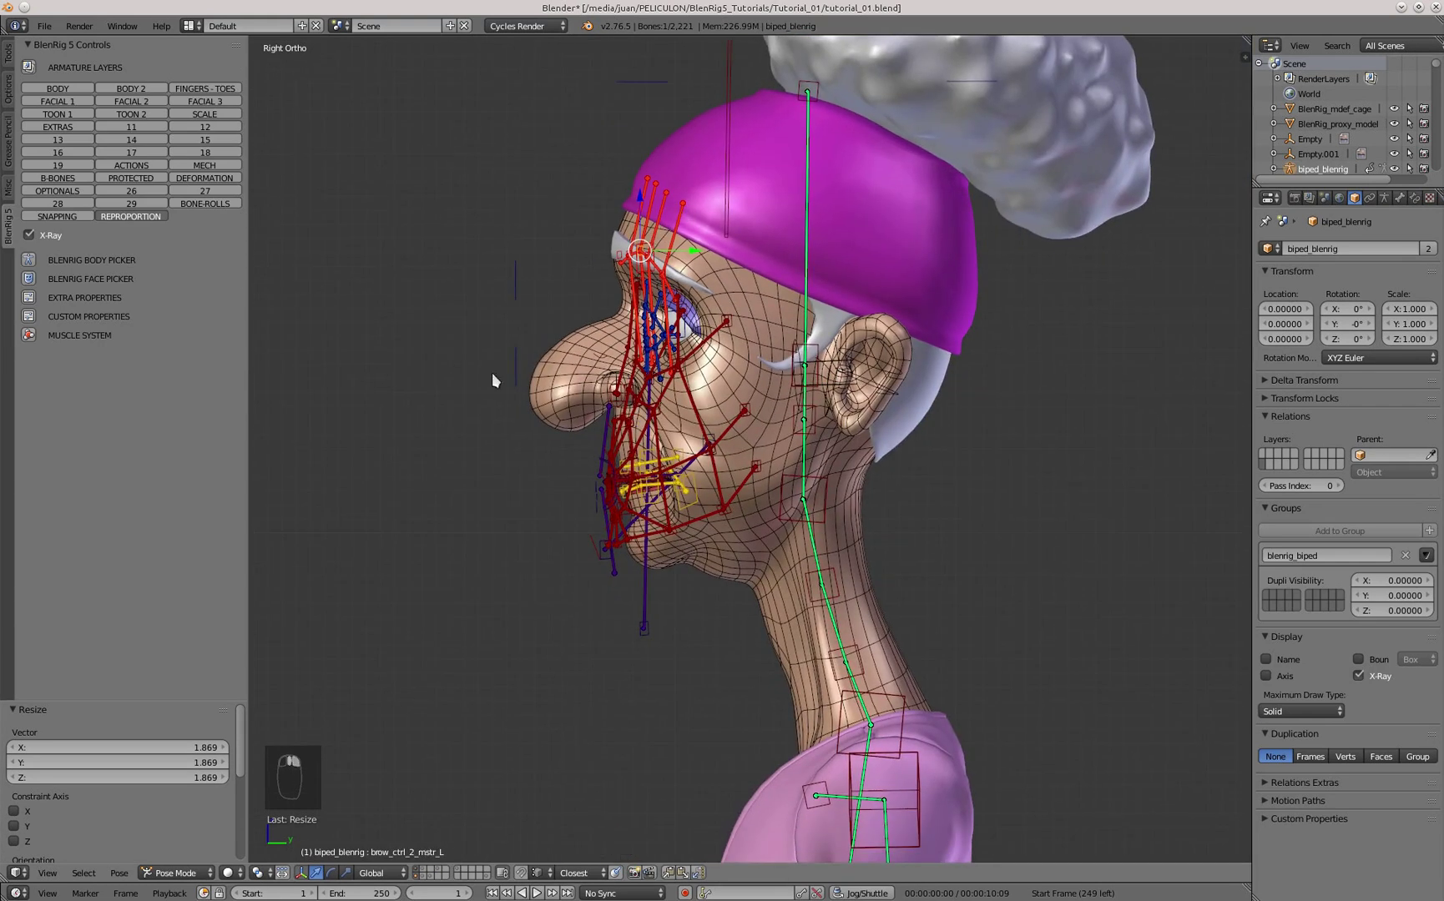
scroll(662, 451, "up", 2)
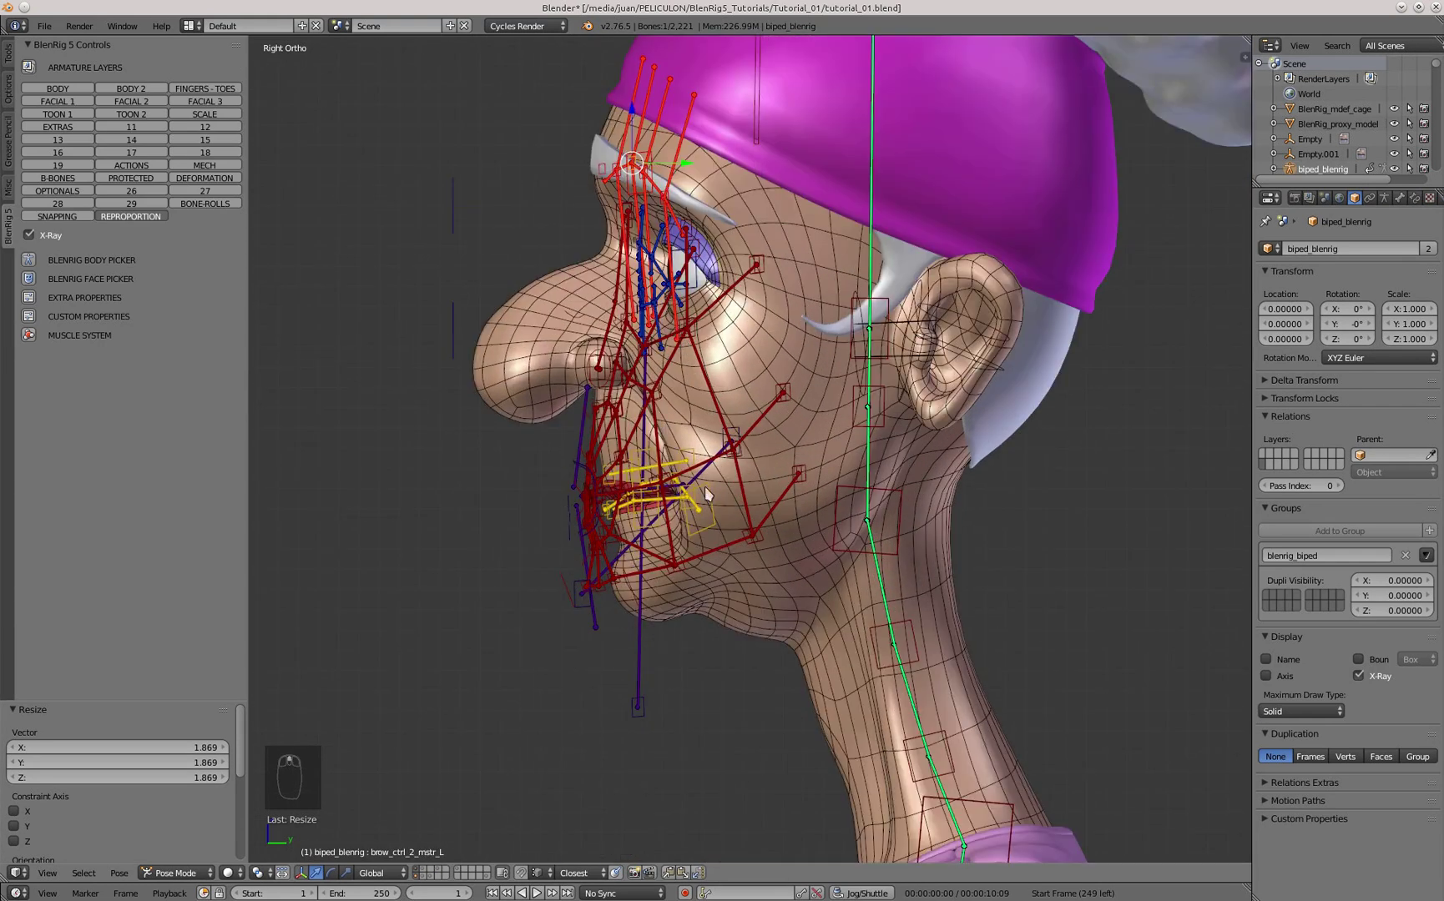
middle_click_drag(728, 468, 707, 524, "shift")
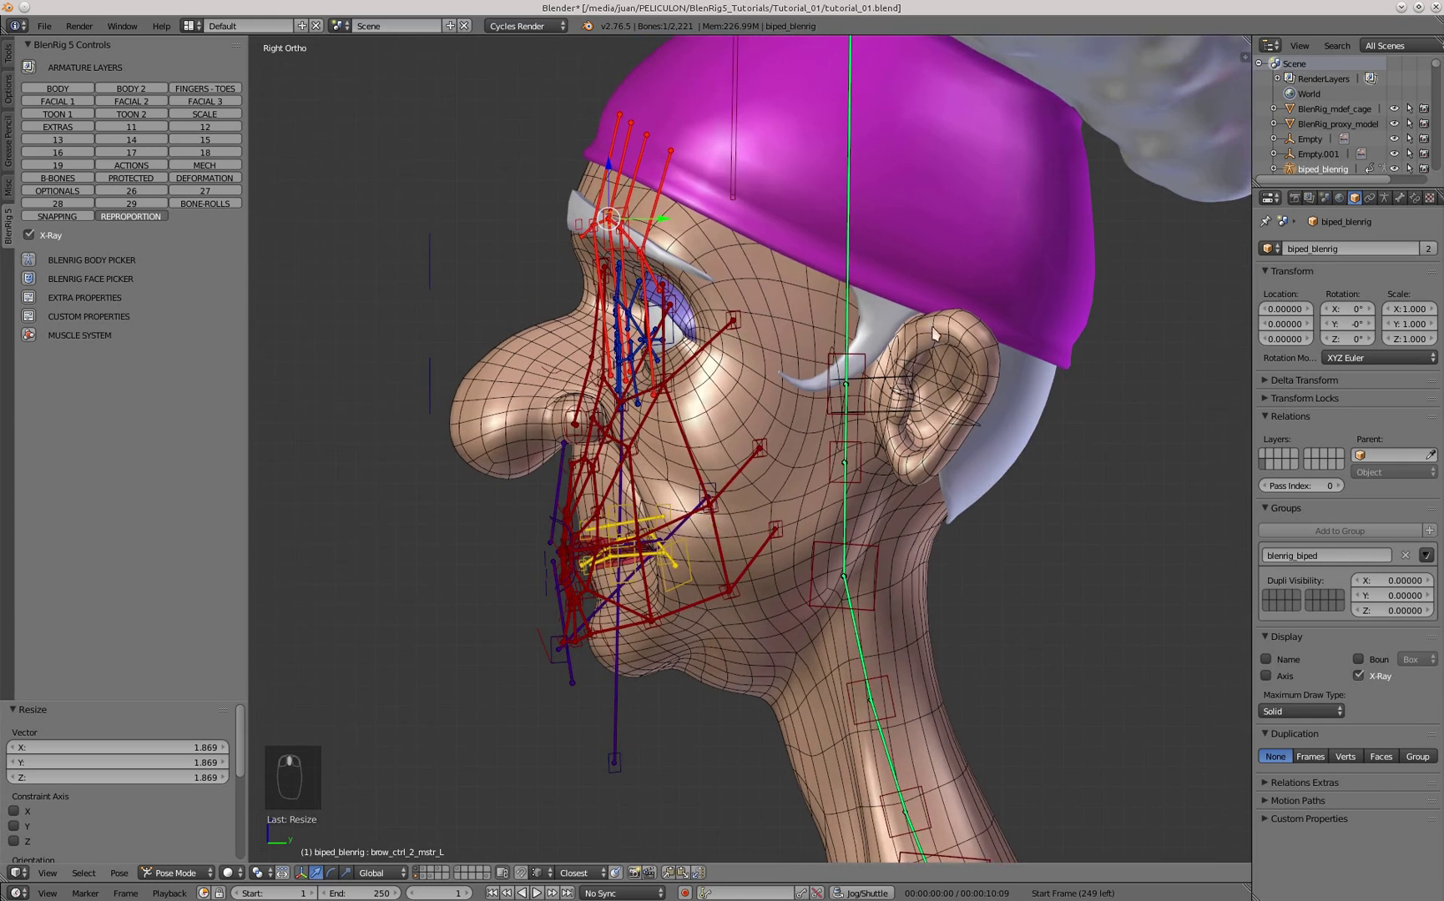
left_click(1385, 198)
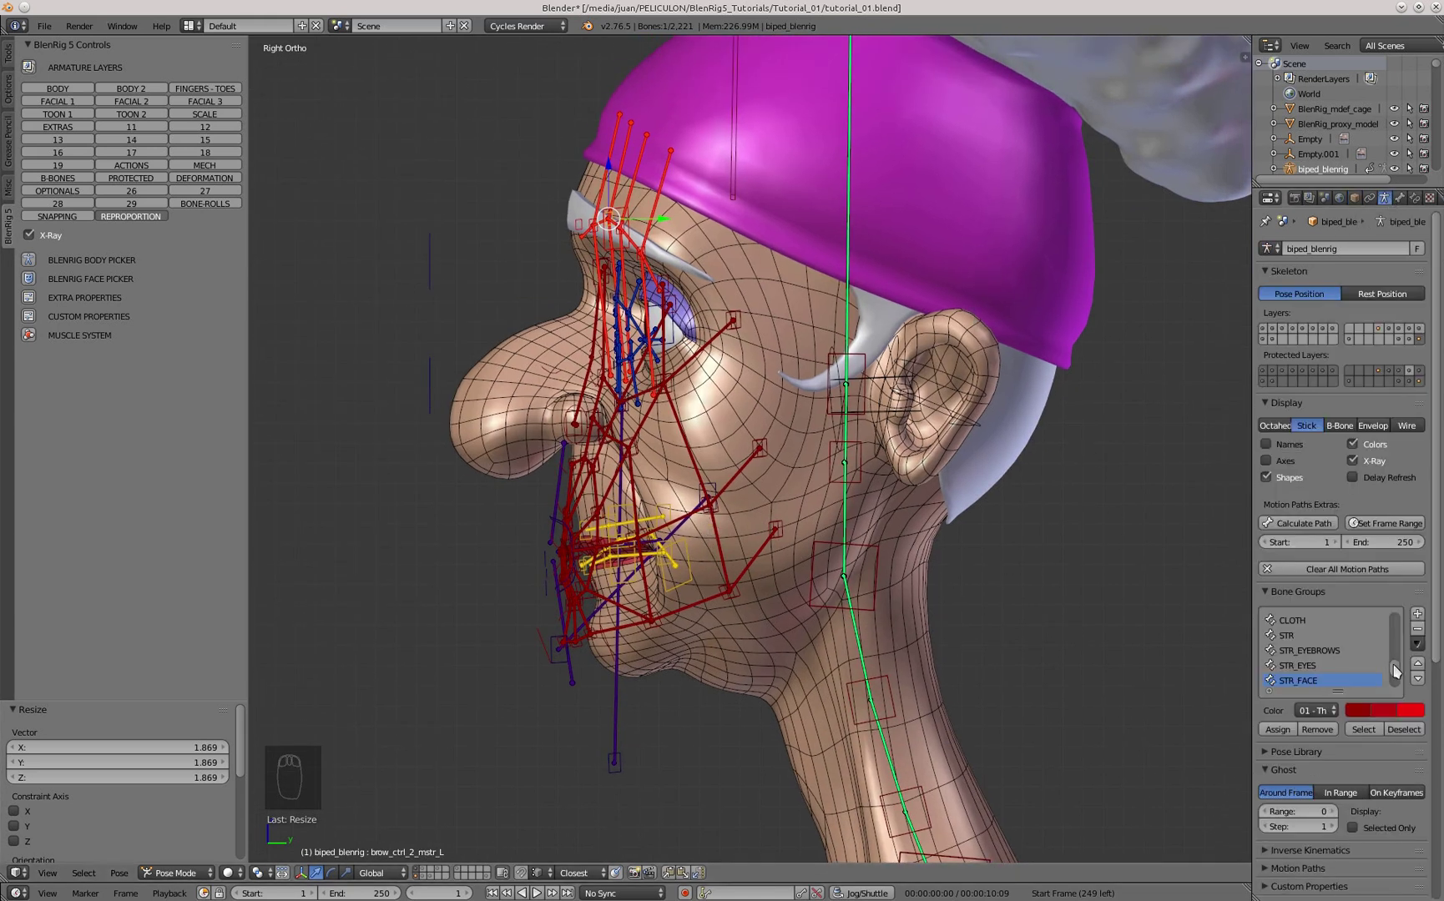
left_click(1335, 649)
left_click(1272, 730)
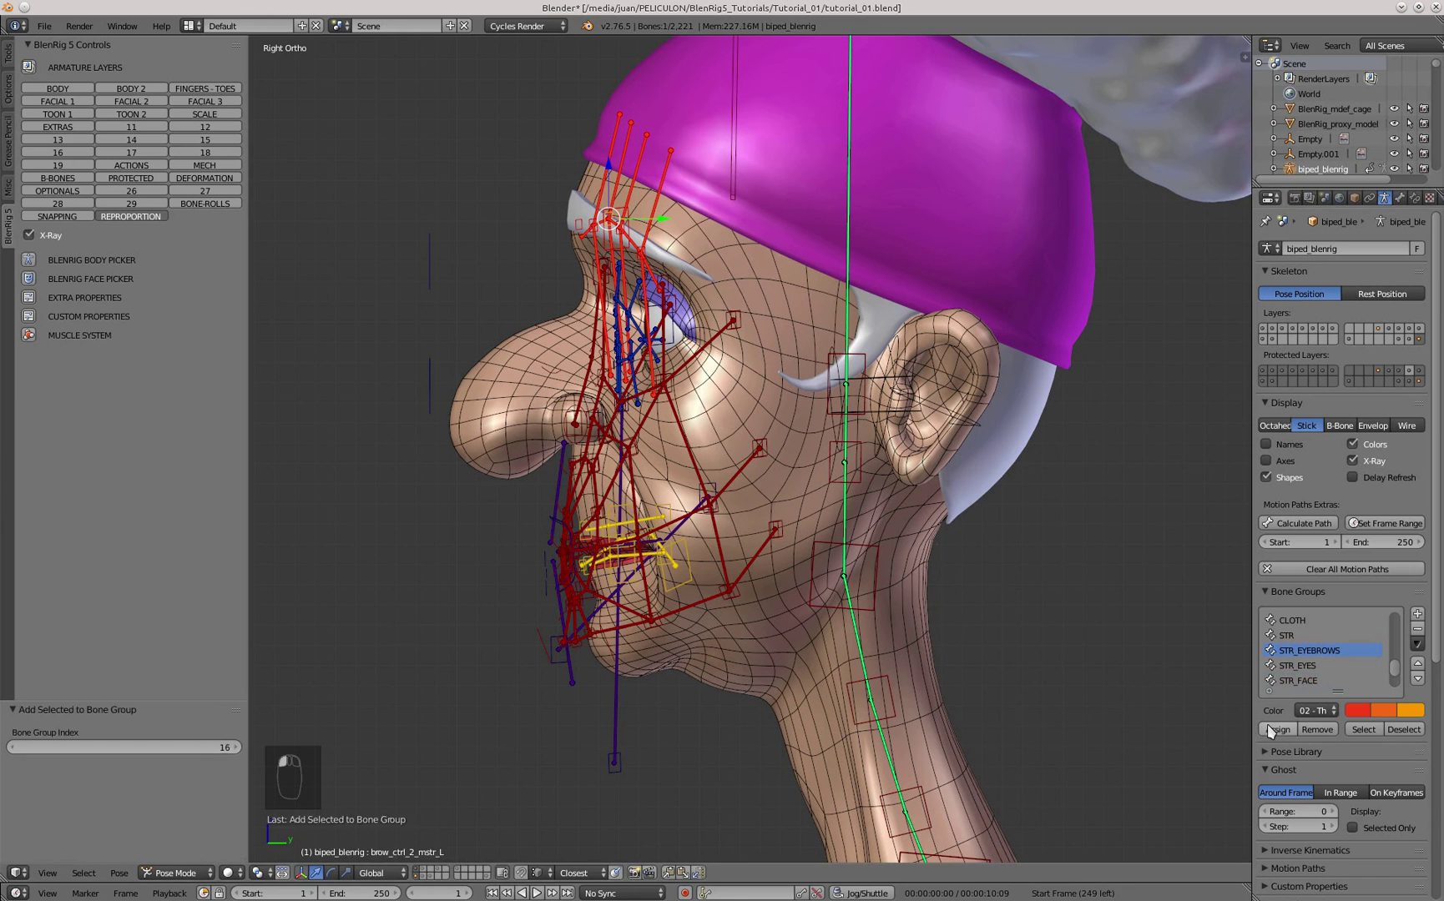
- Undo the bone group assignment, select the bones of the STR_EYEBROWS group and hide all other rig bones
key("ctrl+z")
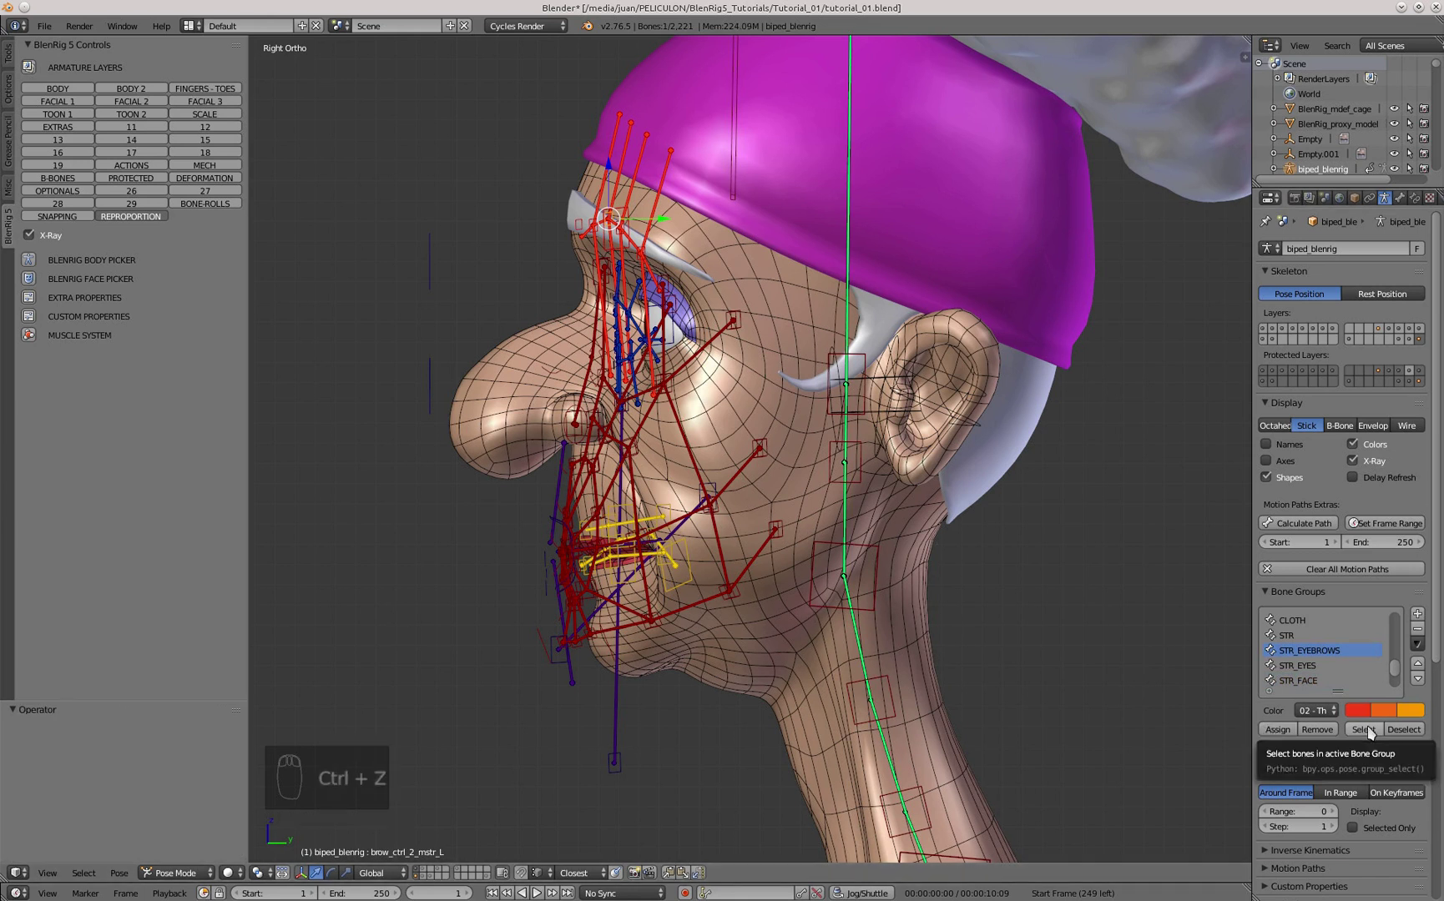
scroll(1369, 618, "down", 3)
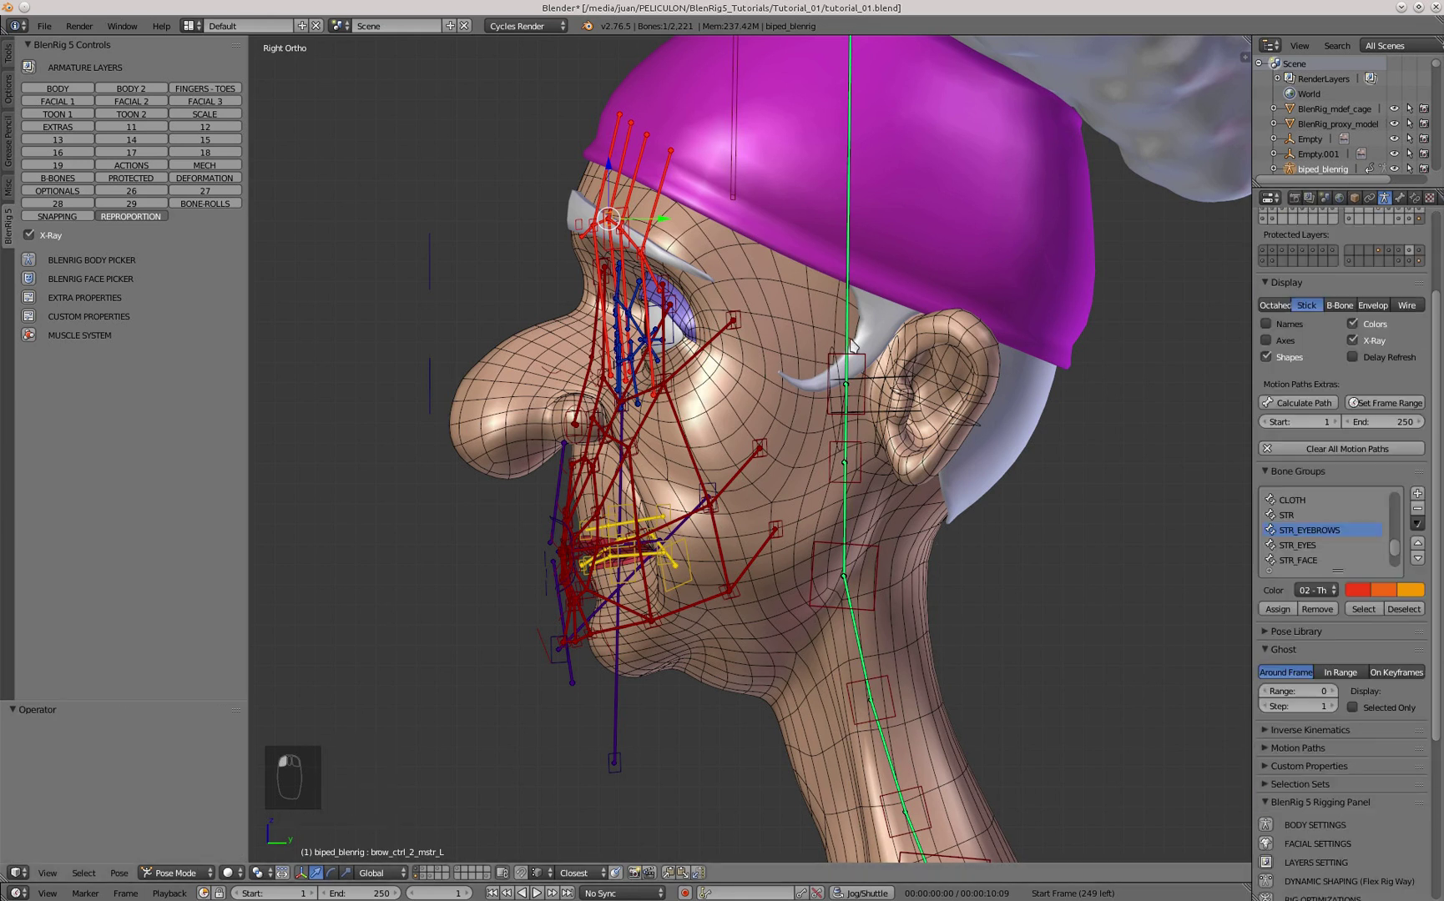
left_click(1375, 613)
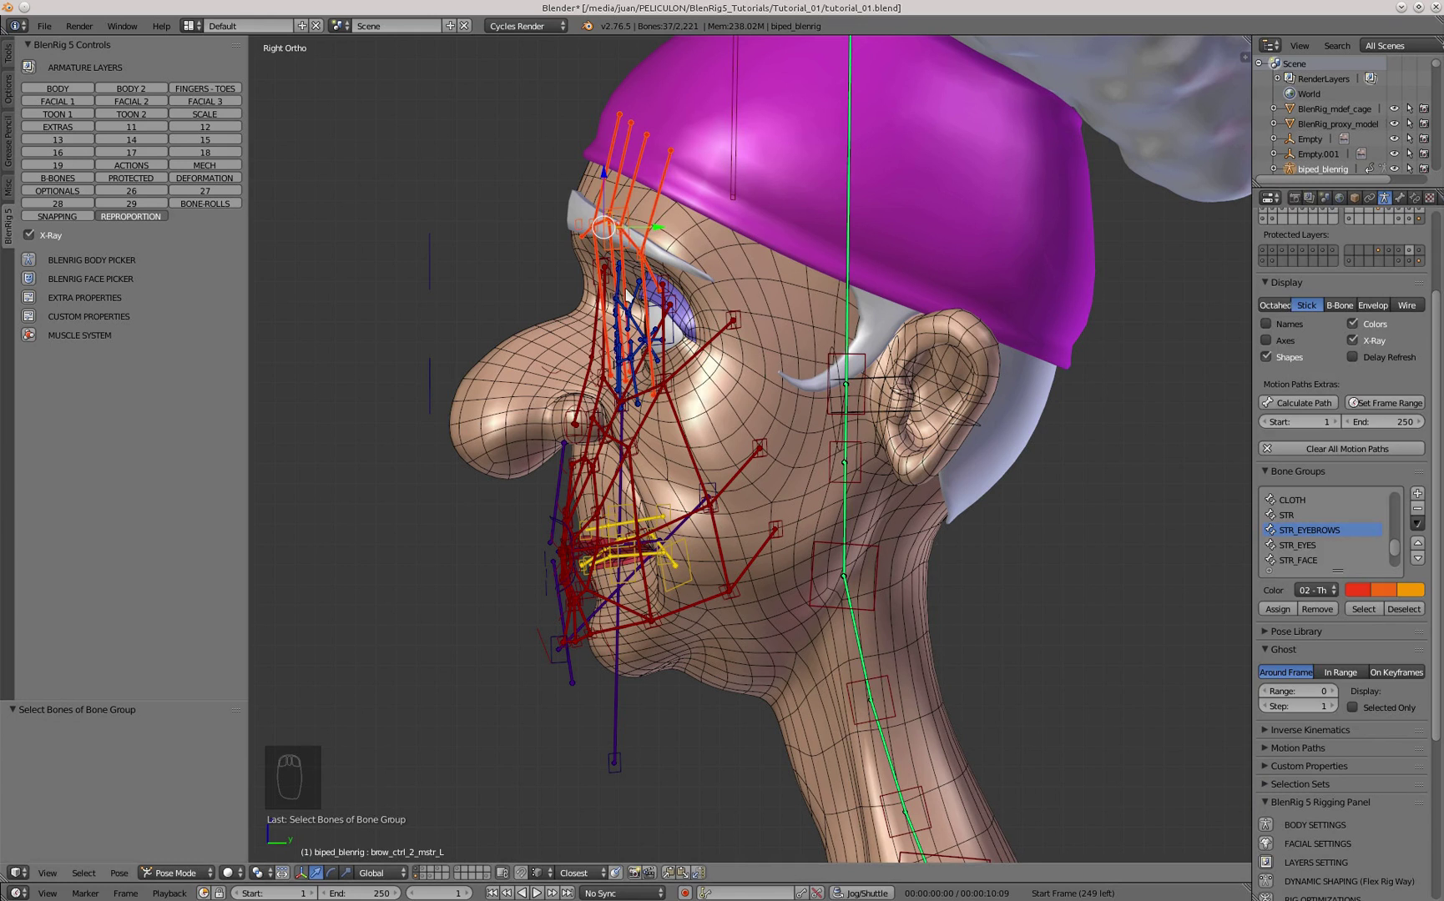
key("ctrl+i")
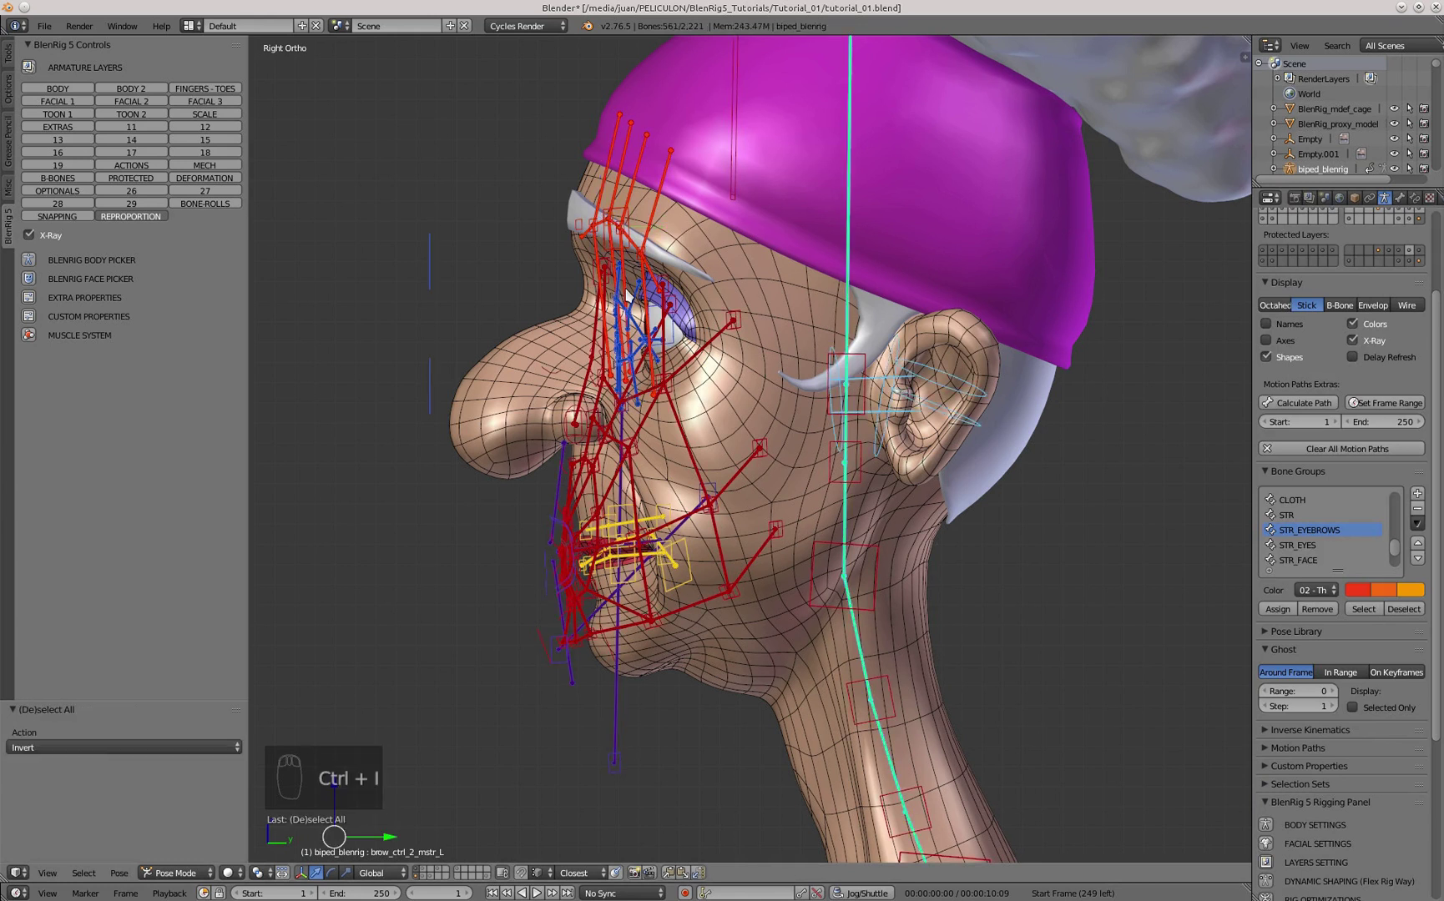
key("h")
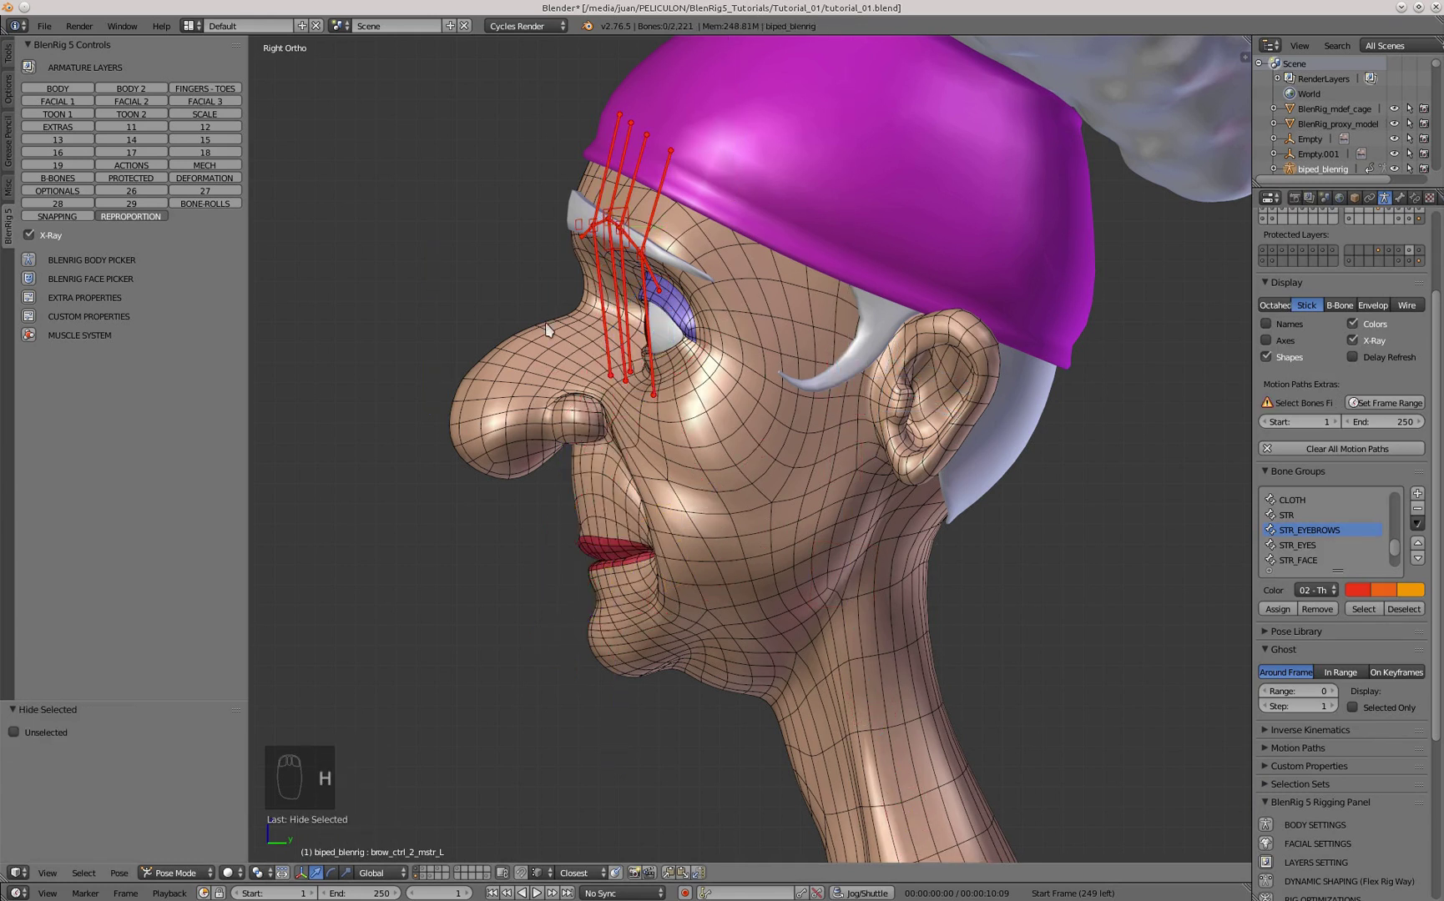
- Nudge the brow_mstr_str_L bone in side view by about 0.001 in Y and 0.0007 in Z
middle_click_drag(535, 400, 722, 328)
scroll(819, 448, "down", 5)
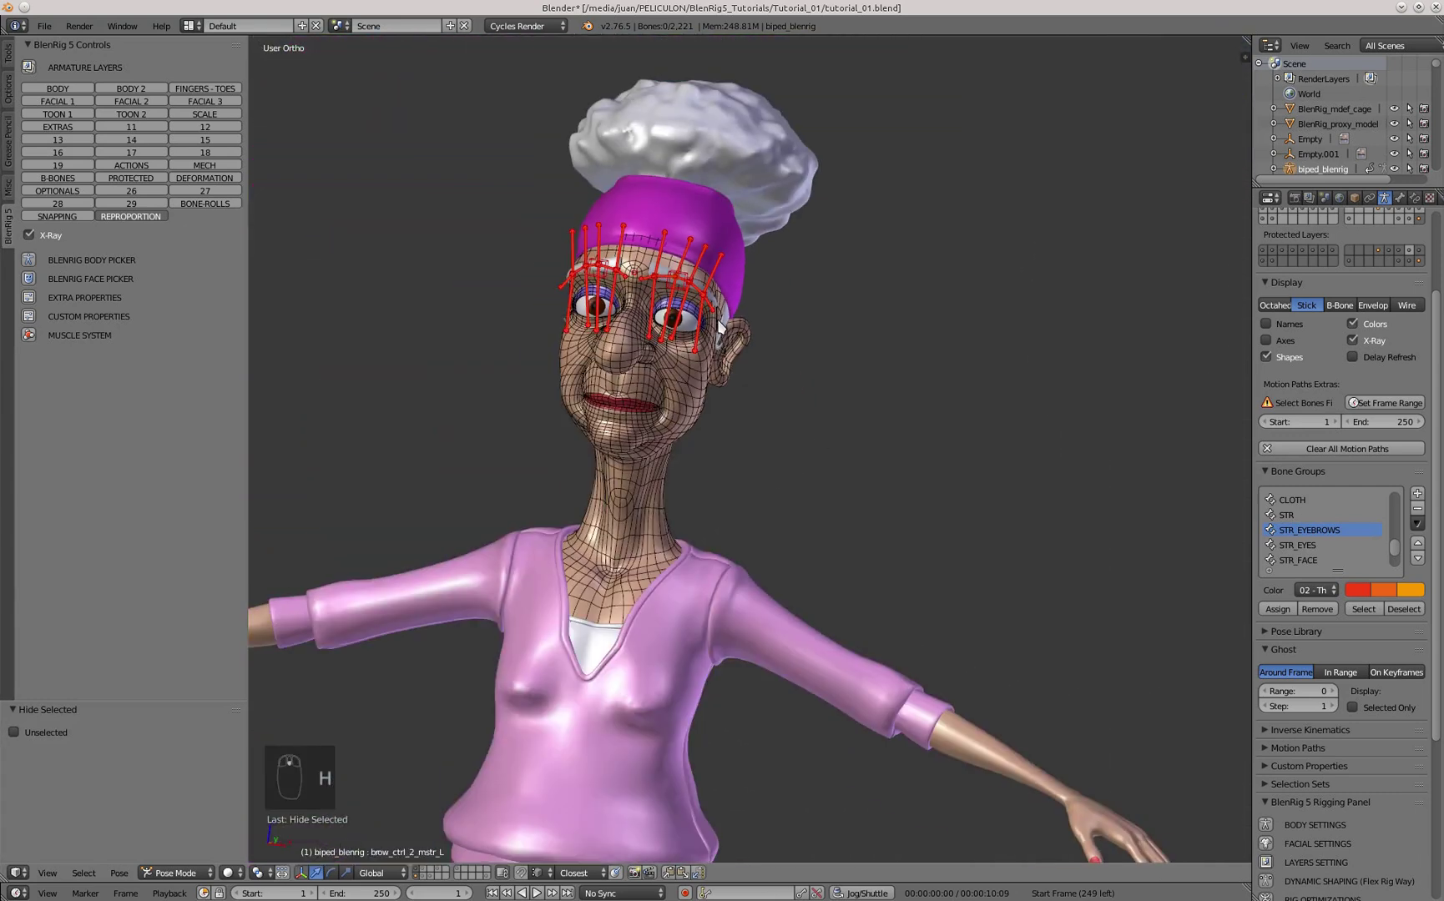
scroll(719, 322, "down", 3)
scroll(718, 317, "up", 8)
middle_click_drag(637, 284, 641, 381)
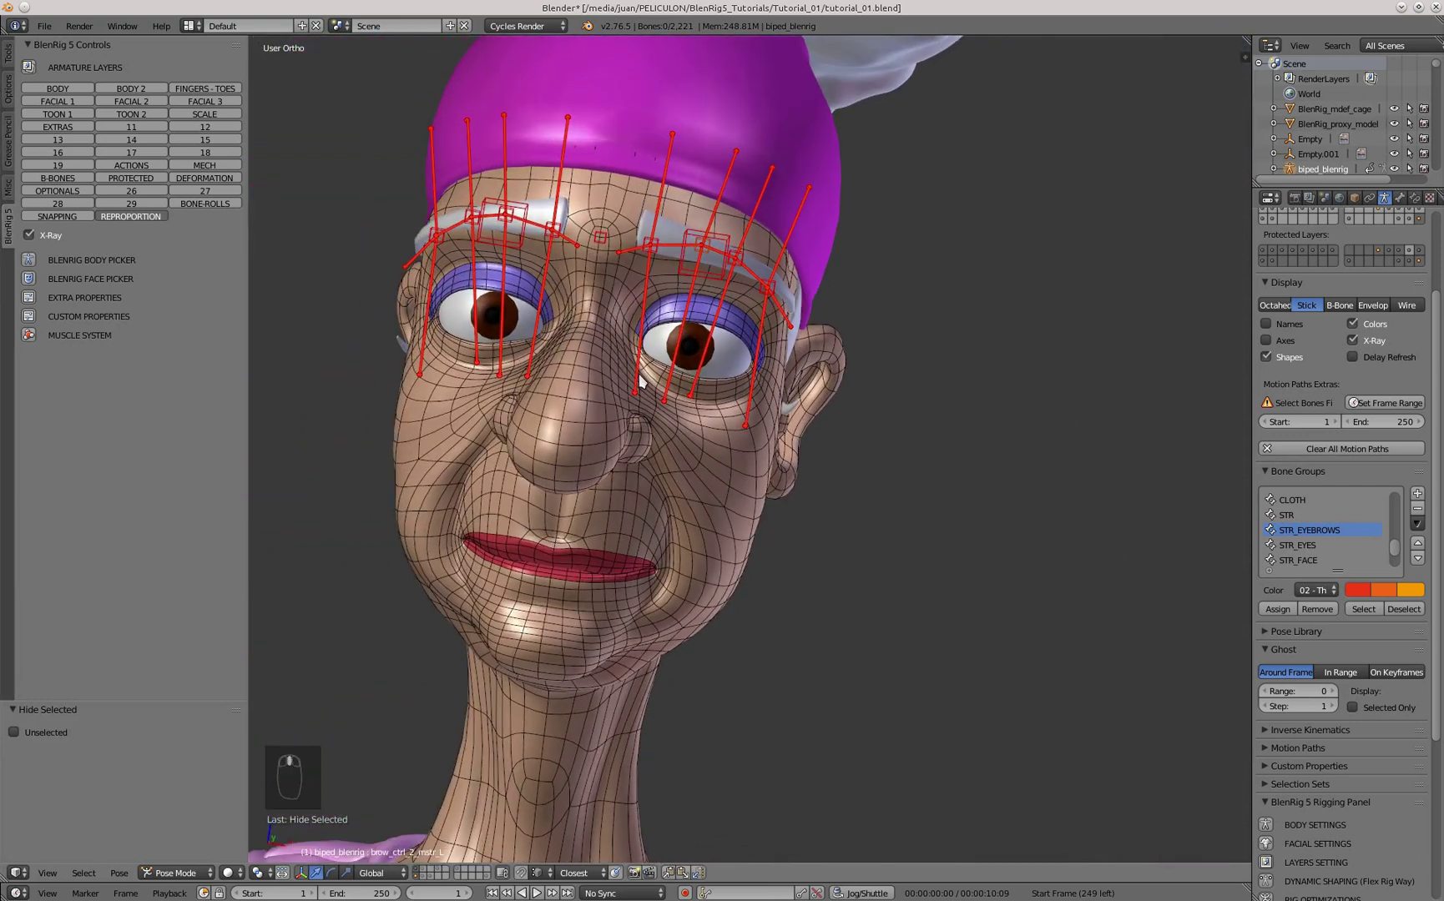
key("KP_1")
middle_click_drag(446, 524, 610, 534, "shift")
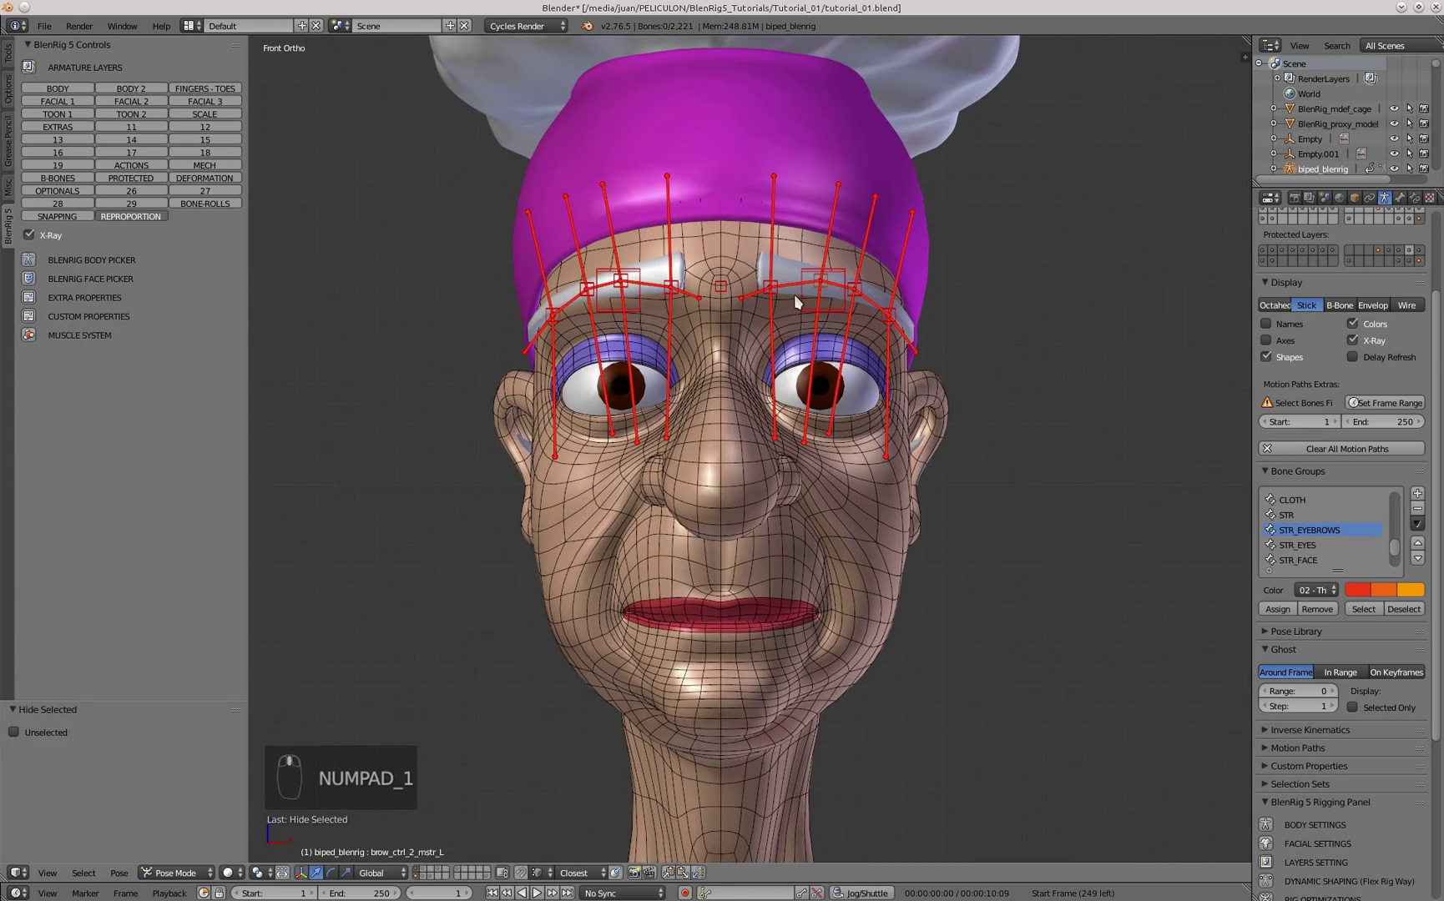
scroll(796, 302, "up", 2)
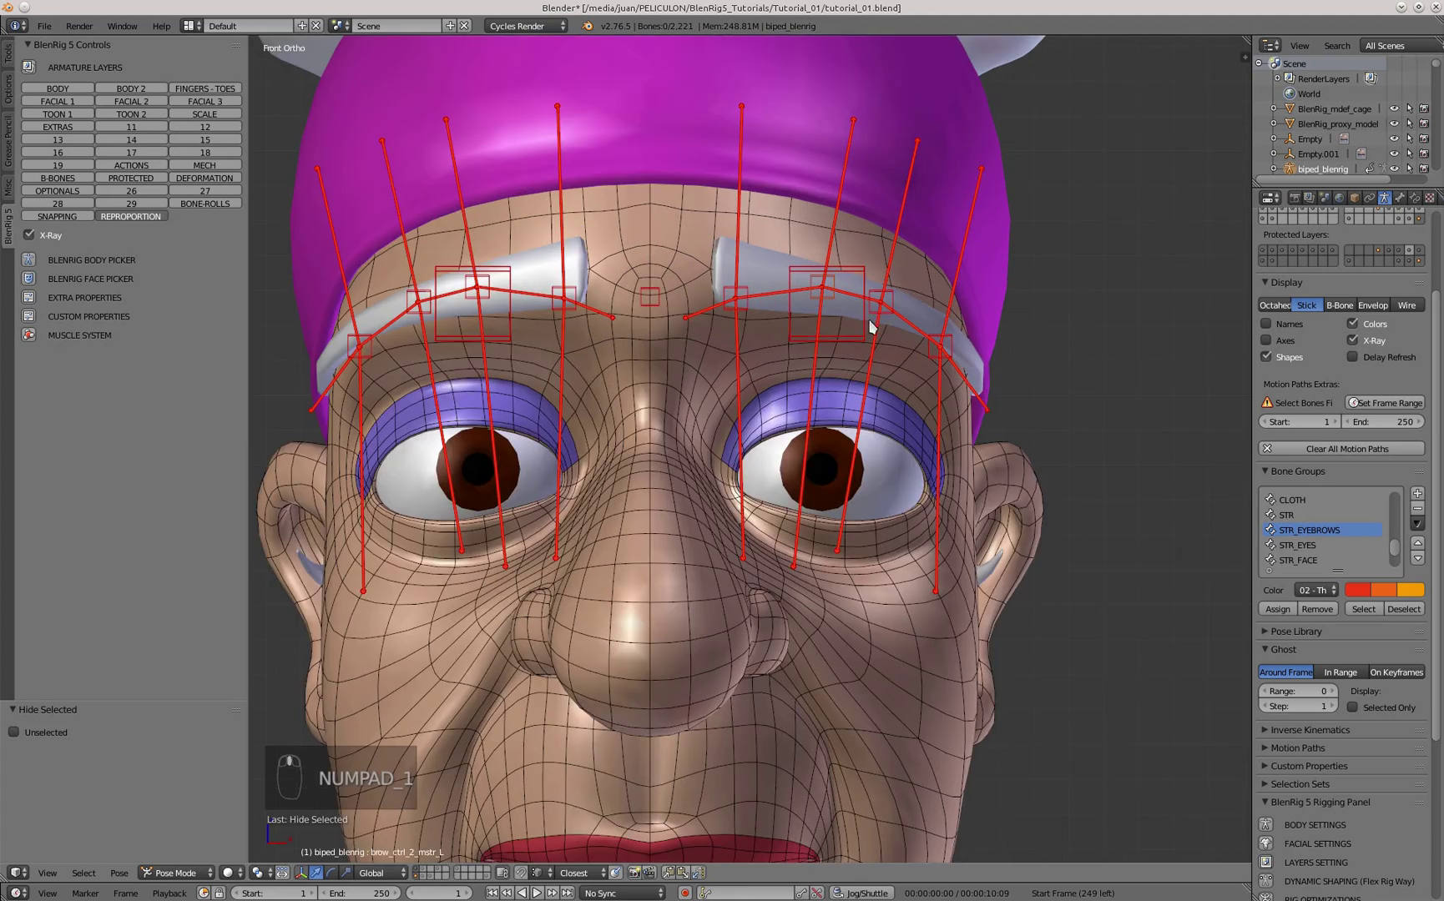
right_click(843, 315)
key("KP_3")
scroll(765, 347, "up", 3)
scroll(766, 346, "down", 3)
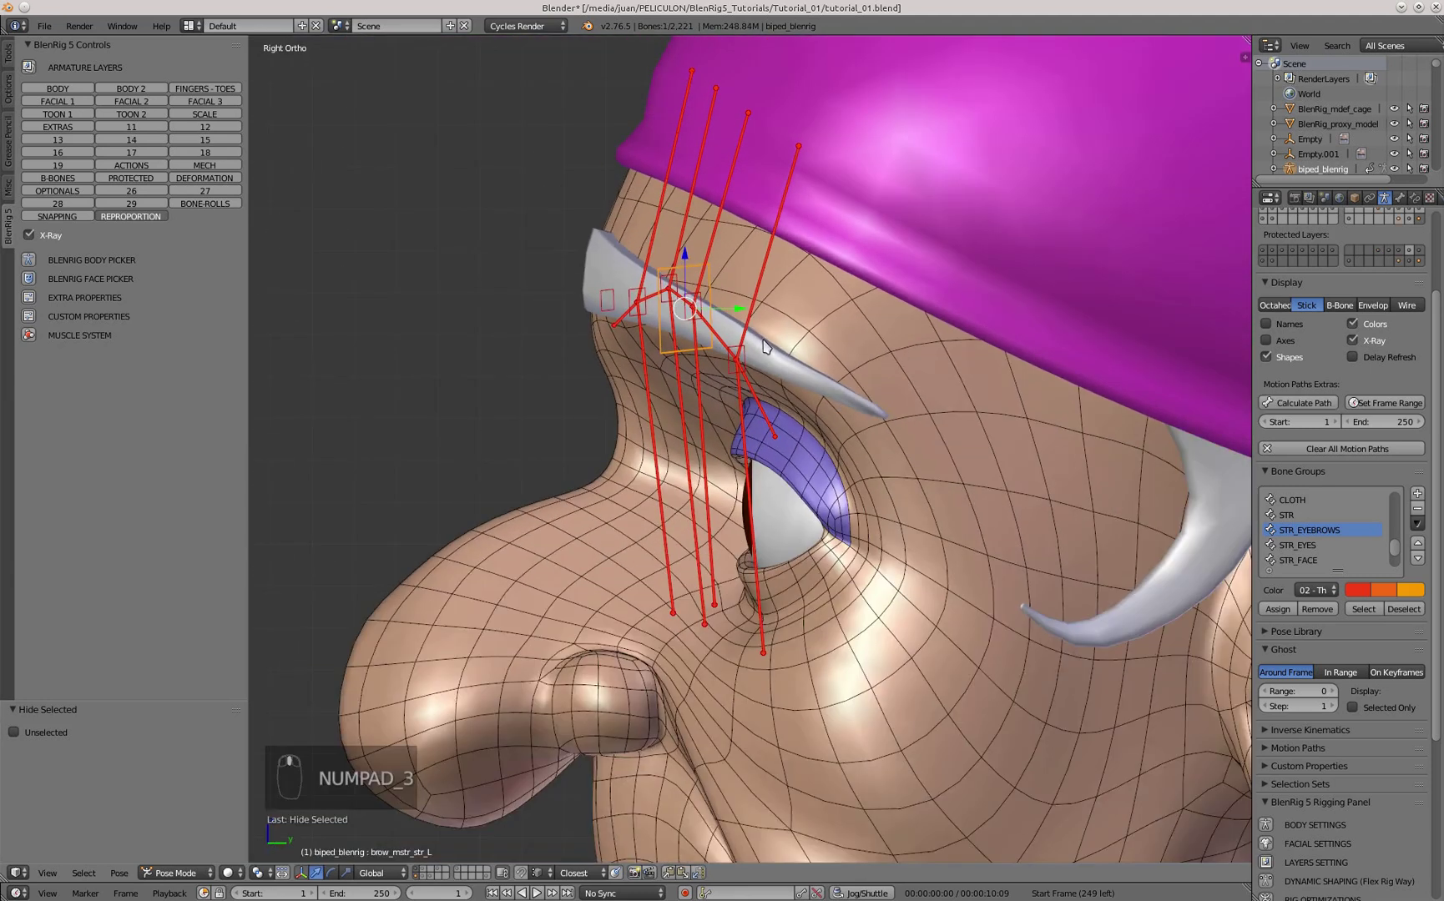
scroll(765, 347, "up", 2)
key("g")
left_click(772, 346)
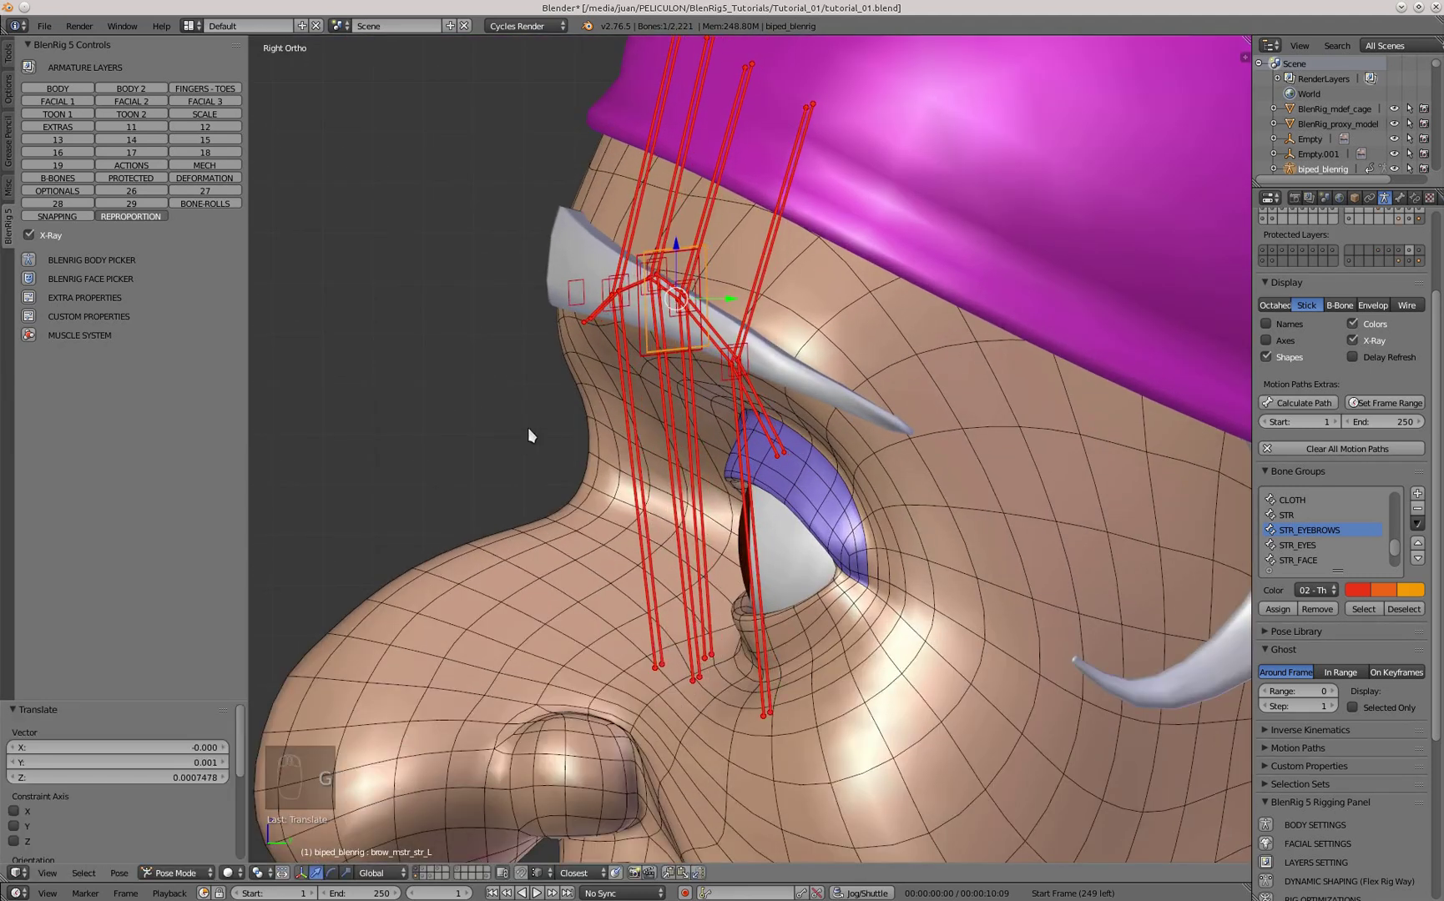
- Hide the eyebrow mesh that covers the brow bones, working in front view
key("KP_7")
key("KP_1")
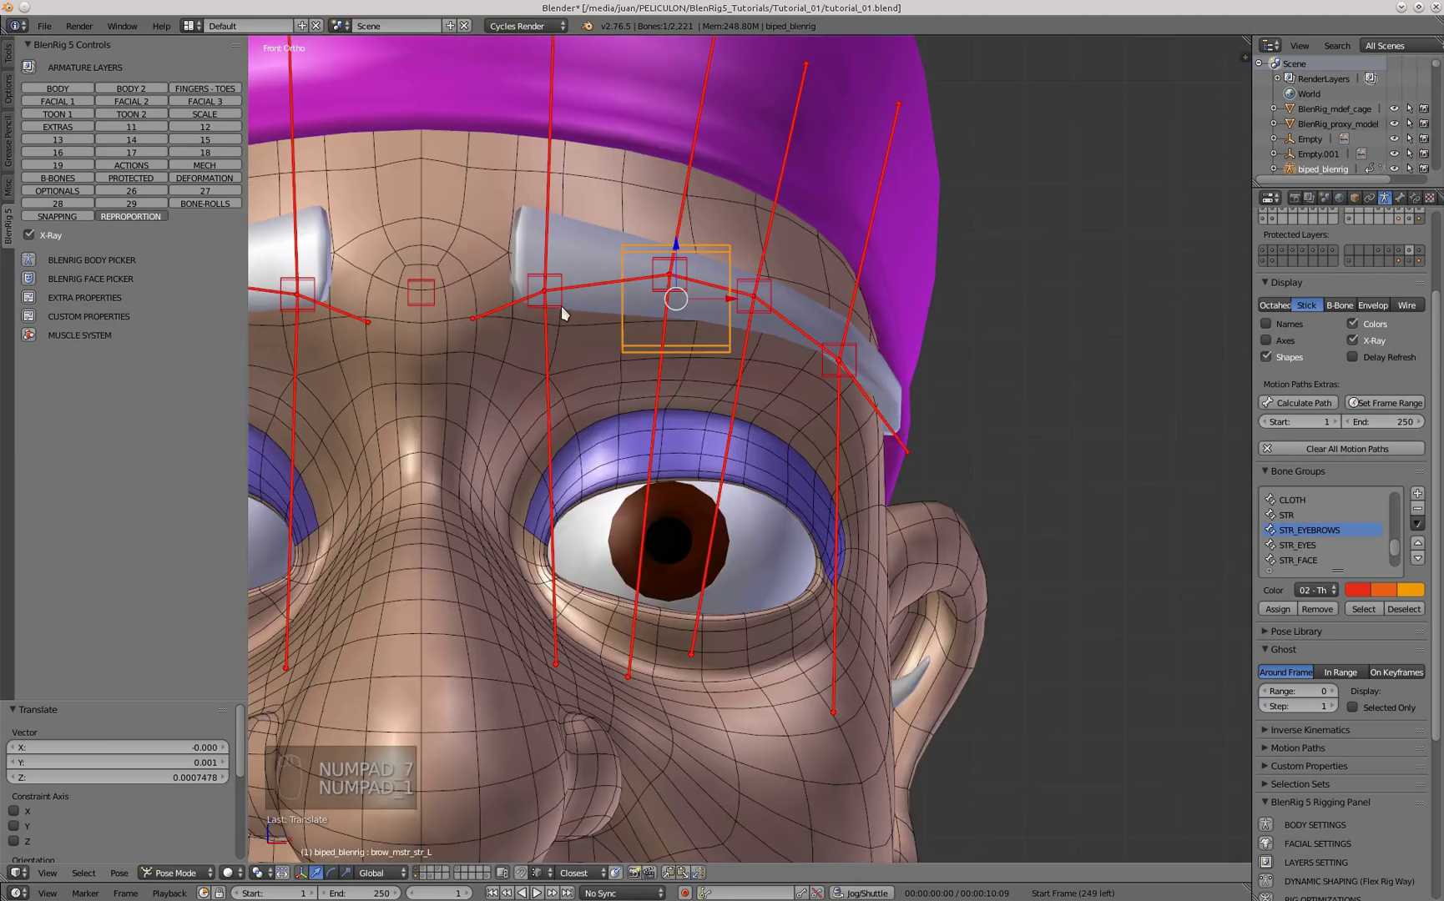
right_click(567, 242)
key("h")
- Move the brow_ctrl_1_mstr_L bone in front view about 0.003 in X, -0.004 in Y and -0.007 in Z
right_click(555, 287)
scroll(550, 297, "up", 2)
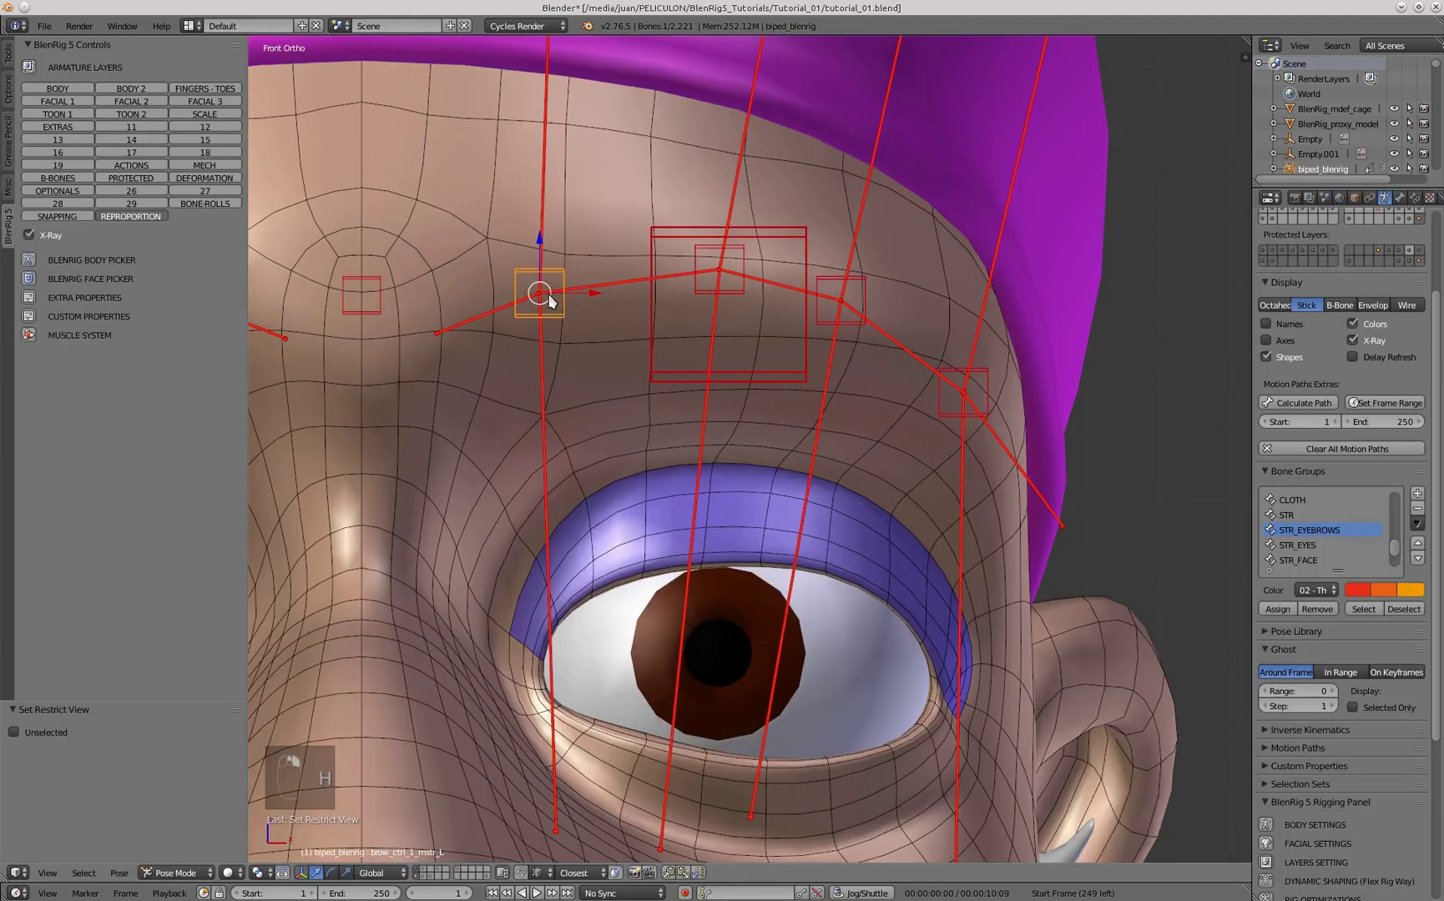
scroll(576, 342, "down", 3)
middle_click_drag(622, 364, 521, 361)
scroll(447, 373, "down", 2)
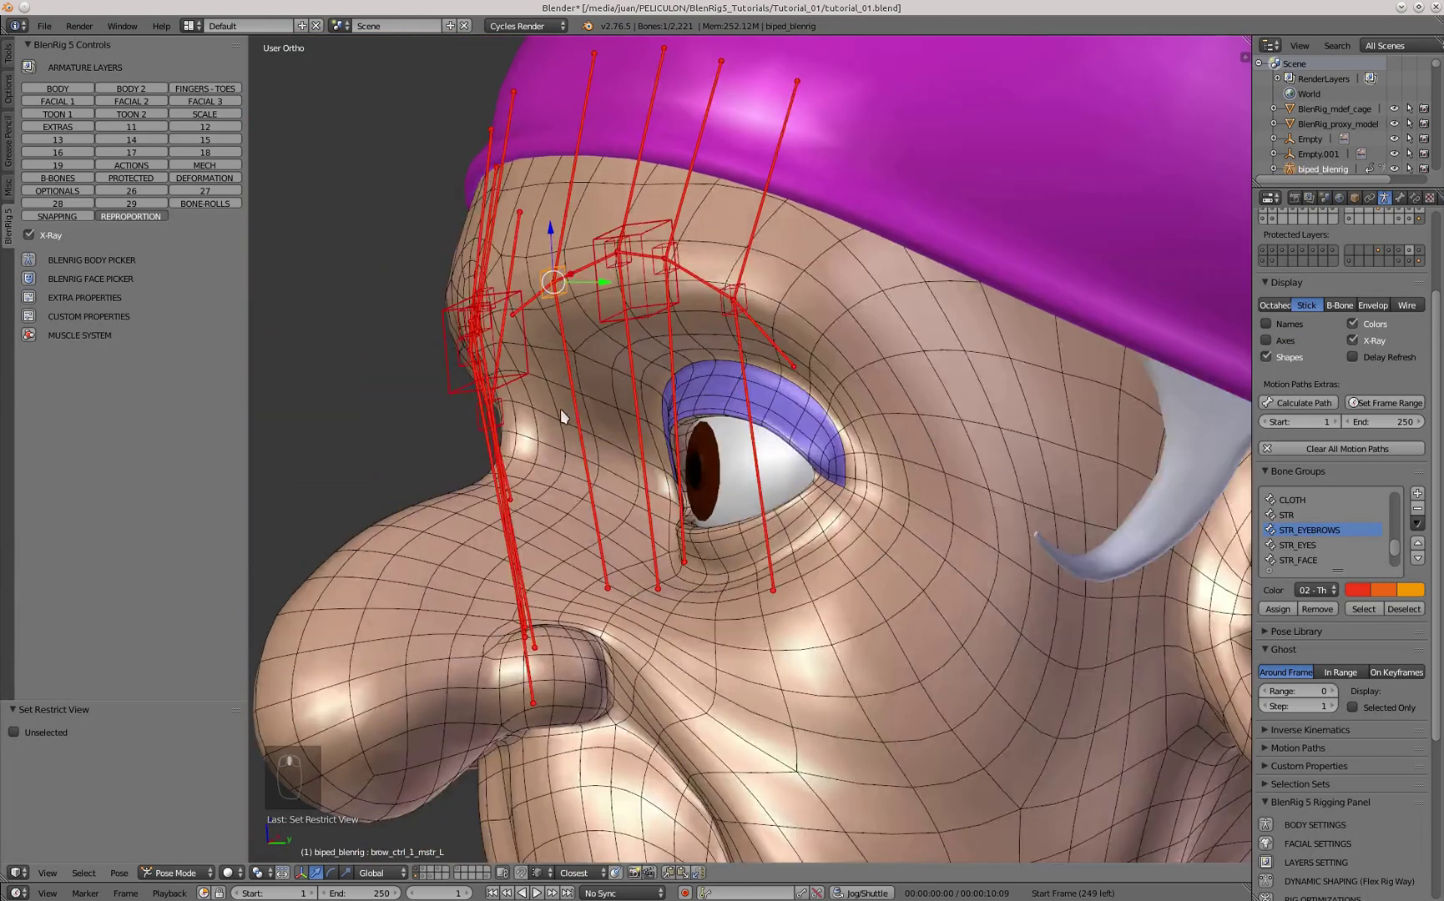
scroll(560, 410, "down", 2)
middle_click_drag(560, 409, 659, 394)
key("KP_1")
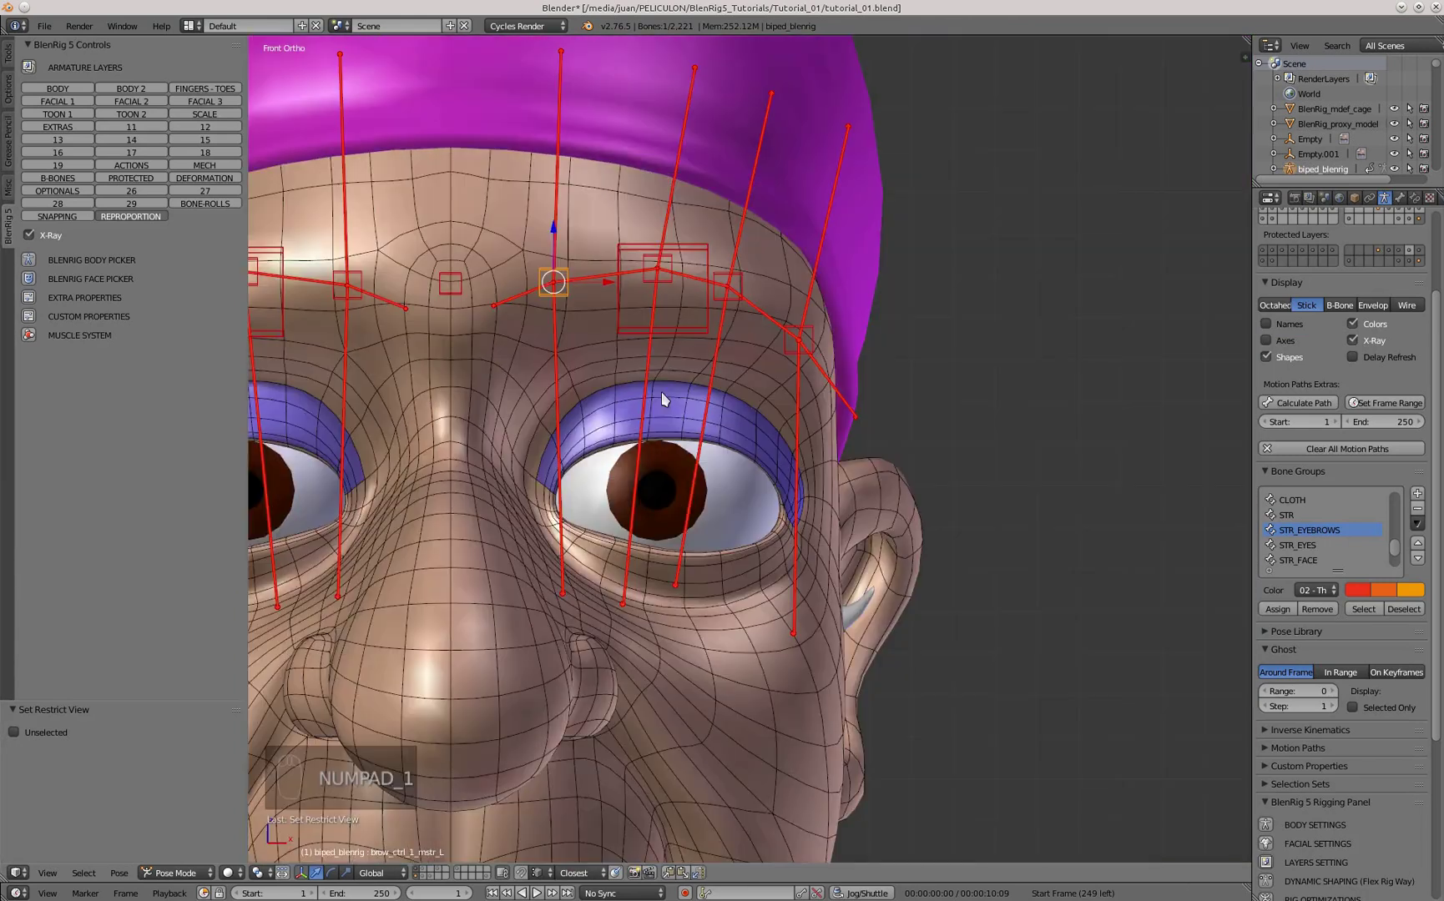
scroll(661, 392, "up", 4)
key("g")
left_click(538, 319)
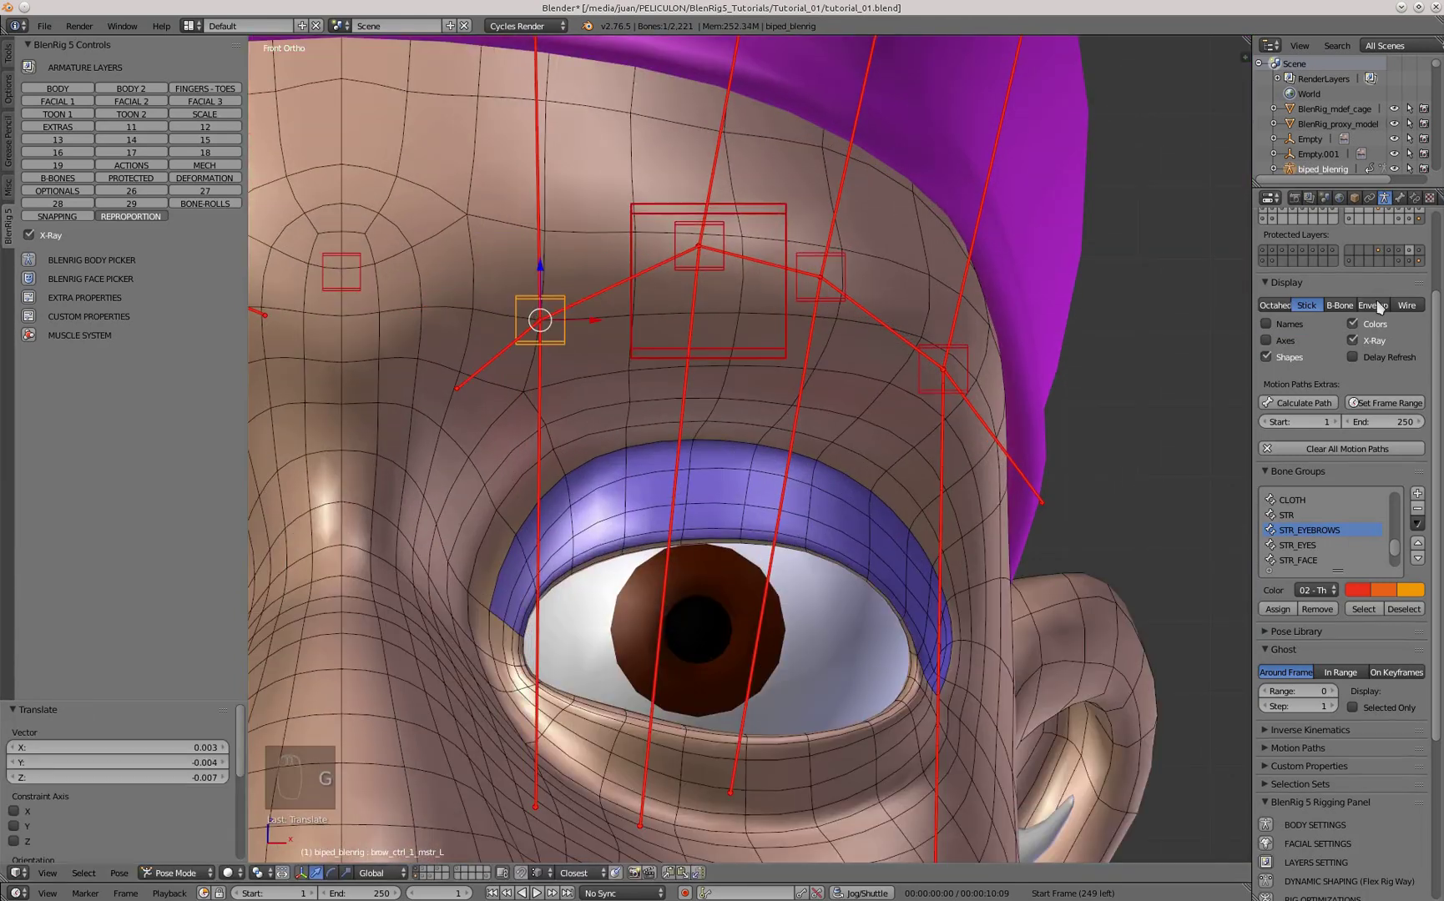
- Set the armature display to B-Bone and move the brow_ctrl_2_mstr_L bone about 0.005 in X, -0.002 in Y and -0.009 in Z
left_click(1340, 305)
middle_click_drag(693, 265, 737, 331)
key("g")
left_click(739, 334)
- Lower the brow_ctrl_3_mstr_L bone onto the brow line, about 0.002 in X and -0.006 in Z
right_click(843, 296)
key("g")
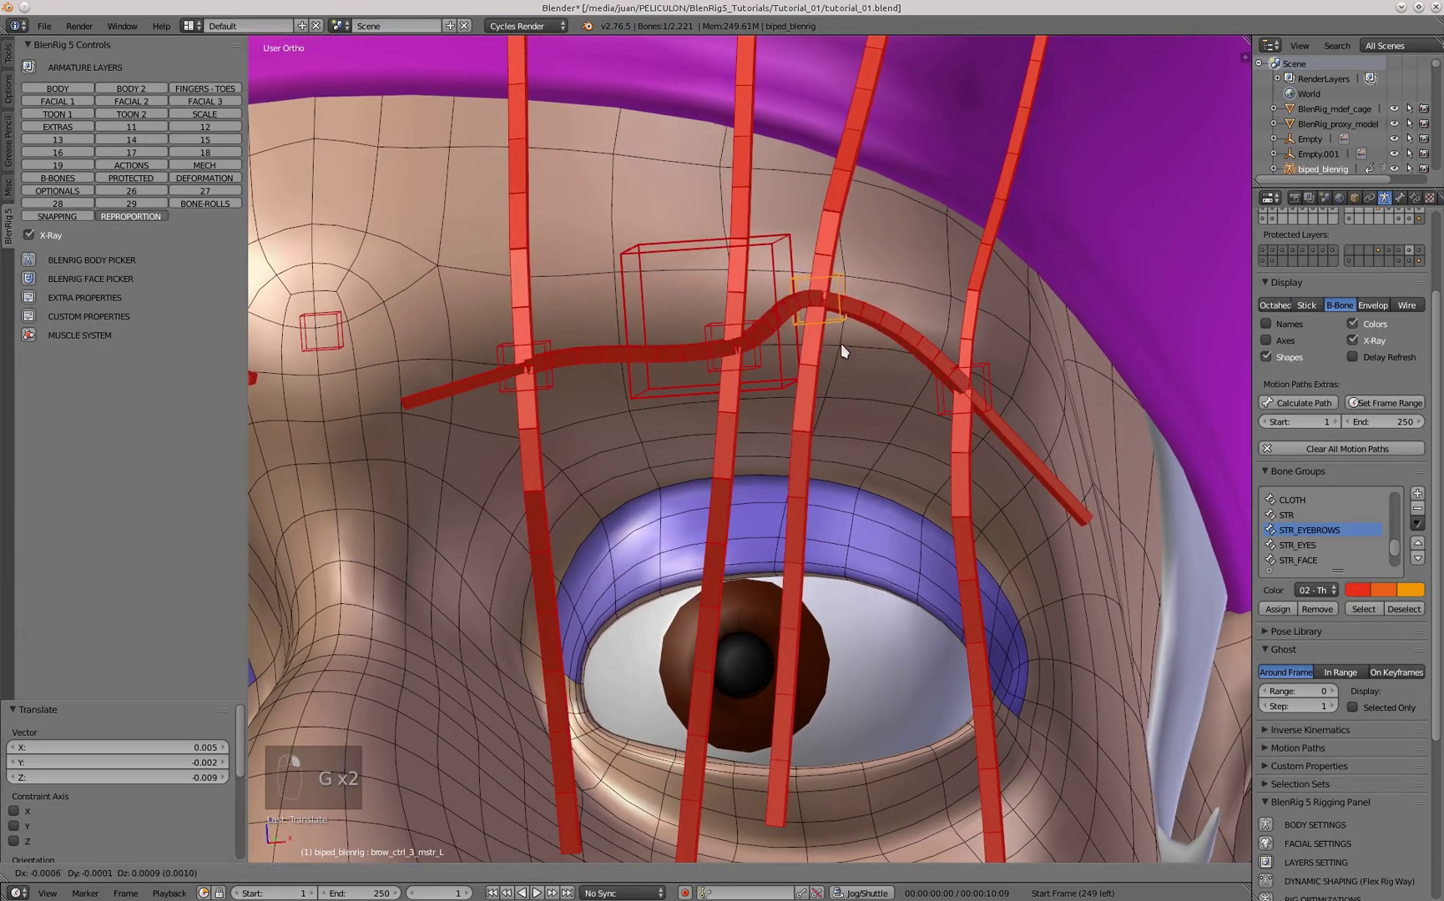
left_click(838, 390)
mouse_move(838, 390)
middle_mouse_down()
mouse_move(788, 375)
mouse_move(837, 420)
middle_mouse_up()
- Move the brow_ctrl_4_mstr_L bone to the outer brow, about 0.007 in X, 0.019 in Y and -0.010 in Z
right_click(752, 311)
key("g")
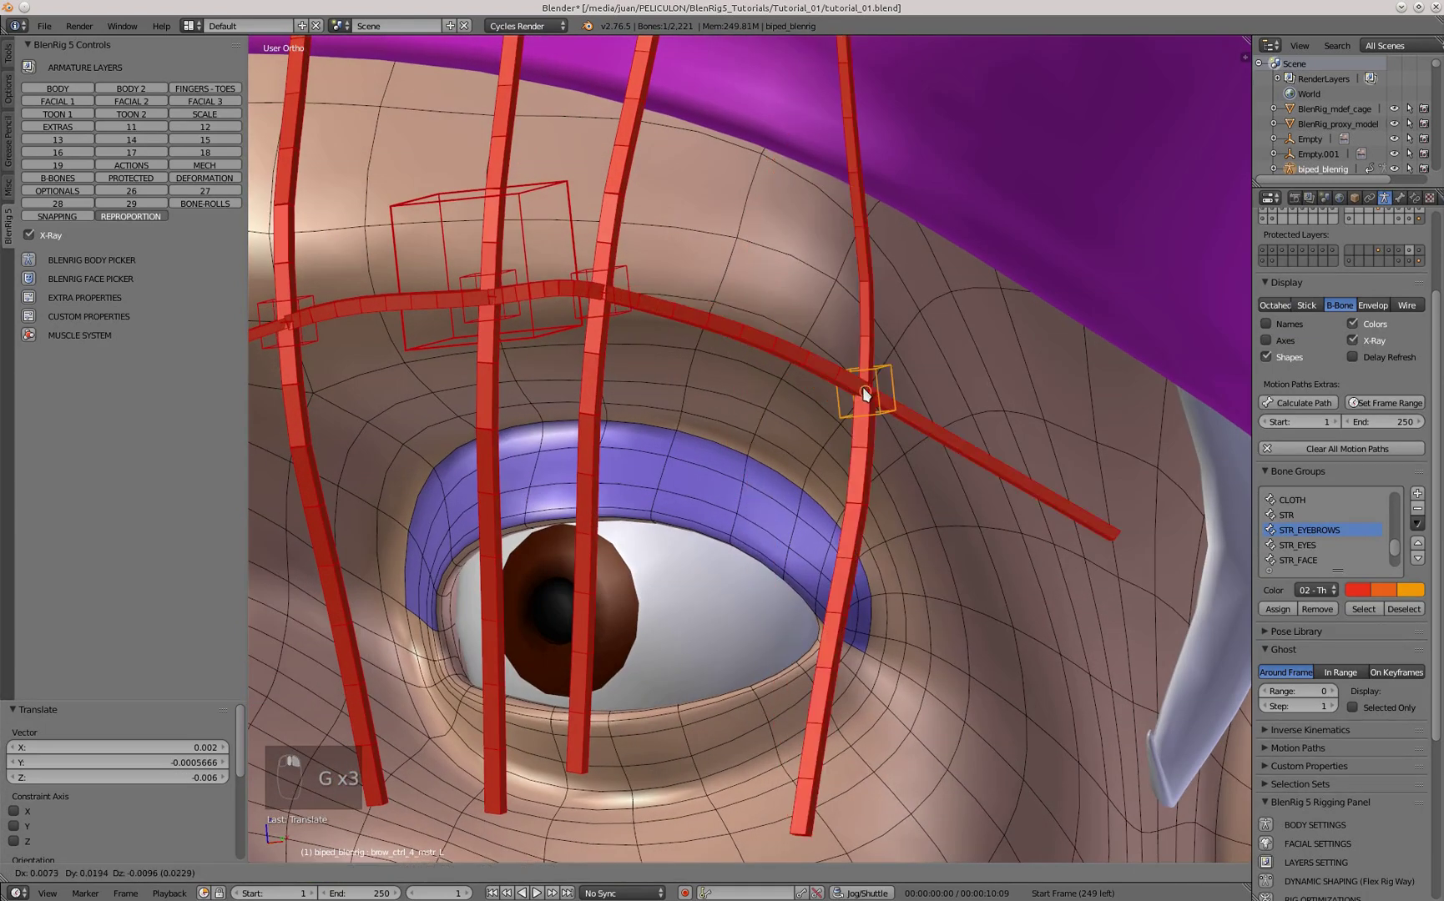
left_click(865, 390)
- Shift the brow_ctrl_3_mstr_L bone outward along the brow, about 0.012 in X, 0.010 in Y and -0.003 in Z
right_click(610, 290)
key("g")
left_click(726, 338)
key("KP_1")
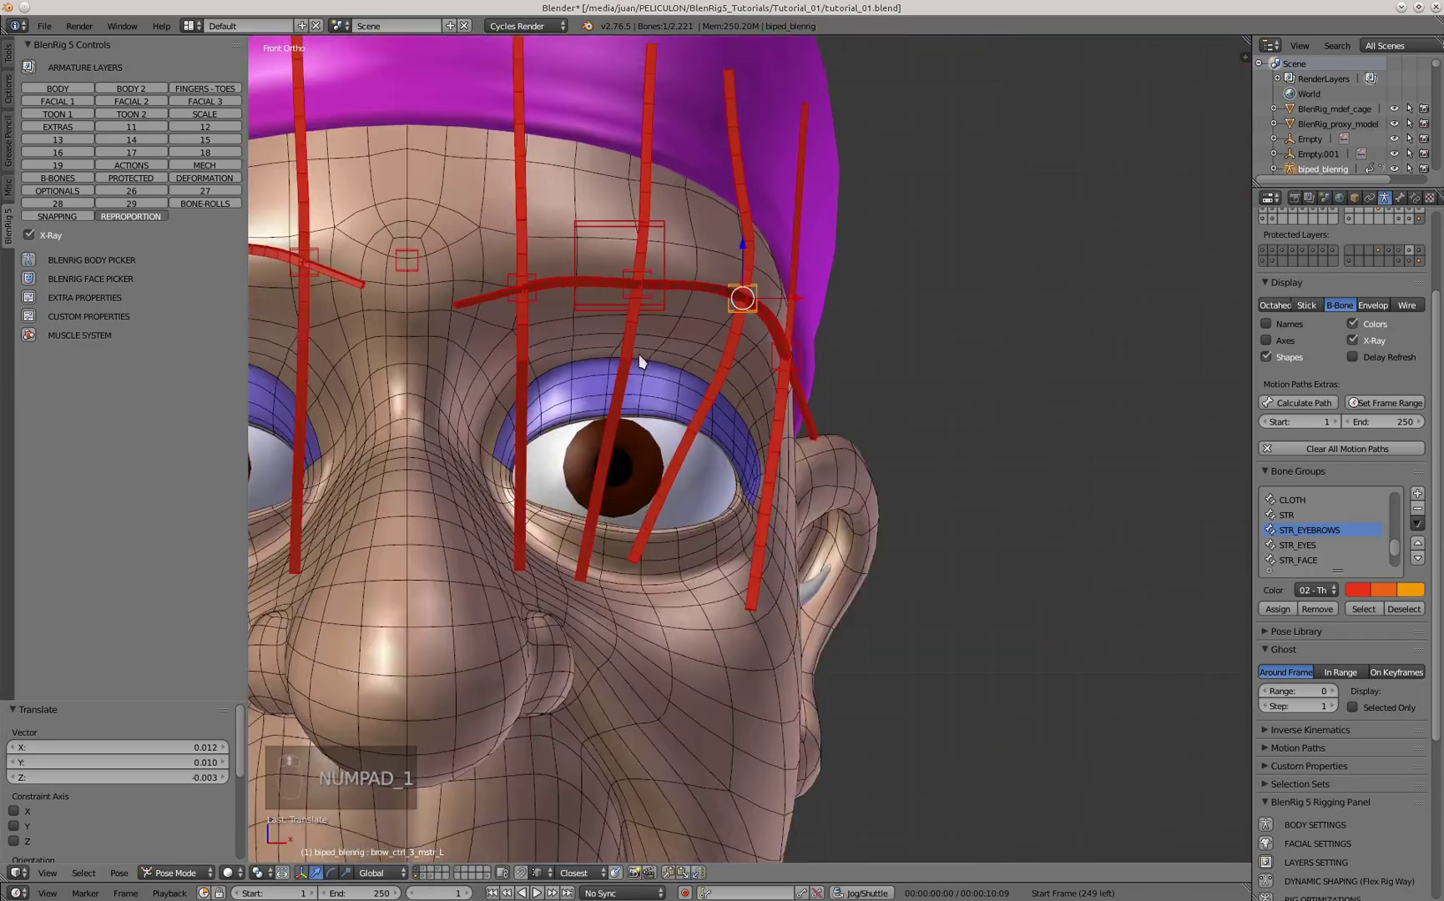
middle_click_drag(636, 357, 573, 386)
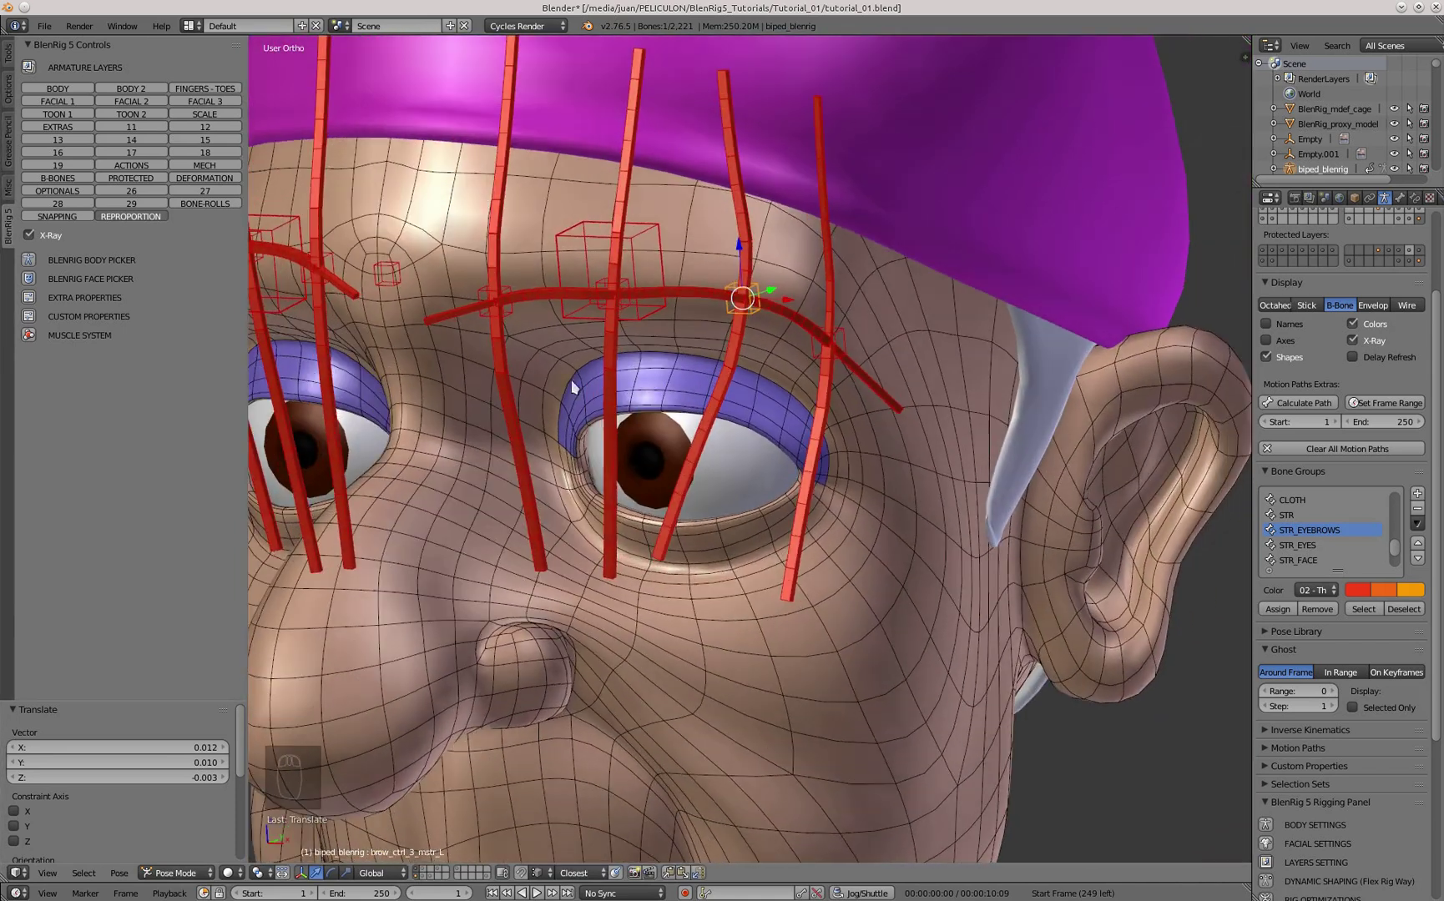
key("KP_1")
middle_click_drag(557, 207, 519, 232, "shift")
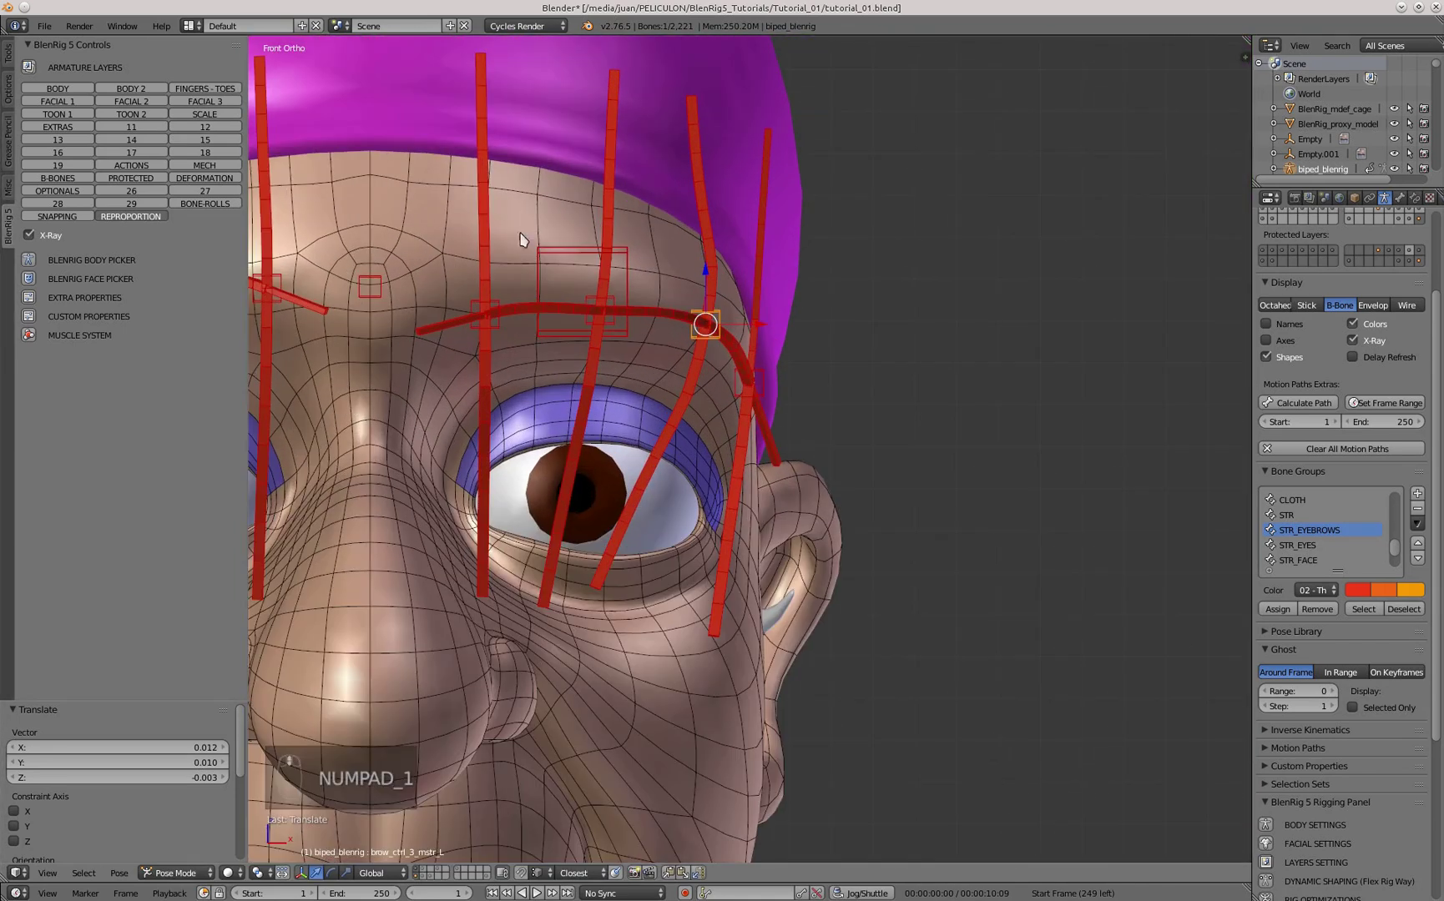
- Fine-tune the first brow bones in side view, moving brow_low_1_def_L about 0.008 in Y and 0.005 in Z
key("KP_3")
key("g")
left_click(602, 171)
right_click(416, 417)
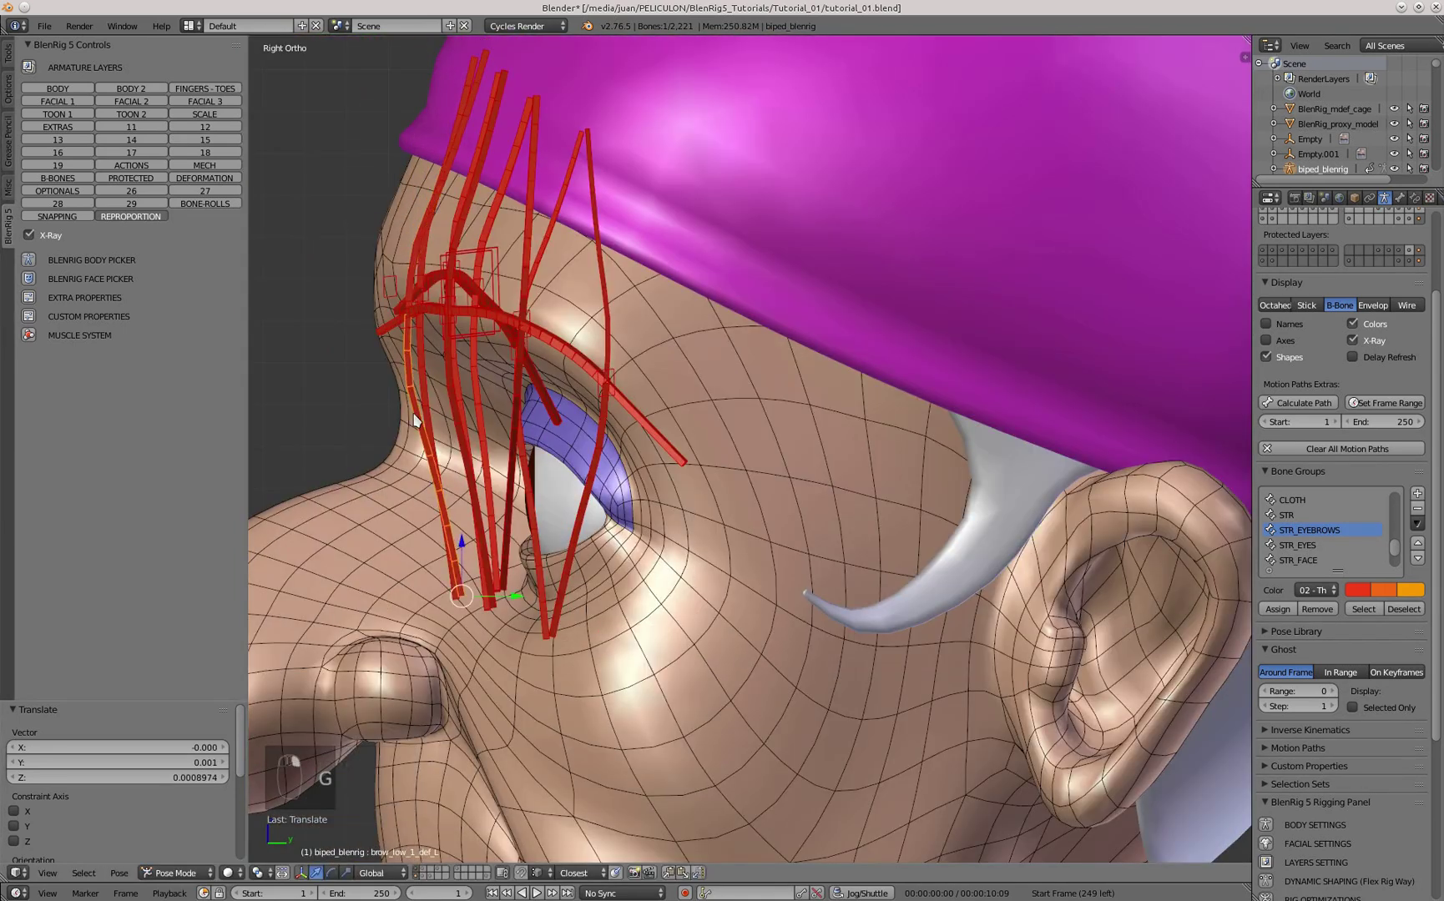
key("g")
left_click(448, 398)
key("KP_1")
middle_click_drag(461, 387, 535, 435, "shift")
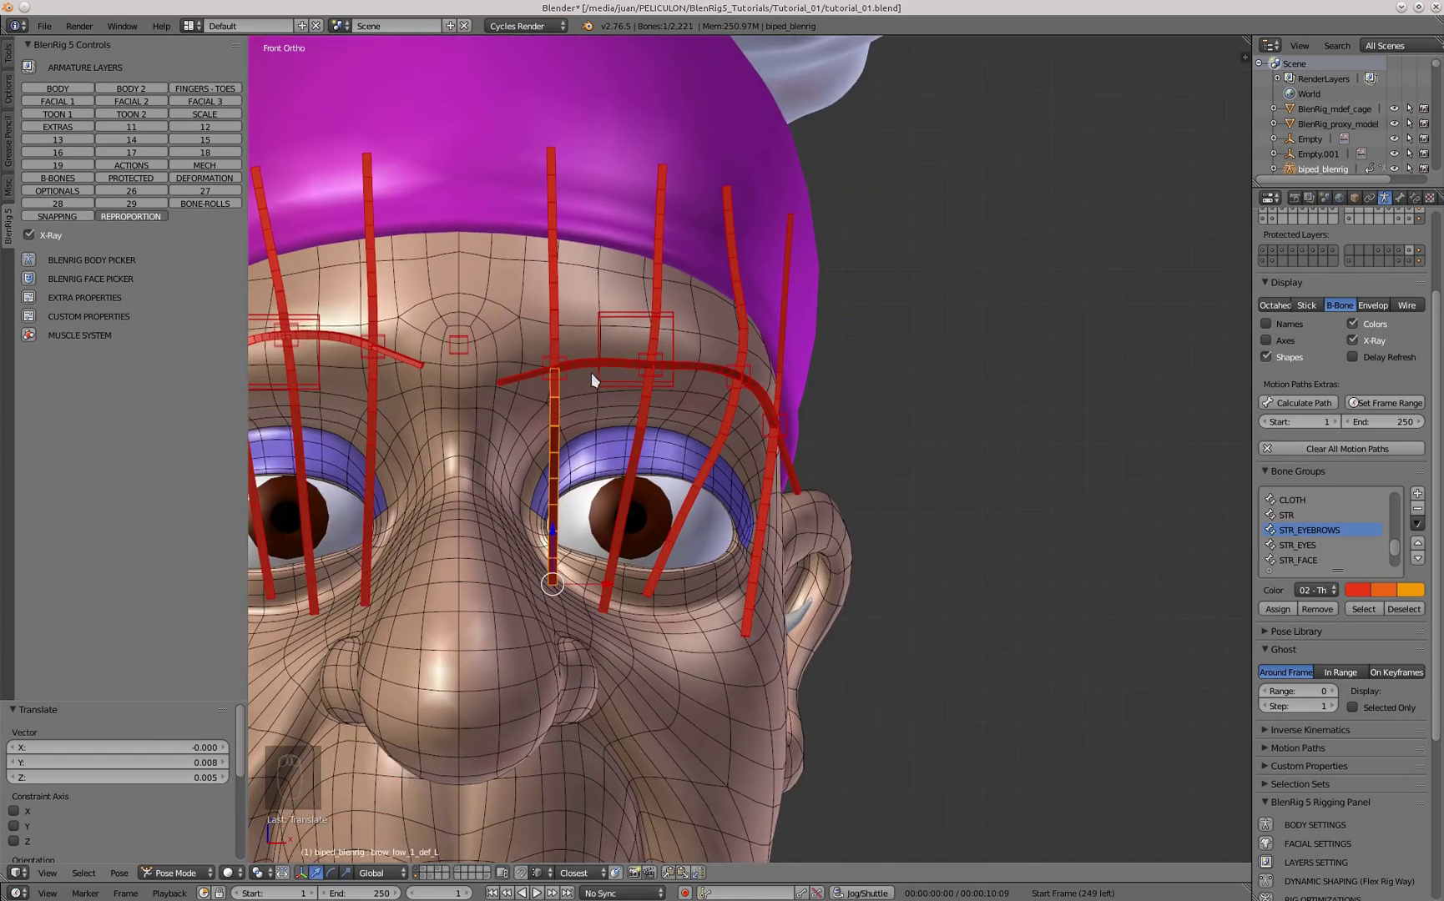
scroll(535, 398, "up", 1)
scroll(545, 388, "up", 2)
scroll(545, 388, "down", 2)
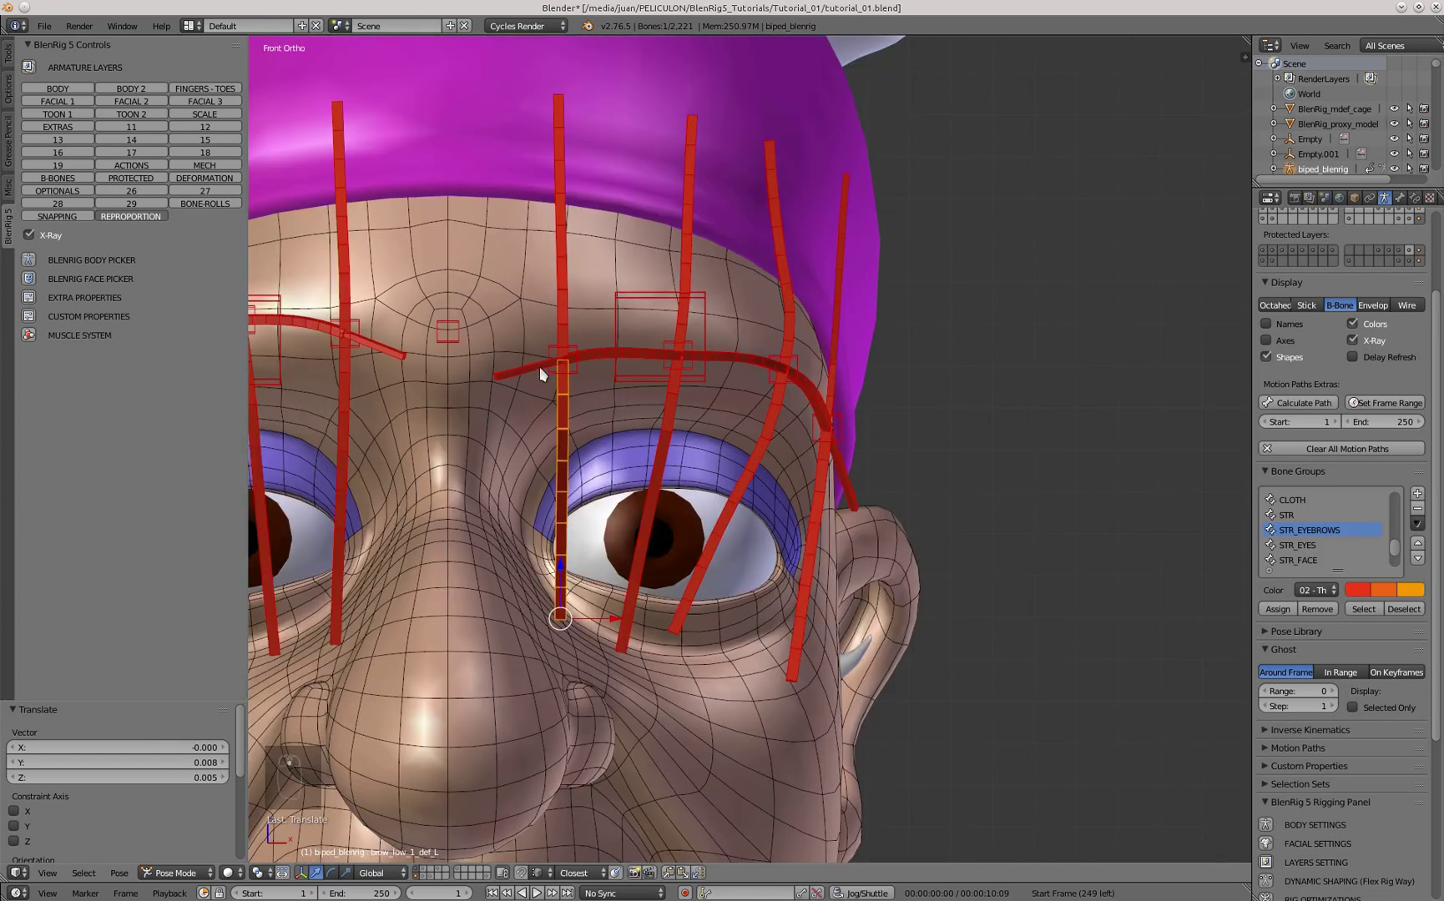
- Rotate the inner end bone of the character's left eyebrow about 11.1° in front view
scroll(537, 369, "up", 2)
right_click(484, 379)
key("g")
left_click(457, 365)
scroll(501, 359, "down", 3)
scroll(639, 442, "up", 2)
- Move the brow_low_2_def_L bone about 0.010 in X in front view and adjust its depth in side view
right_click(624, 434)
key("g")
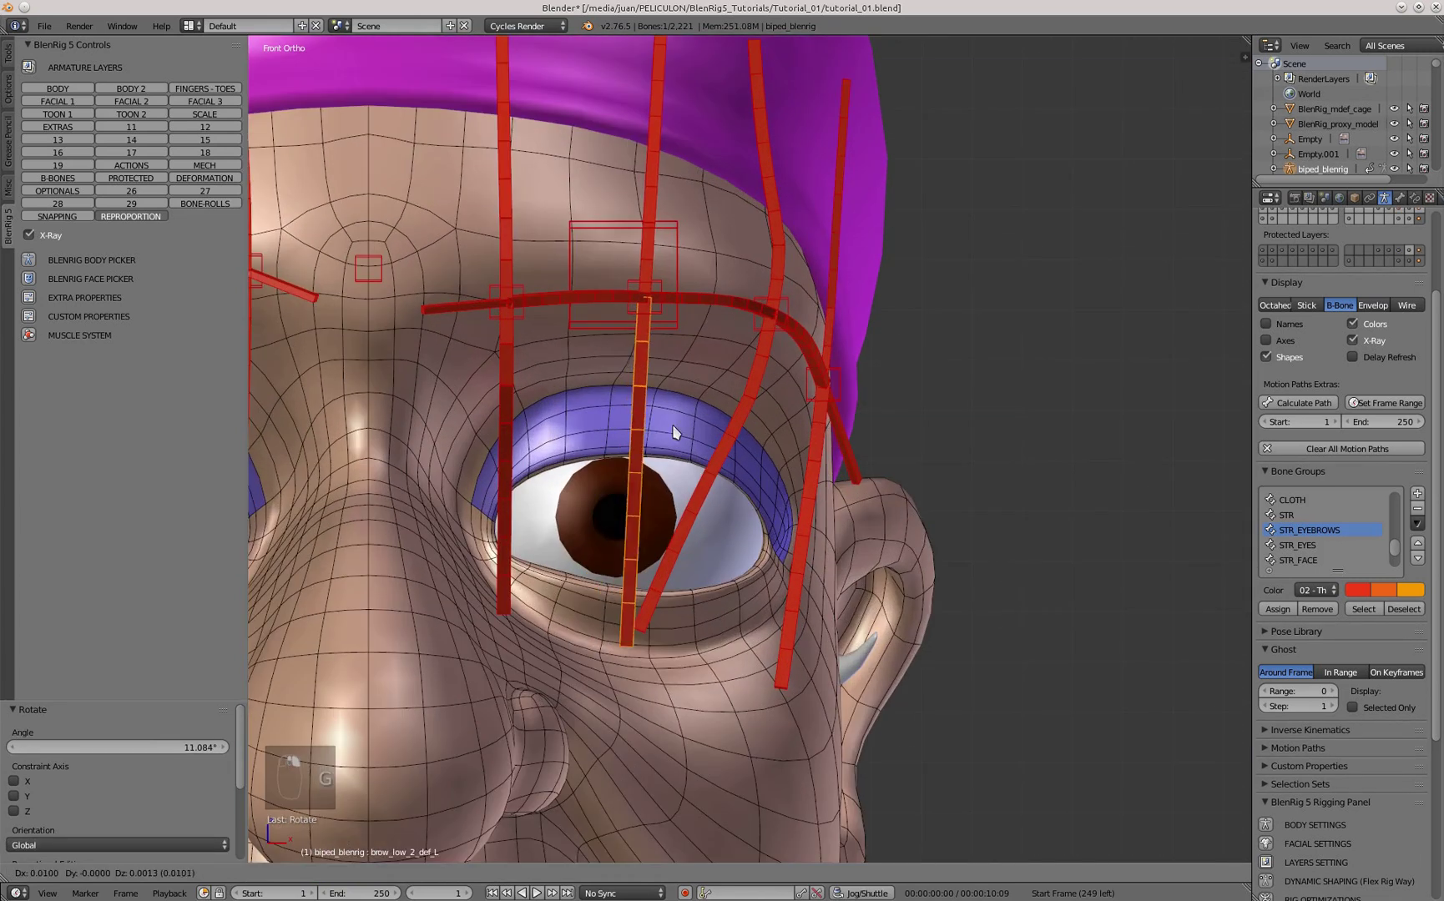
left_click(678, 432)
key("KP_3")
key("g")
- Move the brow_up_2_def_L bone about 0.010 in Y in side view to follow the forehead
right_click(601, 167)
key("g")
left_click(655, 163)
key("KP_1")
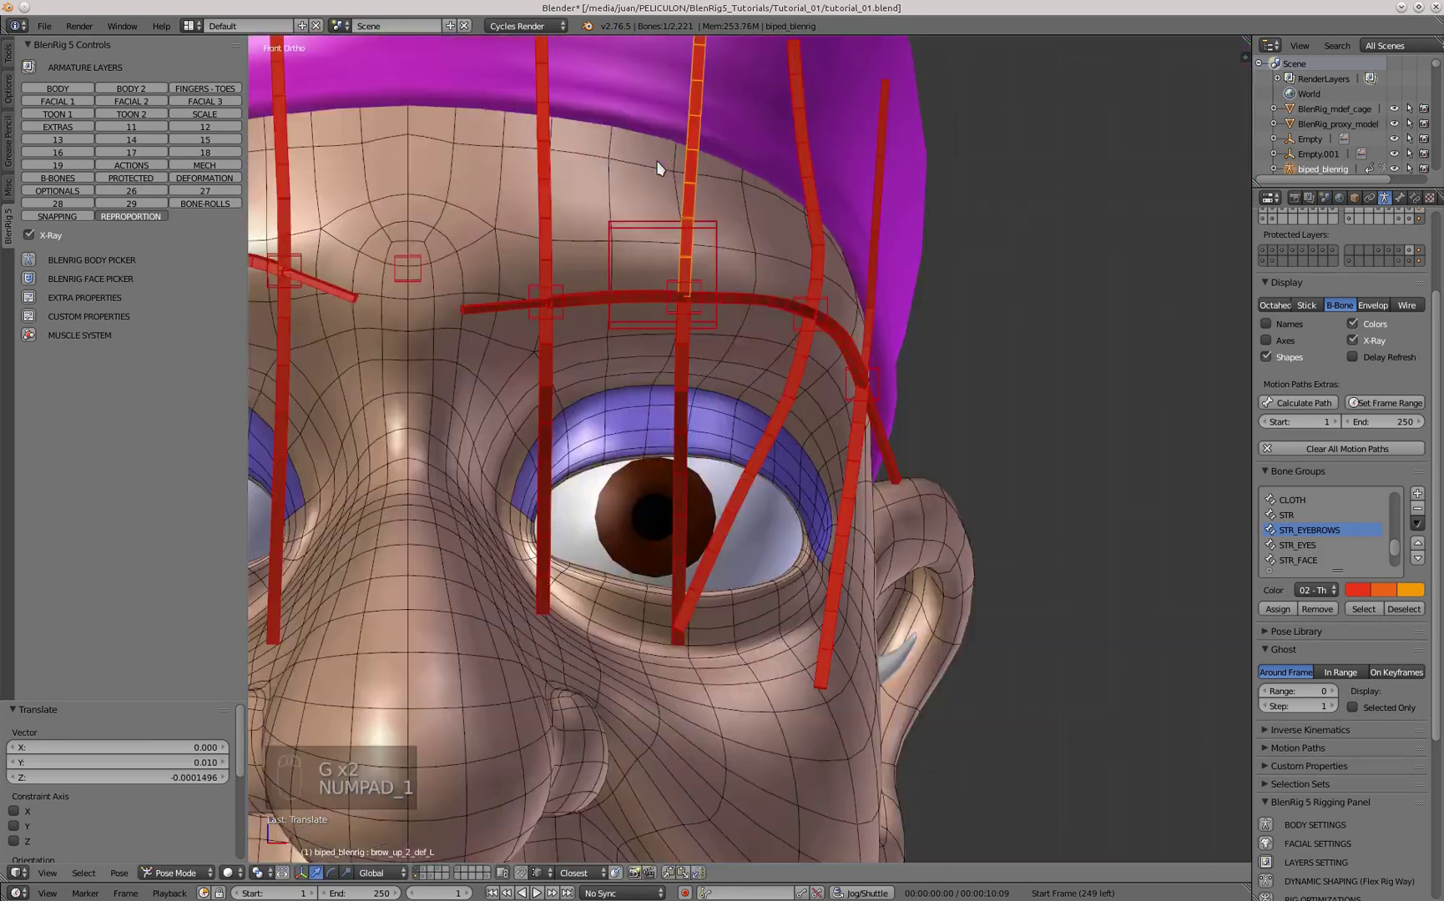
- Reposition the brow_low_3_def_L bone below the eye, moving it about -0.010 in X, 0.029 in Y and 0.004 in Z
right_click(739, 484)
middle_click_drag(785, 505, 596, 530, "shift")
key("g")
left_click(733, 540)
middle_click_drag(910, 472, 703, 452)
key("g")
left_click(860, 453)
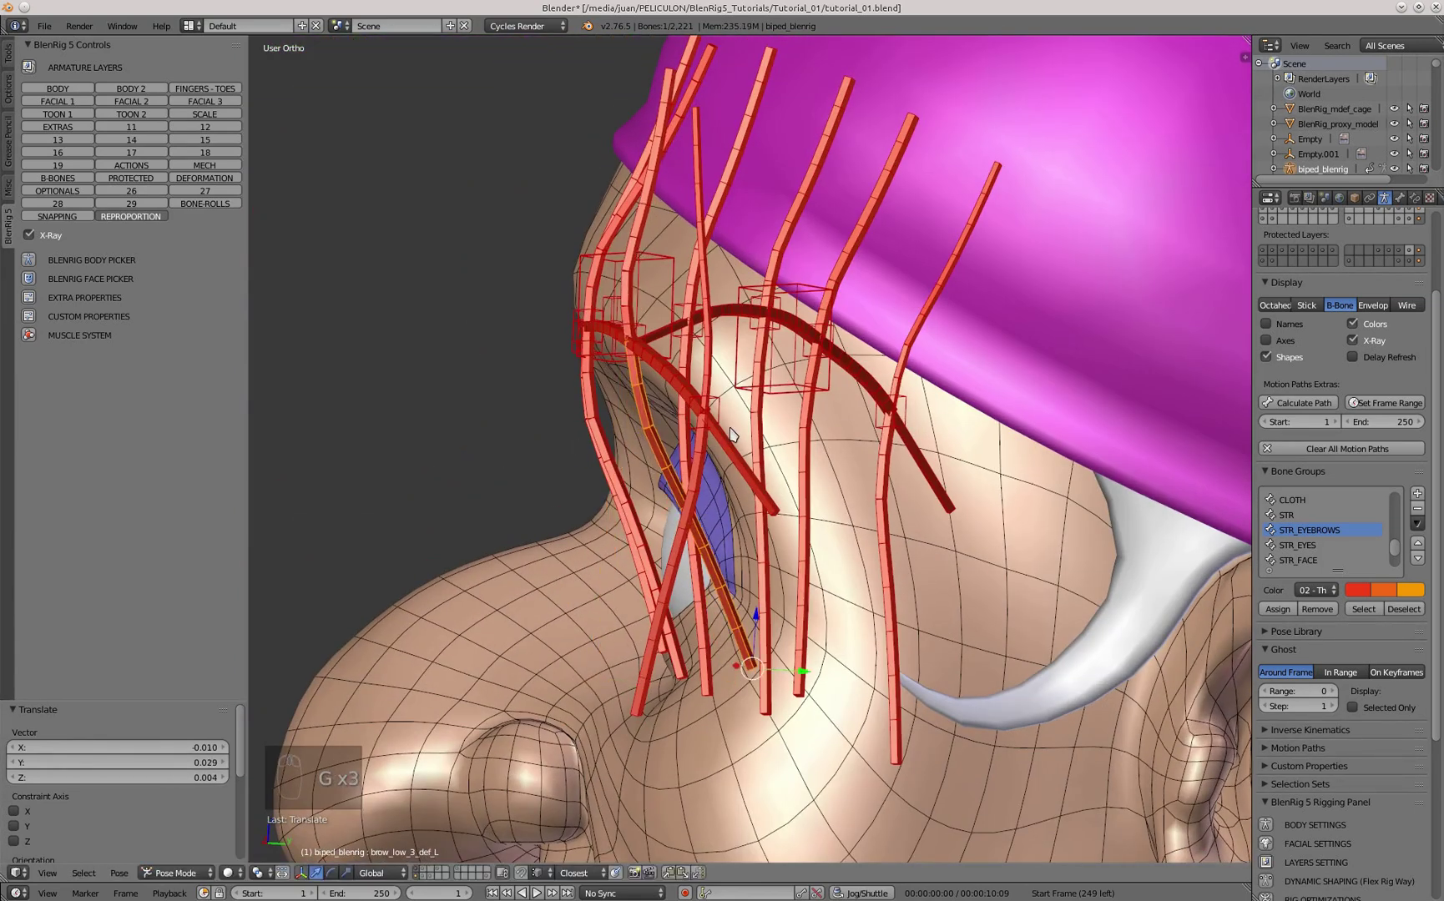
- Reposition the brow_up_3_def_L bone on the forehead, moving it about -0.011 in X, 0.020 in Y and -0.003 in Z
key("KP_1")
right_click(818, 154)
key("g")
left_click(820, 153)
middle_click_drag(847, 425, 748, 398)
key("g")
left_click(680, 407)
key("g")
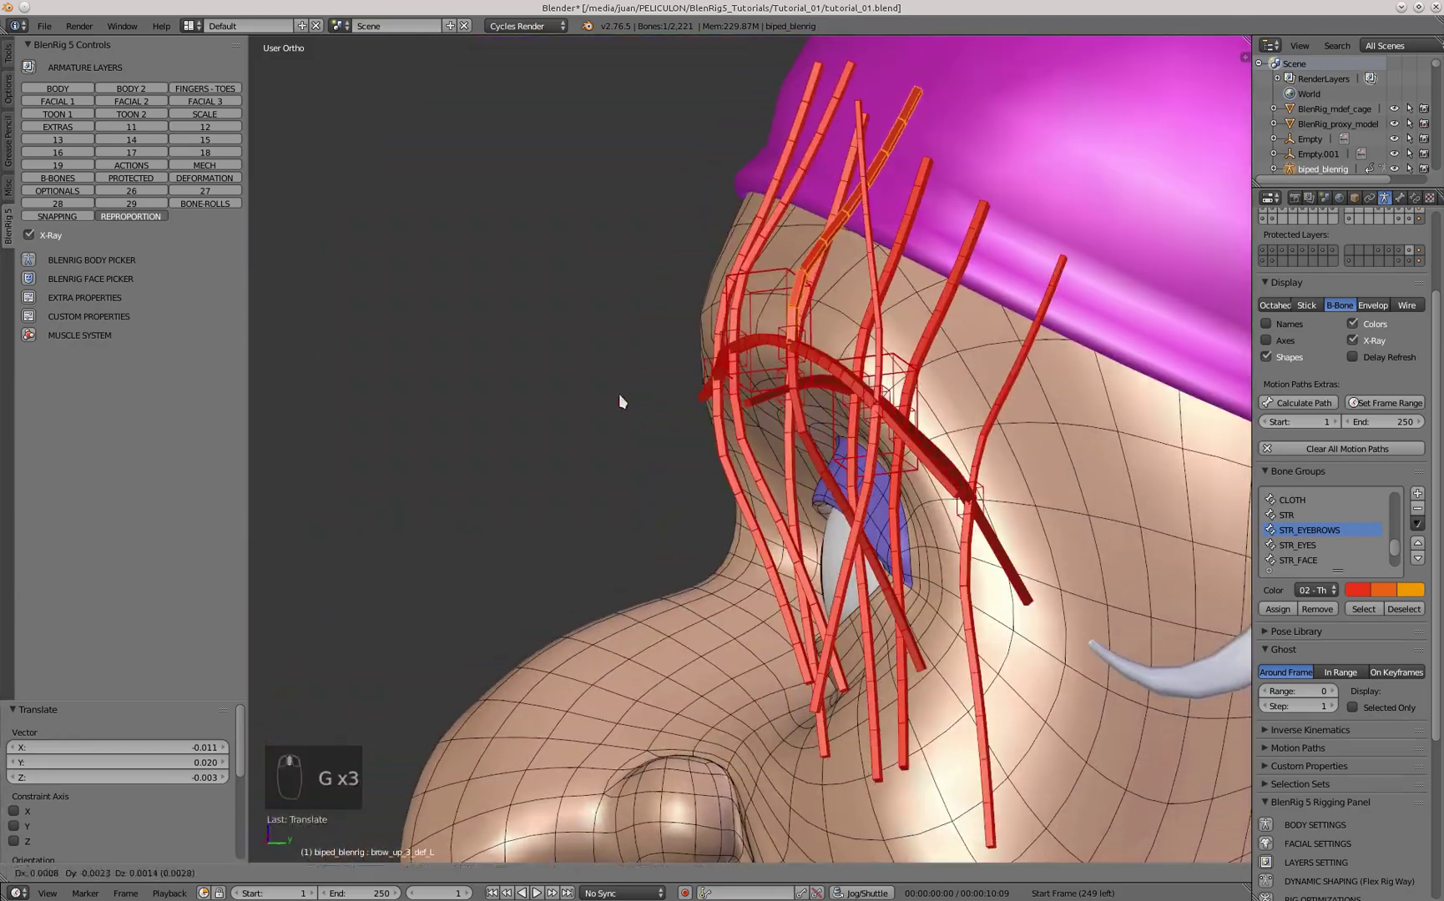
left_click(619, 401)
- Reposition the brow_up_4_def_L bone on the temple, moving it about -0.013 in X, 0.032 in Y and -0.009 in Z
key("KP_1")
right_click(864, 228)
key("g")
left_click(843, 240)
middle_click_drag(968, 393, 793, 411)
key("g")
left_click(834, 424)
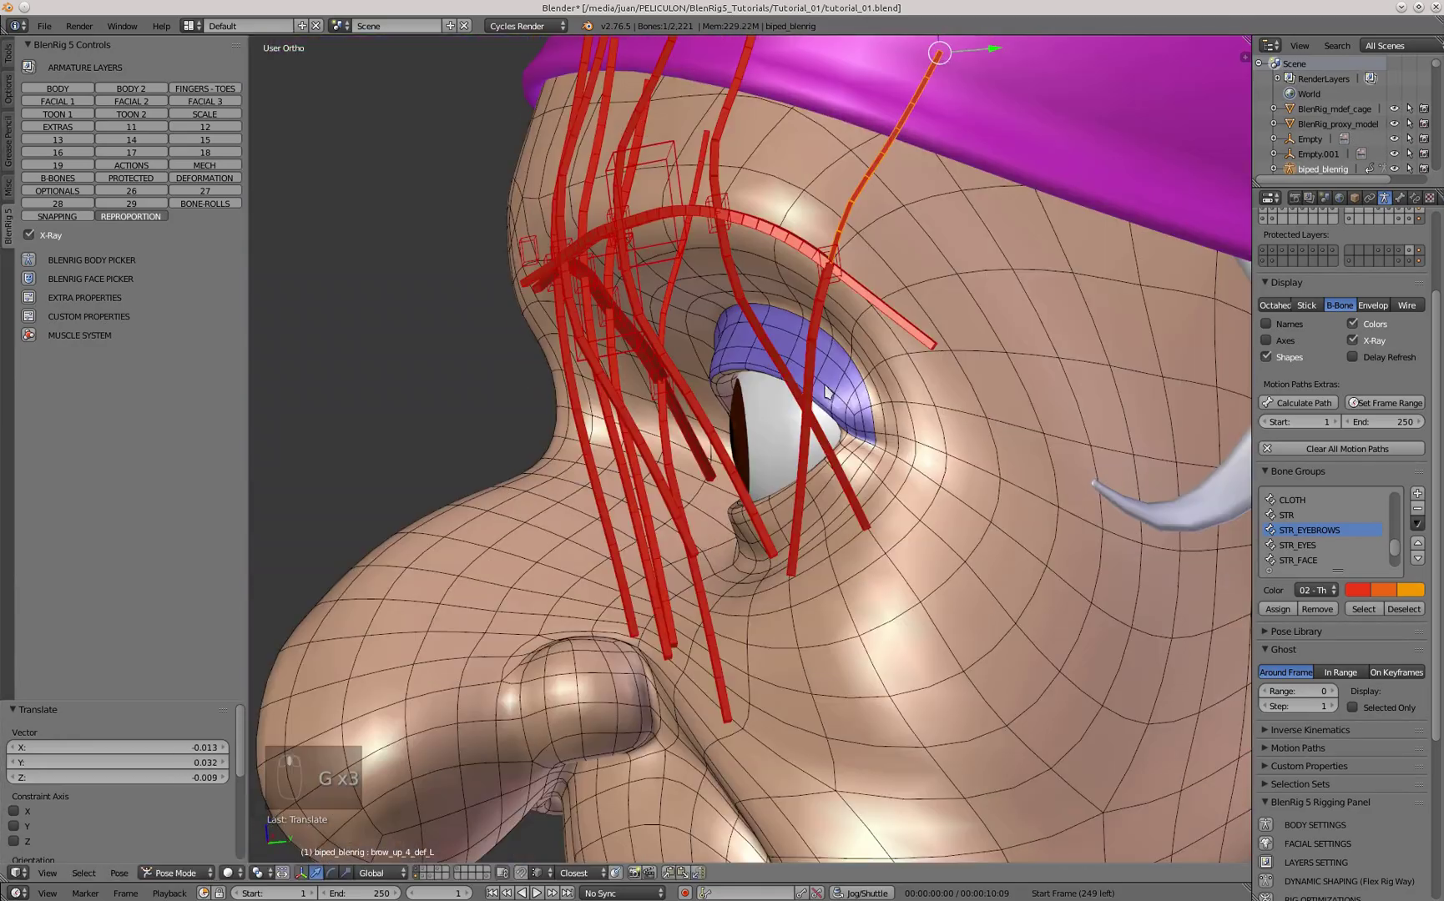
- Adjust the brow_low_4_def_L bone in front view and move it about 0.026 in Y and -0.001 in Z in side view
right_click(835, 388)
key("KP_1")
key("g")
left_click(843, 379)
key("KP_3")
key("g")
left_click(703, 415)
scroll(613, 288, "down", 2)
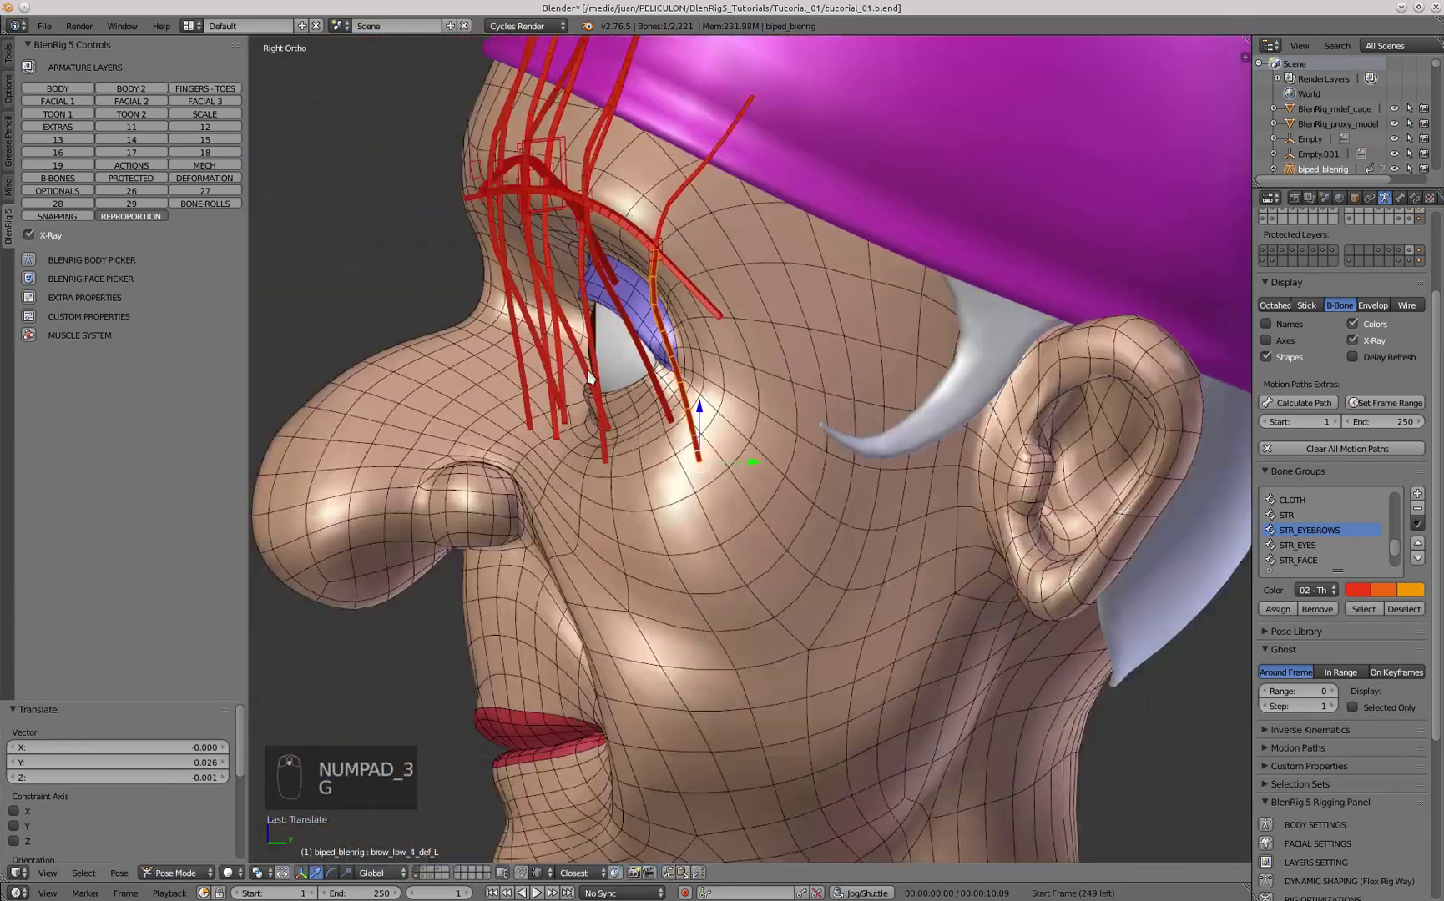
- Rotate the outer end bone of the character's left eyebrow to follow the brow surface
scroll(614, 288, "up", 2)
right_click(747, 288)
middle_click_drag(649, 429, 660, 724)
right_click(451, 545)
key("r")
middle_click_drag(451, 544, 620, 406)
left_click(420, 640)
scroll(467, 576, "down", 5)
key("KP_1")
- Move the brow_up_4_def_L bone about 0.014 in X in front view and shift the neighbouring third upper brow bone outward
scroll(778, 417, "up", 4)
right_click(743, 511)
key("g")
left_click(810, 517)
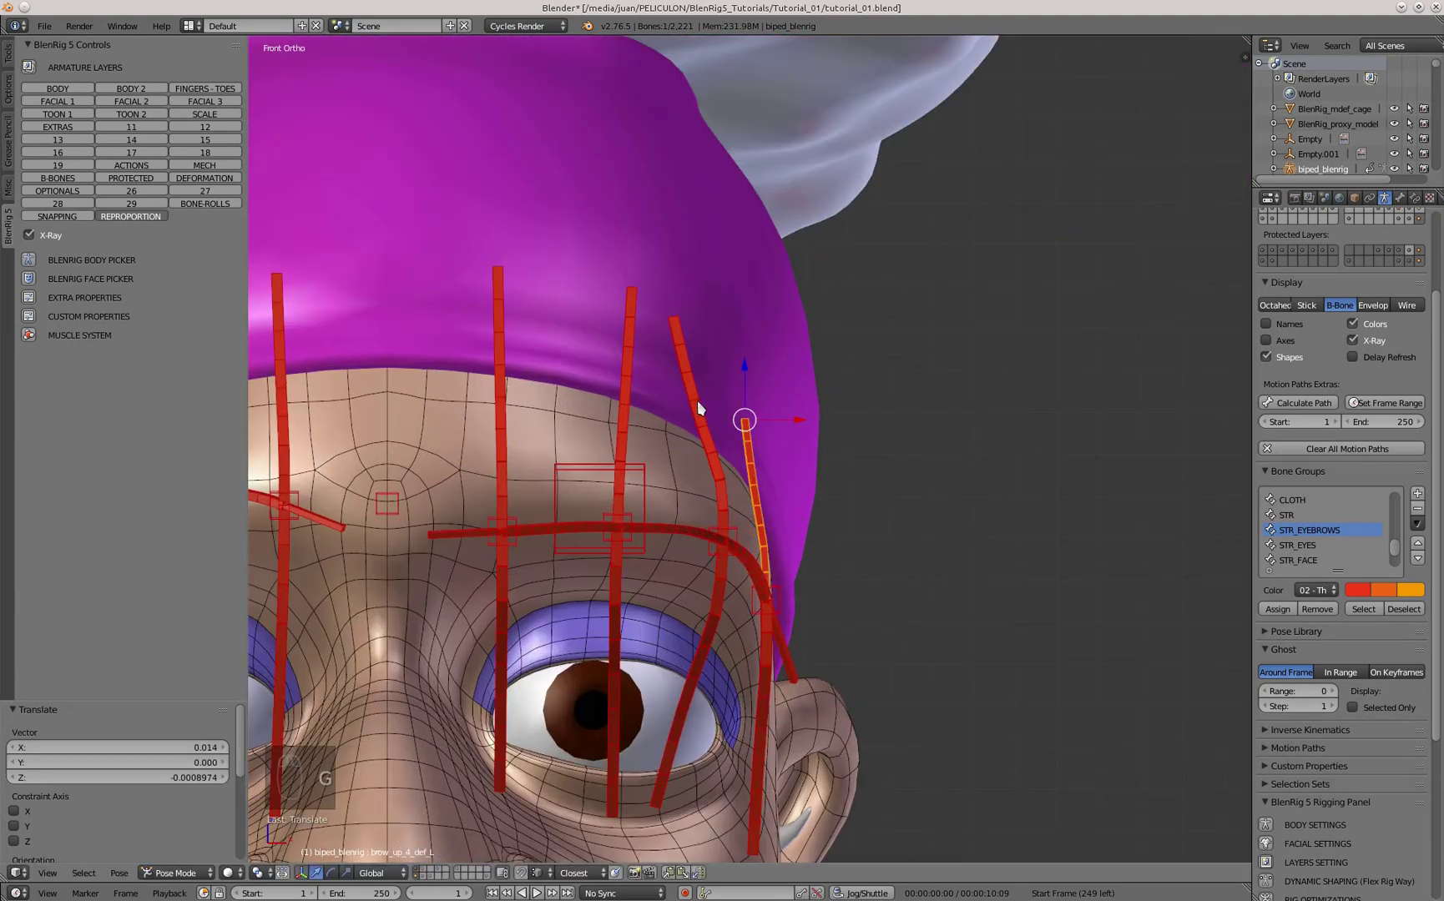
right_click(700, 408)
key("g")
left_click(751, 412)
- Hide the hat and hair meshes that cover the granny's head
right_click(785, 335)
key("h")
right_click(778, 288)
key("h")
right_click(783, 227)
key("h")
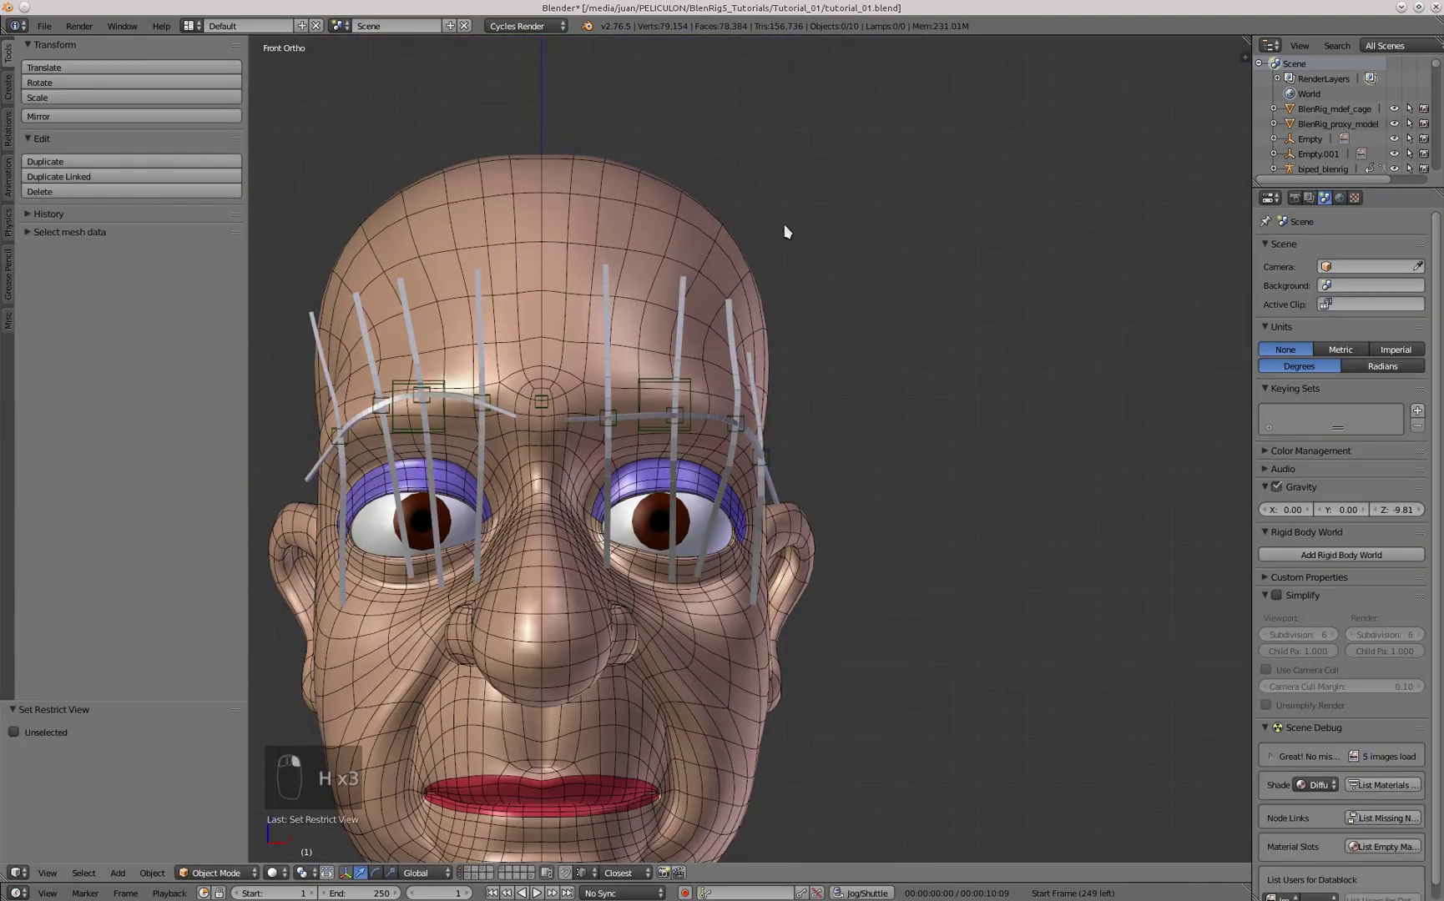
- Refine the third brow bones in front view, moving brow_low_3_def_L about 0.007 in X
scroll(668, 426, "up", 3)
right_click(695, 288)
key("g")
right_click(757, 601)
key("g")
left_click(791, 603)
scroll(736, 416, "down", 4)
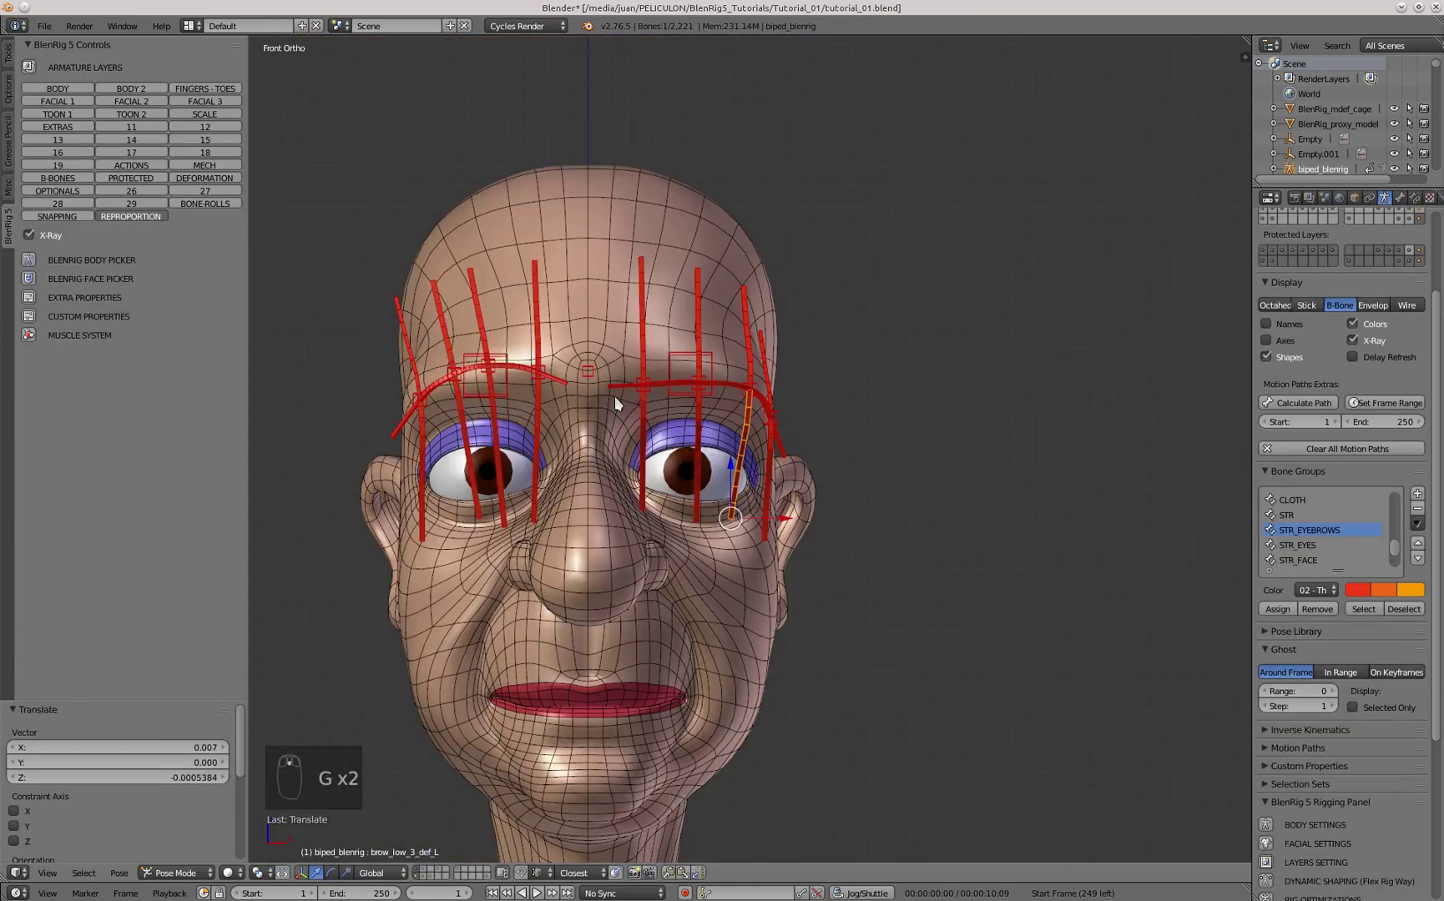
- Place the frown_ctrl_mstr bone between the brows in side view, moving it about -0.005 in Y and -0.004 in Z with small corrections
scroll(567, 394, "up", 3)
key("KP_3")
middle_click_drag(505, 392, 651, 380)
right_click(478, 347)
key("g")
left_click(499, 428)
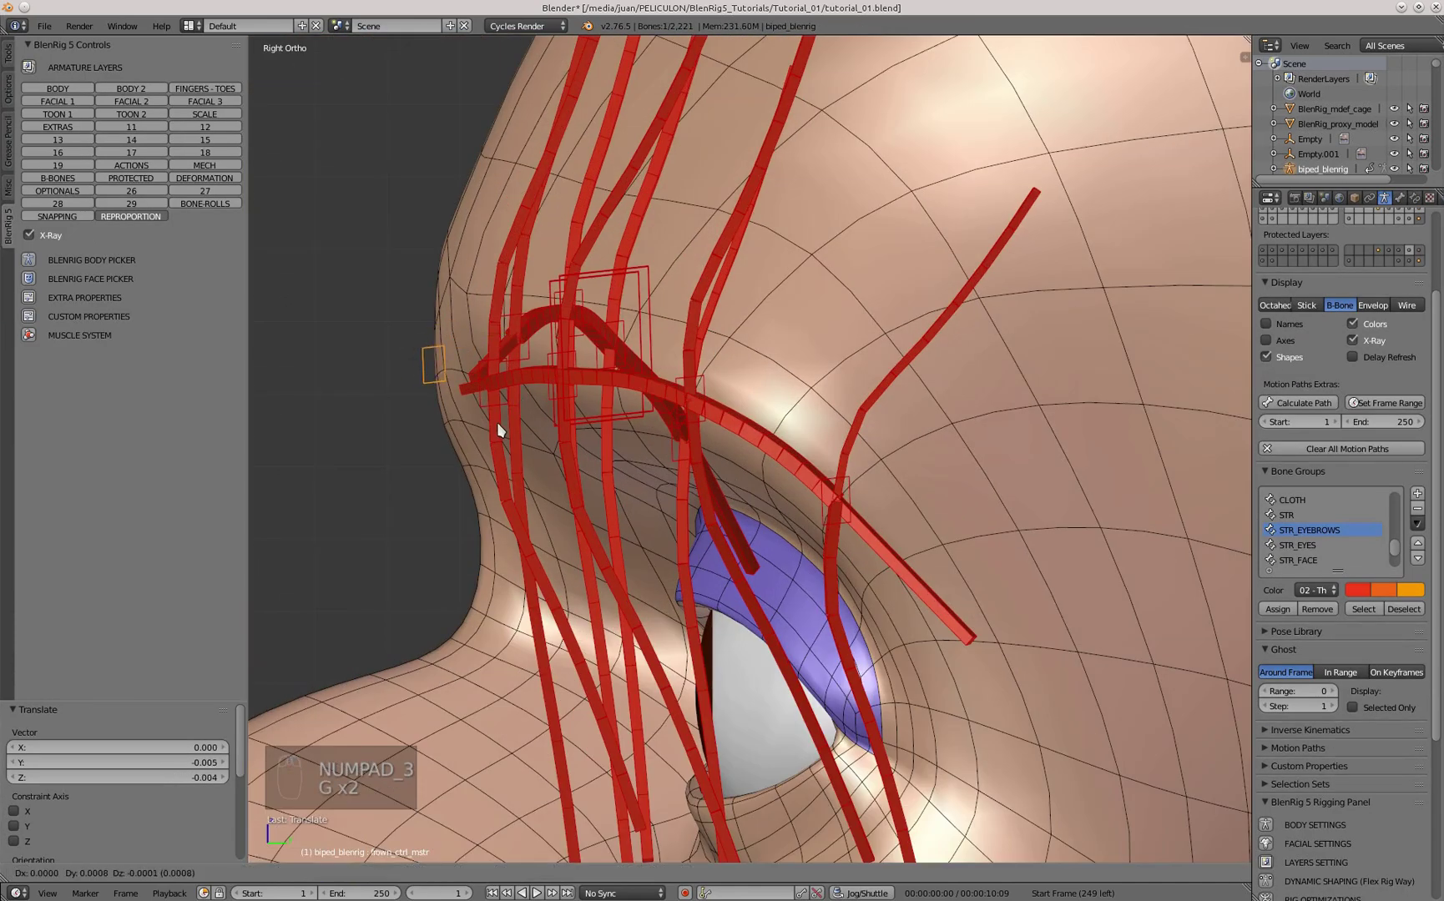
key("KP_1")
key("KP_3")
key("g")
left_click(621, 389)
scroll(622, 390, "down", 4)
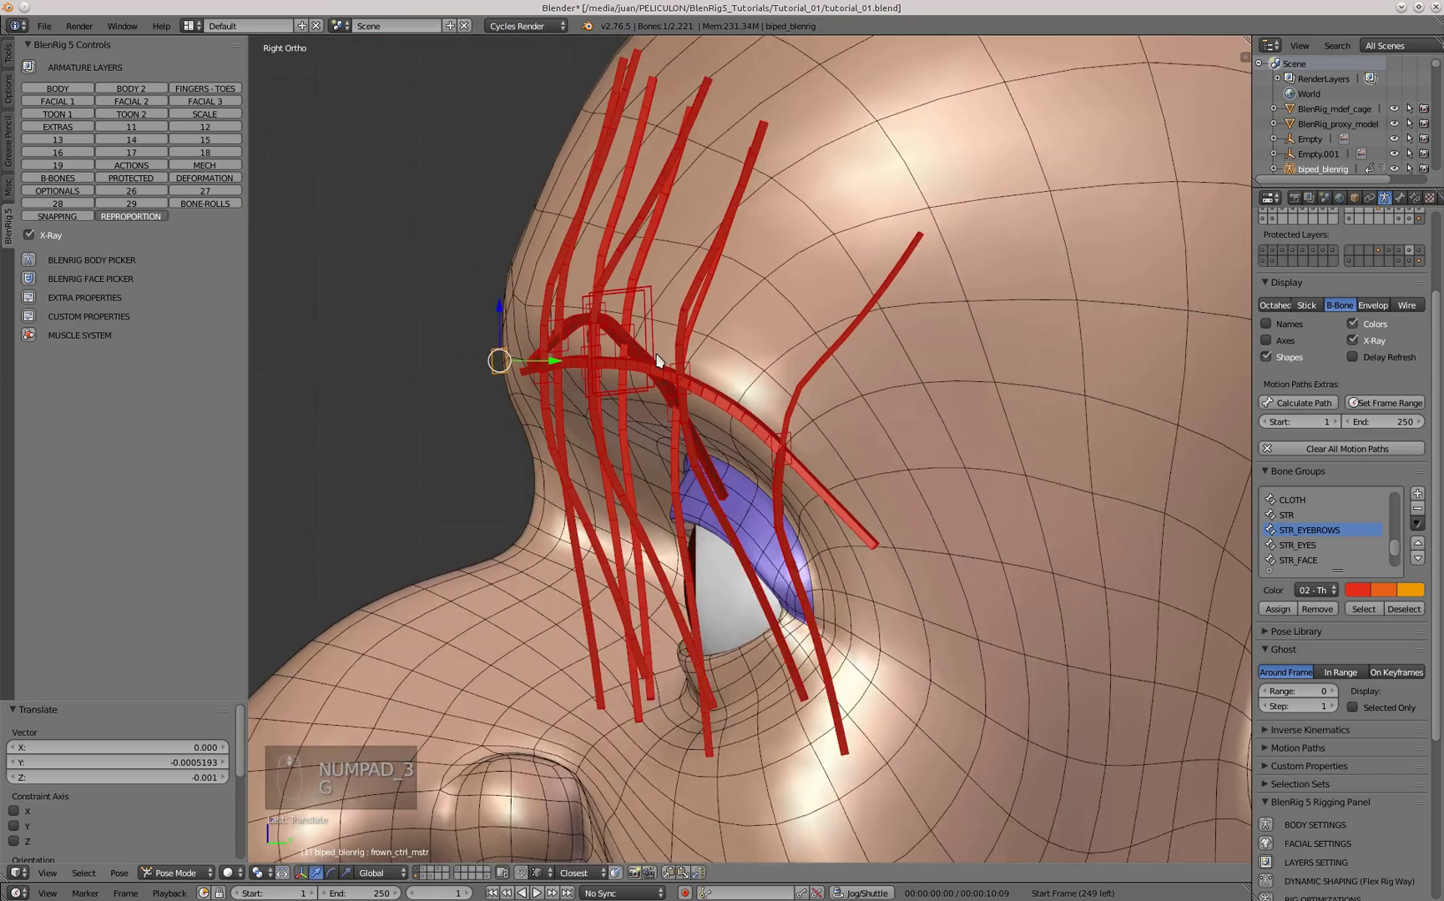
- Mirror the pose of the granny's left eyebrow and frown bones to the other side by pasting it flipped on the X axis
key("KP_1")
key("a")
key("b")
left_click_drag(922, 592, 596, 205)
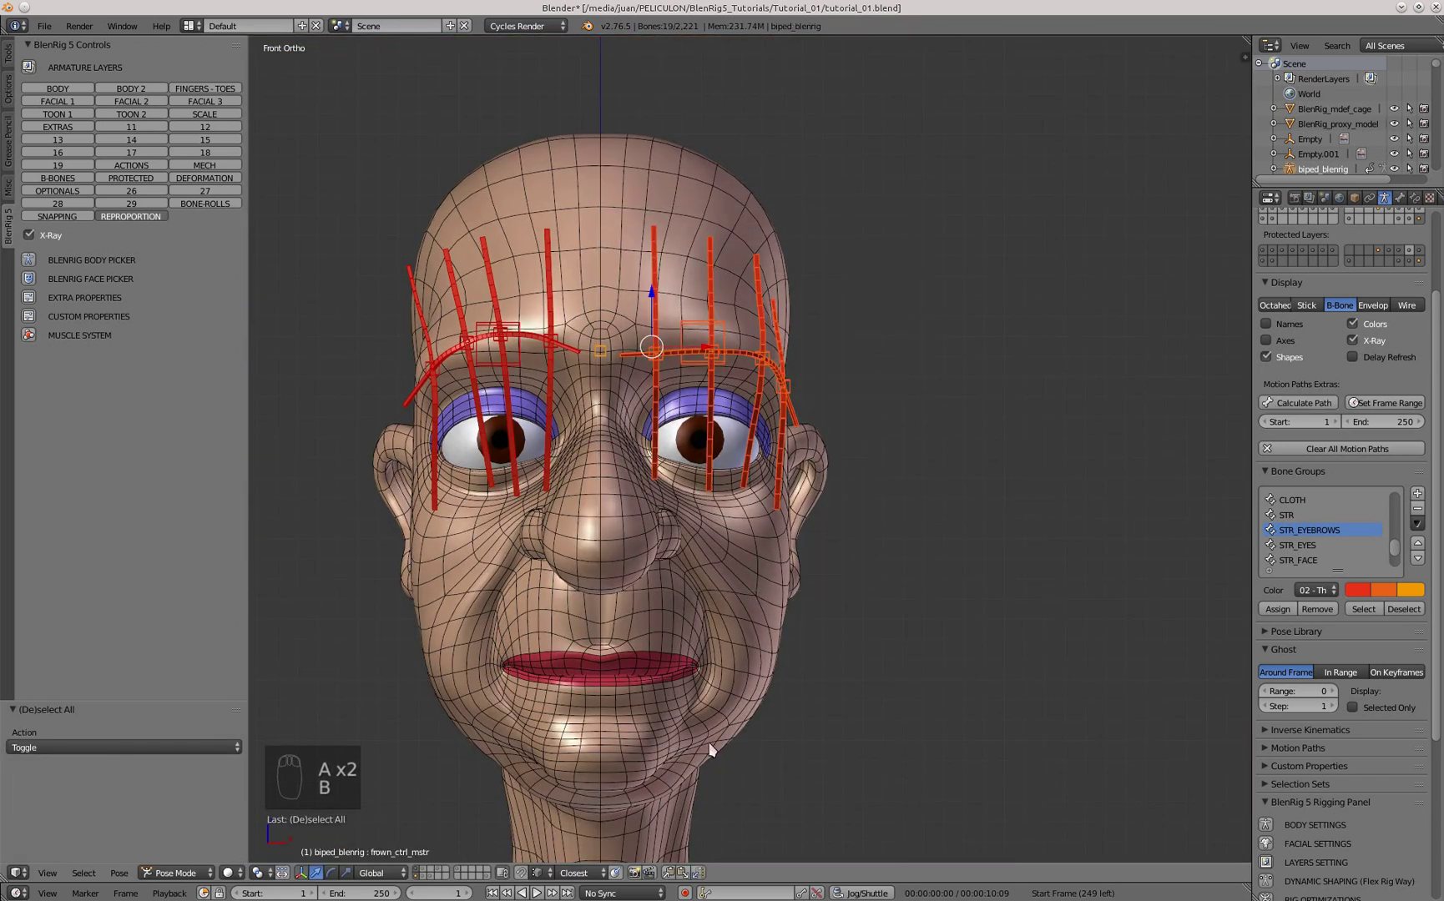
left_click(698, 873)
scroll(632, 398, "down", 3)
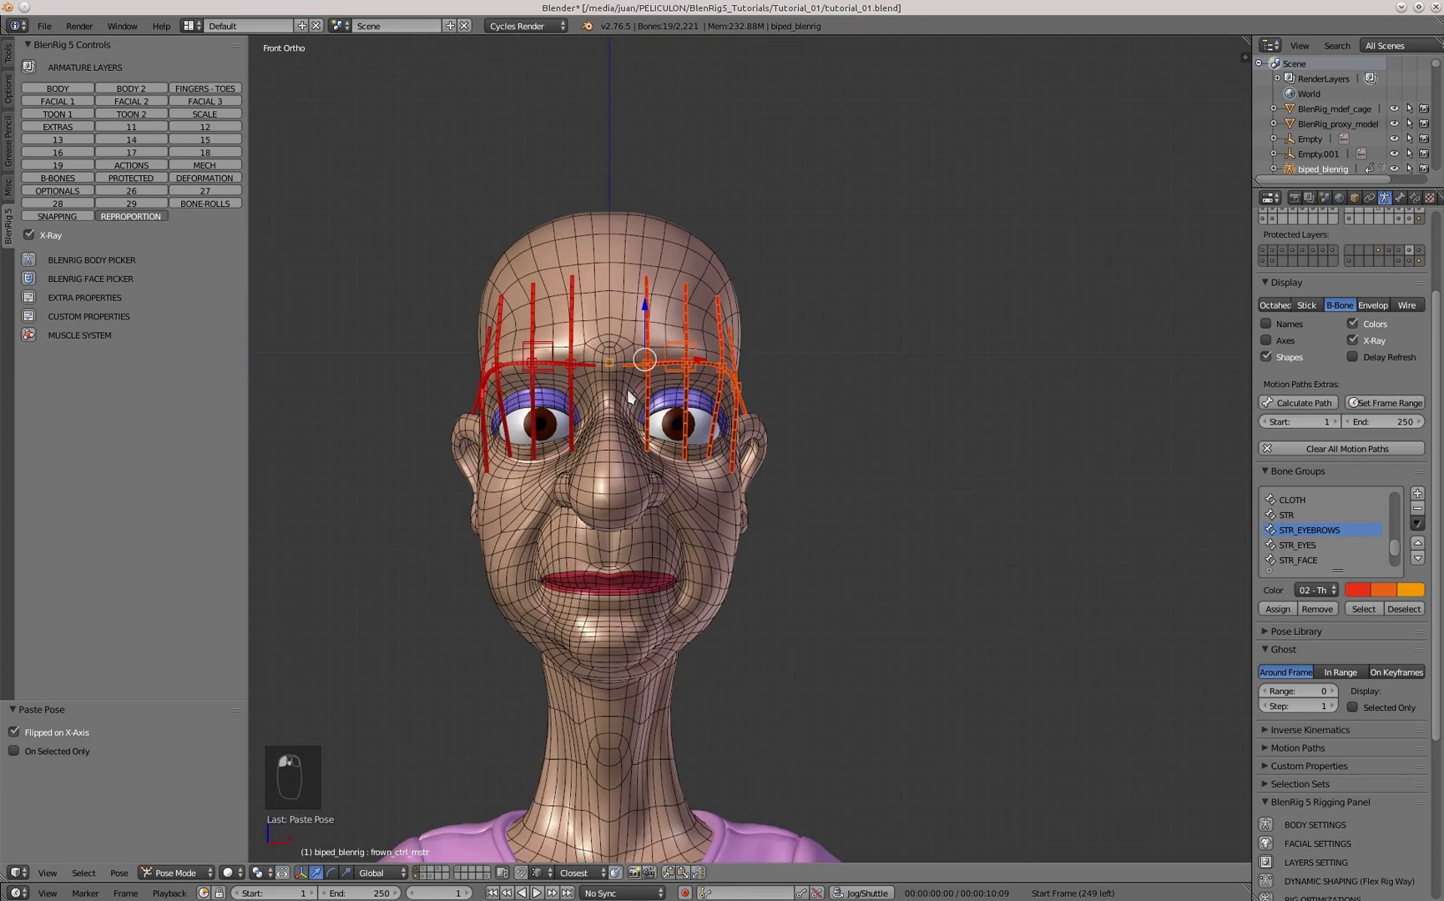
key("a")
scroll(699, 440, "up", 4)
key("KP_1")
middle_click_drag(645, 390, 657, 393, "shift")
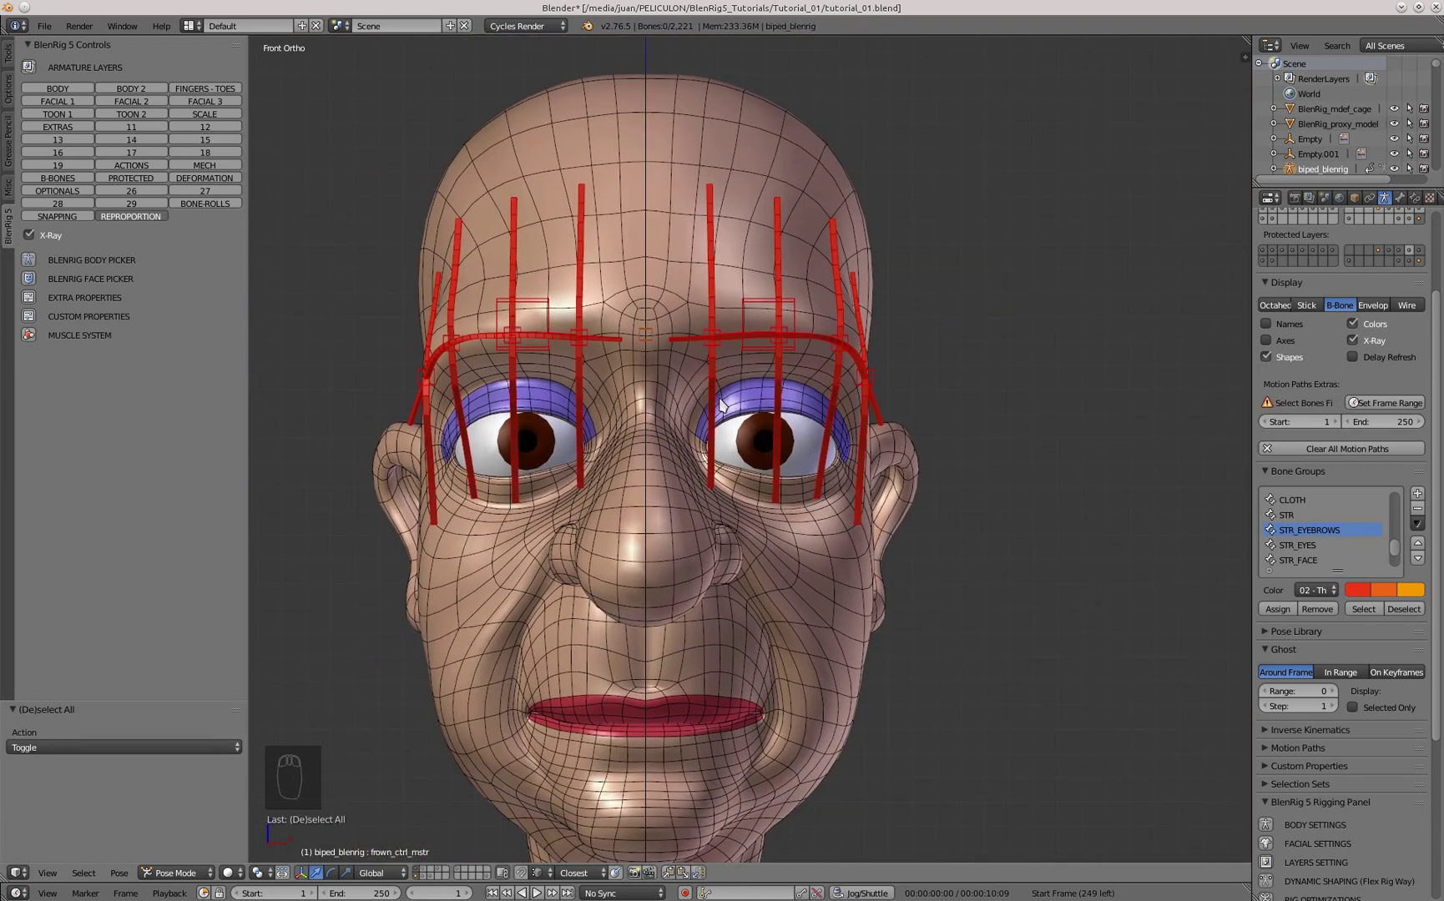
- Unhide all rig bones, select the STR_EYES bone group and hide every bone outside it
key("alt+h")
key("a")
scroll(809, 472, "up", 3)
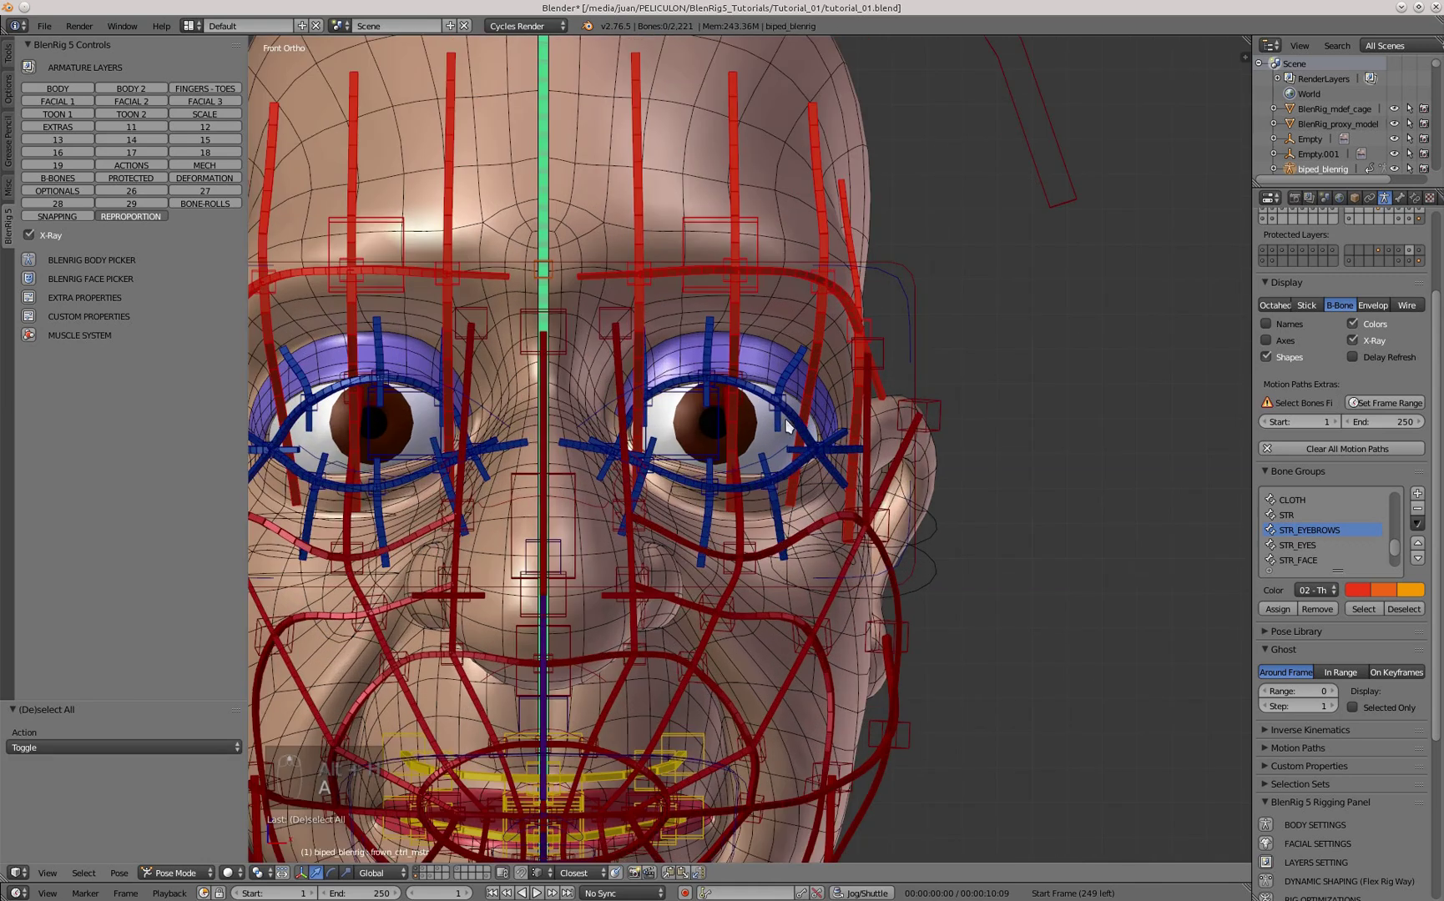
left_click(1358, 612)
scroll(827, 501, "down", 3)
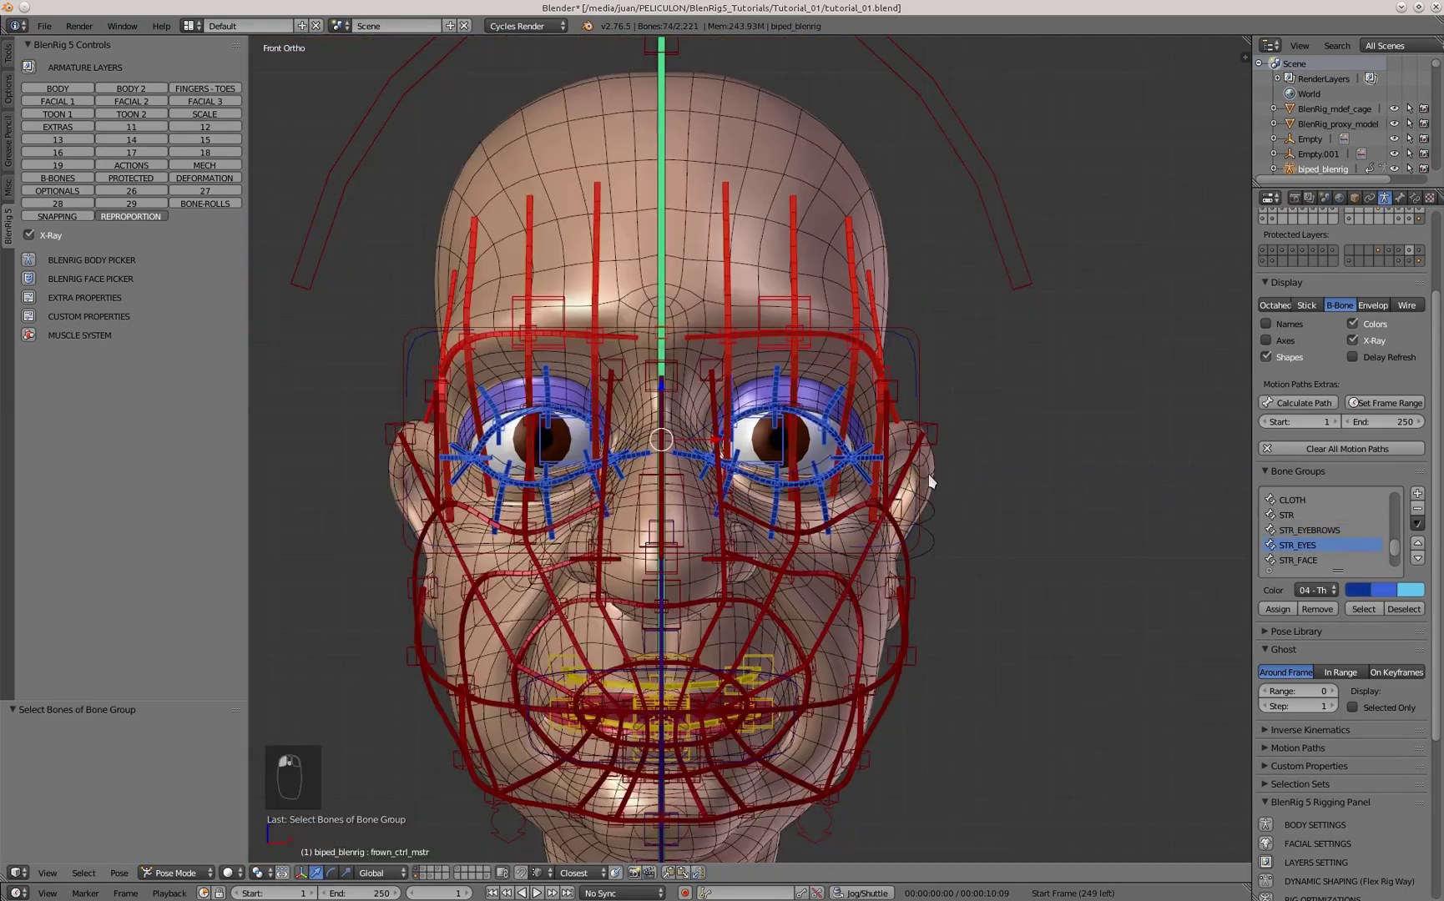
middle_click_drag(751, 500, 827, 501)
key("ctrl+i")
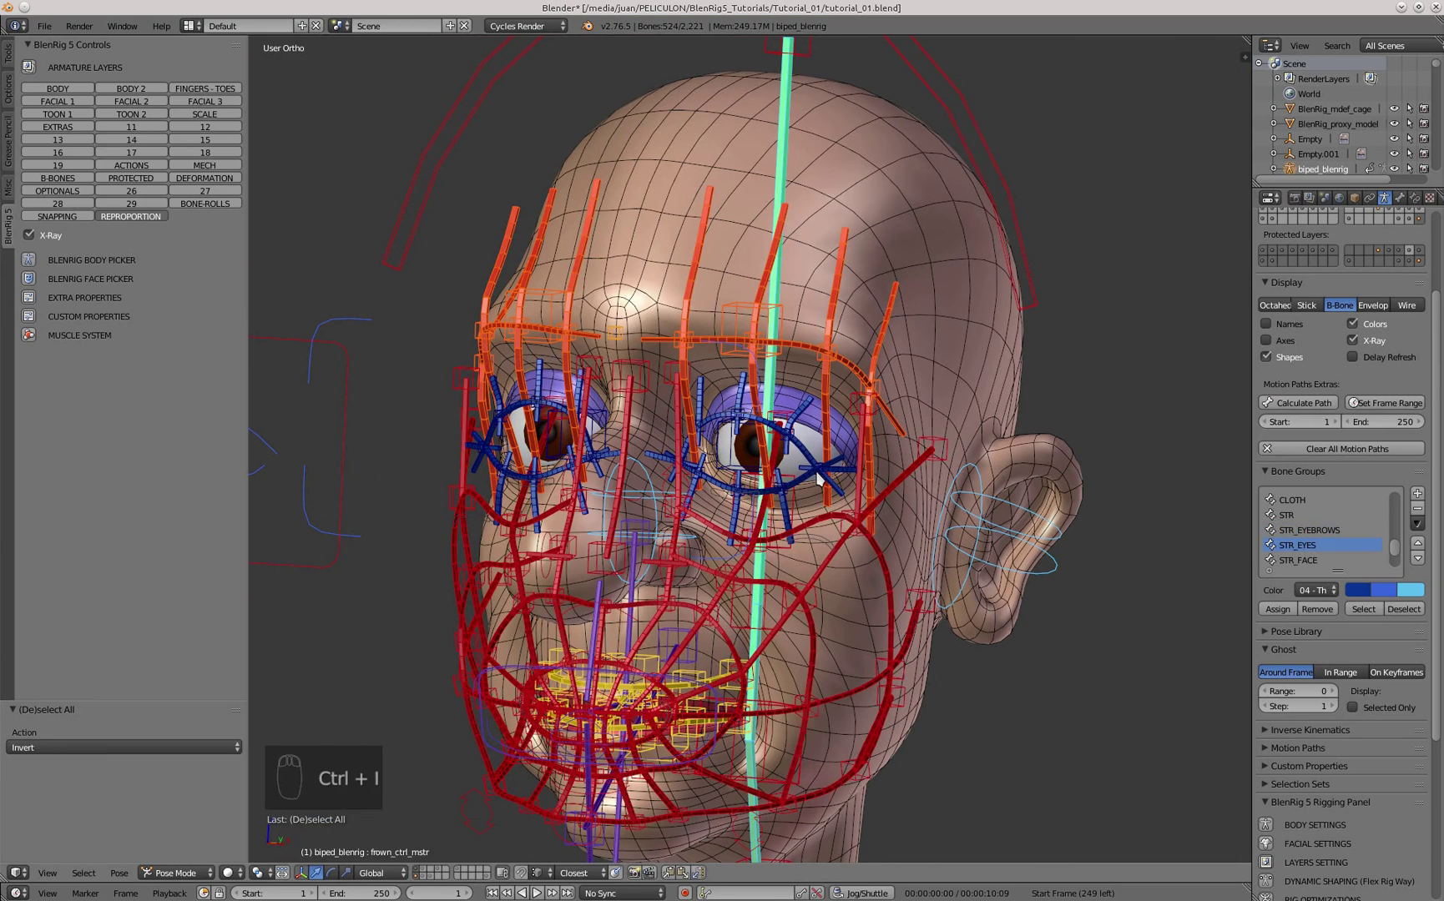
key("h")
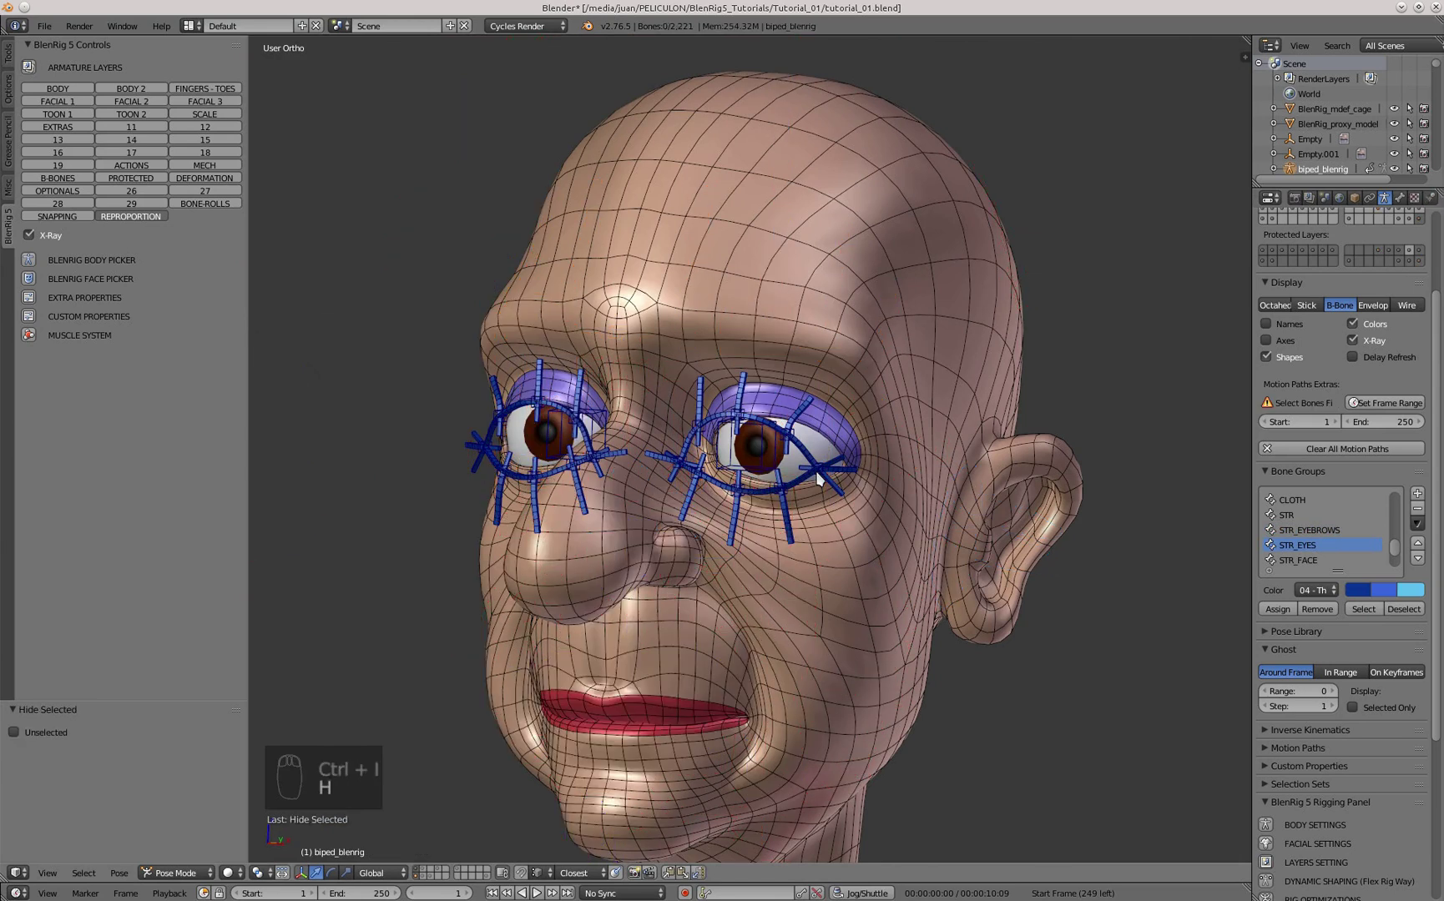
key("KP_3")
scroll(834, 459, "up", 4)
middle_click_drag(604, 424, 677, 484)
right_click(641, 415)
key("g")
left_click(665, 411)
scroll(712, 466, "up", 1)
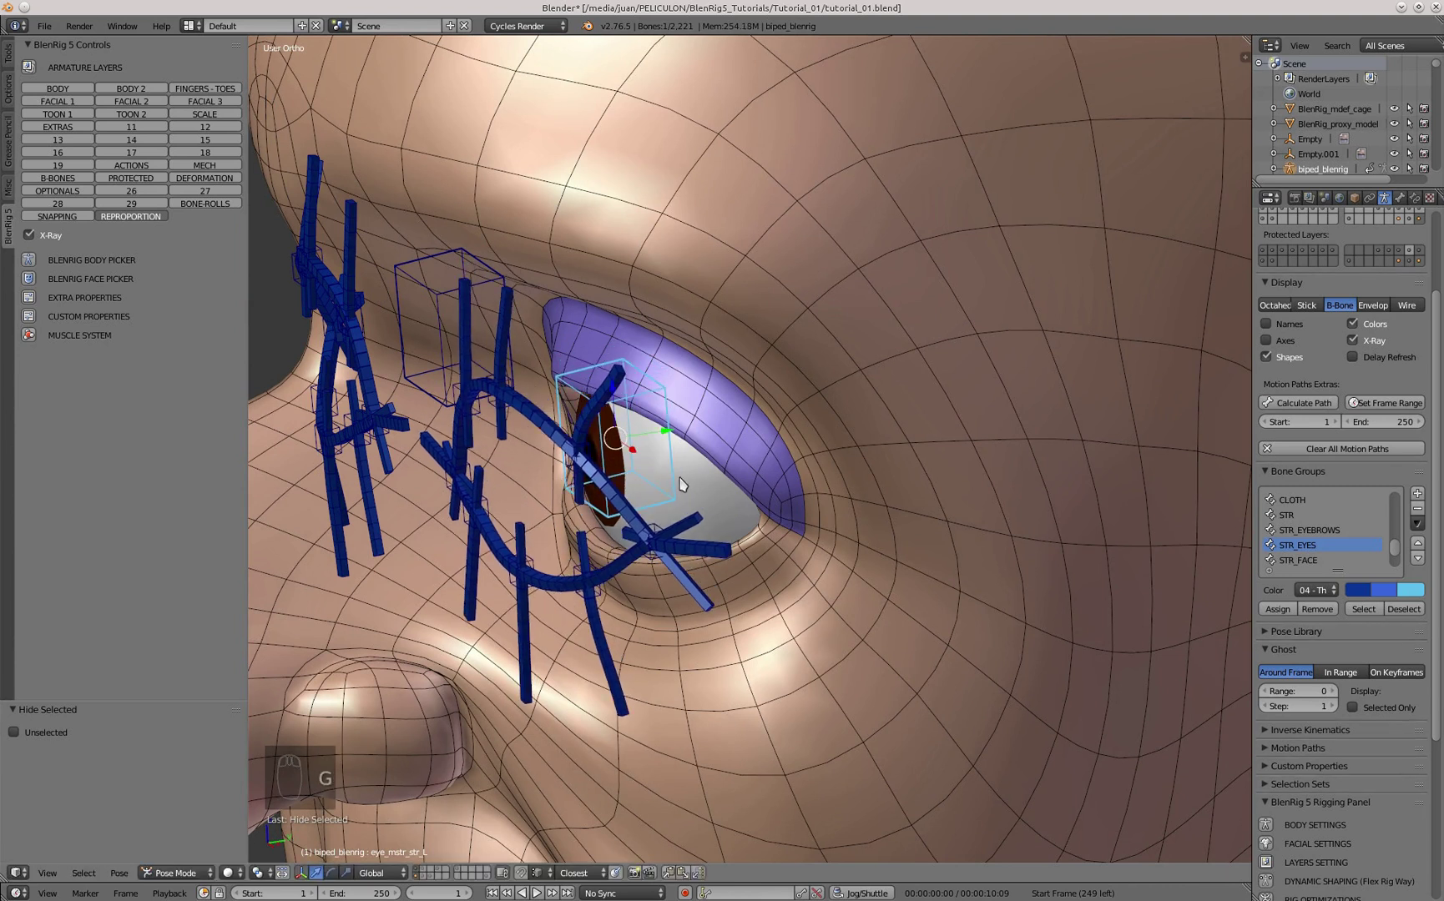
scroll(677, 483, "down", 5)
scroll(671, 445, "up", 3)
- Snap the 3D cursor to the centre of the granny_eyeball_L mesh using its middle edge loop
right_click(680, 455)
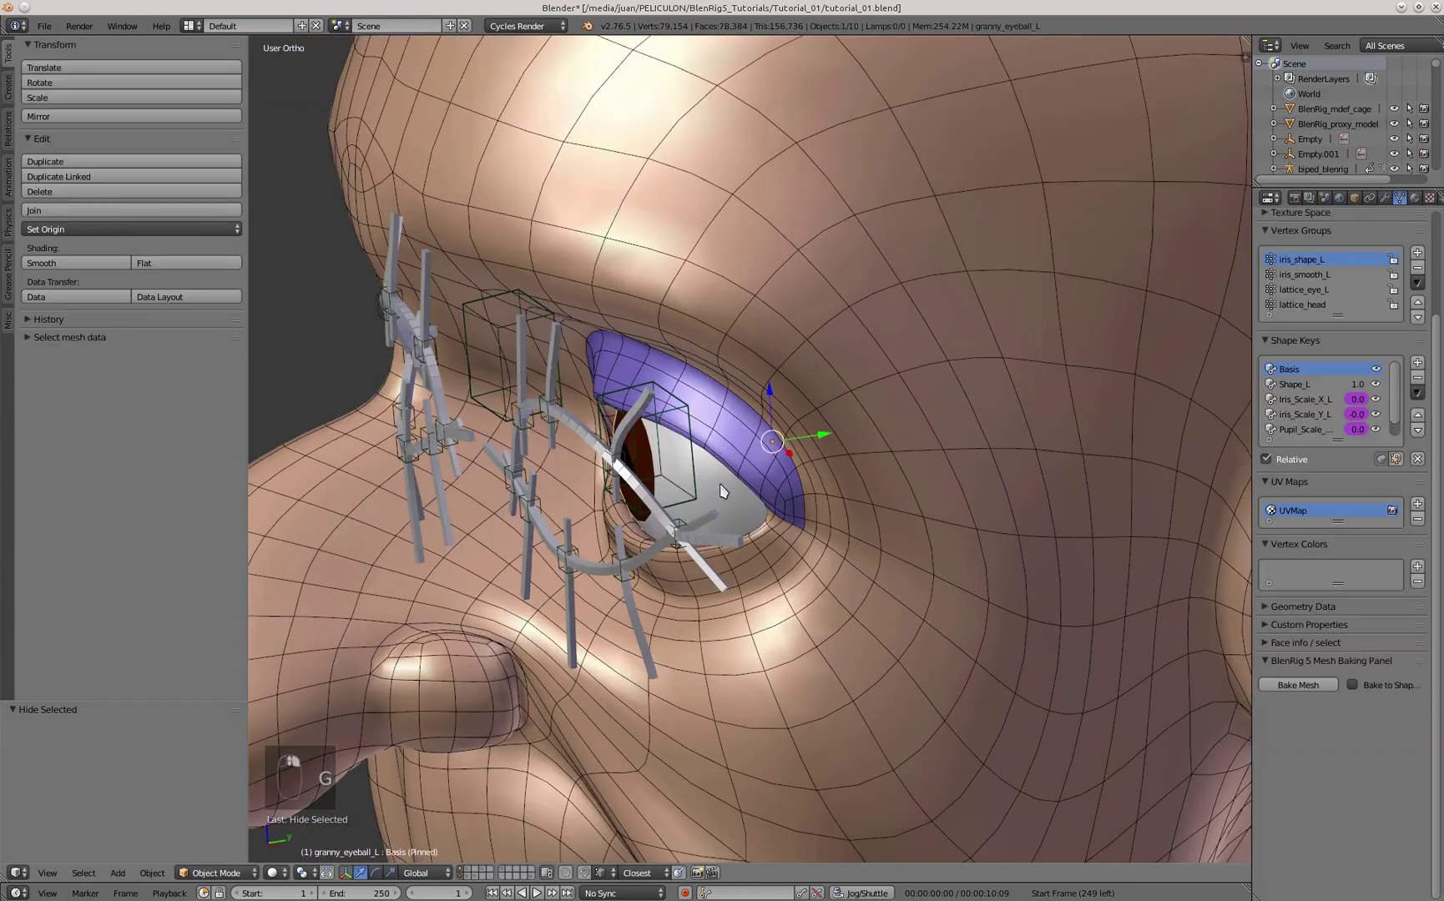
key("Tab")
key("z")
scroll(812, 401, "up", 4)
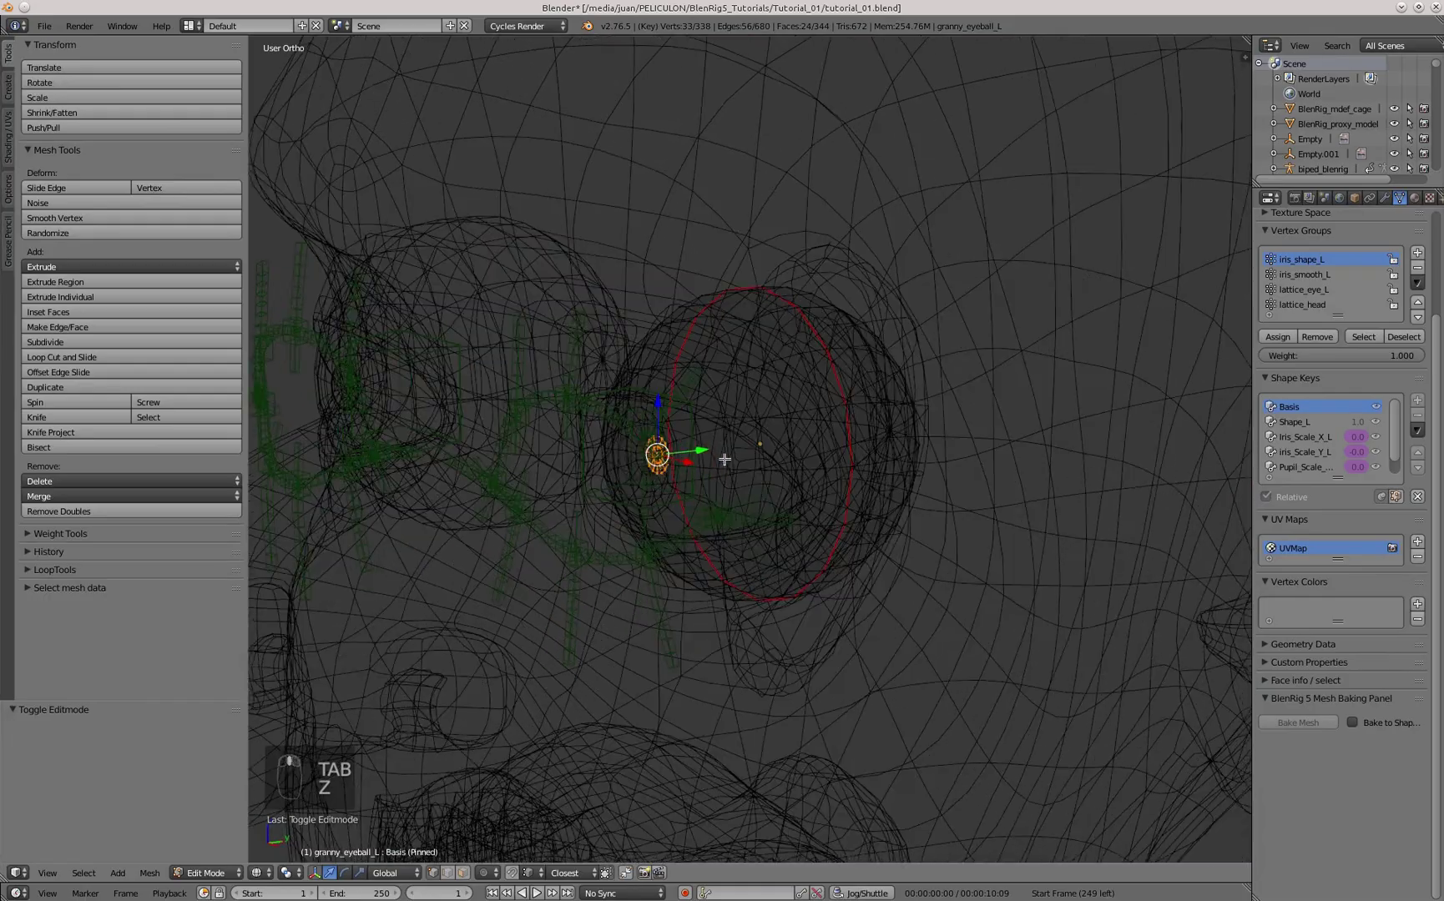
middle_click_drag(861, 370, 830, 472)
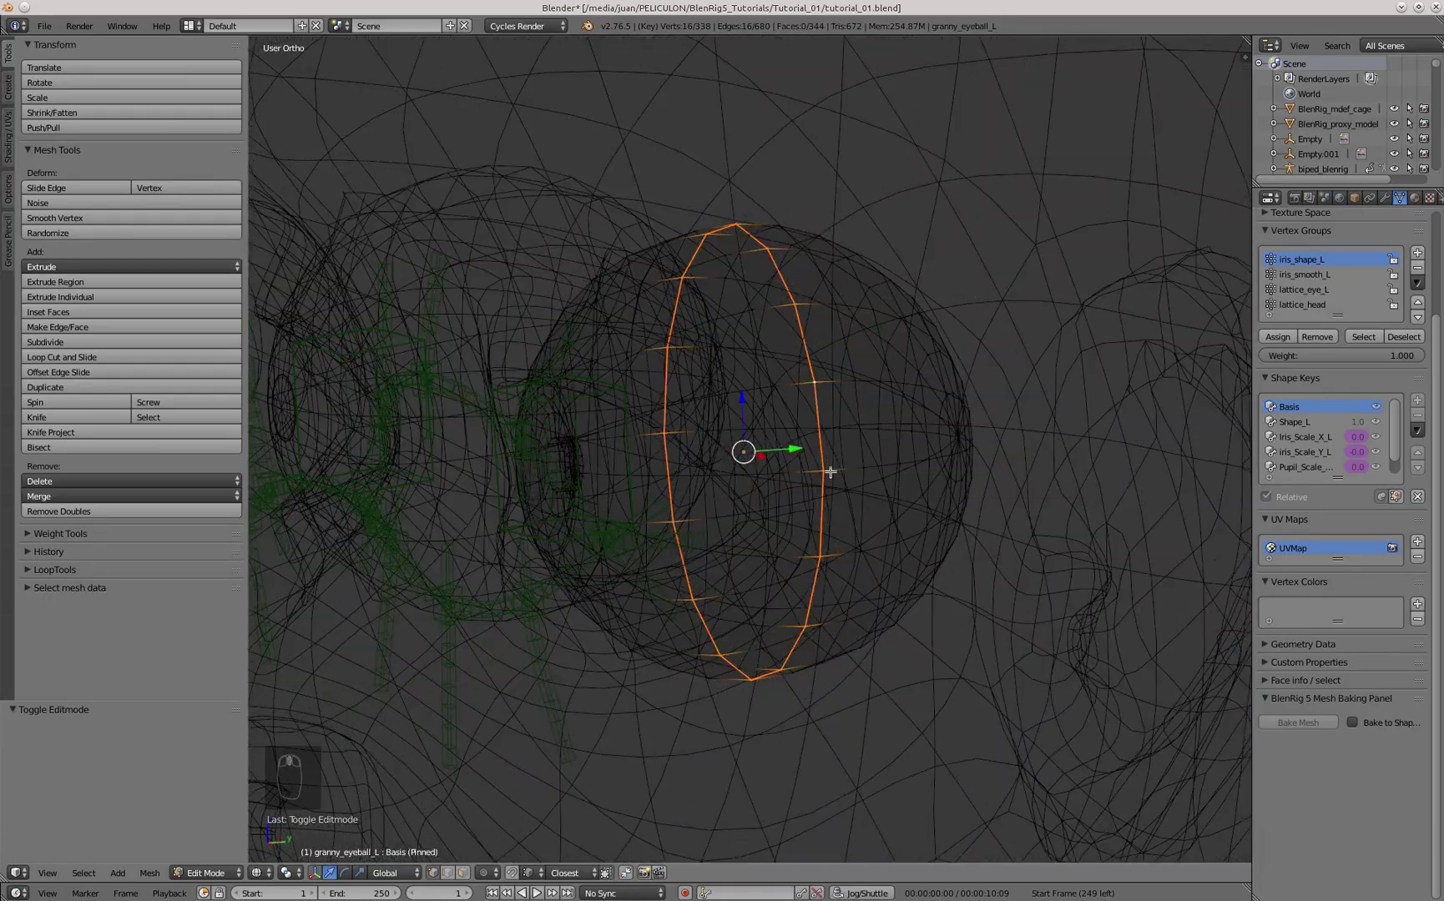
left_click(797, 509)
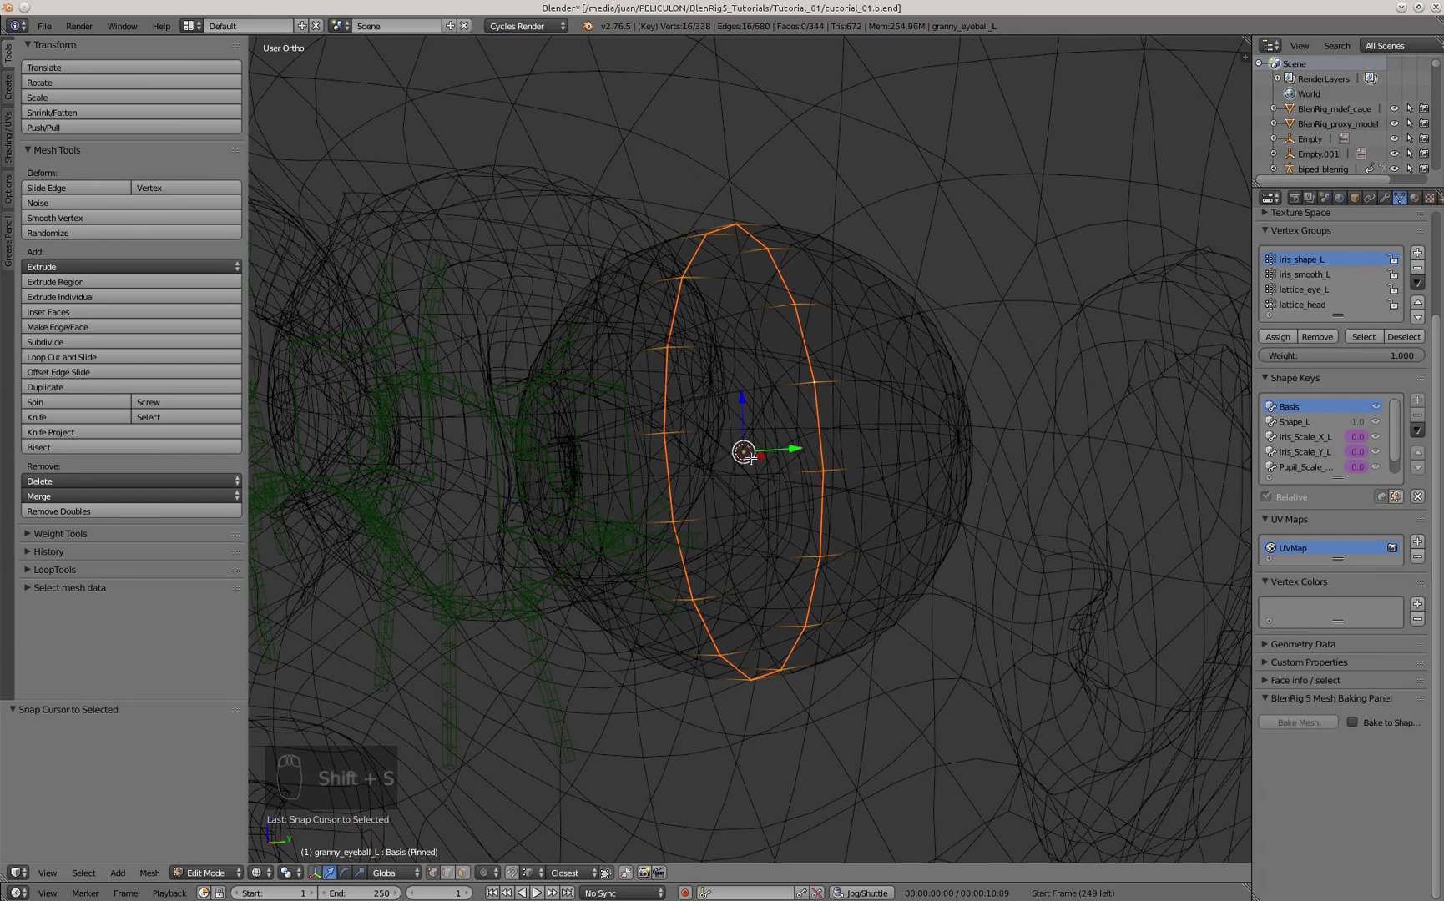
- Return to pose mode and snap the eye_mstr_str_L bone to the 3D cursor at the eyeball's centre
key("Tab")
key("z")
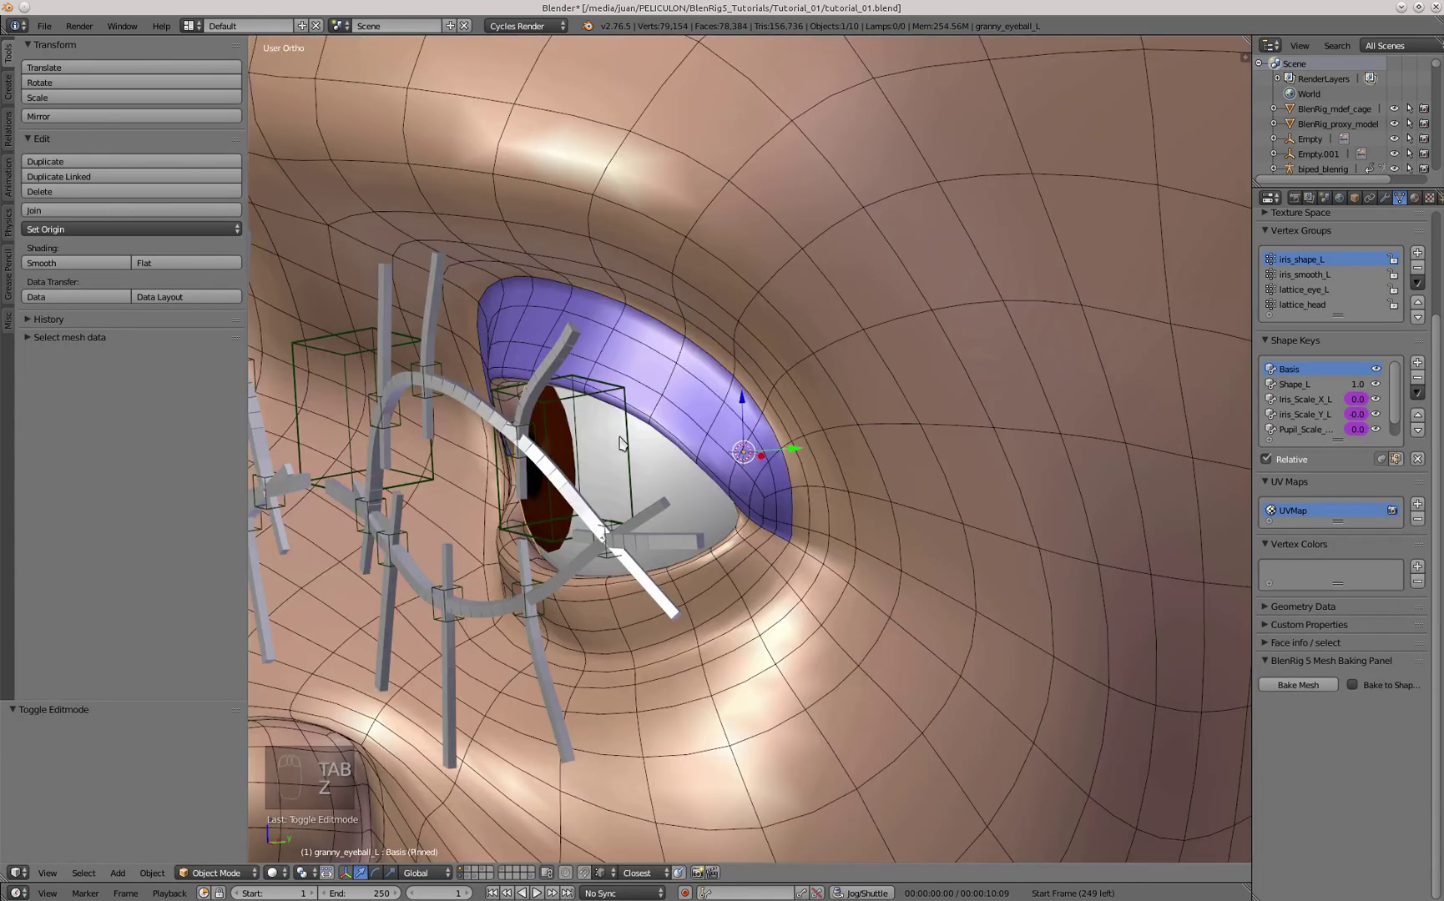
right_click(630, 439)
key("shift+s")
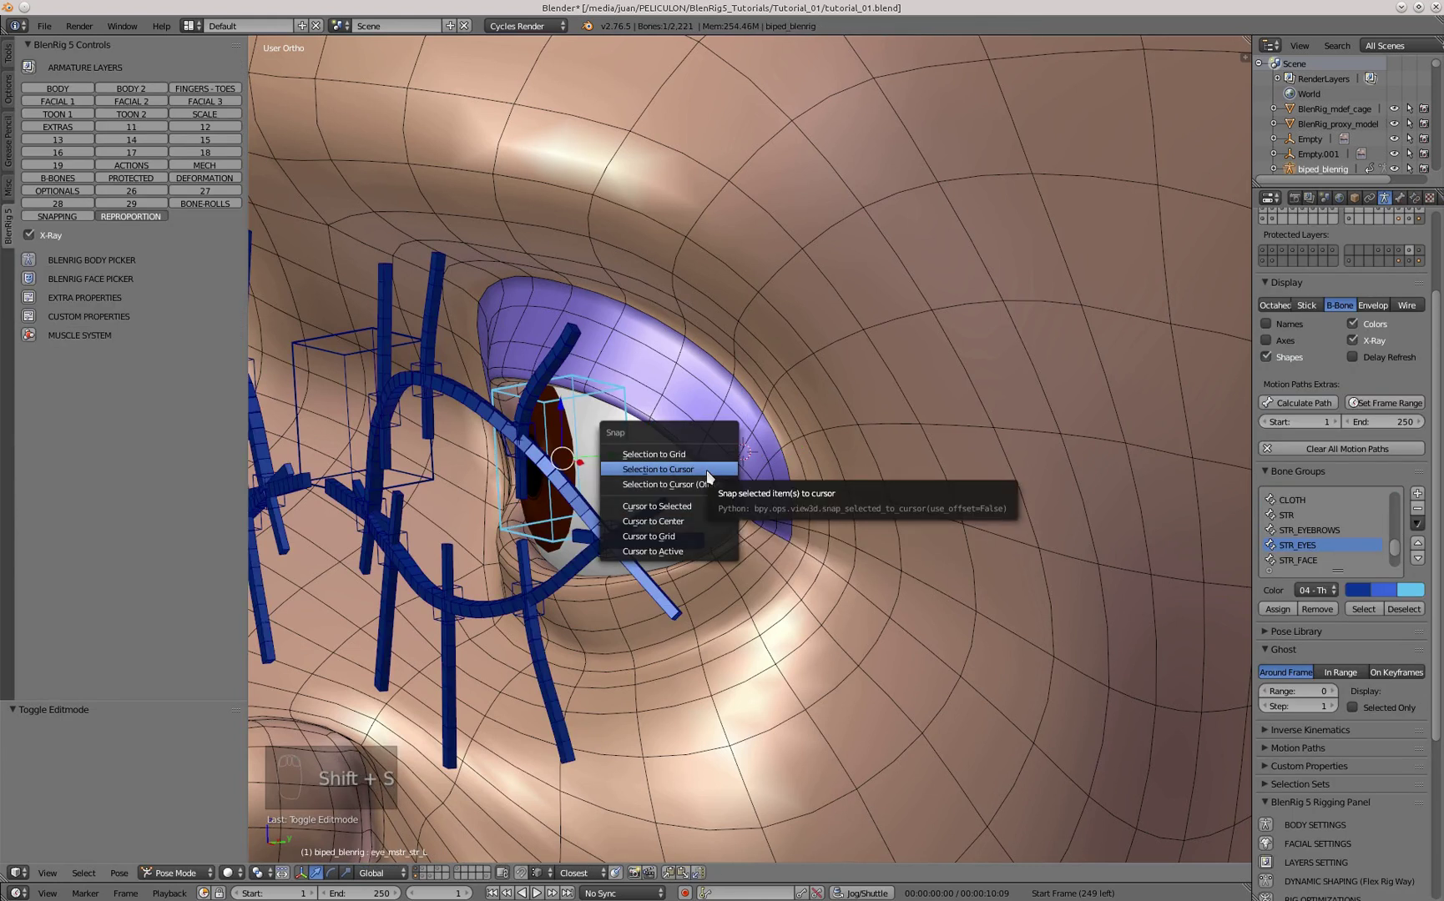
left_click(708, 474)
- Move eyelid_ctrl_in_mstr_L to the inner eye corner in front view, about -0.003 in X and 0.002 in Z
middle_click_drag(706, 522, 803, 452)
scroll(801, 449, "down", 5)
key("KP_1")
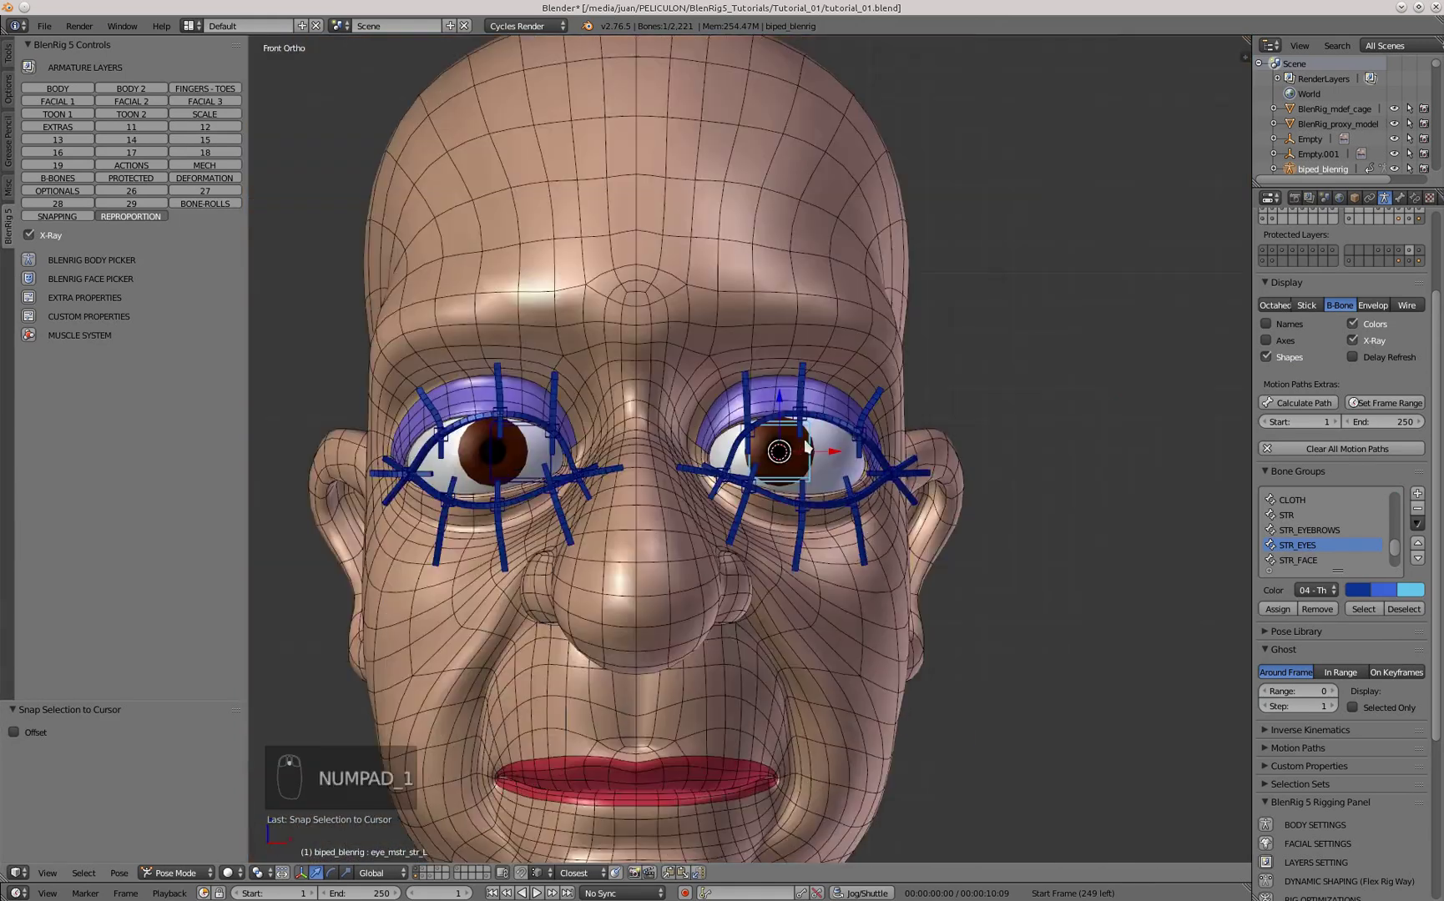
scroll(802, 451, "up", 6)
scroll(635, 532, "up", 5)
key("g")
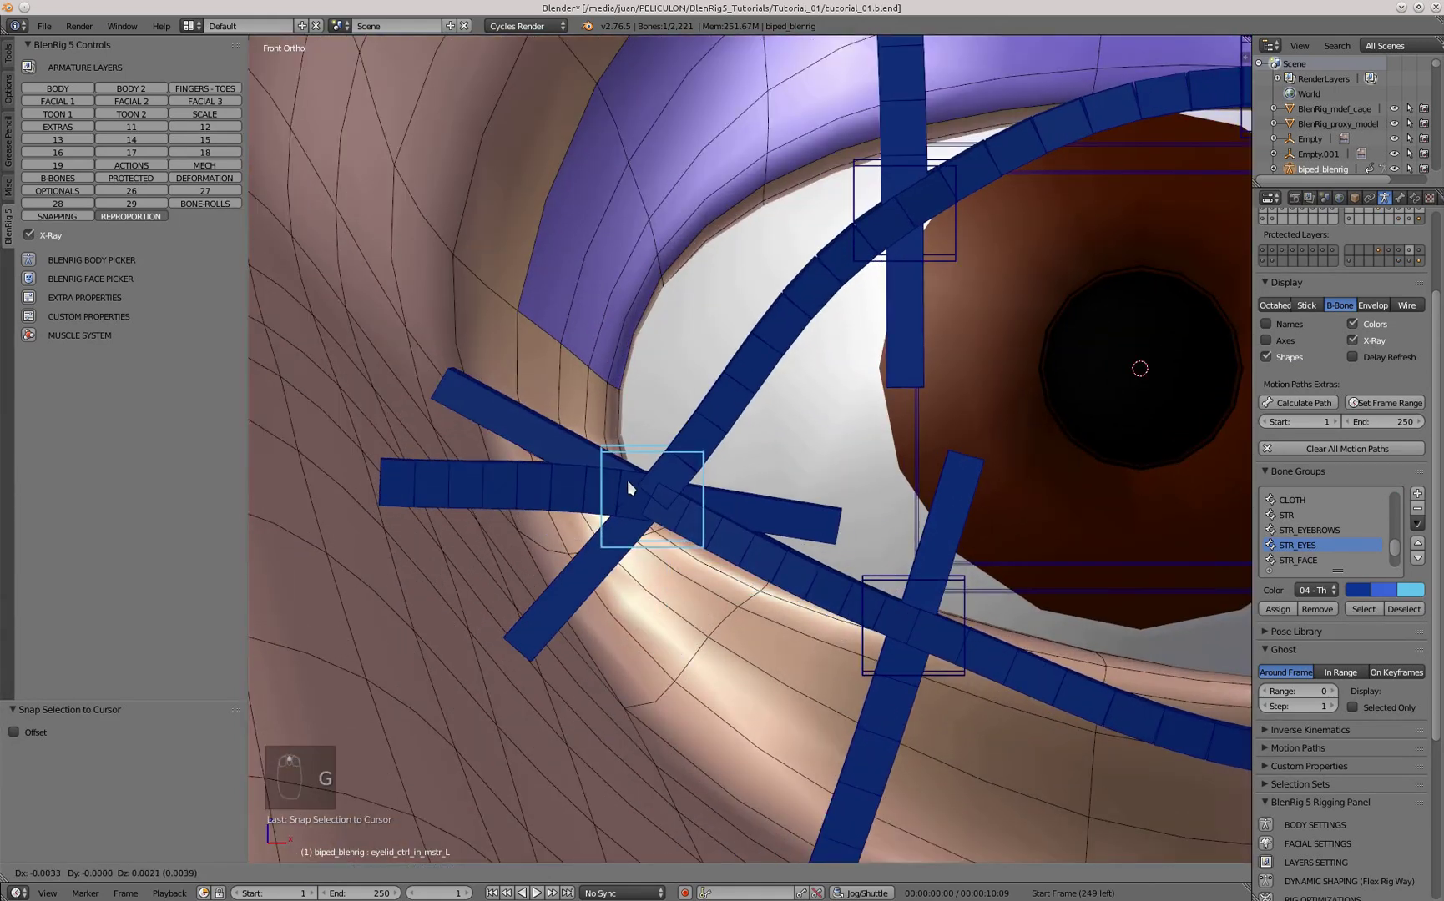
left_click(627, 479)
- Fit the upper lid controls, moving eyelid_up_ctrl_1_mstr_L about -0.007 in X and -0.008 in Y, and eyelid_up_ctrl_2_mstr_L about -0.011 in Y
scroll(626, 478, "down", 4)
right_click(746, 331)
scroll(760, 335, "up", 3)
key("g")
left_click(989, 412)
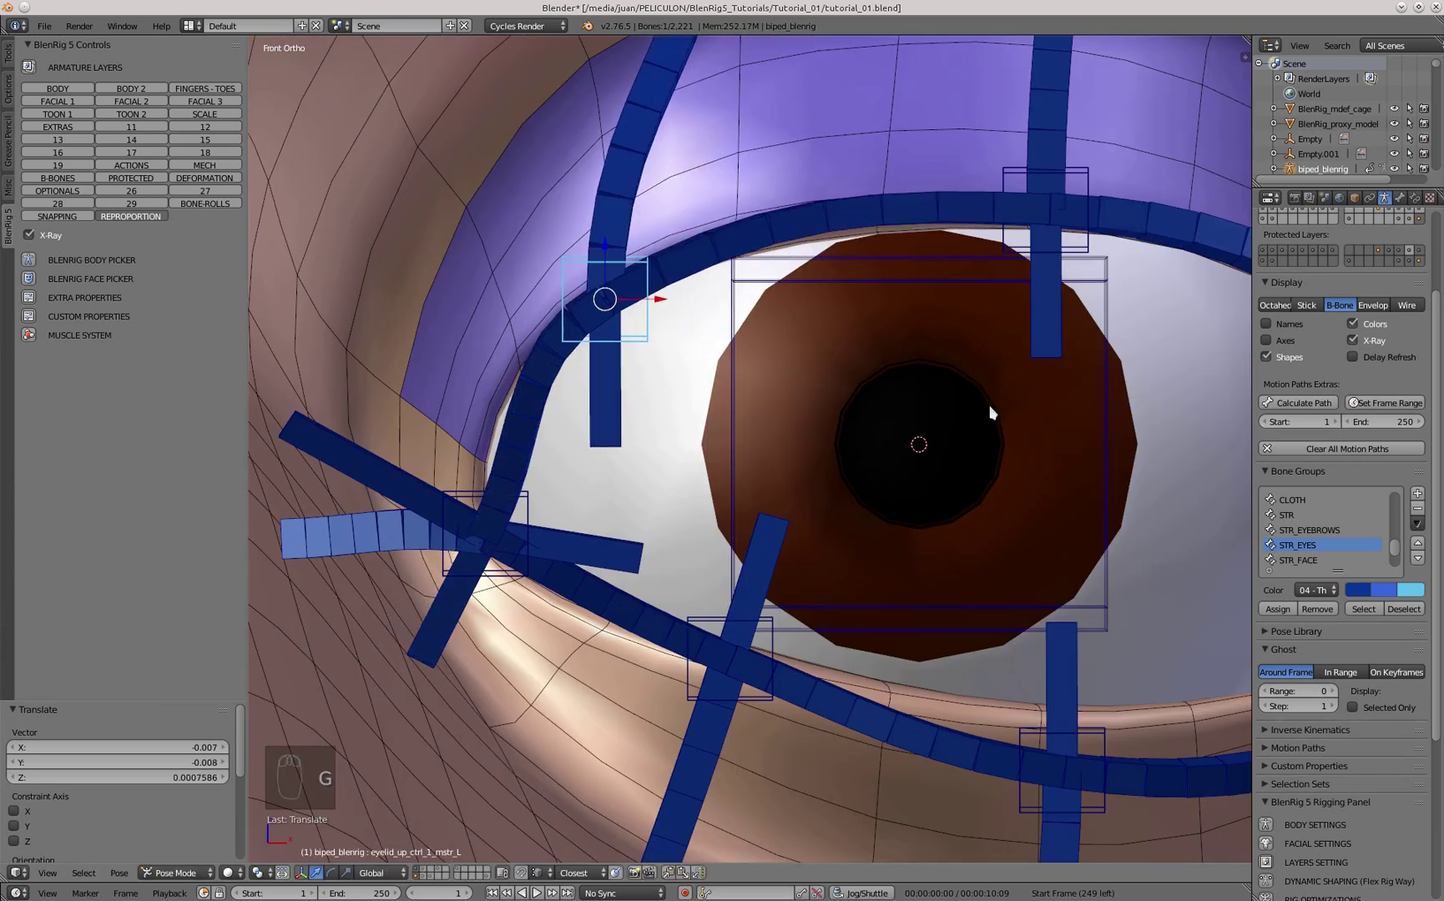
scroll(839, 365, "down", 4)
key("g")
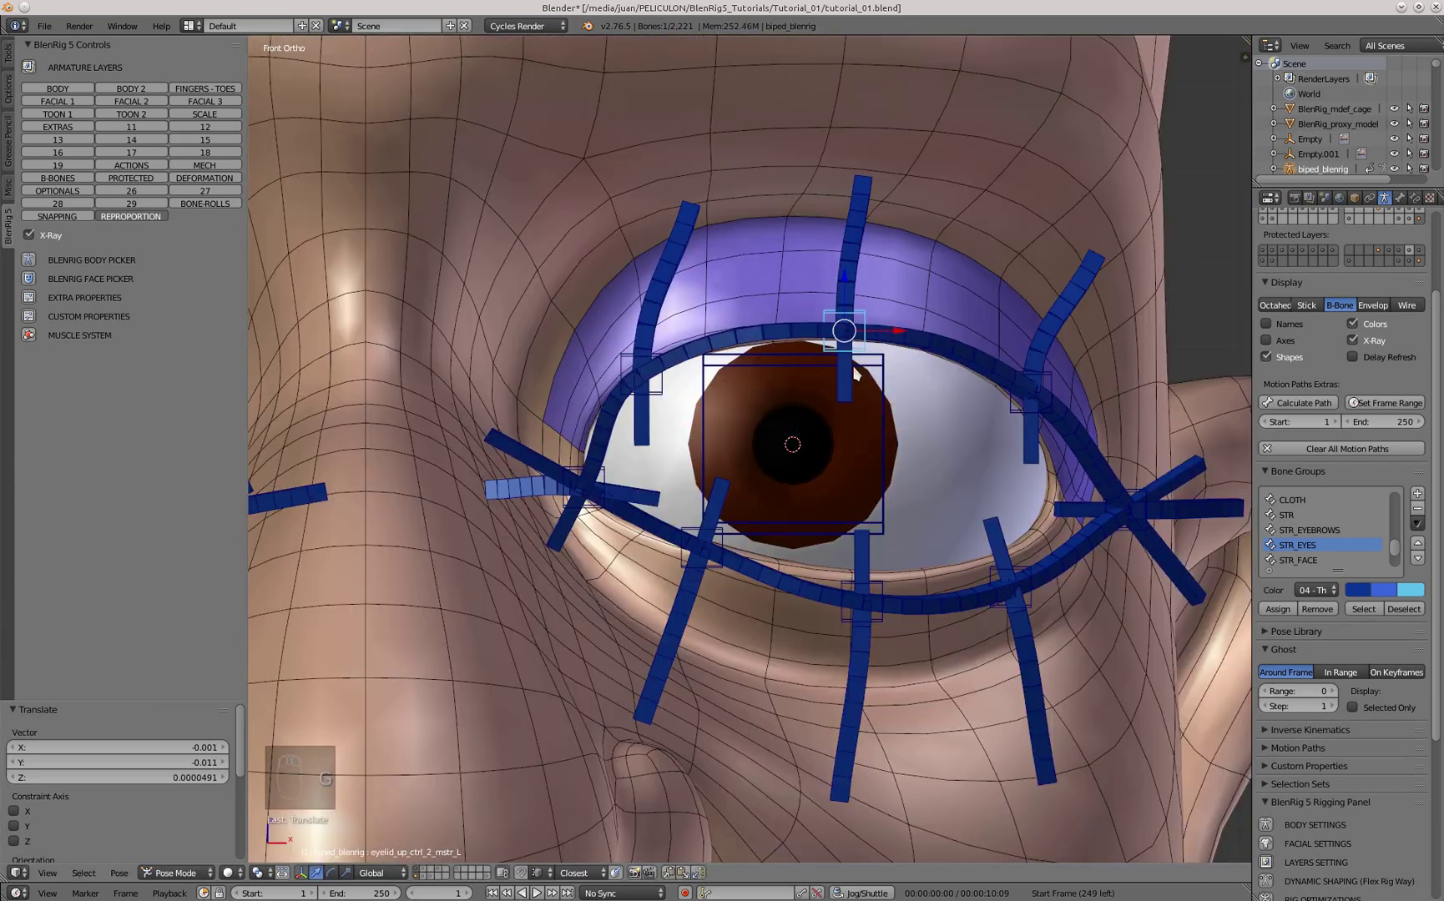
- Fit eyelid_up_ctrl_3_mstr_L to the upper lid edge, moving it about -0.004 in X and -0.006 in Y
middle_click_drag(1031, 385, 897, 360, "shift")
scroll(898, 358, "up", 5)
right_click(896, 360)
middle_click_drag(815, 441, 837, 417)
key("g")
left_click(809, 364)
- Move the outer eyelid control bone to the outer eye corner, about -0.008 in X and -0.005 in Y
scroll(809, 364, "down", 4)
middle_click_drag(1114, 488, 1023, 504)
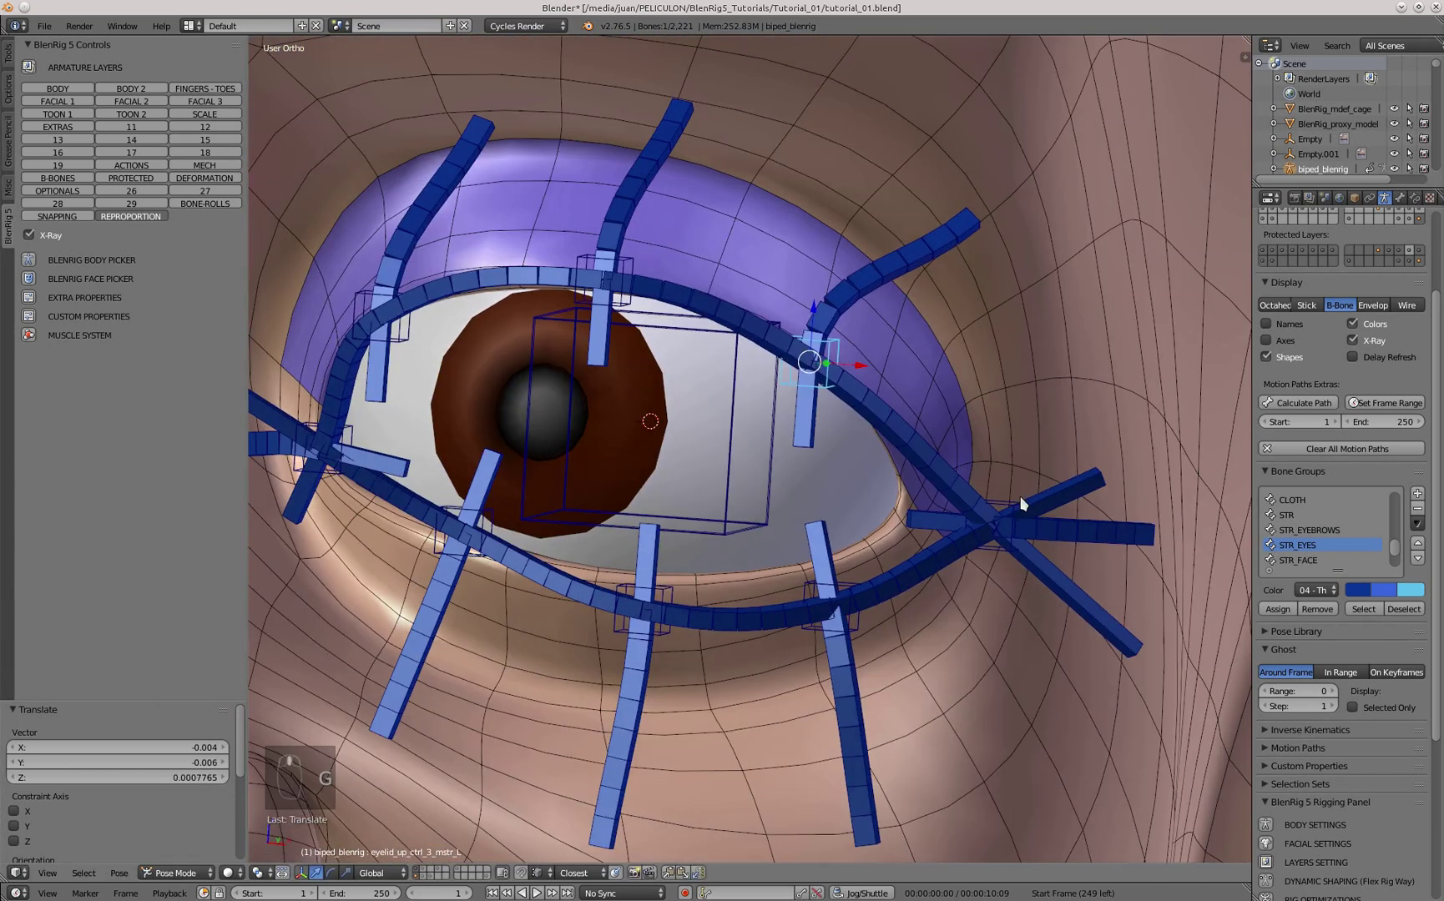
right_click(1003, 517)
scroll(937, 510, "up", 3)
key("g")
left_click(867, 510)
- Move eyelid_low_ctrl_3_mstr_L onto the outer part of the lower eyelid edge
scroll(866, 511, "down", 1)
middle_click_drag(867, 511, 926, 424, "shift")
right_click(835, 557)
scroll(804, 514, "up", 1)
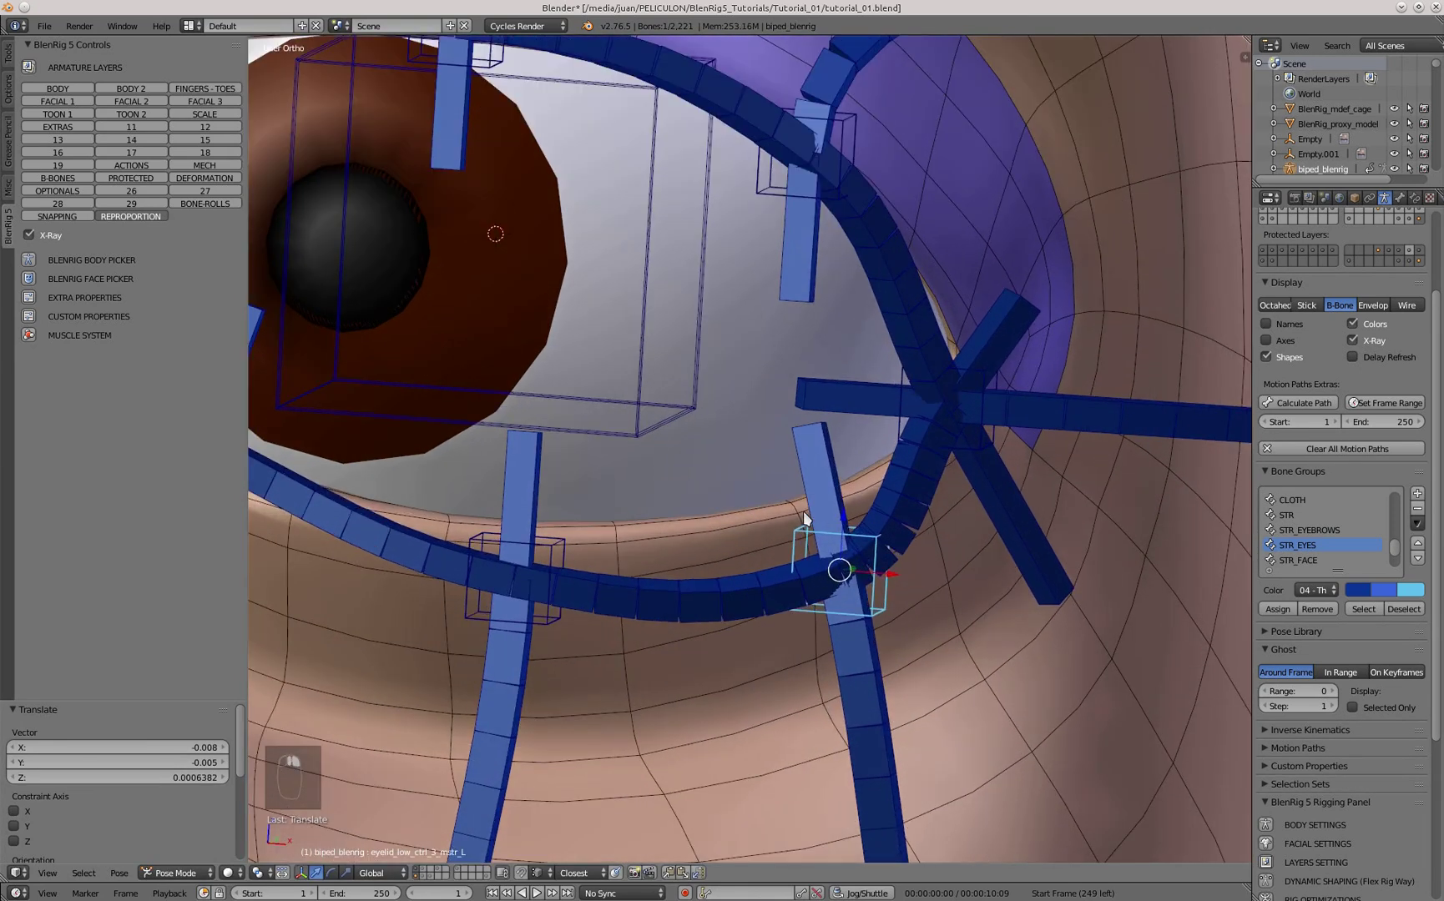
key("g")
left_click(760, 456)
- Fit eyelid_low_ctrl_2_mstr_L to the middle of the lower lid in front view, about -0.011 in Y and 0.003 in Z
right_click(565, 546)
scroll(565, 546, "down", 2)
key("KP_1")
scroll(516, 547, "up", 3)
key("g")
left_click(490, 485)
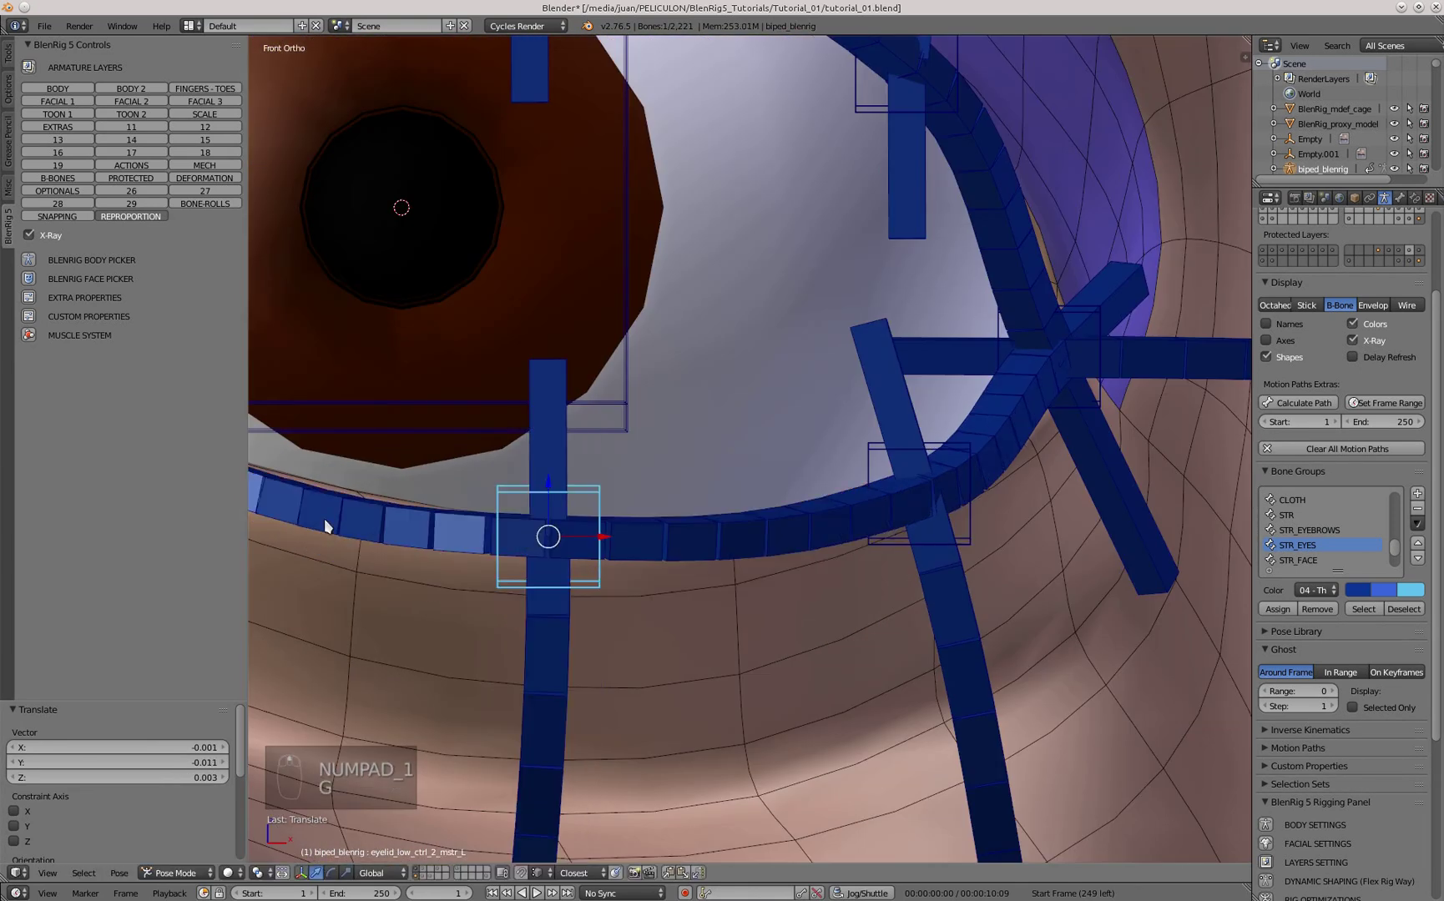
- Move the first lower eyelid control bone onto the lid edge near the inner eye corner
middle_click_drag(326, 527, 743, 572, "shift")
right_click(641, 484)
key("g")
left_click(613, 513)
- Reposition the first vertical bone above the upper eyelid in front view and refine its depth from an angled view
scroll(601, 375, "down", 6)
middle_click_drag(613, 386, 756, 444)
key("KP_1")
scroll(750, 447, "down", 4)
scroll(581, 303, "up", 6)
right_click(643, 226)
key("g")
left_click(568, 173)
middle_click_drag(893, 468, 793, 451)
key("g")
left_click(576, 459)
- Move eyelid_up_vert_def_2_L above the upper lid about -0.008 in Y and 0.002 in Z
right_click(803, 209)
key("g")
left_click(800, 200)
key("KP_3")
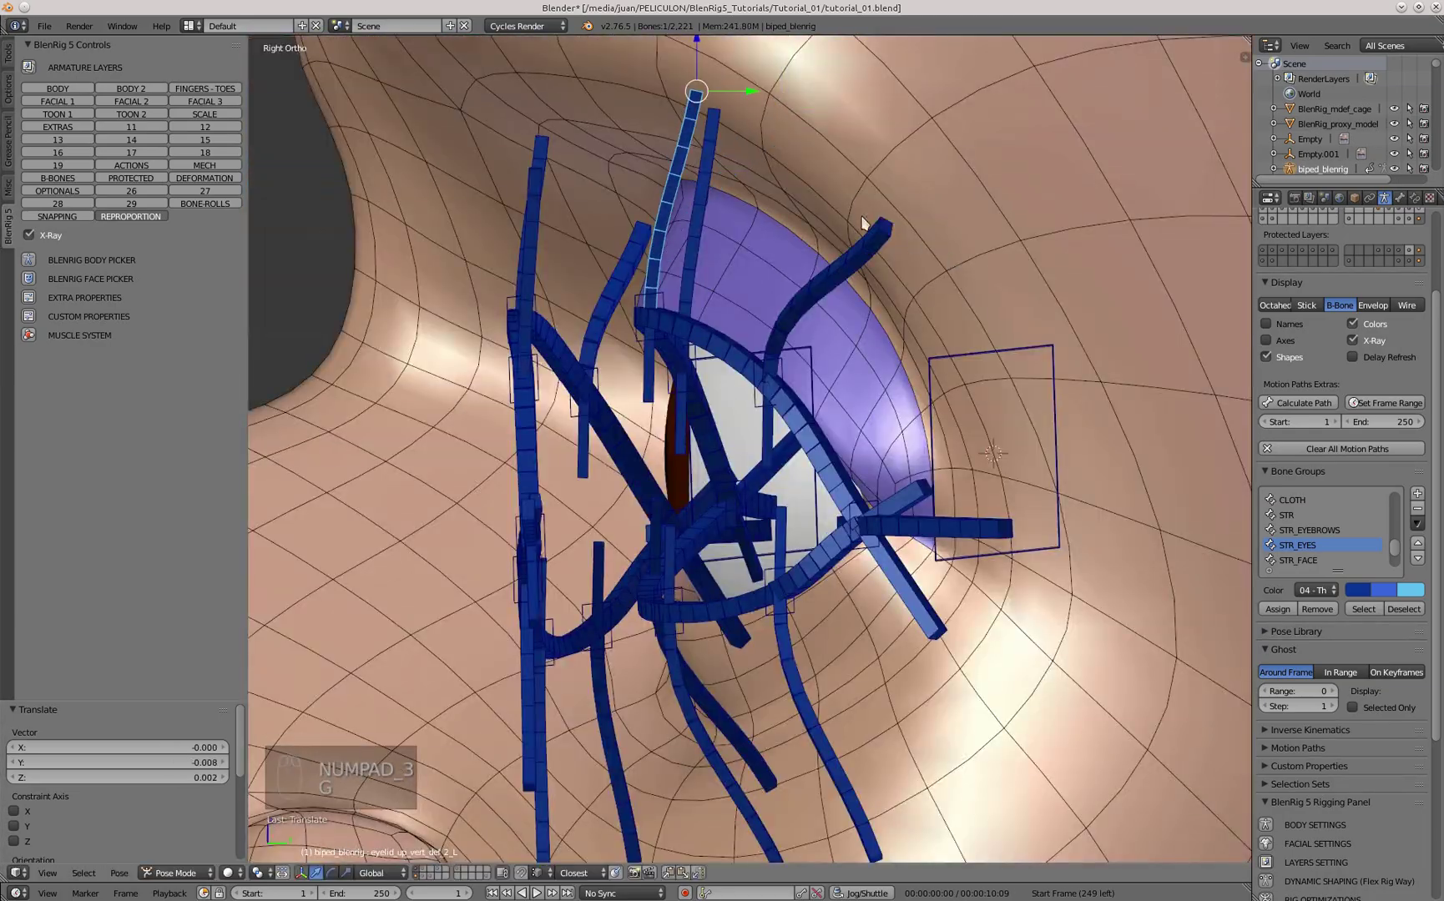
- Place eyelid_up_vert_def_3_L in front view and refine it in side view by about -0.002 in Y and 0.0008 in Z
right_click(869, 227)
key("KP_1")
left_click(841, 237)
key("KP_3")
key("g")
left_click(805, 196)
key("KP_1")
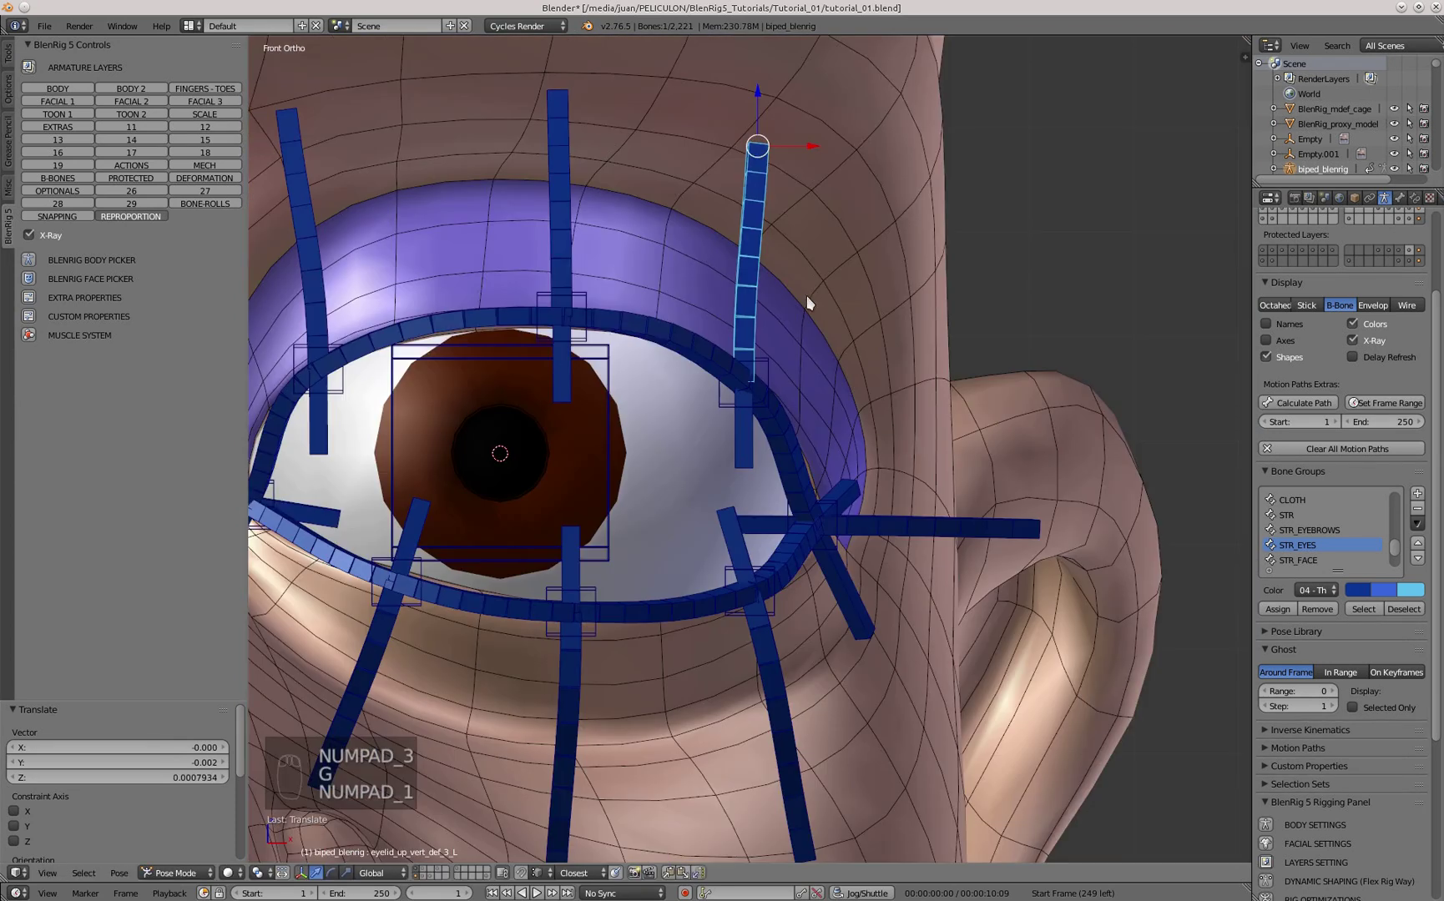
- Reposition eyelid_out_vert_def_L at the outer eye corner, about -0.008 in X, 0.008 in Y and 0.004 in Z, then adjust it in side view
right_click(706, 359)
key("r")
scroll(732, 366, "down", 2)
right_click(893, 421)
middle_click_drag(860, 434, 842, 639)
key("g")
middle_click_drag(801, 709, 671, 611)
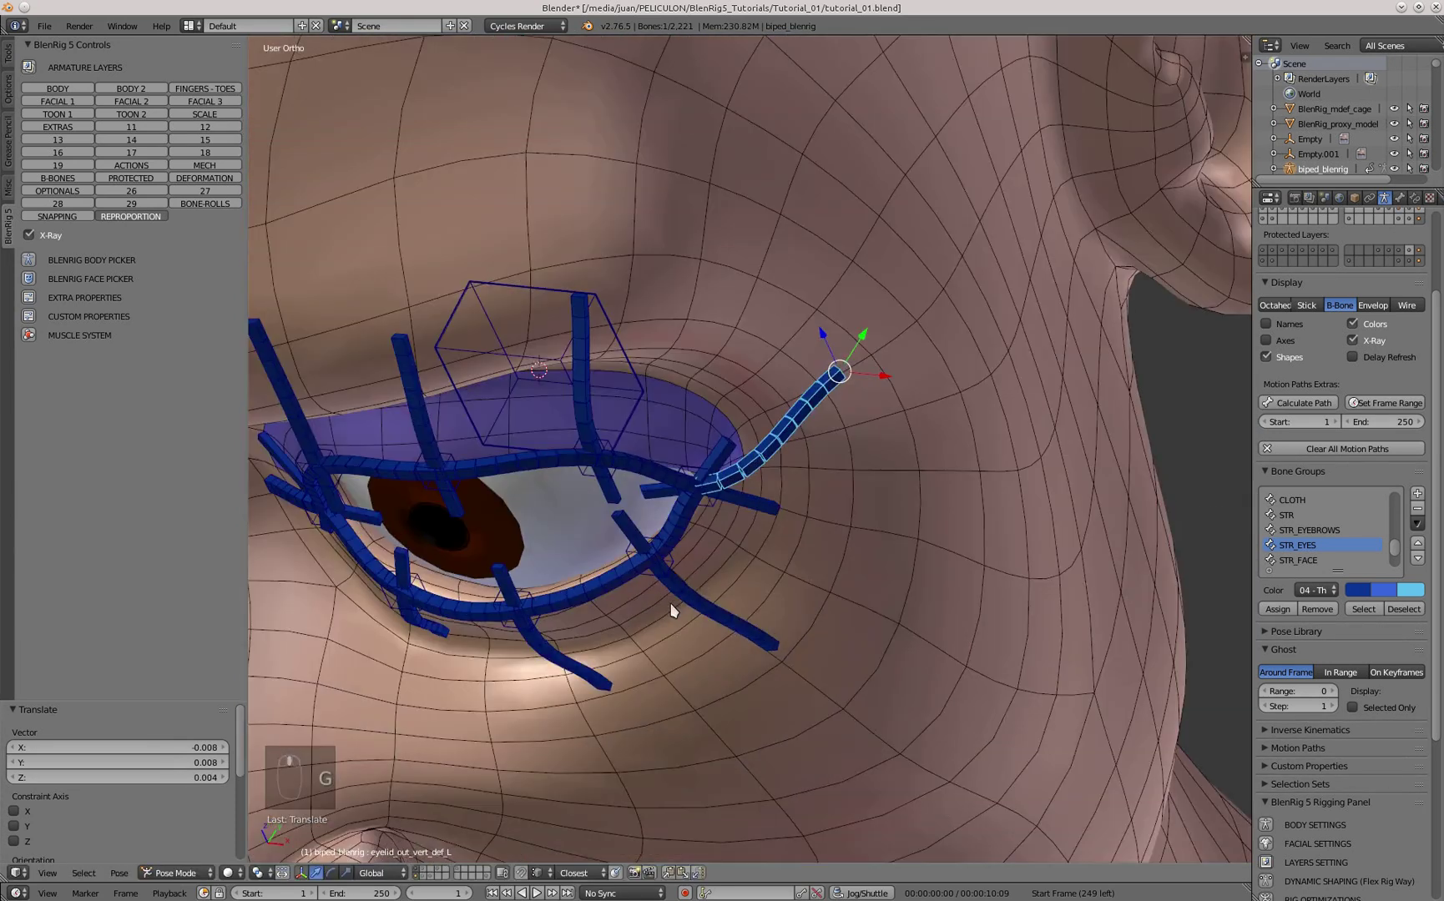
key("KP_3")
key("g")
middle_click_drag(954, 558, 1077, 560)
- Rotate eyelid_out_vert_def_bezier_out_L at the outer eye corner by about -27°
right_click(644, 361)
middle_click_drag(902, 584, 927, 726)
key("r")
left_click(1049, 571)
key("KP_1")
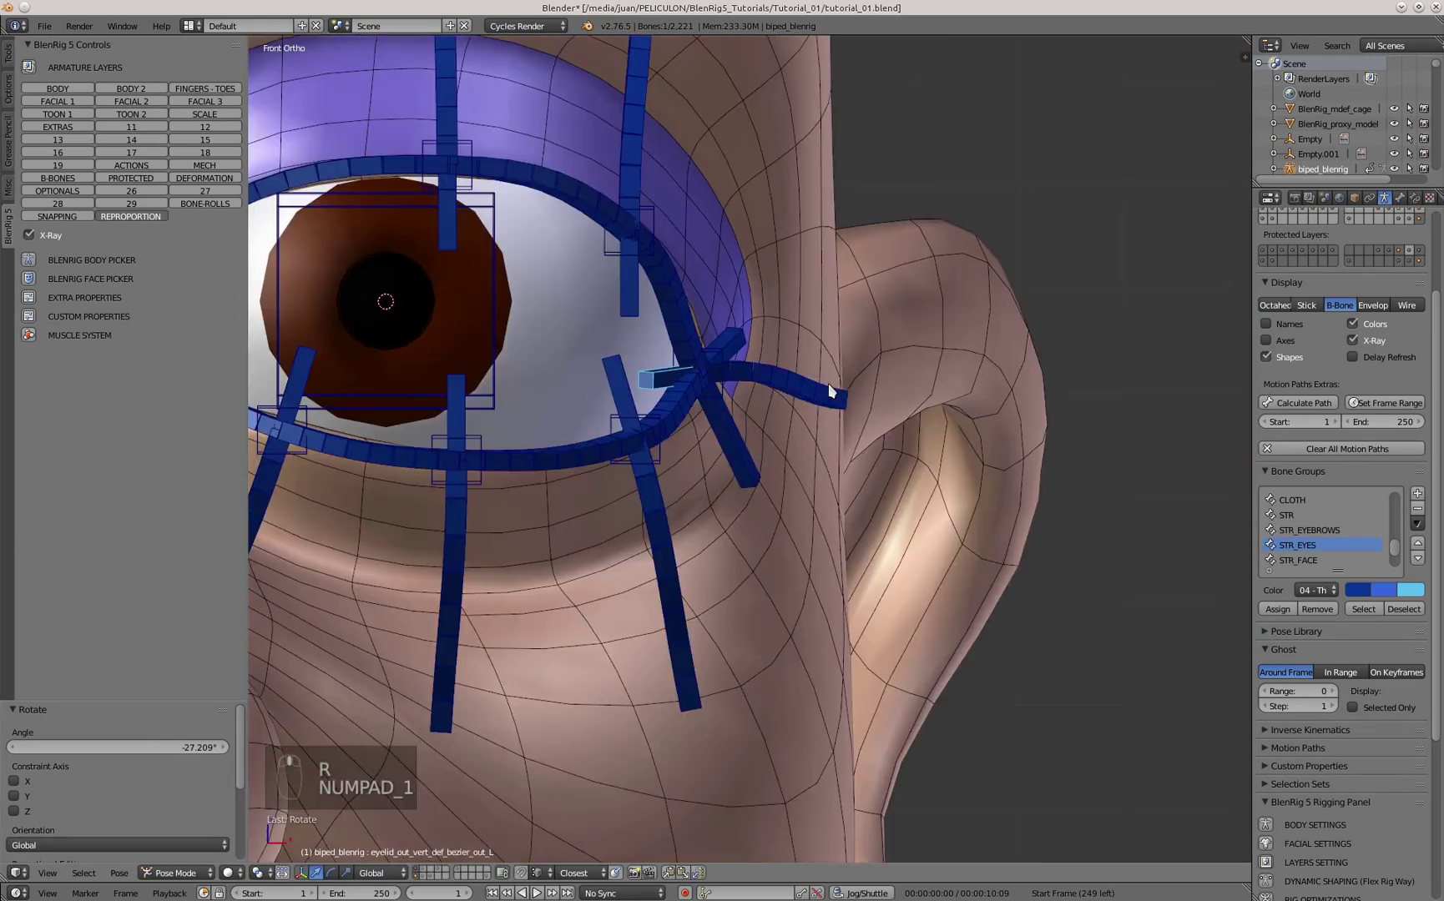
- Align the small handle bones at the outer eye corner, rotating eyelid_low_4_L_bbone_out_L about -9°
middle_click_drag(832, 393, 746, 409)
right_click(782, 454)
right_click(776, 470)
key("r")
key("r")
left_click(755, 336)
middle_click_drag(613, 492, 635, 435)
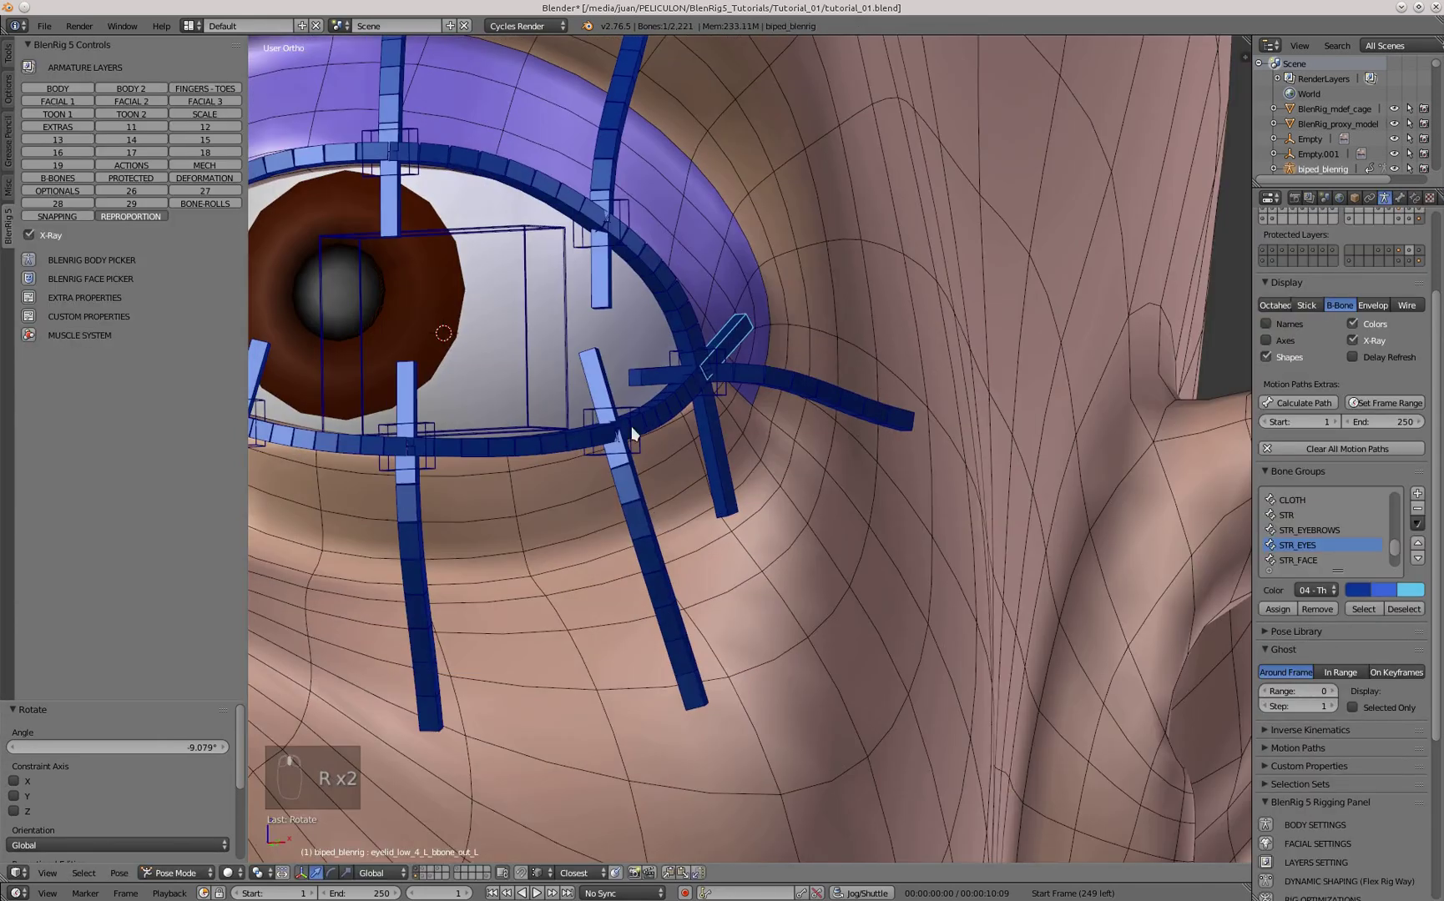
- Reposition eyelid_low_vert_def_3_L below the lower eyelid in side view
right_click(652, 507)
key("KP_1")
key("KP_3")
key("g")
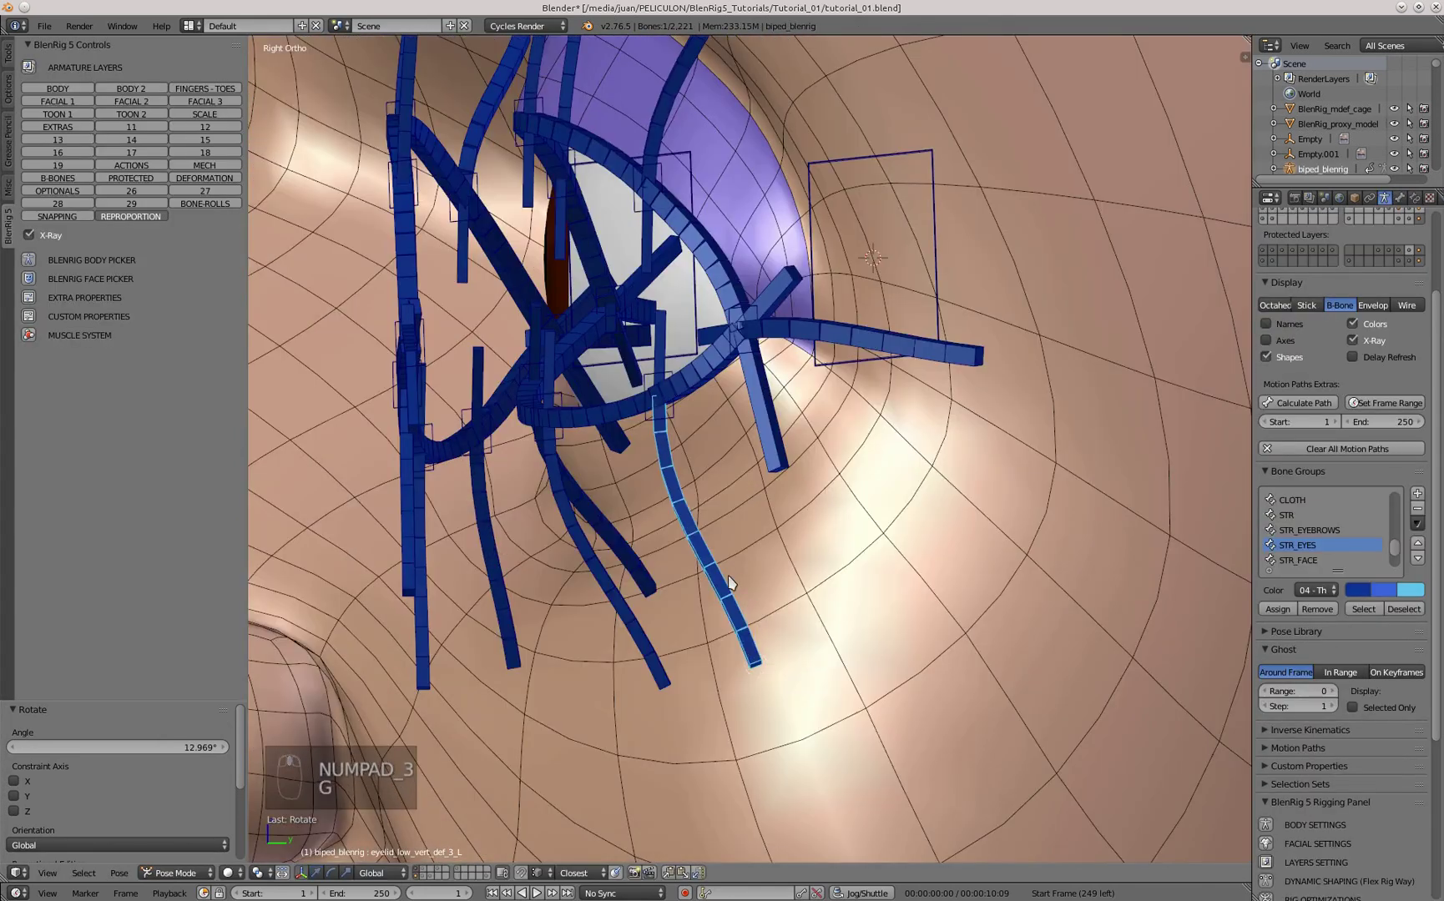
left_click(722, 582)
- Move eyelid_low_vert_def_2_L below the lower lid in side view, about -0.004 in Y and 0.005 in Z
key("KP_1")
middle_click_drag(618, 526, 763, 474, "shift")
right_click(649, 575)
key("KP_3")
key("g")
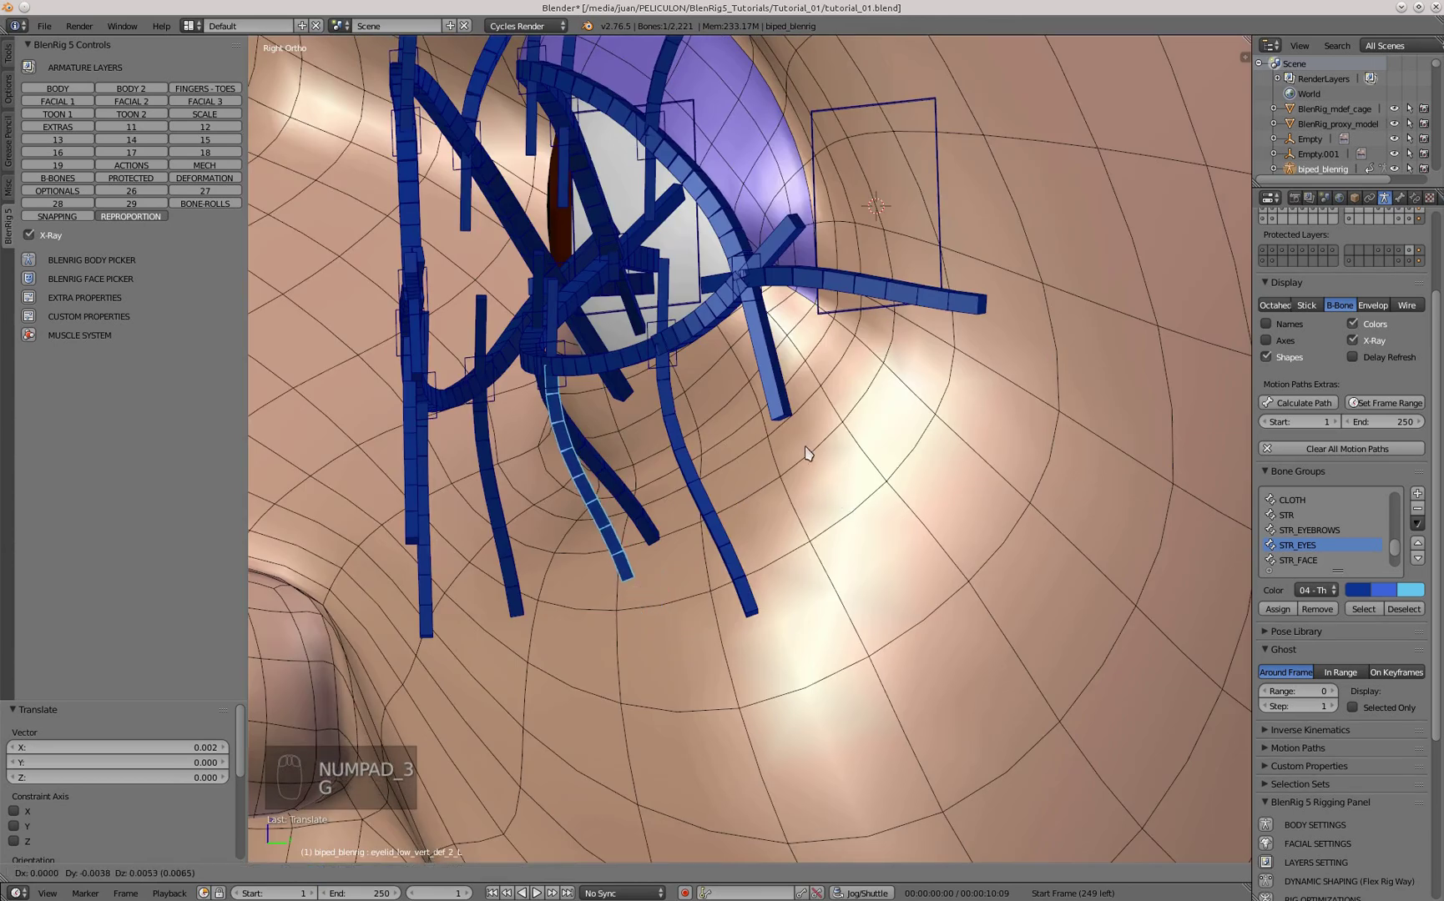
left_click(806, 456)
- Rotate eyelid_low_vert_def_1_L about -1.5° in front view and move it about -0.0025 in Y in side view
key("KP_1")
middle_click_drag(601, 467, 731, 462, "shift")
right_click(611, 388)
key("r")
left_click(665, 284)
key("KP_3")
key("g")
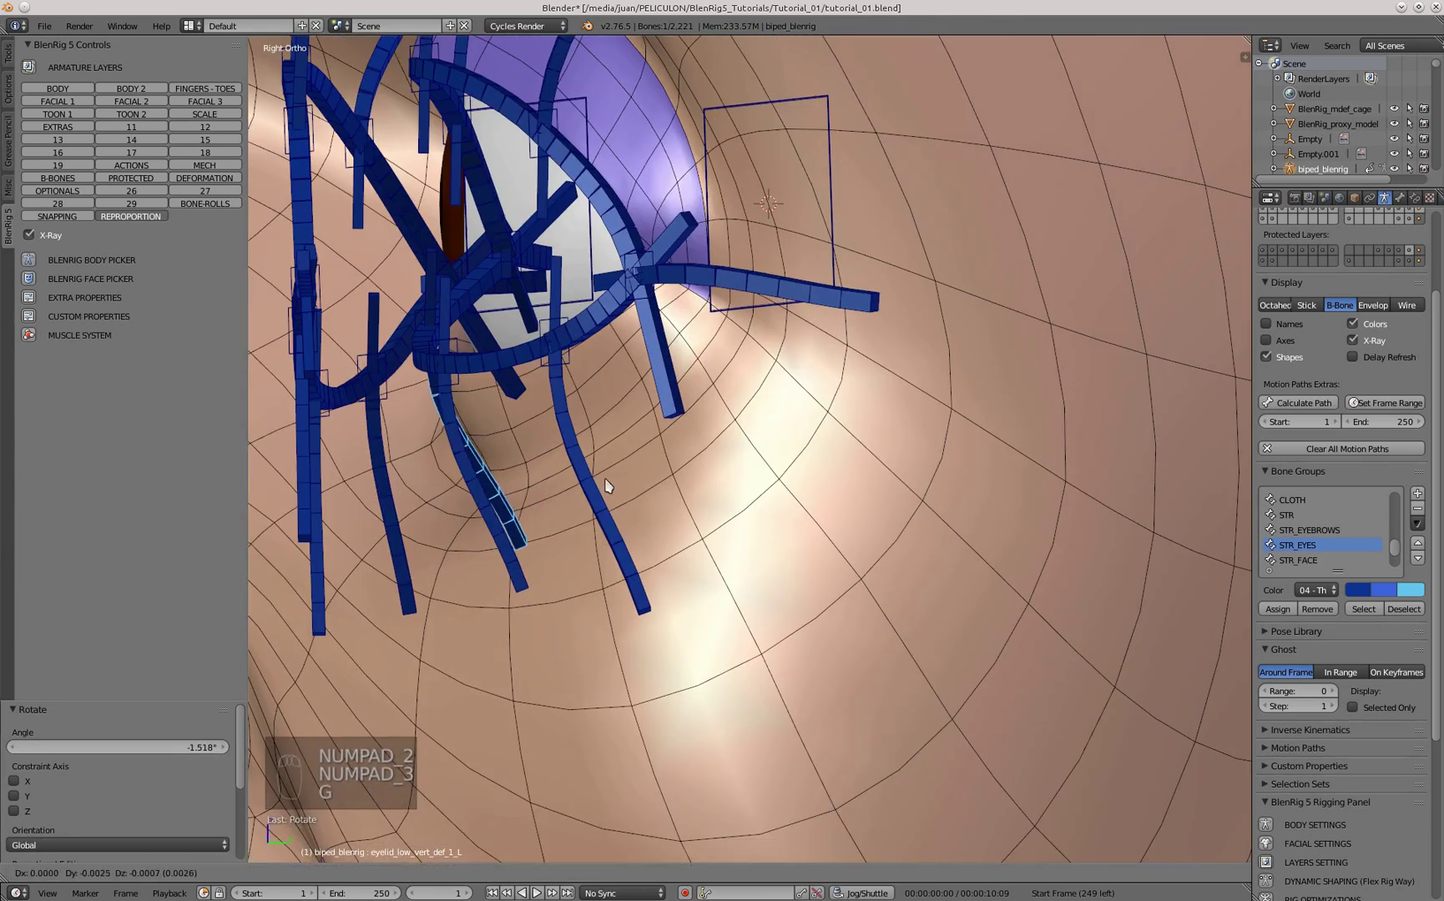
left_click(598, 451)
- Move the eyelid_in_vert_def_L bone beside the inner eye corner and refine it by about 0.002 in Y and 0.0004 in Z
key("KP_1")
middle_click_drag(409, 288, 799, 453, "shift")
right_click(789, 417)
key("g")
left_click(684, 436)
middle_click_drag(684, 436, 745, 585)
key("g")
left_click(755, 543)
- Rotate the two small handle bones at the inner eye corner to follow the lids, turning the lower lid's handle about -21°
key("KP_1")
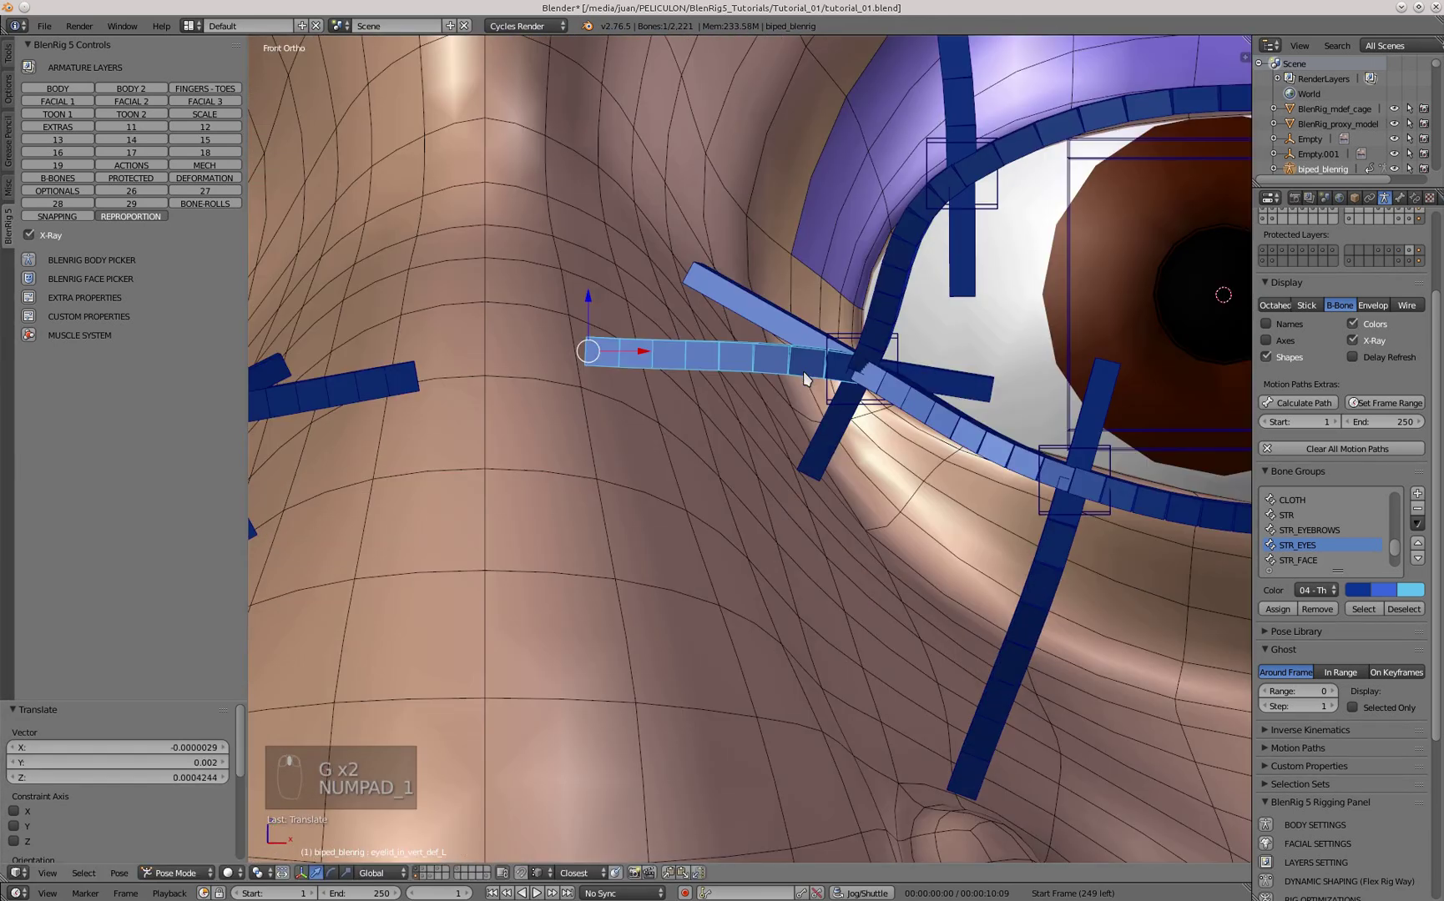
right_click(761, 314)
key("r")
right_click(816, 469)
key("r")
left_click(861, 499)
middle_click_drag(835, 398, 760, 396)
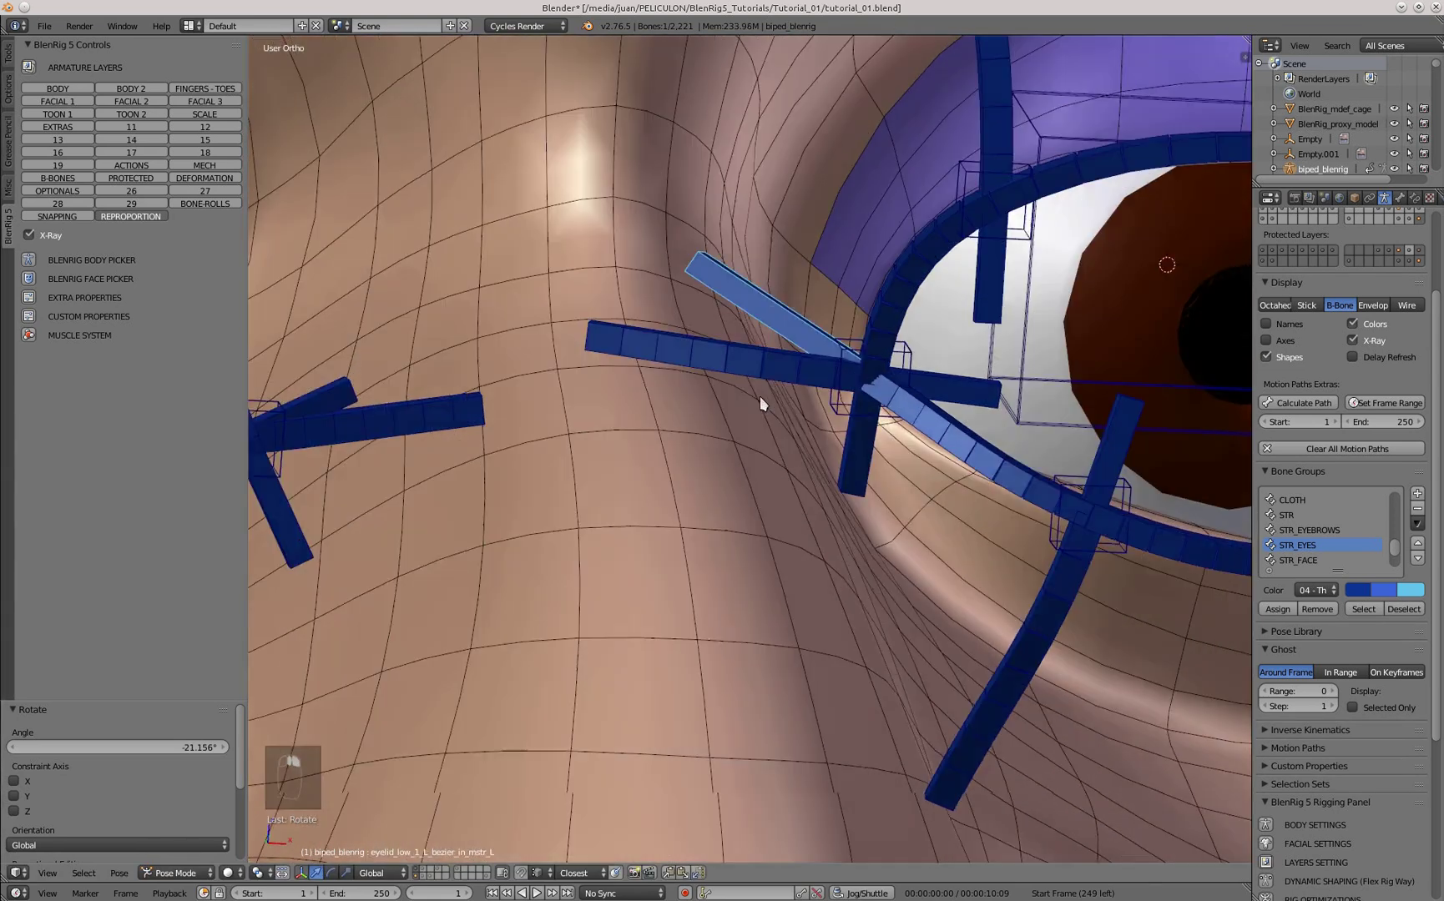
- Select all the left eye and eyelid bones in front view and paste their adjusted pose mirrored onto the right eye
right_click(739, 302)
middle_click_drag(739, 313, 771, 561)
key("KP_1")
scroll(739, 338, "down", 10)
key("a")
key("a")
key("b")
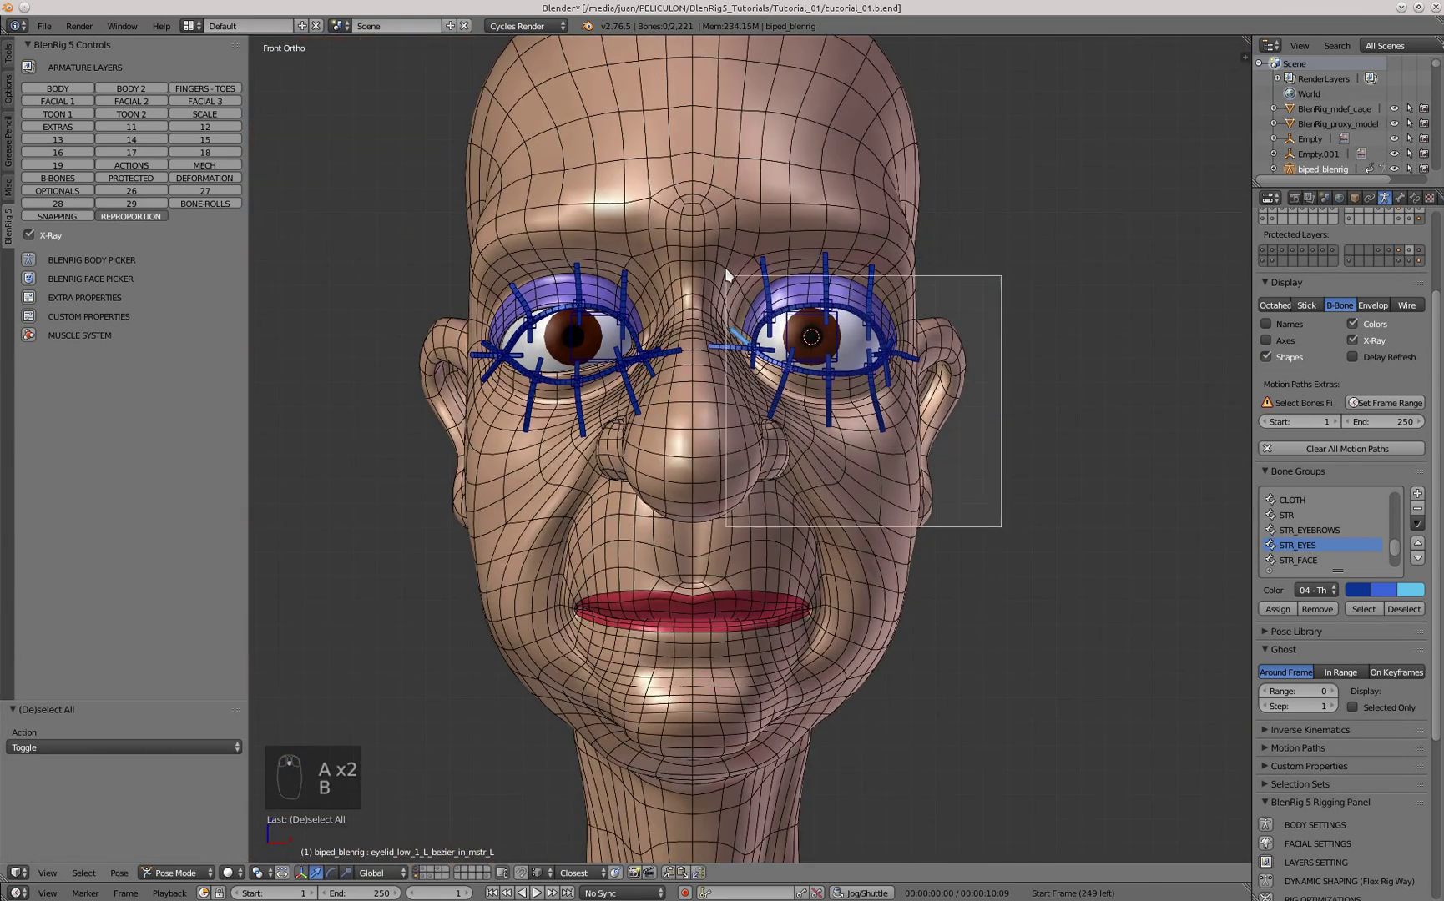
left_click_drag(722, 234, 717, 233)
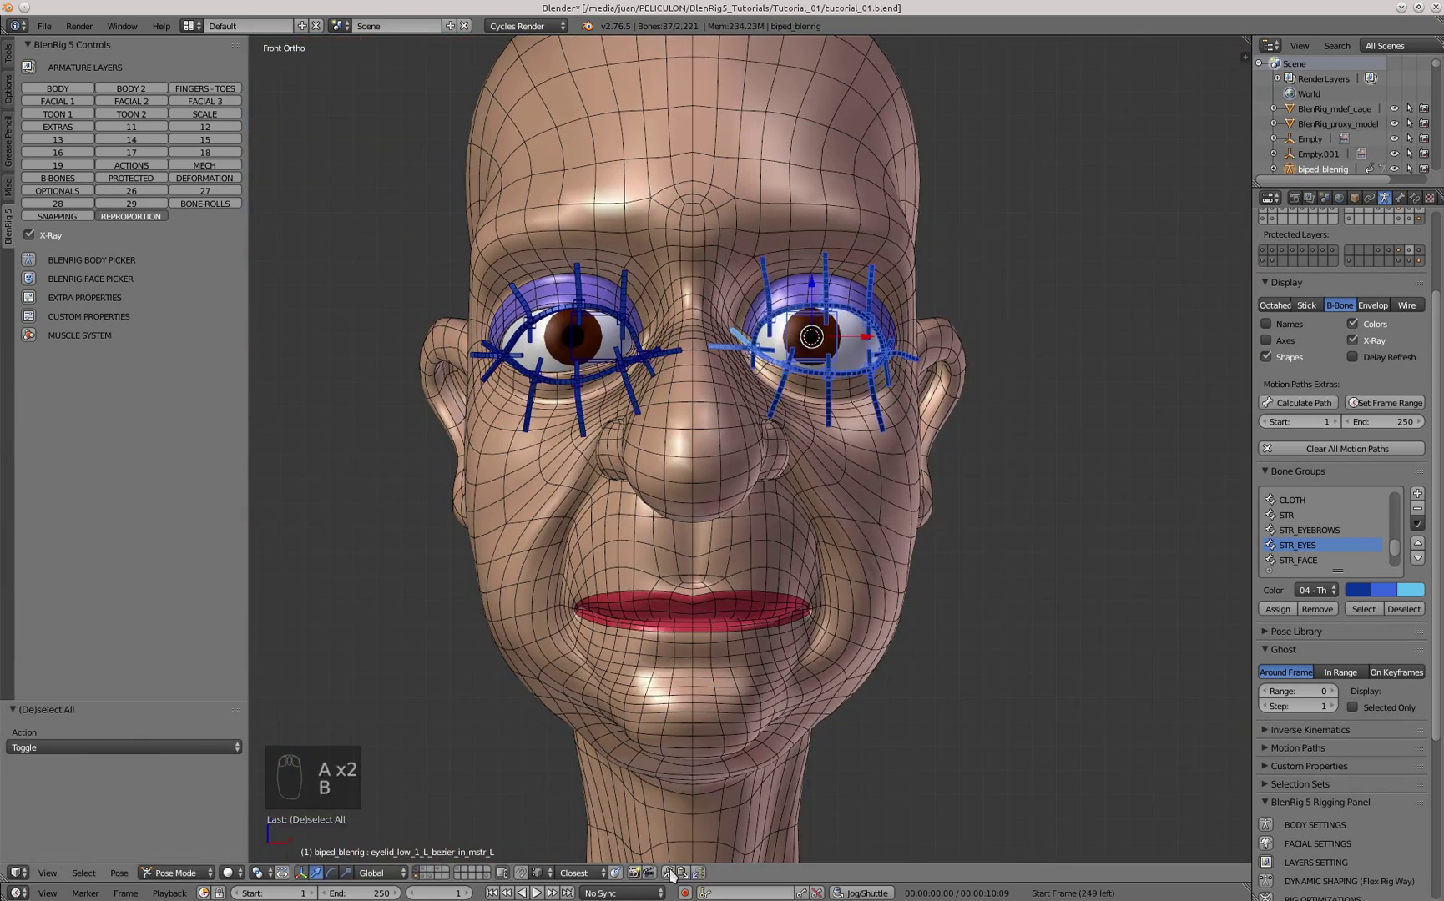
left_click(698, 873)
middle_click_drag(667, 576, 686, 492)
- Reveal all the hidden facial bones and clear the bone selection
key("a")
key("KP_1")
key("alt+h")
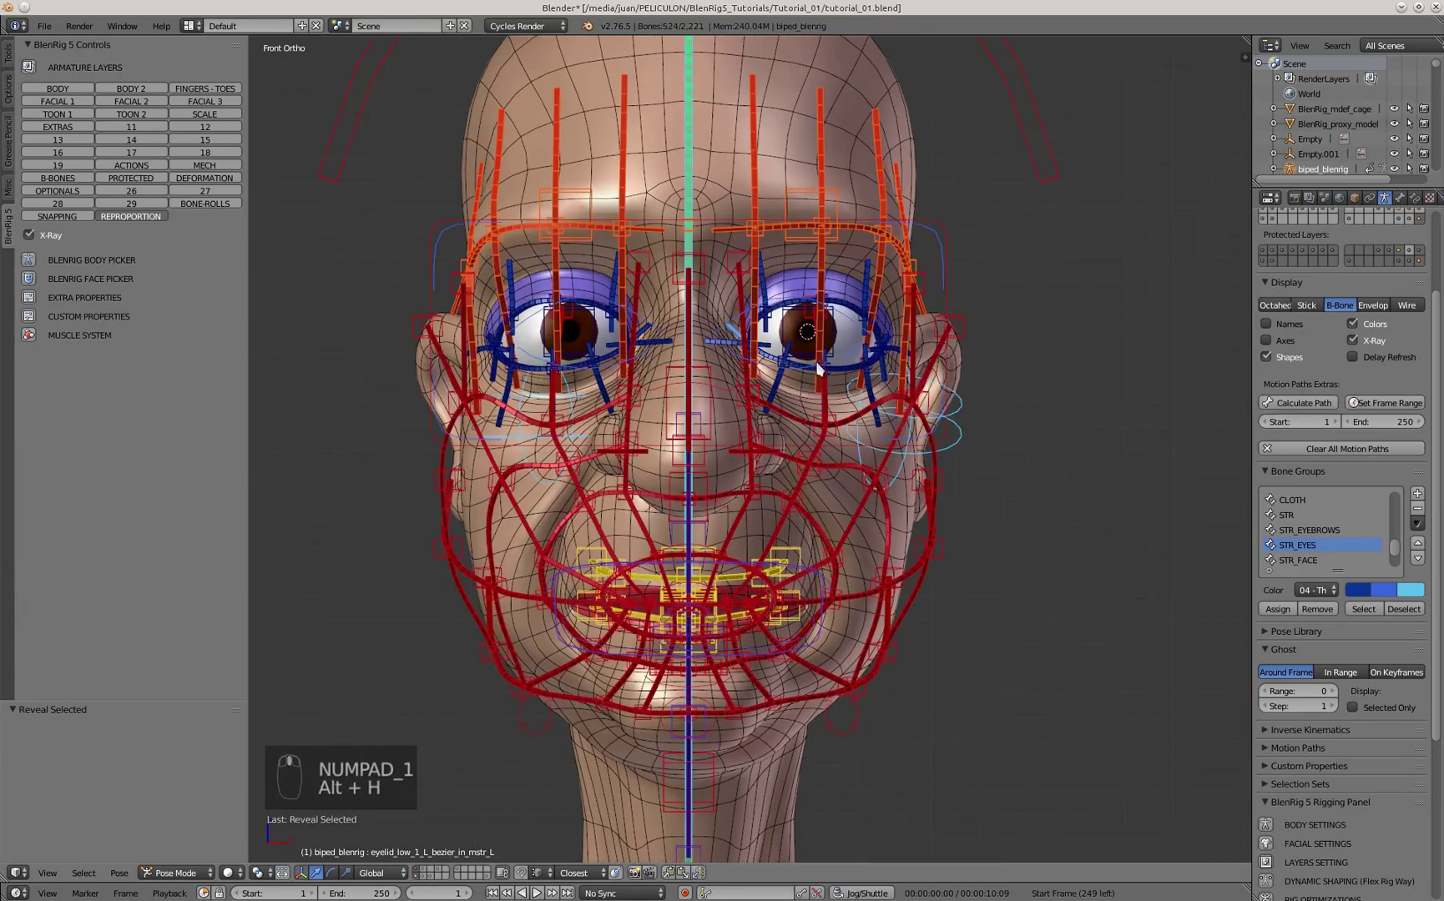
scroll(743, 351, "up", 3)
middle_click_drag(743, 350, 679, 476)
scroll(641, 339, "down", 3)
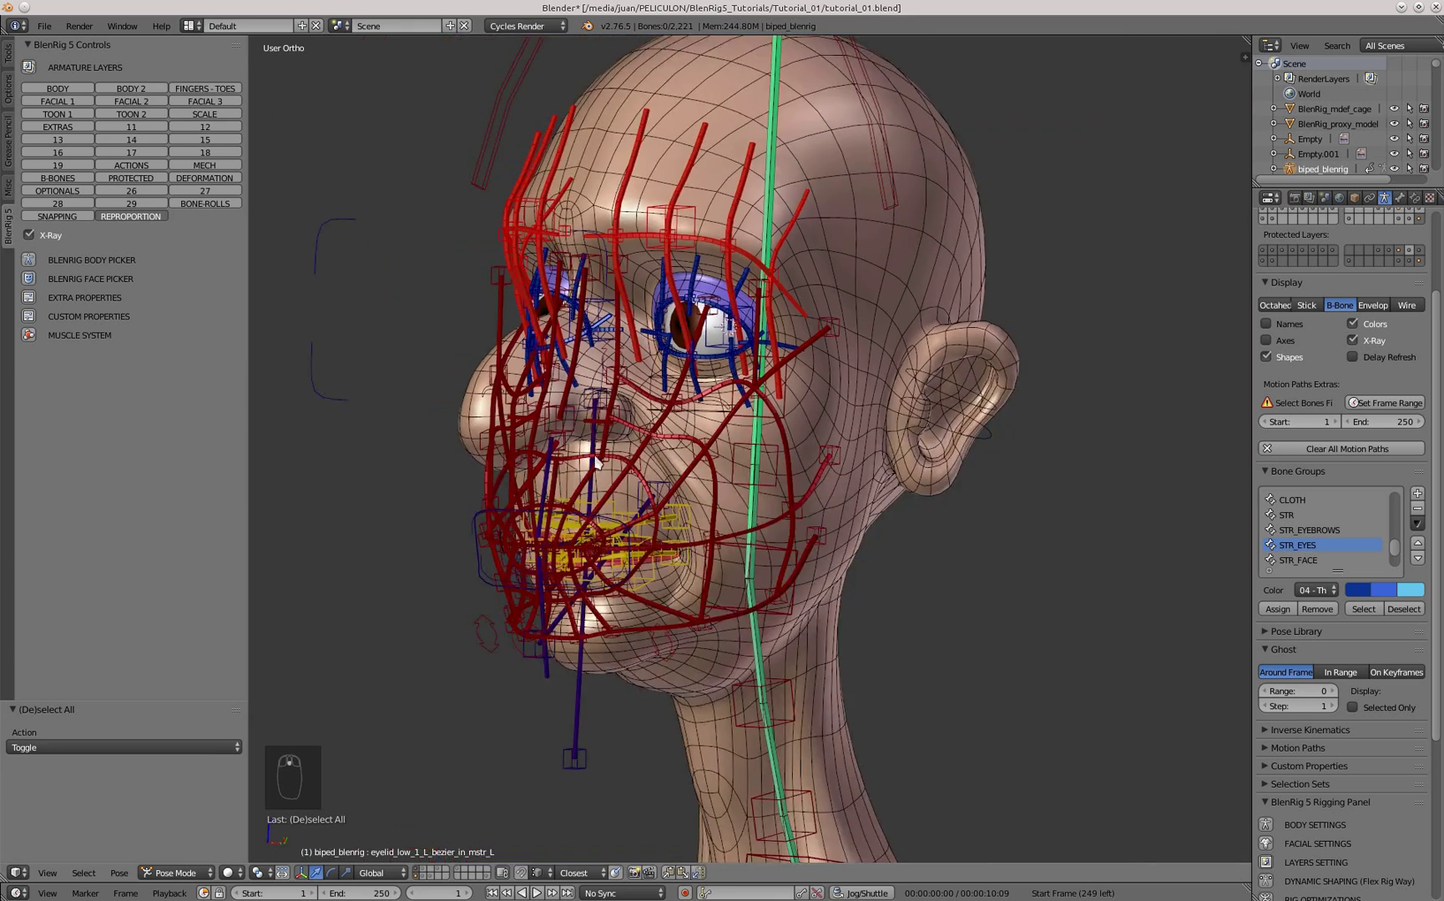
scroll(701, 376, "up", 2)
middle_click_drag(641, 338, 616, 399)
scroll(693, 384, "down", 2)
middle_click_drag(793, 610, 742, 670)
key("KP_3")
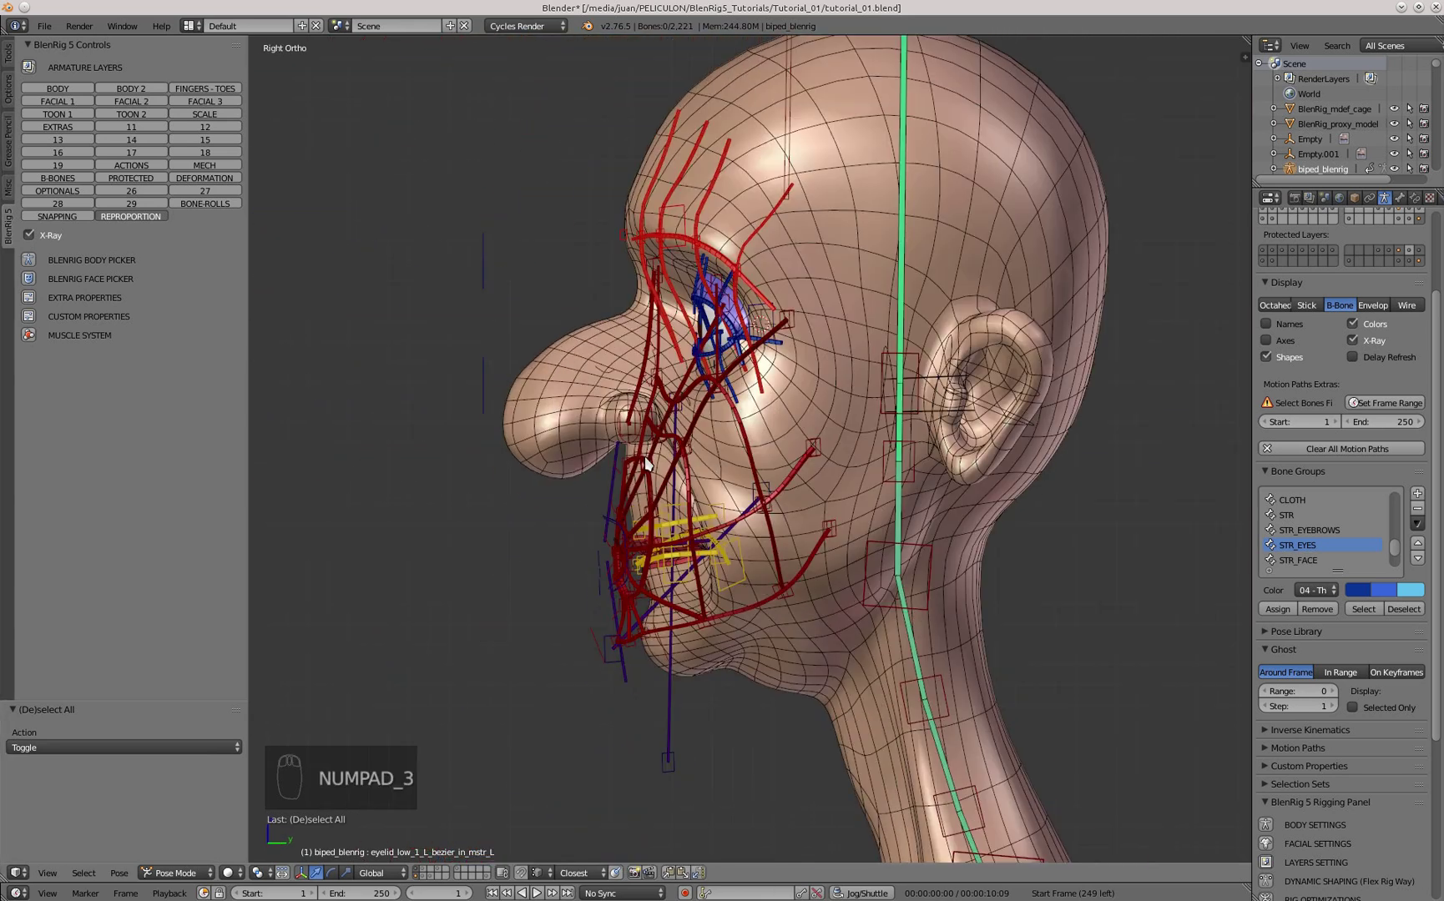
- Select the bones of the STR_FACE_MECH bone group and hide all the other bones
scroll(1339, 534, "down", 3)
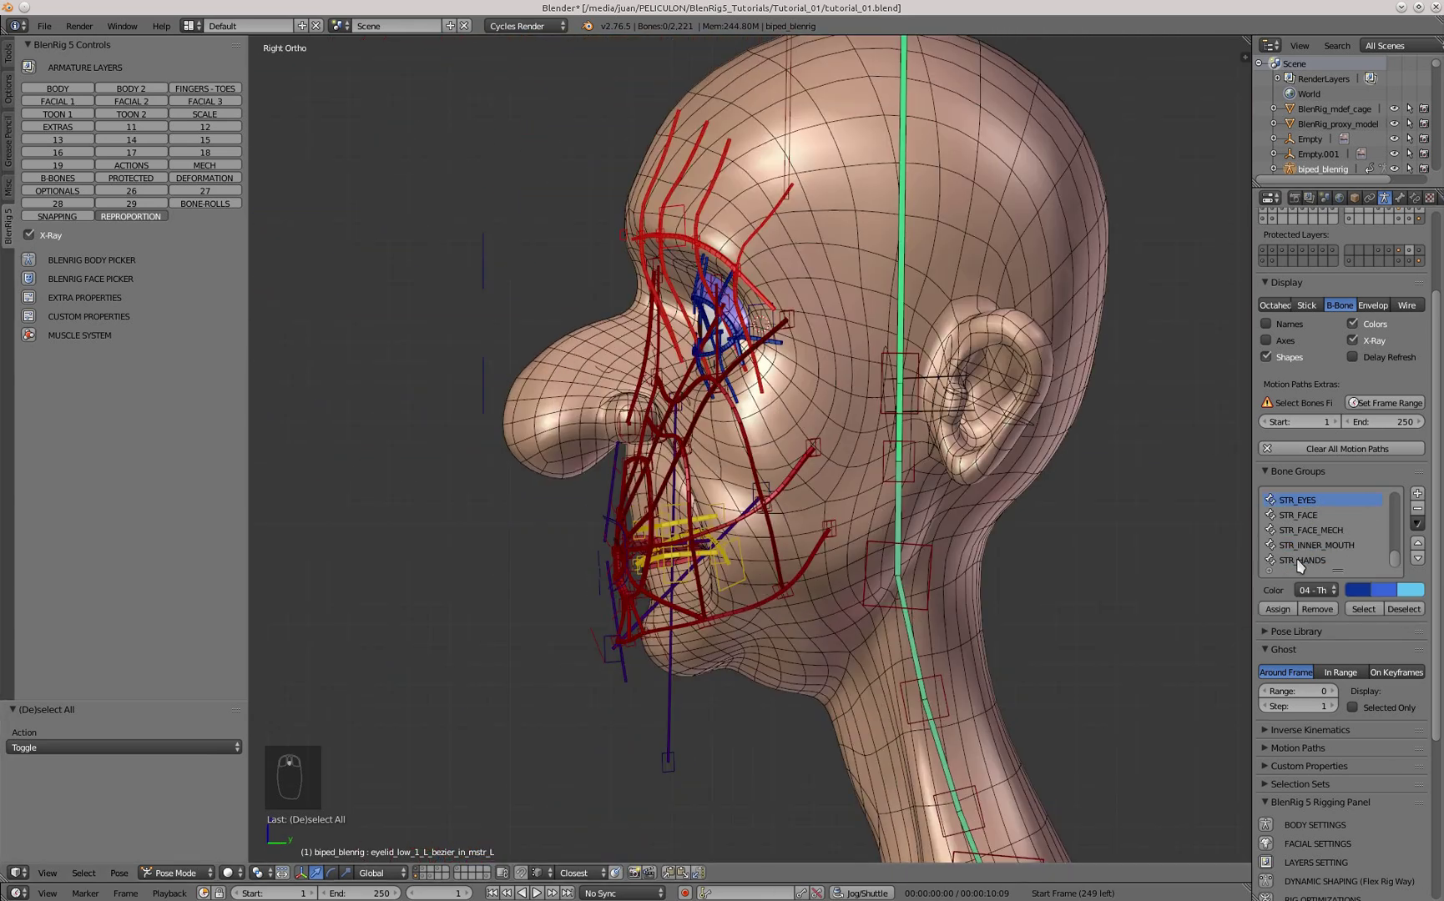
scroll(643, 604, "up", 2)
middle_click_drag(679, 646, 710, 473, "shift")
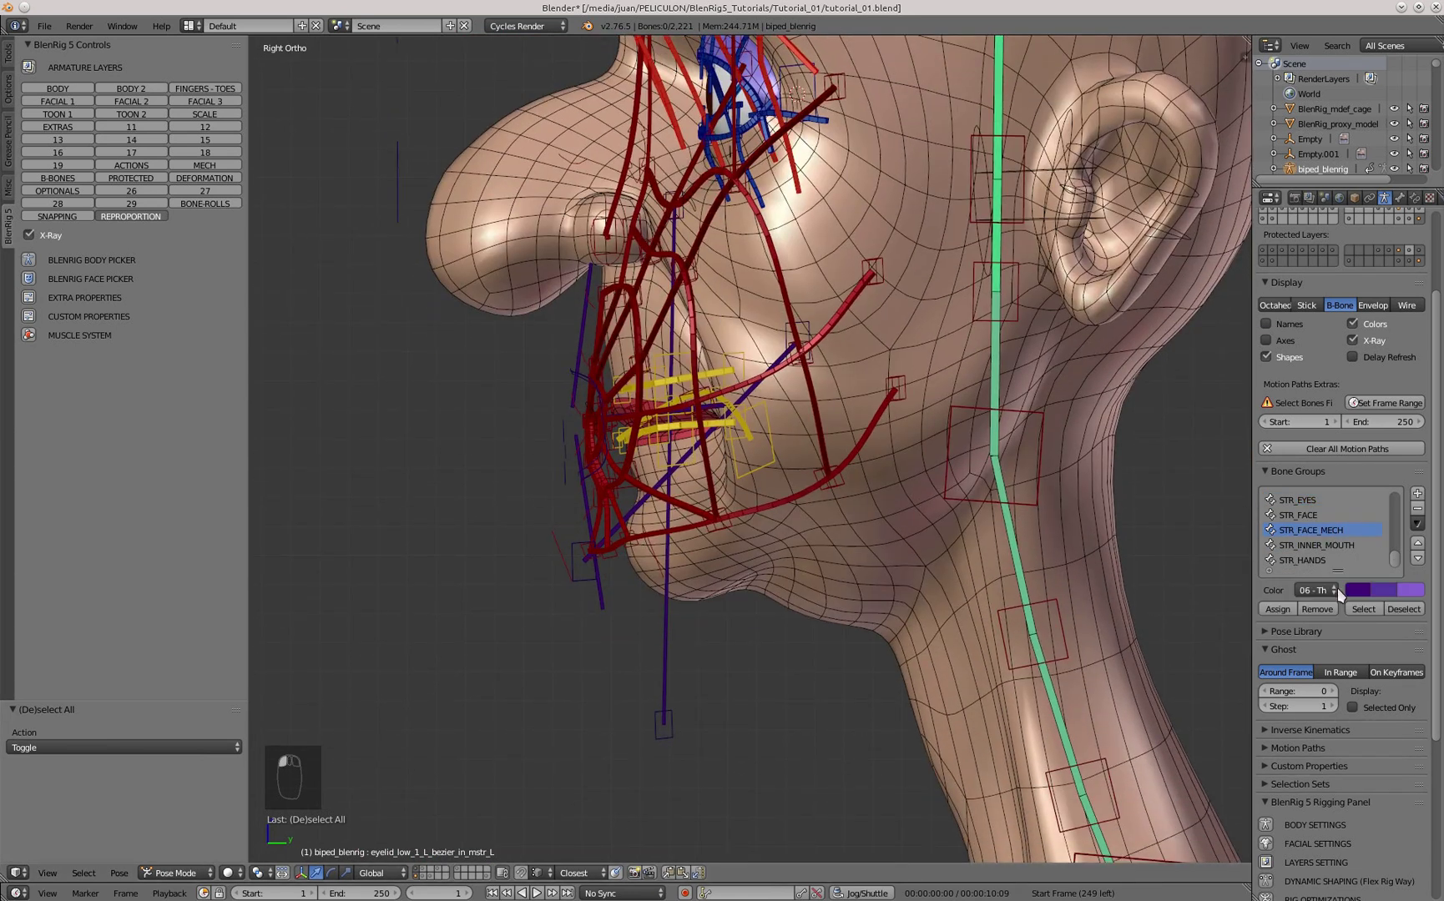
key("a")
key("a")
left_click(1348, 610)
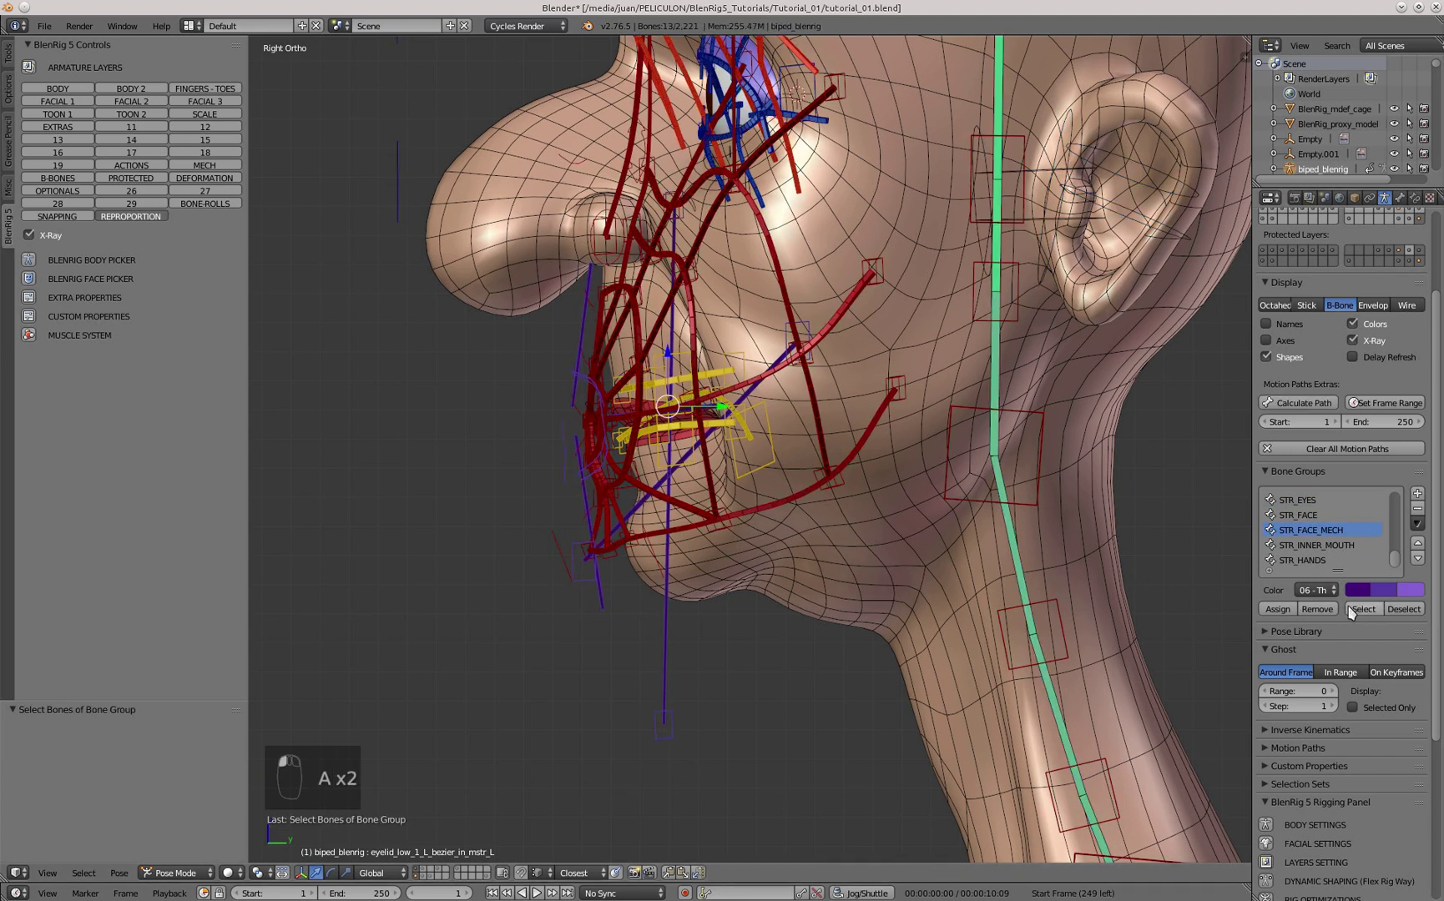
key("ctrl+i")
key("h")
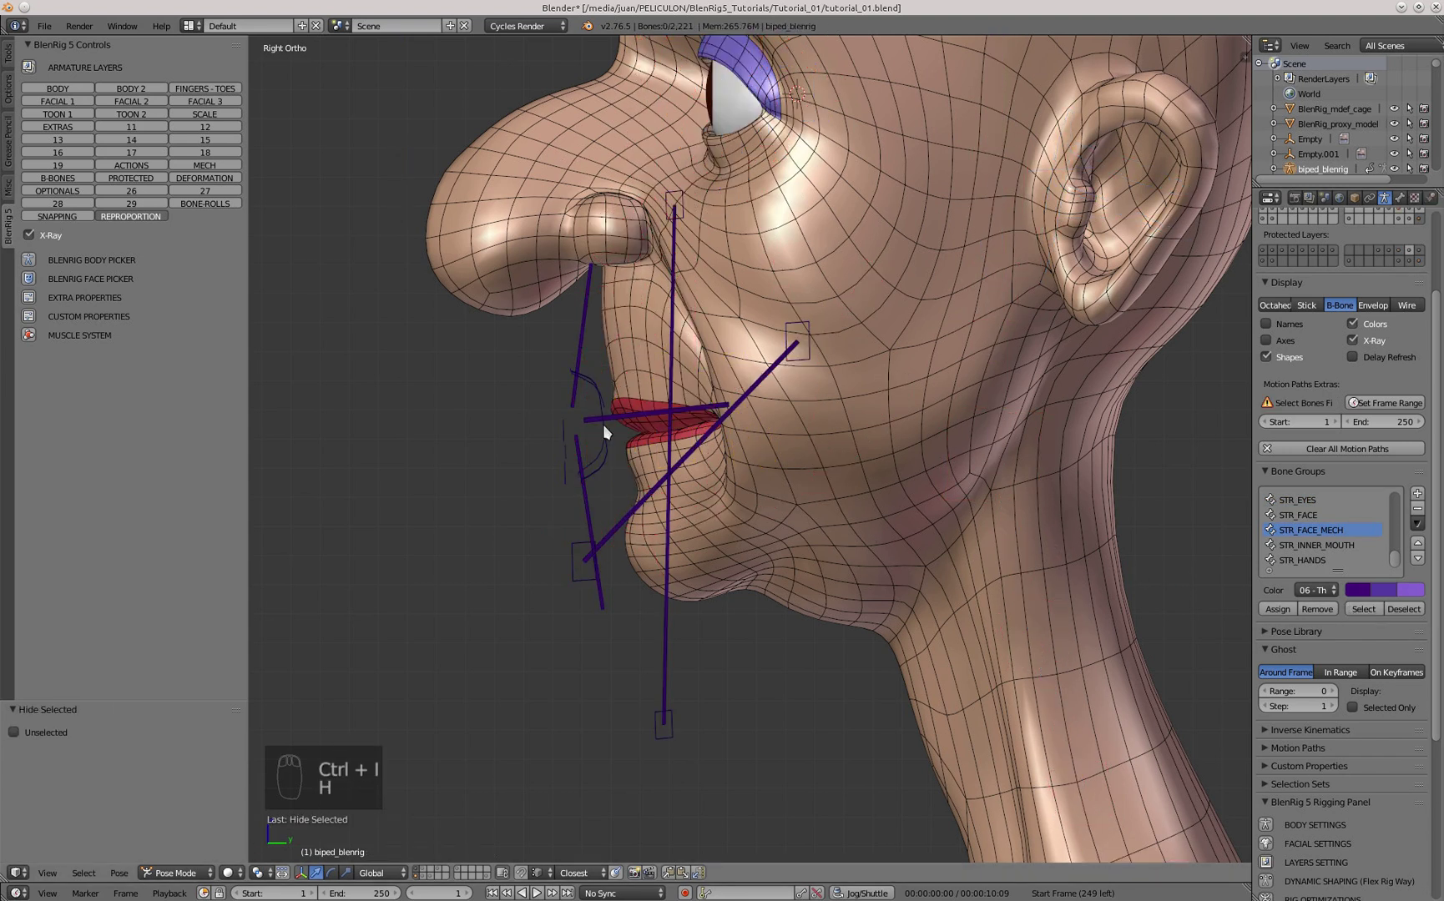
- Move maxi_str_1 to the jaw hinge below the ear in side view, about 0.059 in Y and -0.013 in Z
scroll(605, 431, "down", 4)
scroll(659, 610, "up", 3)
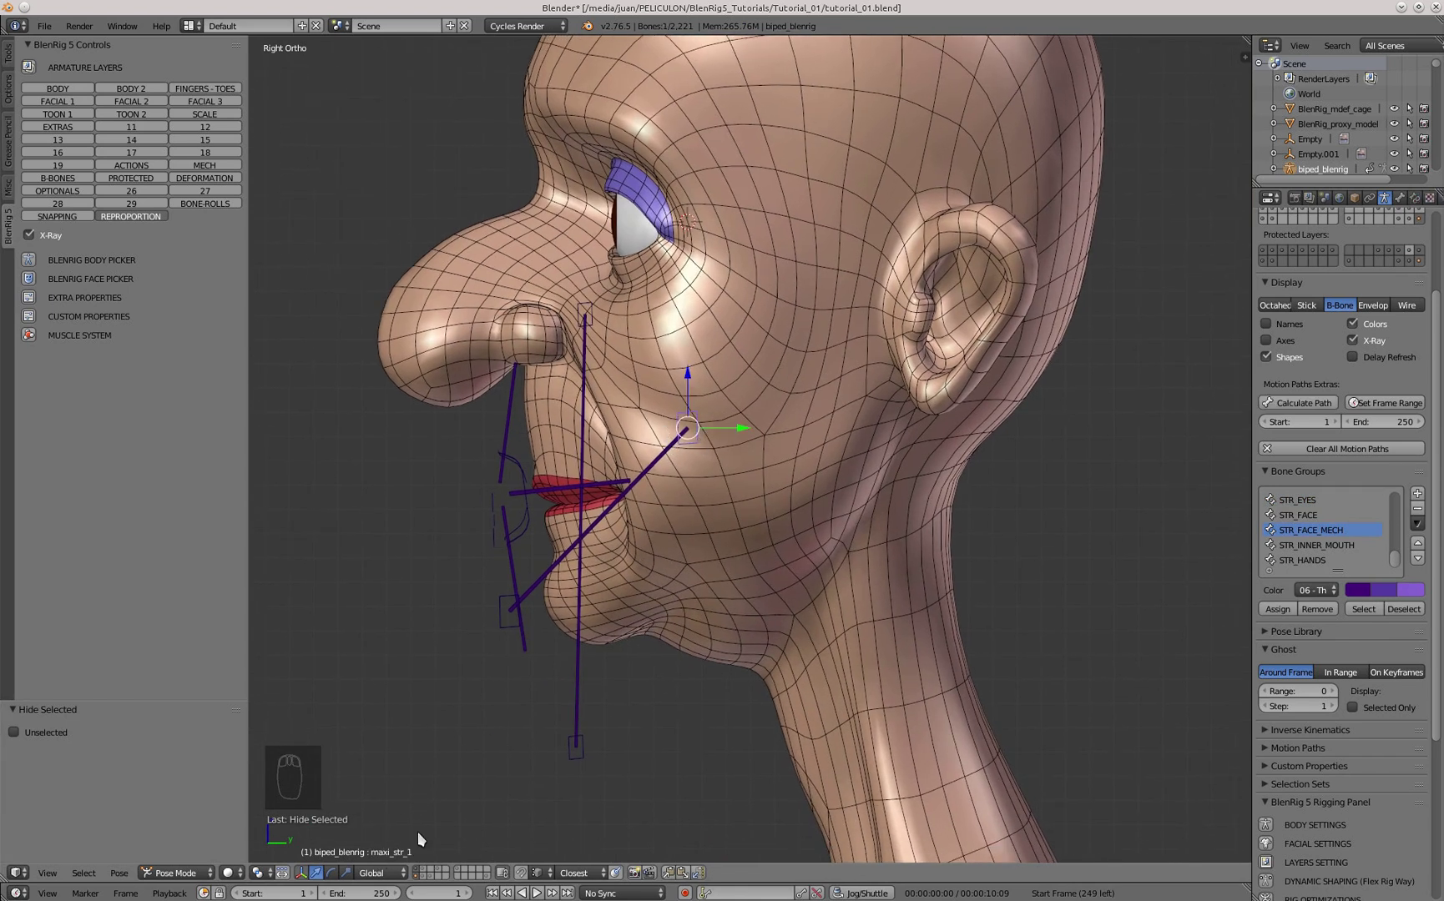
scroll(678, 517, "up", 2)
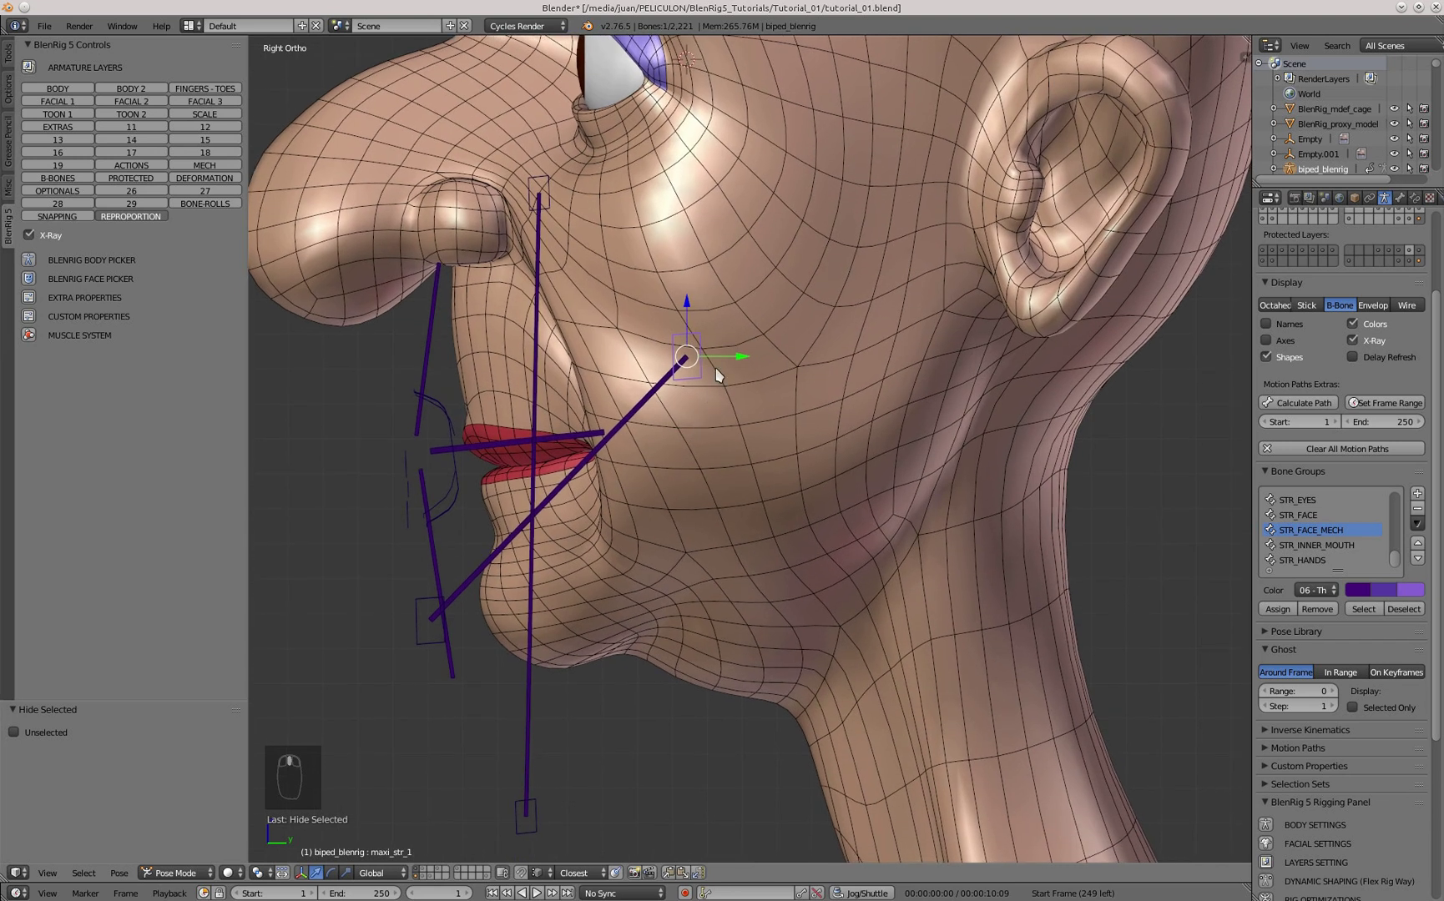
key("g")
left_click(916, 400)
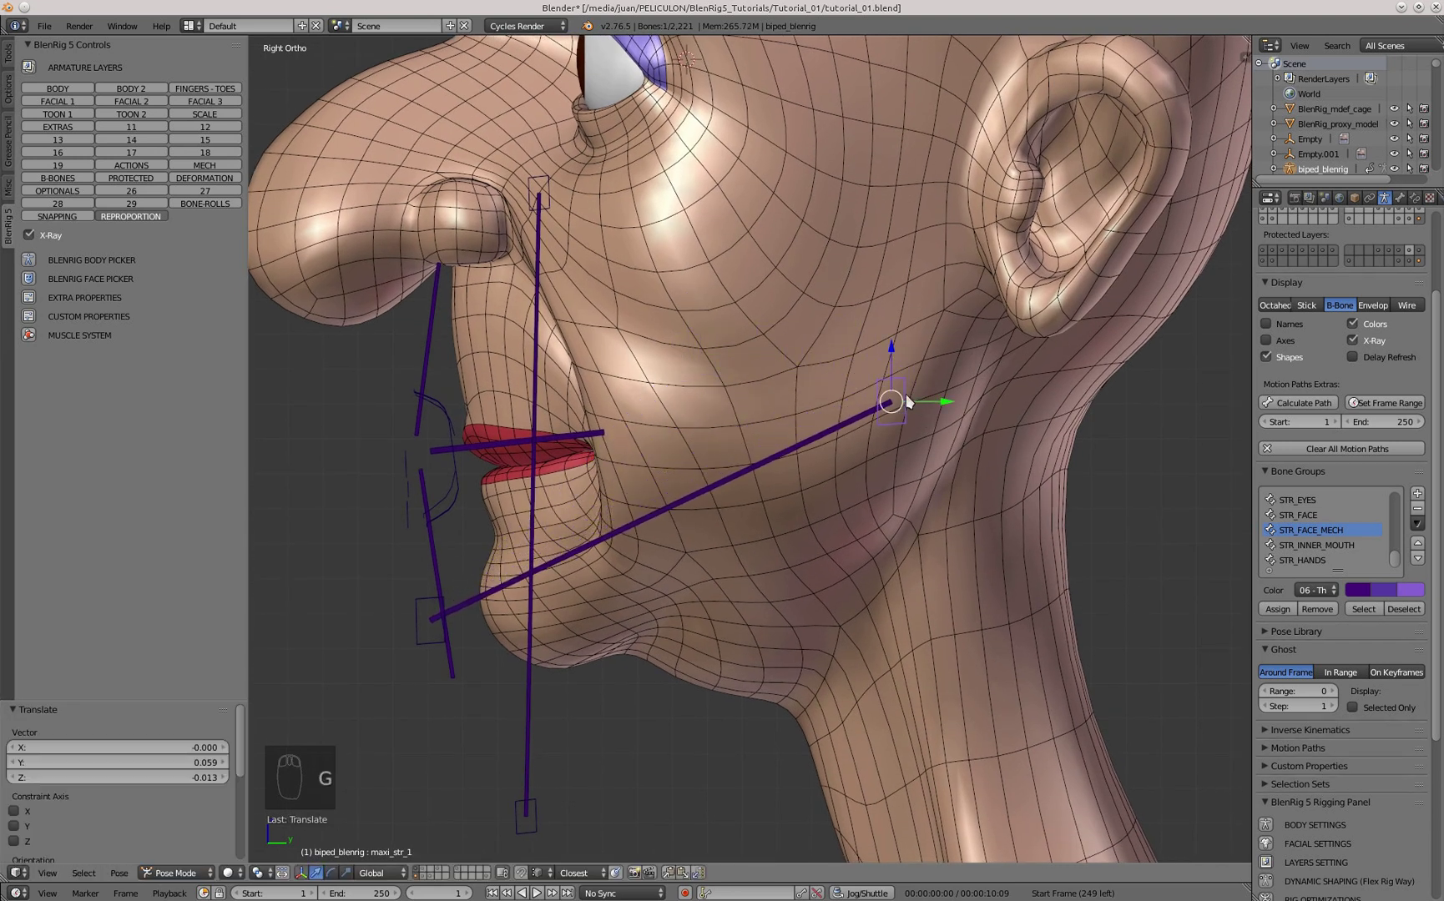
- Move maxi_str_2 to the front of the chin in side view, about 0.014 in Y and -0.006 in Z
scroll(810, 420, "down", 2)
right_click(561, 560)
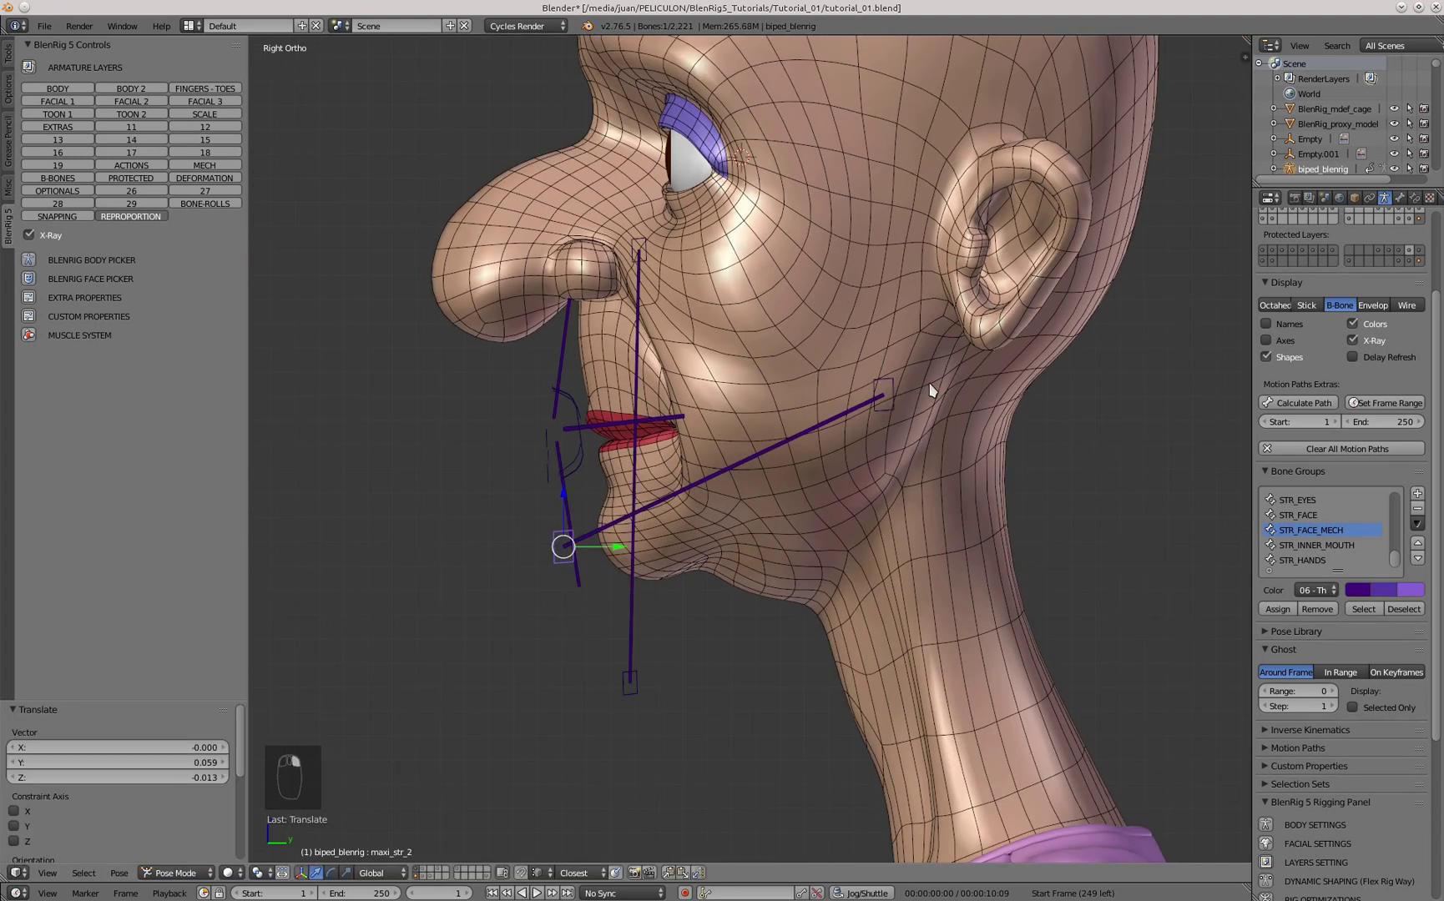
scroll(660, 499, "up", 1)
key("g")
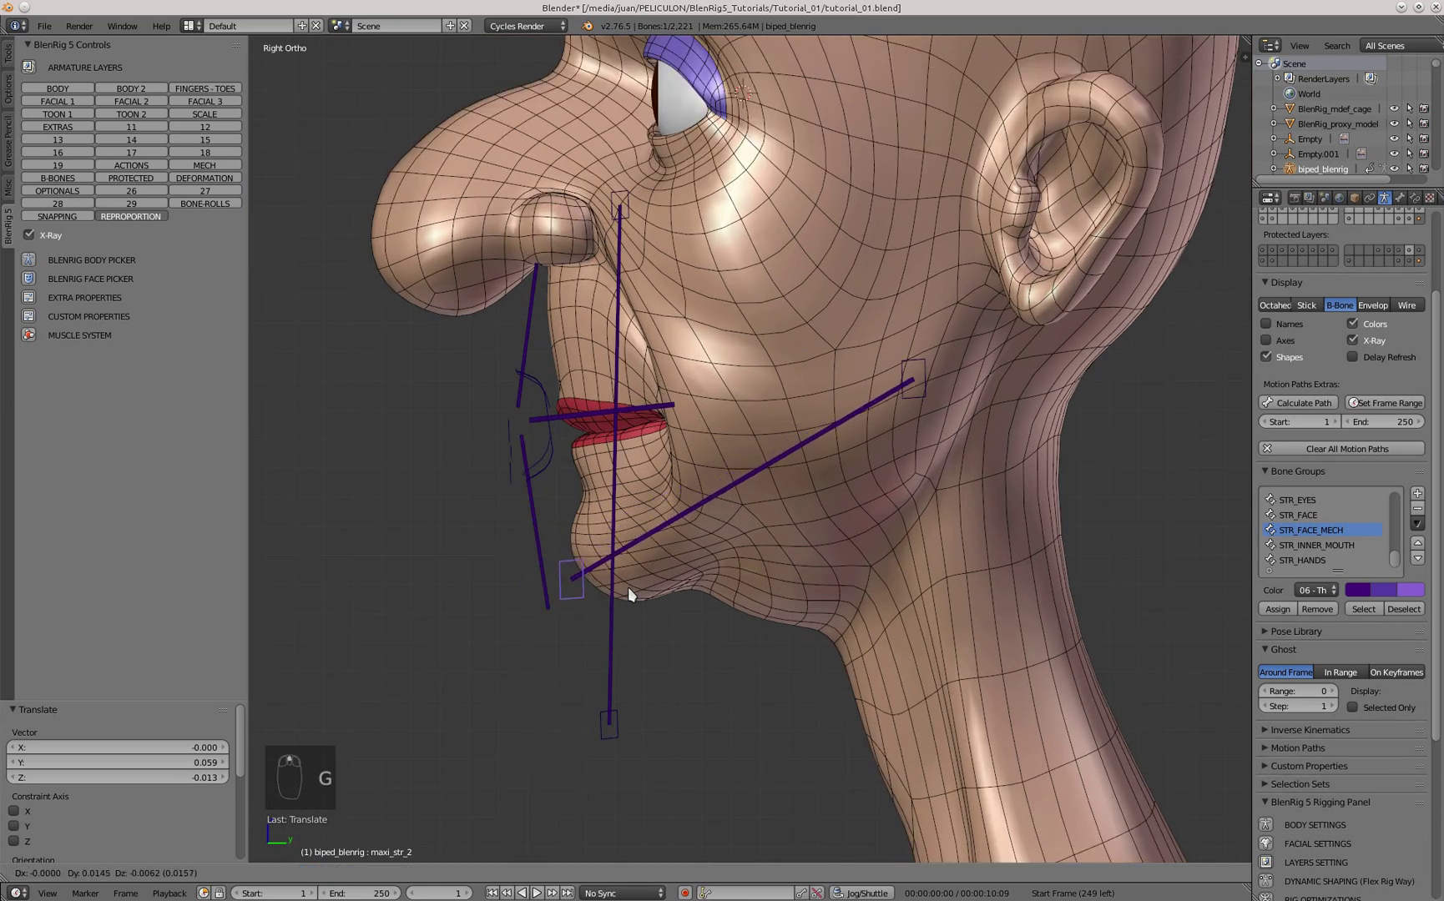
left_click(627, 587)
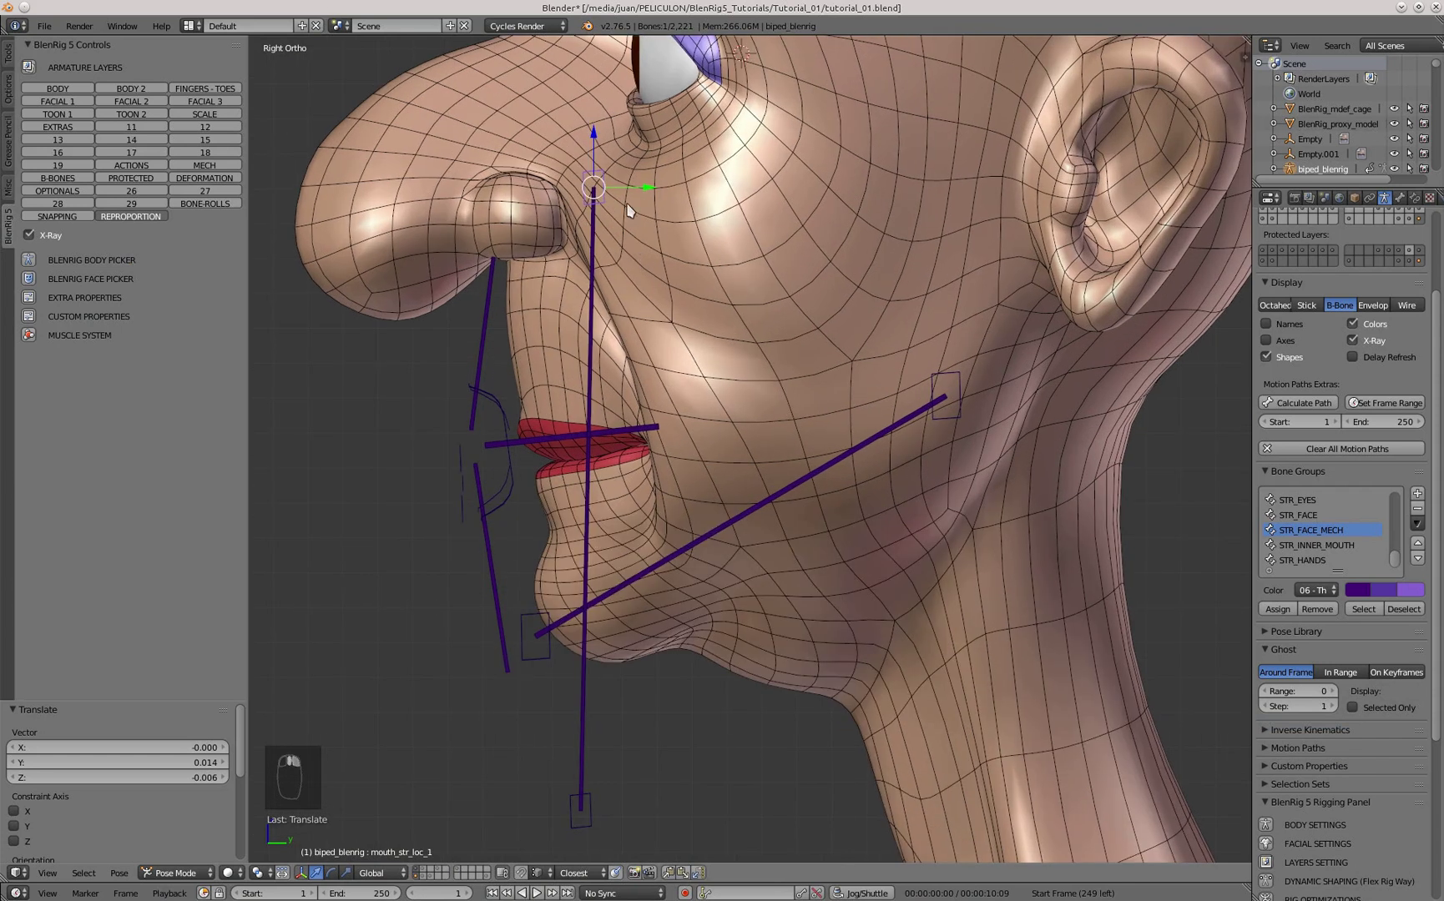
- Move mouth_str_loc_1 about -0.017 in Z beside the nostril and mouth_str_loc_2 about 0.011 in Y and 0.030 in Z below the chin
scroll(603, 251, "down", 2)
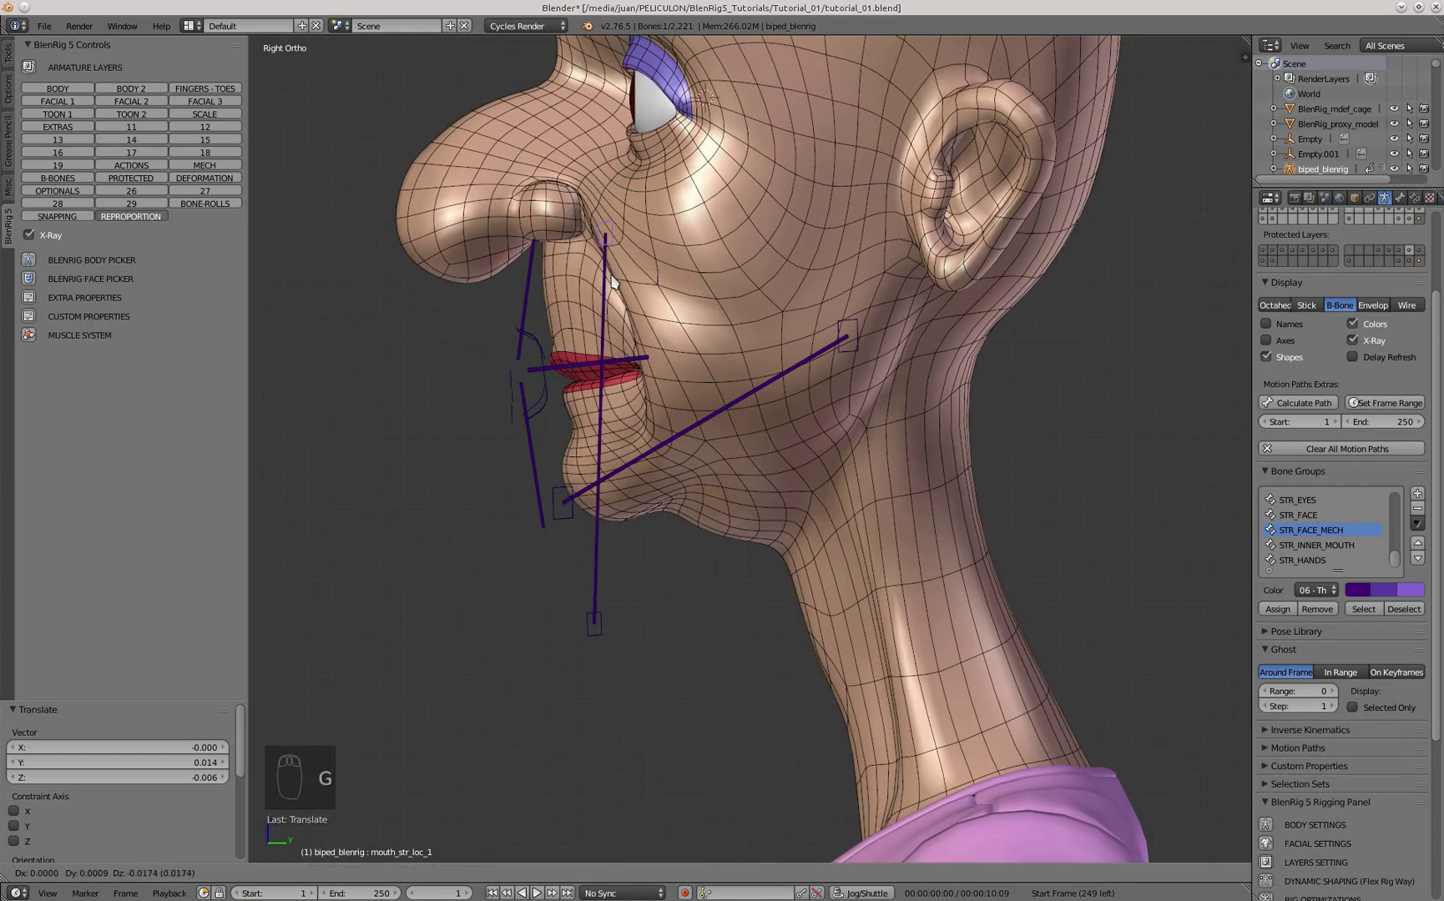
right_click(598, 628)
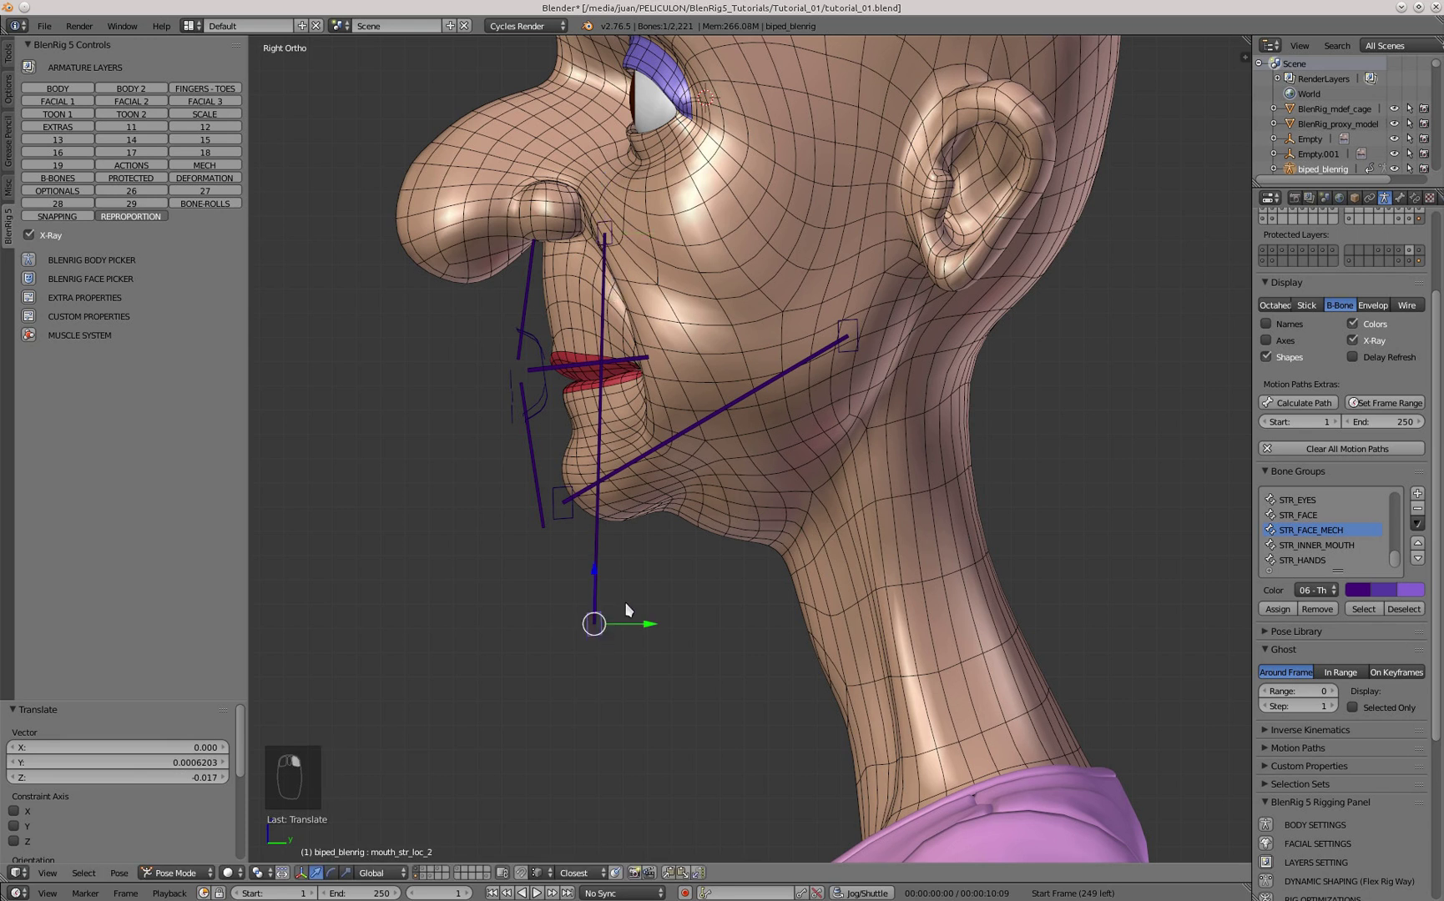
key("g")
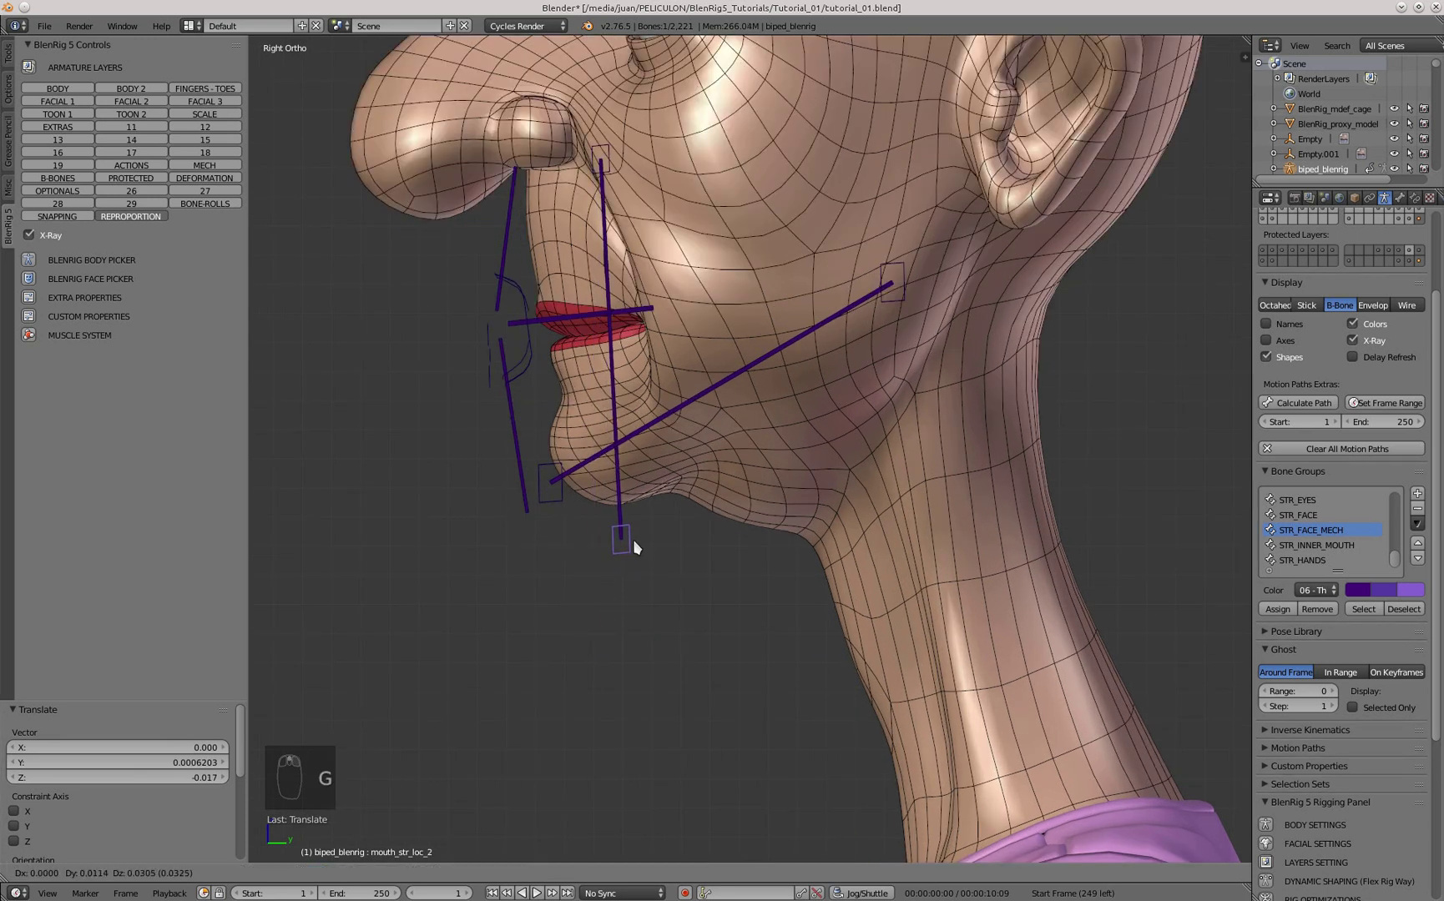
scroll(515, 460, "down", 2)
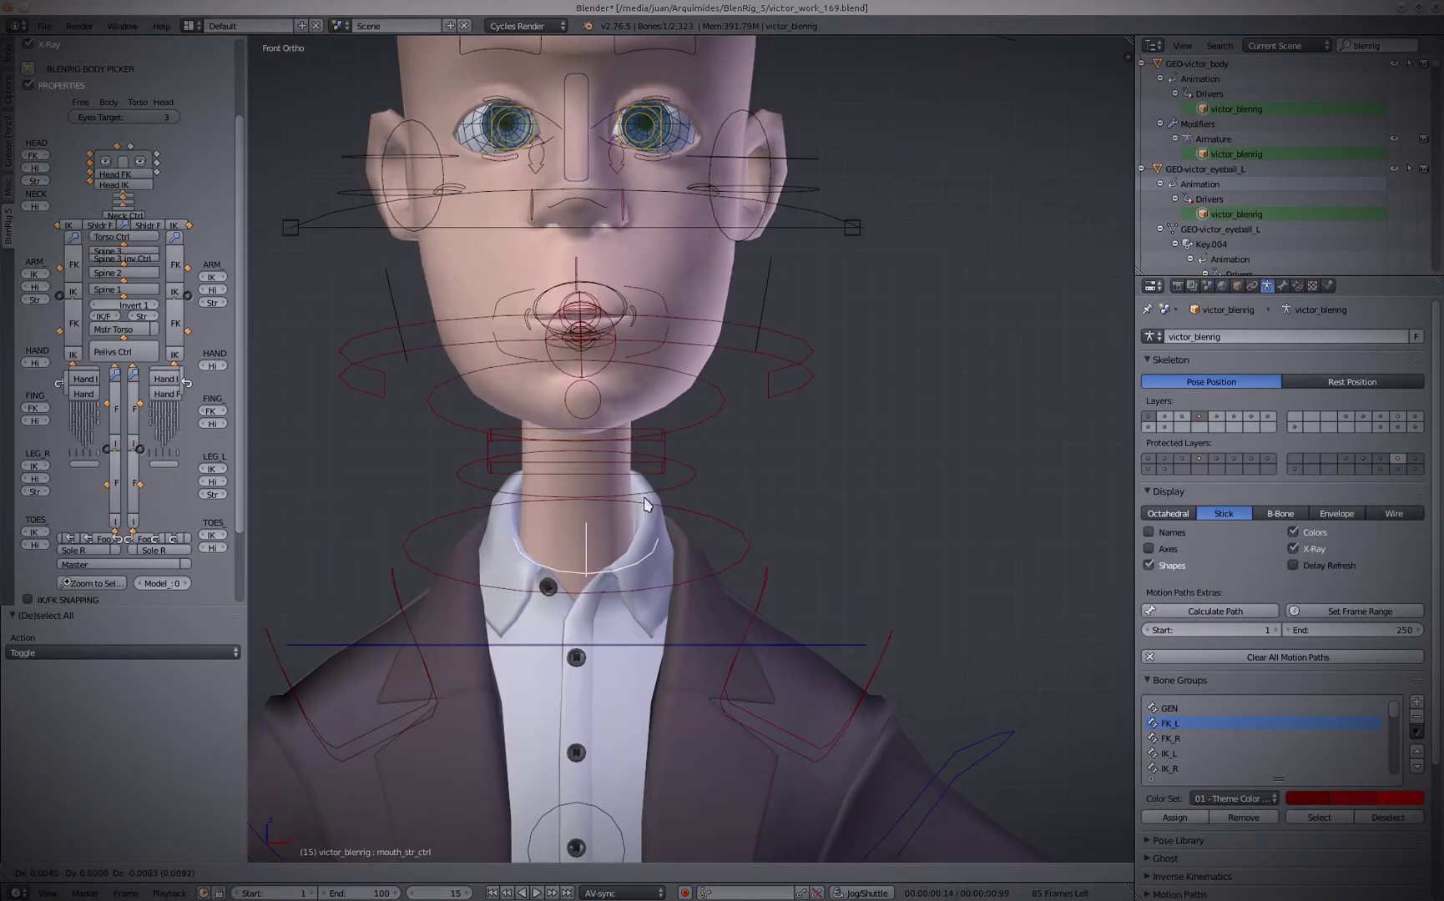
key("g")
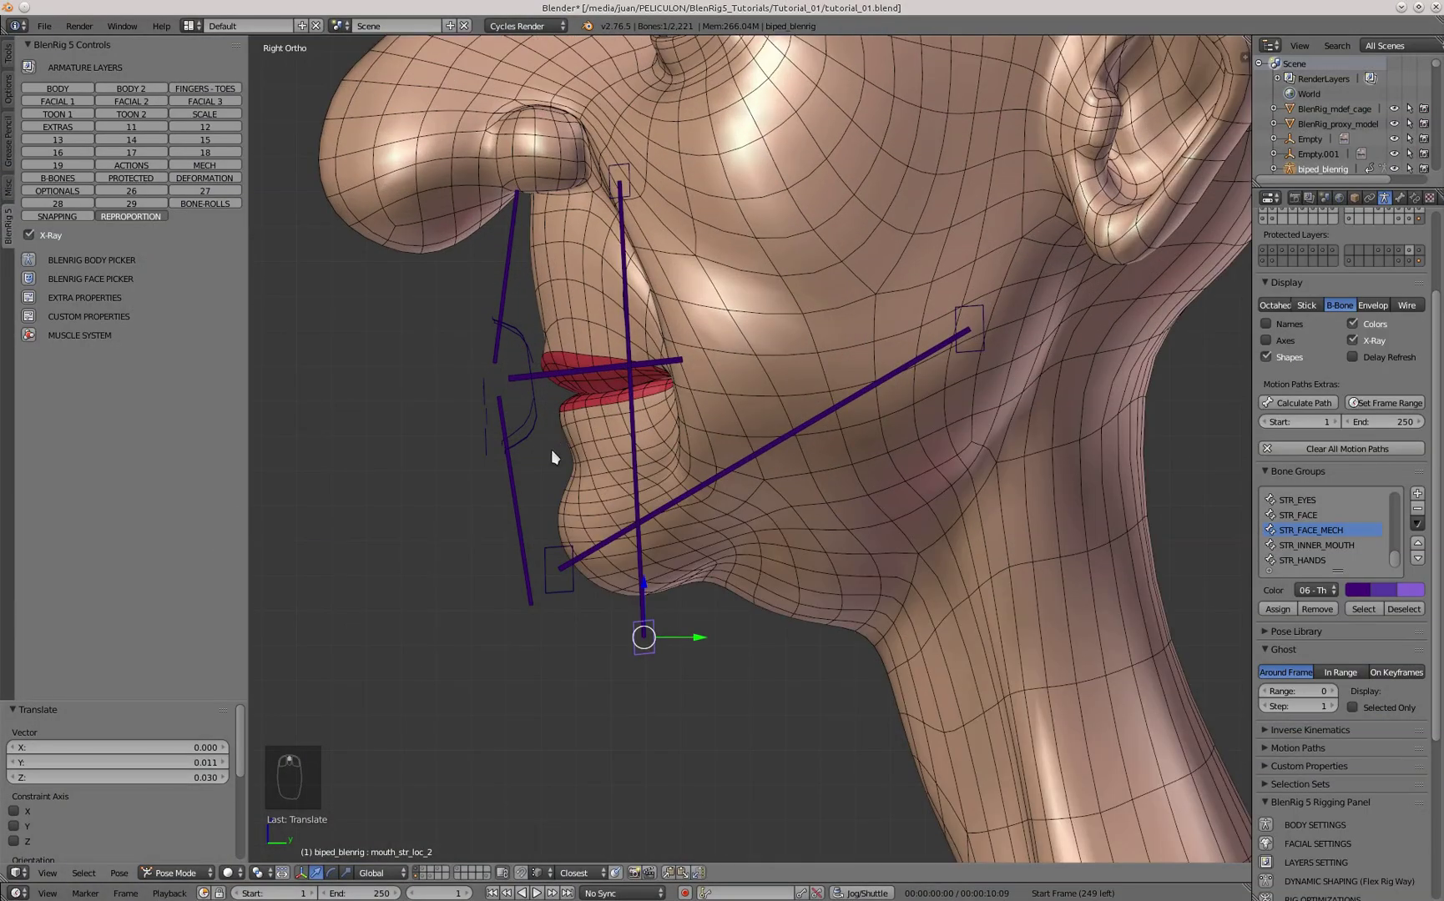
- Move mouth_mstr_str onto the lips in side view, about 0.016 in Y and -0.005 in Z, and refine it by about 0.001 in Y
left_click(536, 418)
mouse_move(536, 418)
middle_mouse_down()
mouse_move(566, 417)
mouse_move(537, 417)
middle_mouse_up()
key("KP_3")
scroll(539, 417, "up", 3)
key("g")
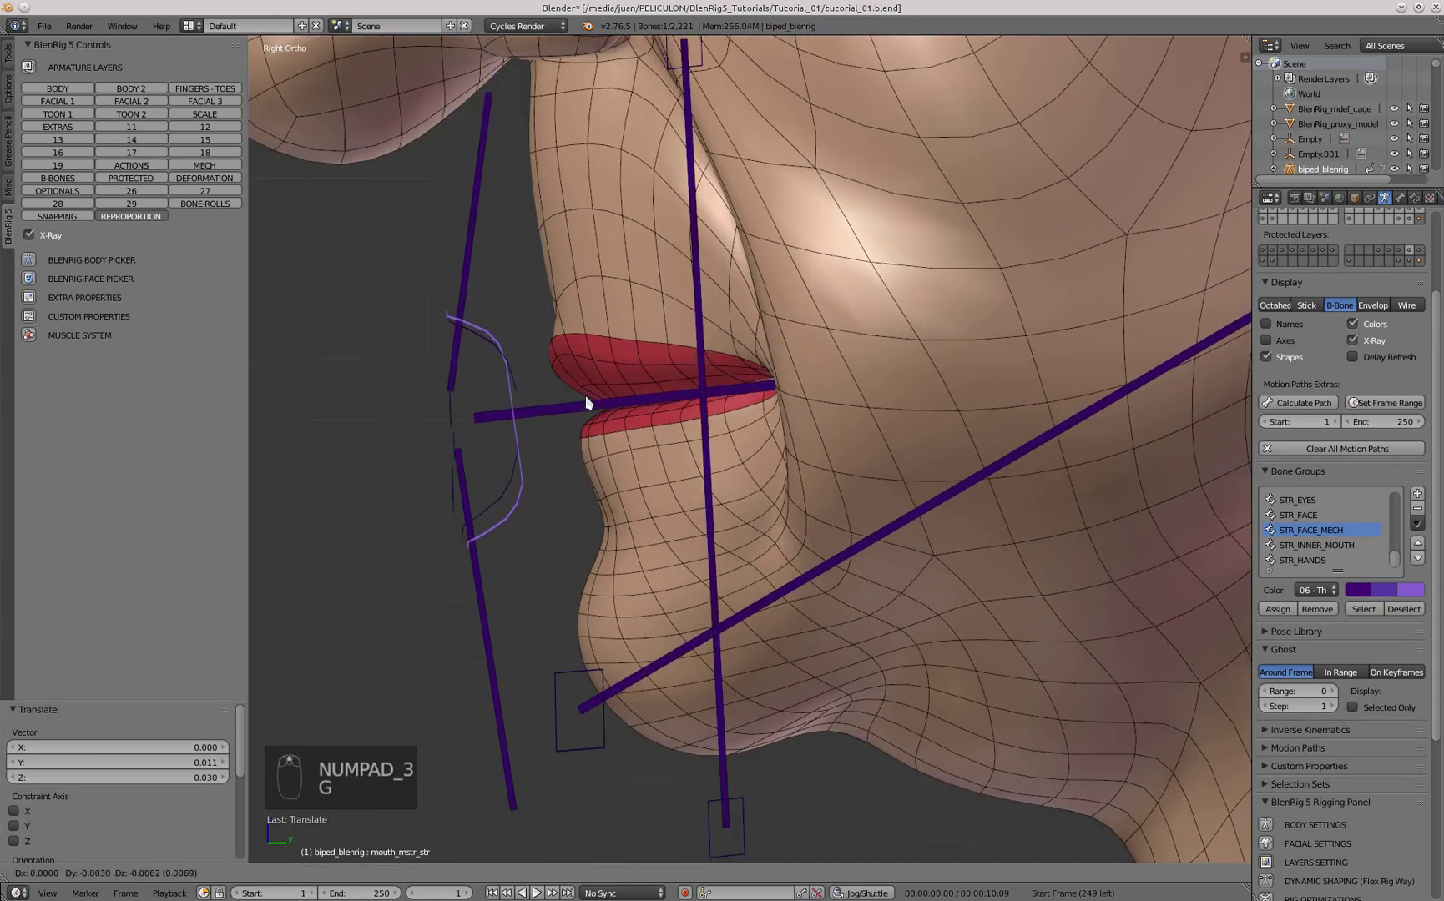
right_click(570, 351)
key("g")
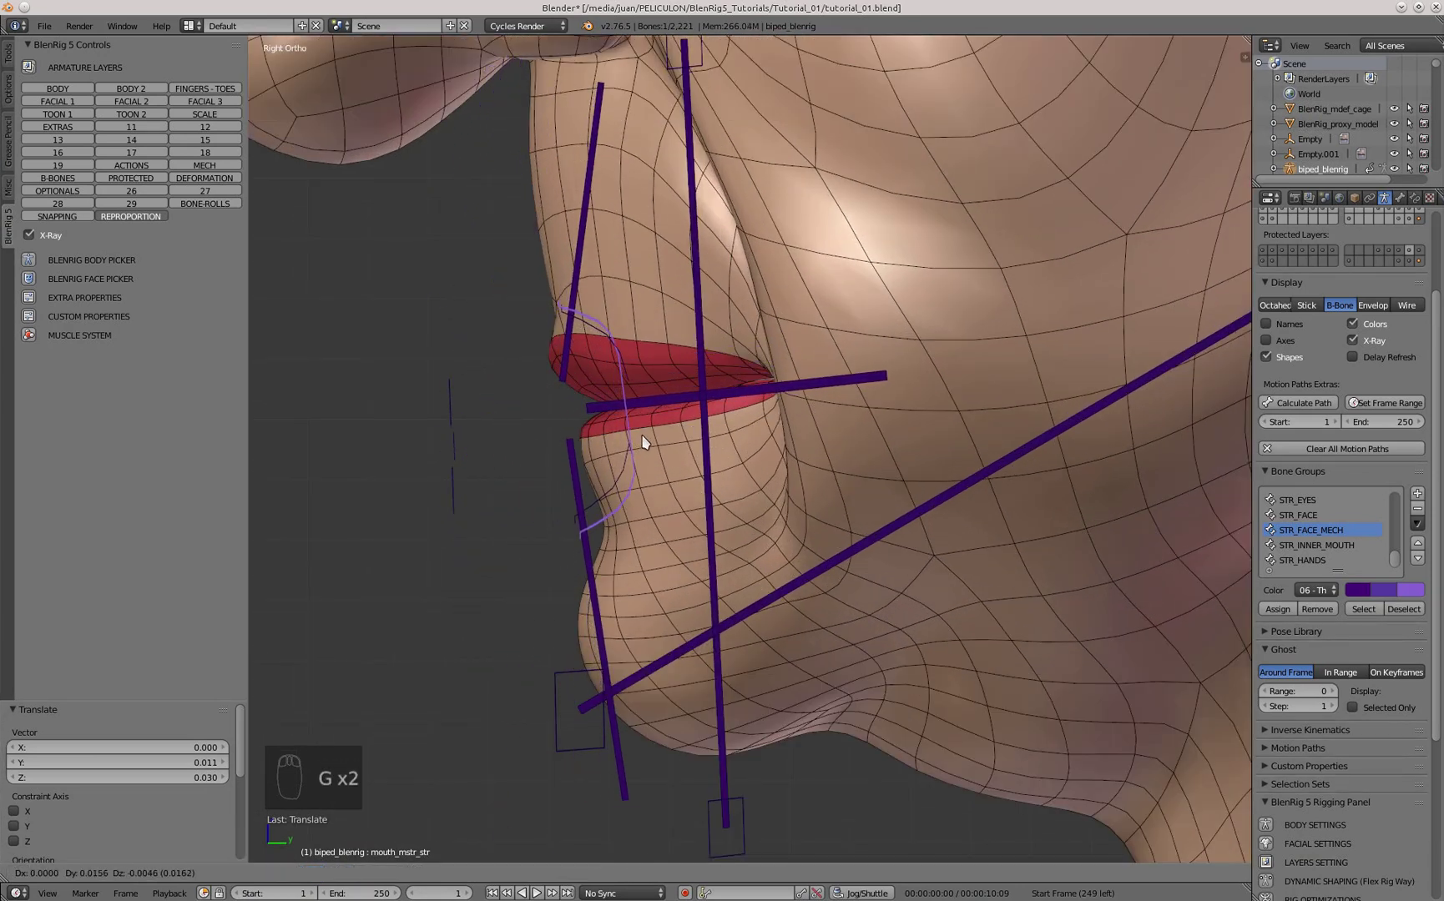
left_click(645, 443)
scroll(618, 431, "up", 1)
key("g")
scroll(629, 432, "down", 3)
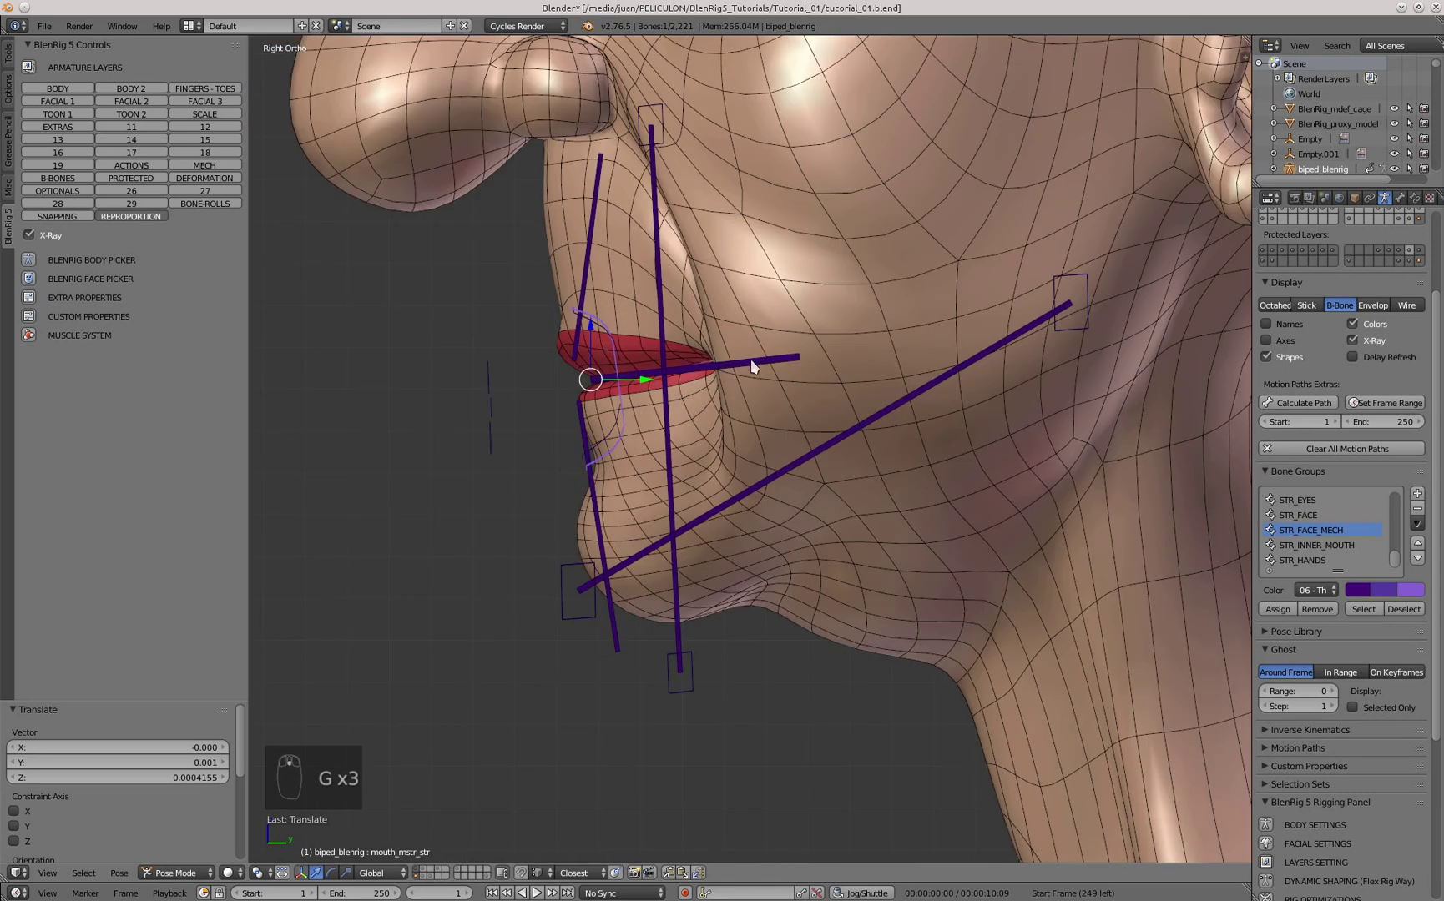
- Move the rear end of the horizontal mouth bone about 0.013 in Y and 0.002 in Z in side view
right_click(773, 362)
middle_click_drag(803, 393, 622, 442, "shift")
scroll(647, 377, "down", 1)
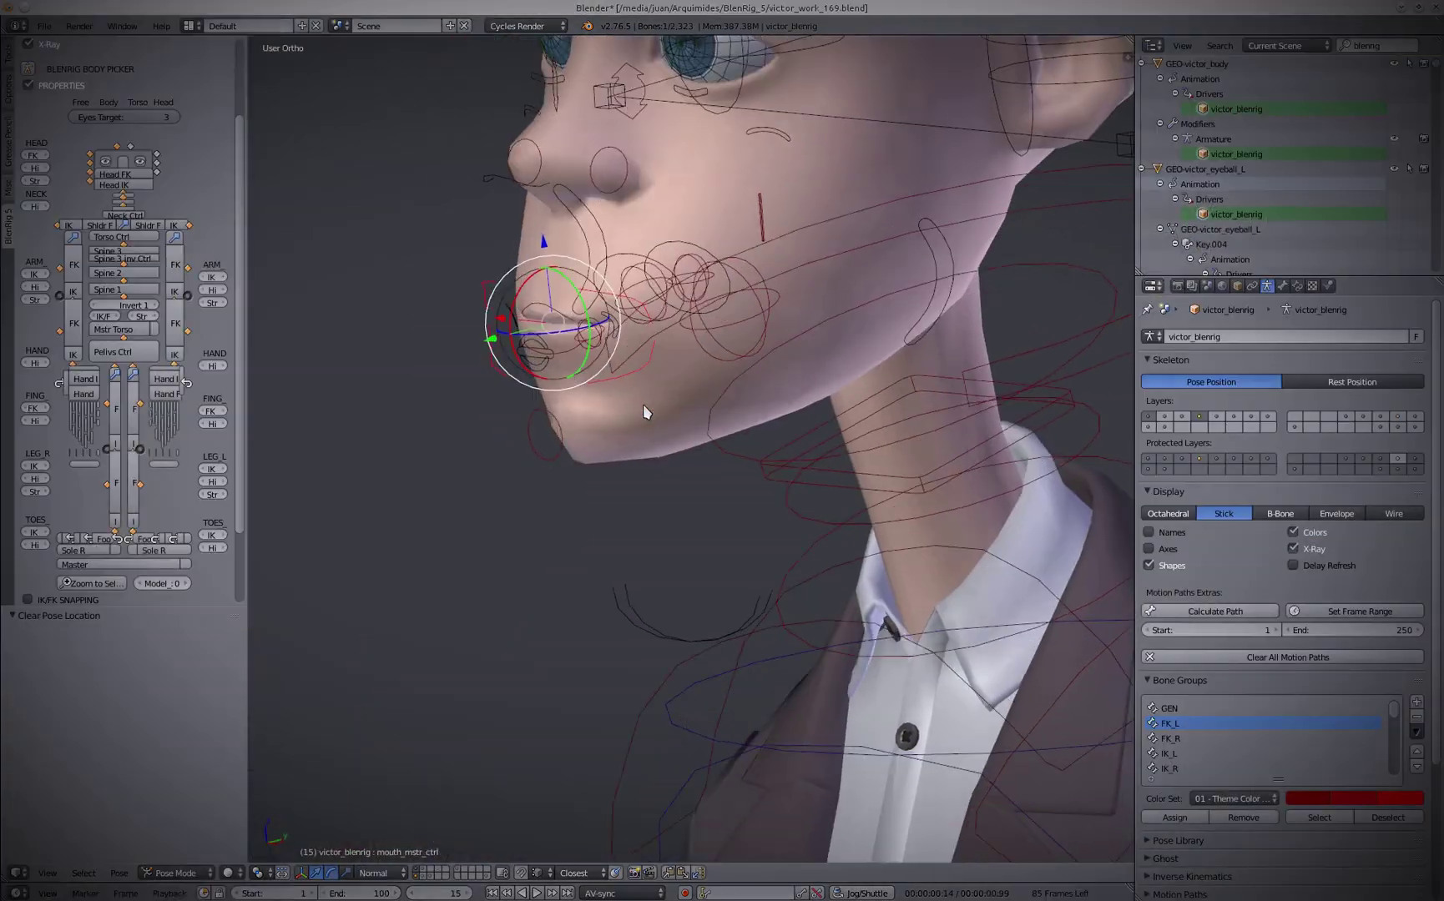
- Switch to victor_work_169.blend and test how the mouth follows when mouth_mstr_ctrl is moved and rotated
key("g")
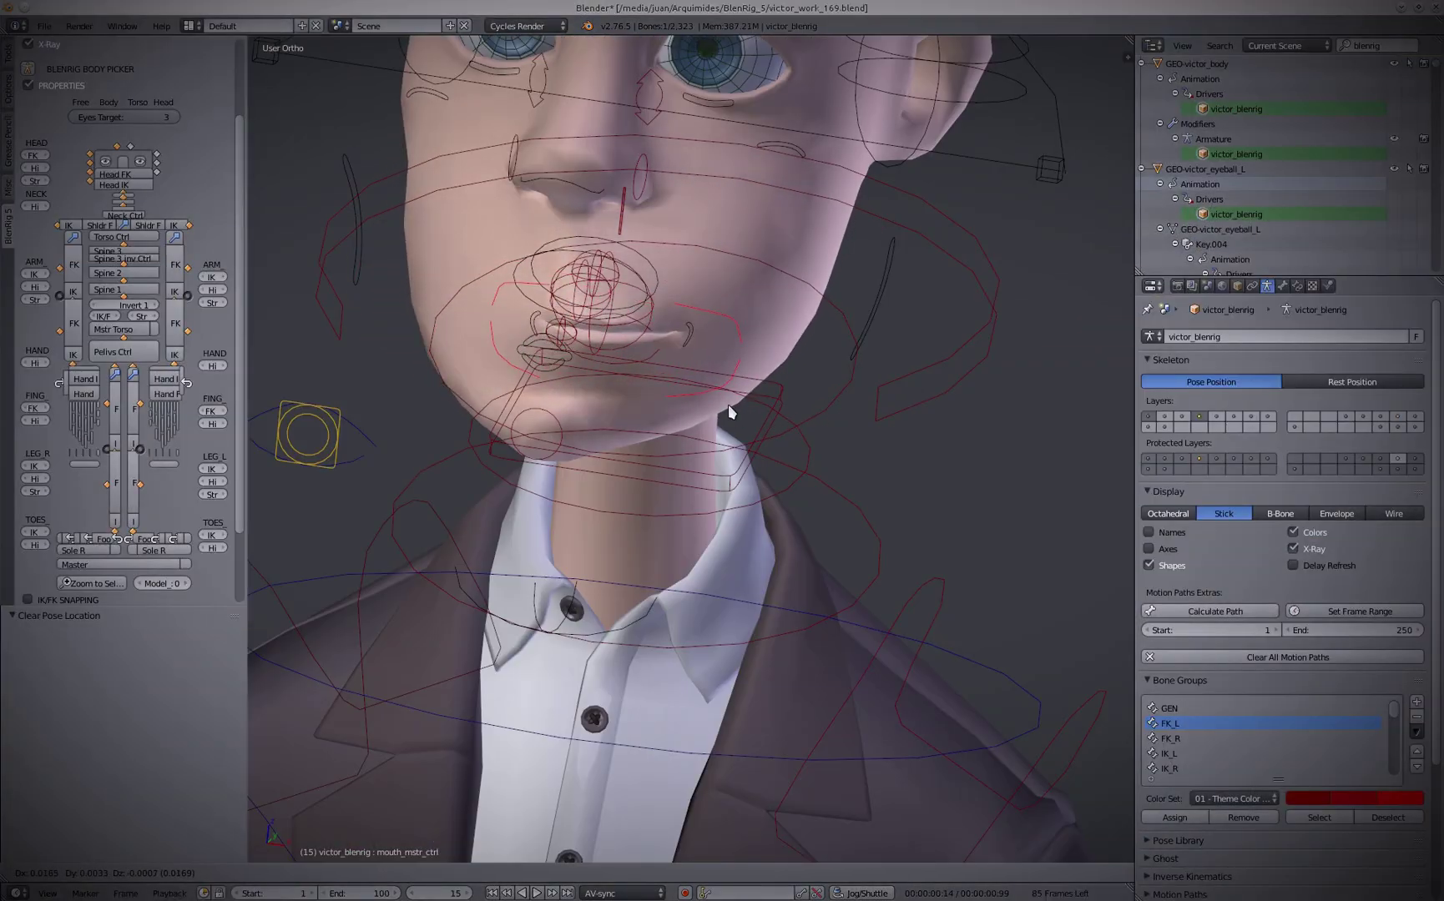
left_click(728, 404)
middle_click_drag(784, 392, 742, 393)
key("g")
left_click(646, 360)
middle_click_drag(646, 361, 777, 309)
key("r")
left_click(805, 300)
- Move mouth_ctrl_str in front of the lower lip by about 0.013 in Y and -0.013 in Z, then adjust it 0.006 in Z and -0.006 in Y
key("g")
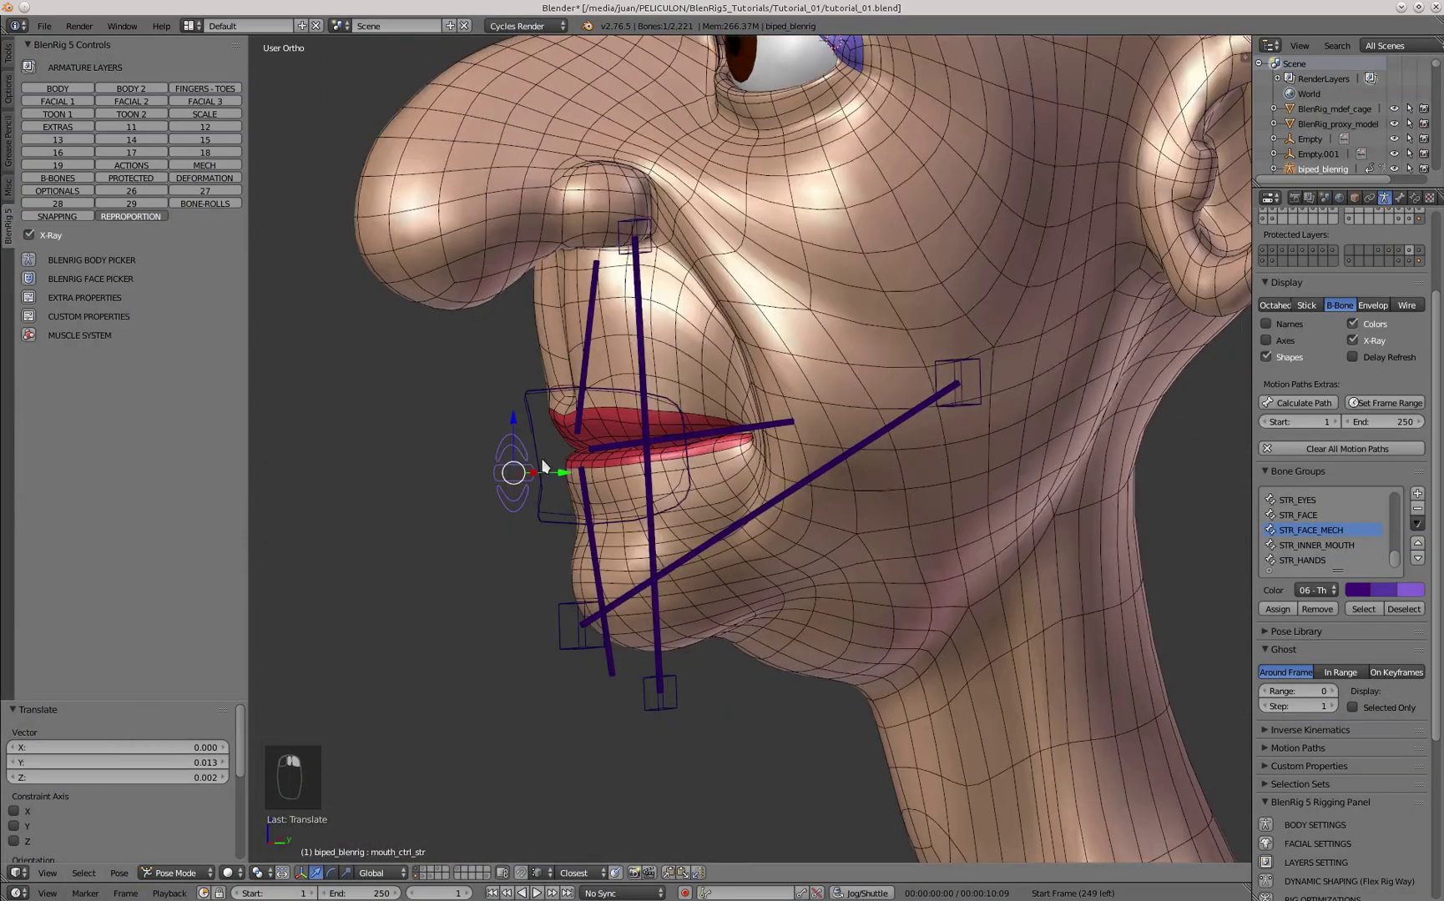
key("KP_3")
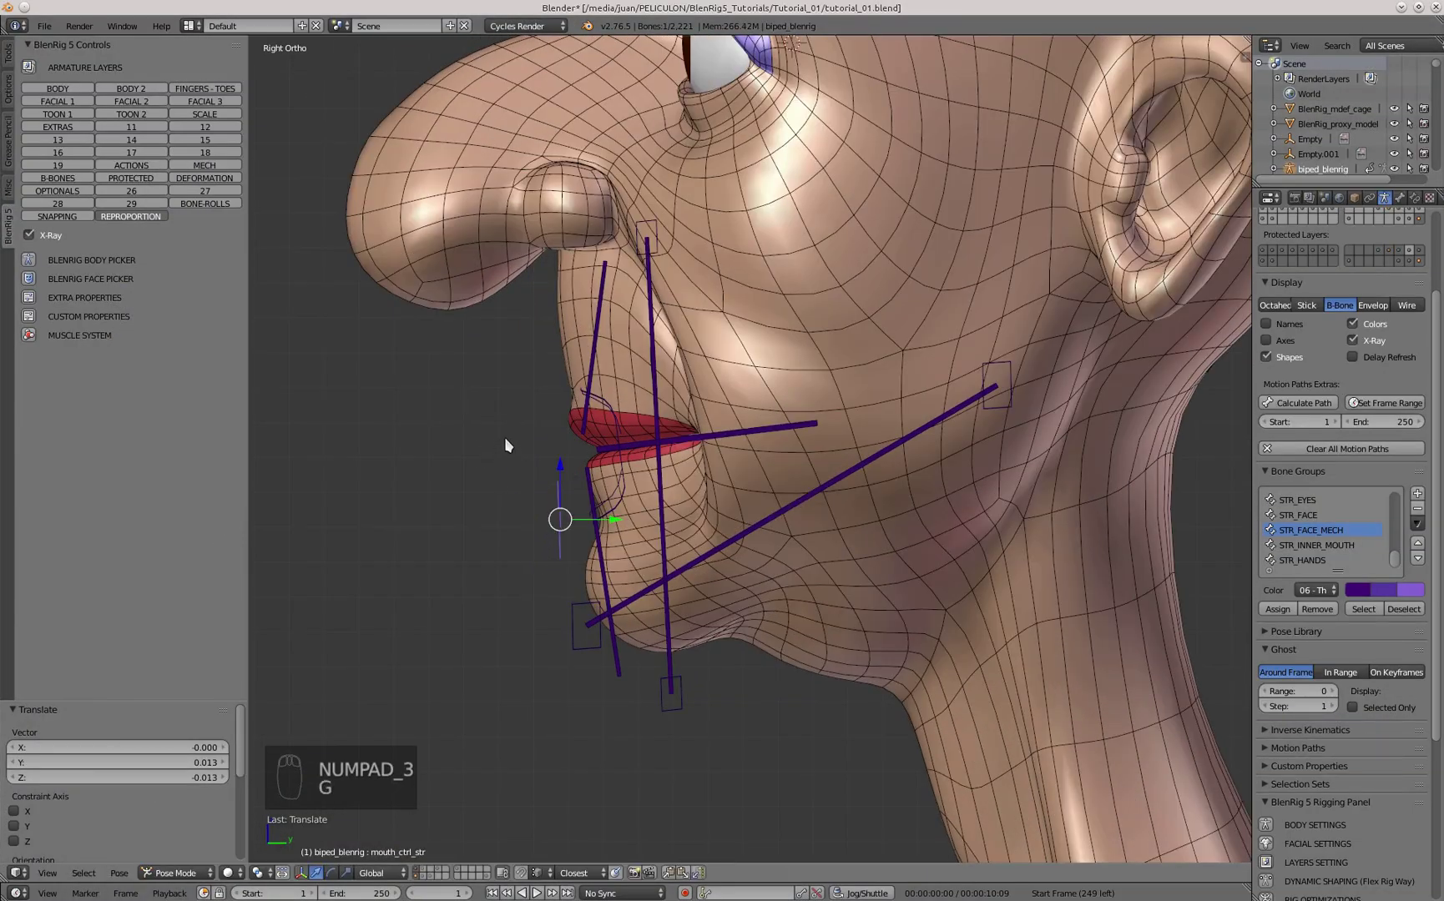
key("KP_1")
key("g")
middle_click(507, 429)
left_click(507, 419)
key("KP_3")
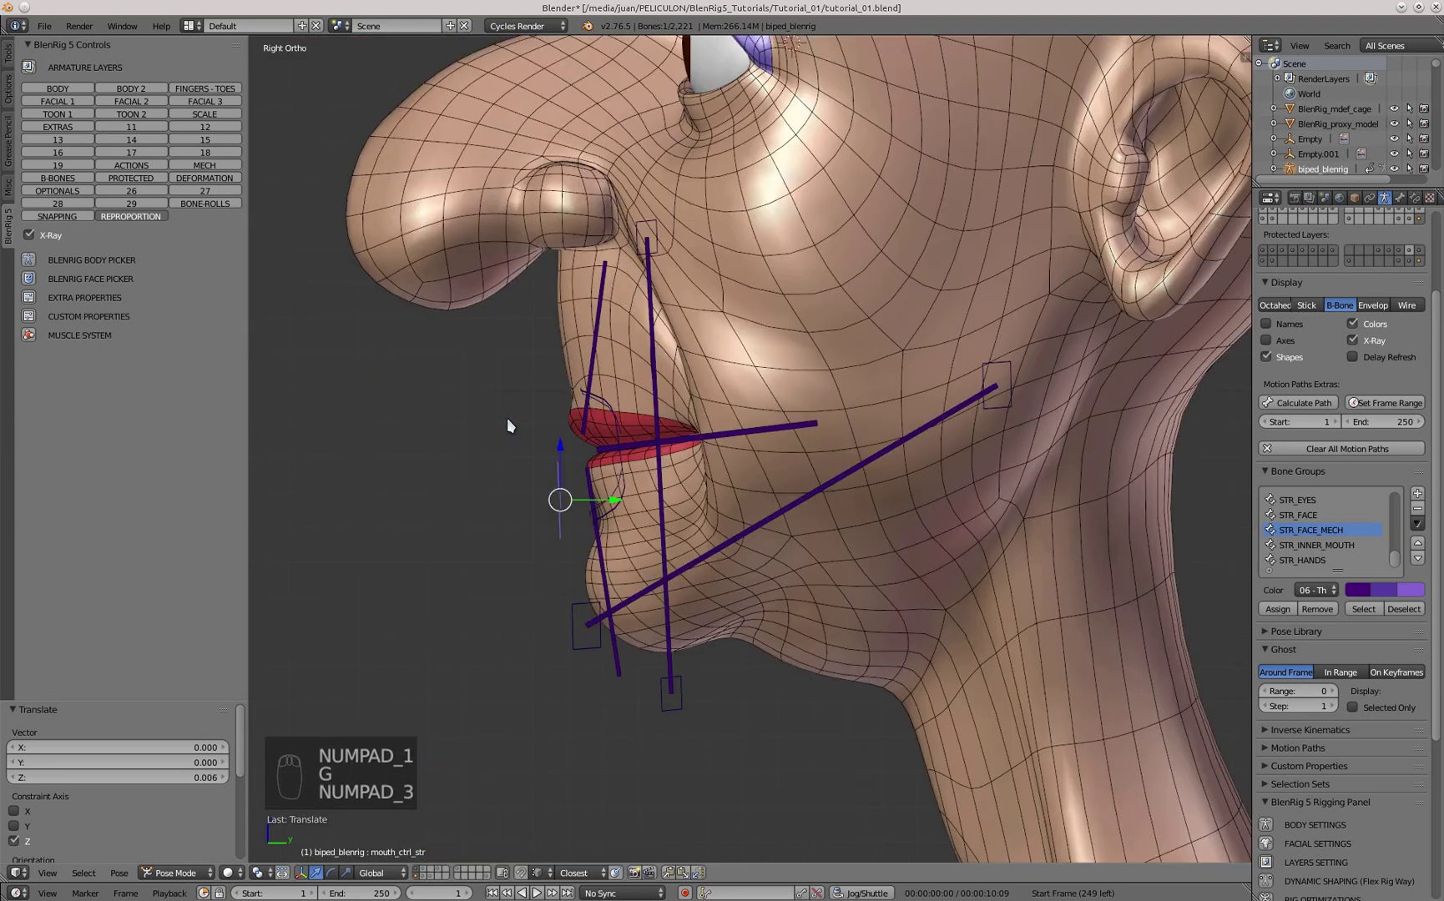
scroll(580, 469, "up", 4)
key("g")
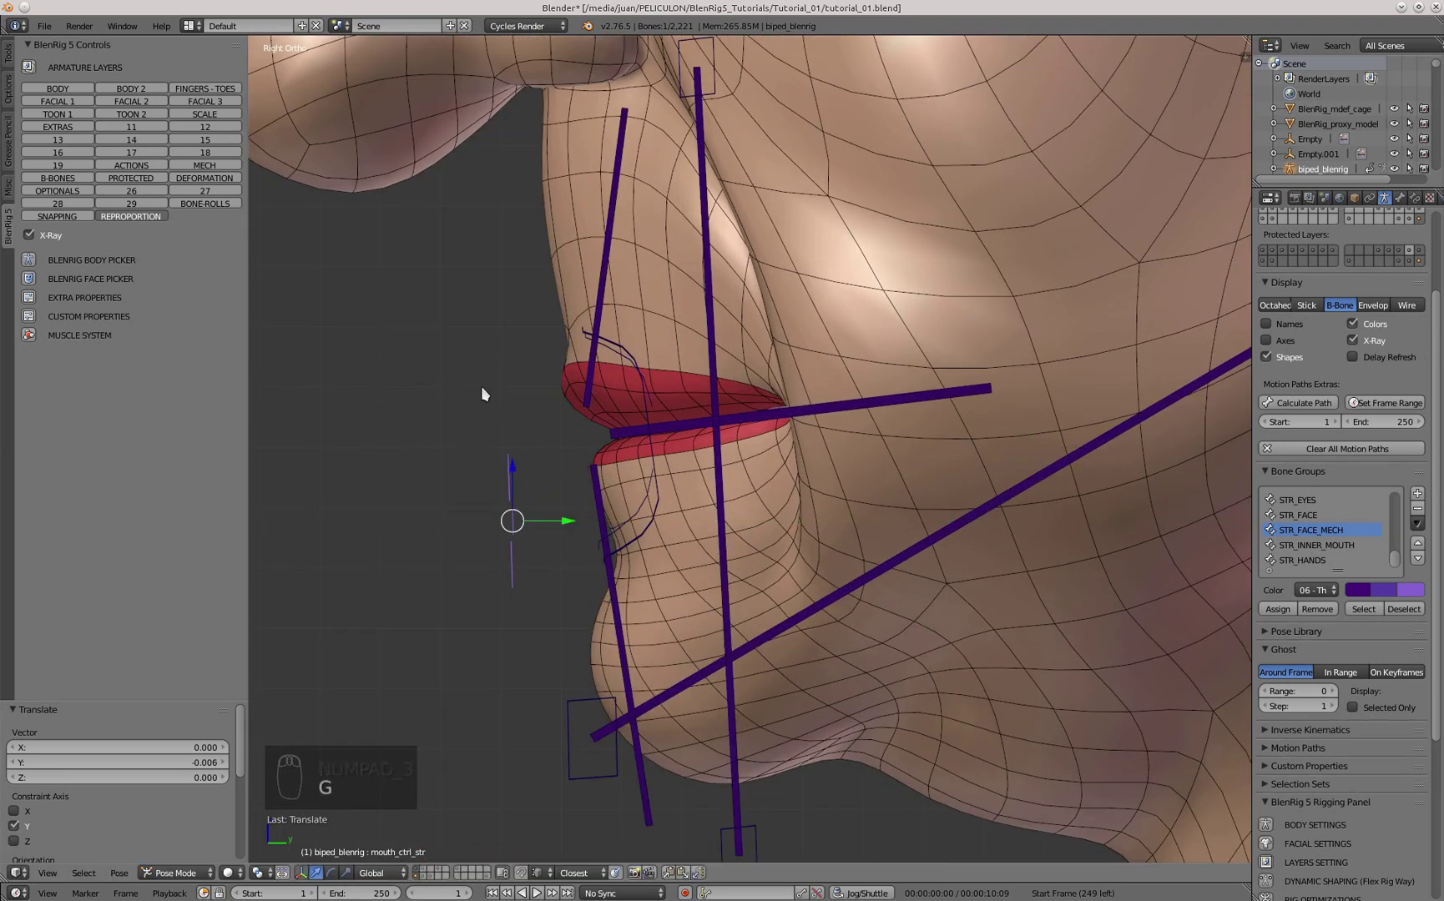
- Move mouth_mstr_up_str about -0.006 in Y at the upper lip, and lip_up_loc about -0.010 in Y and 0.011 in Z
scroll(483, 394, "down", 2)
right_click(552, 388)
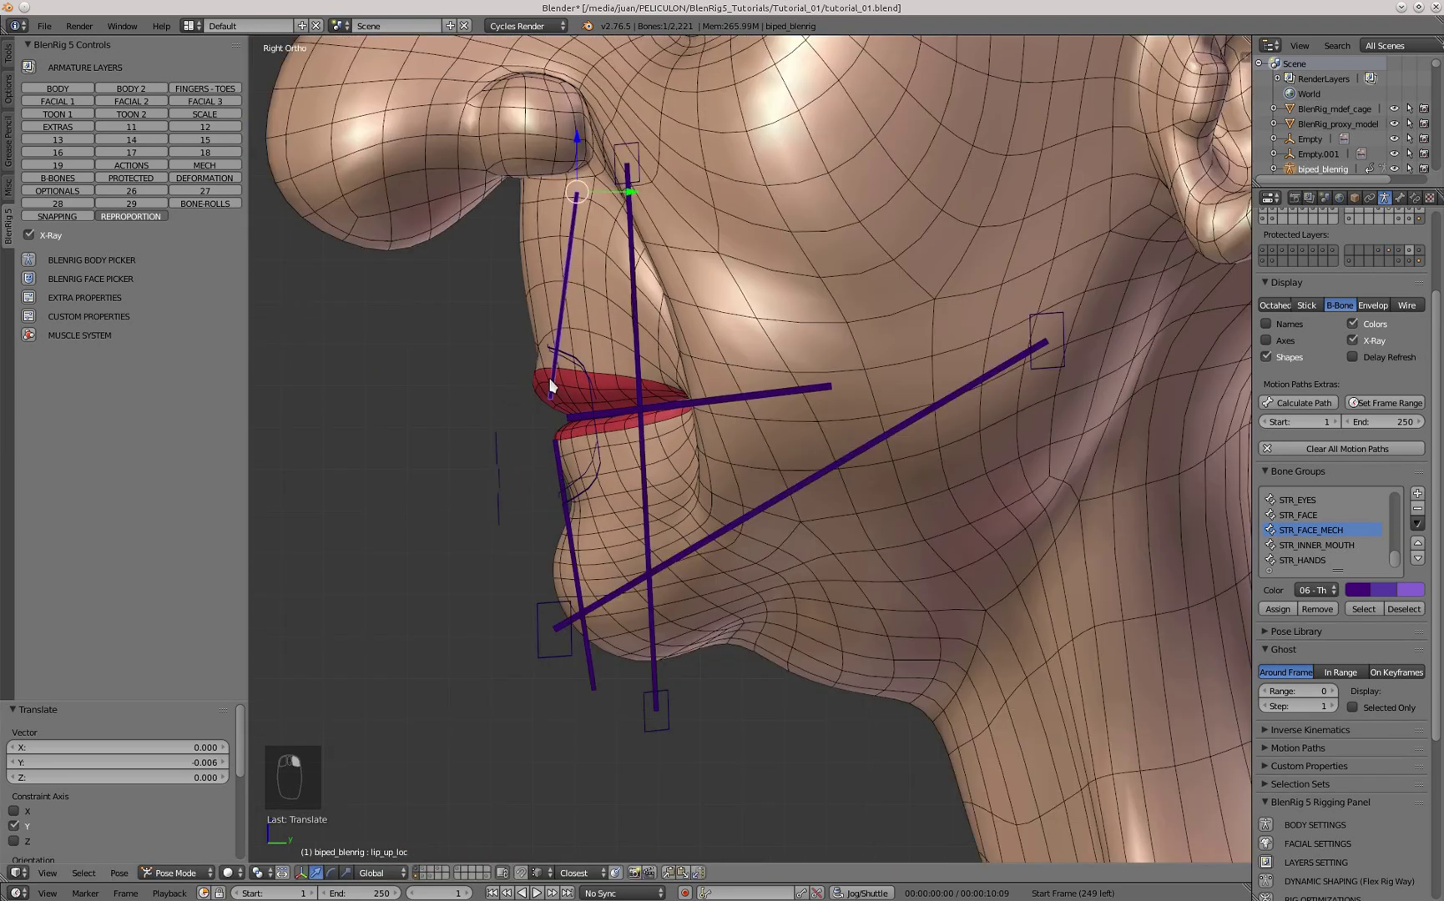
scroll(555, 384, "up", 3)
key("g")
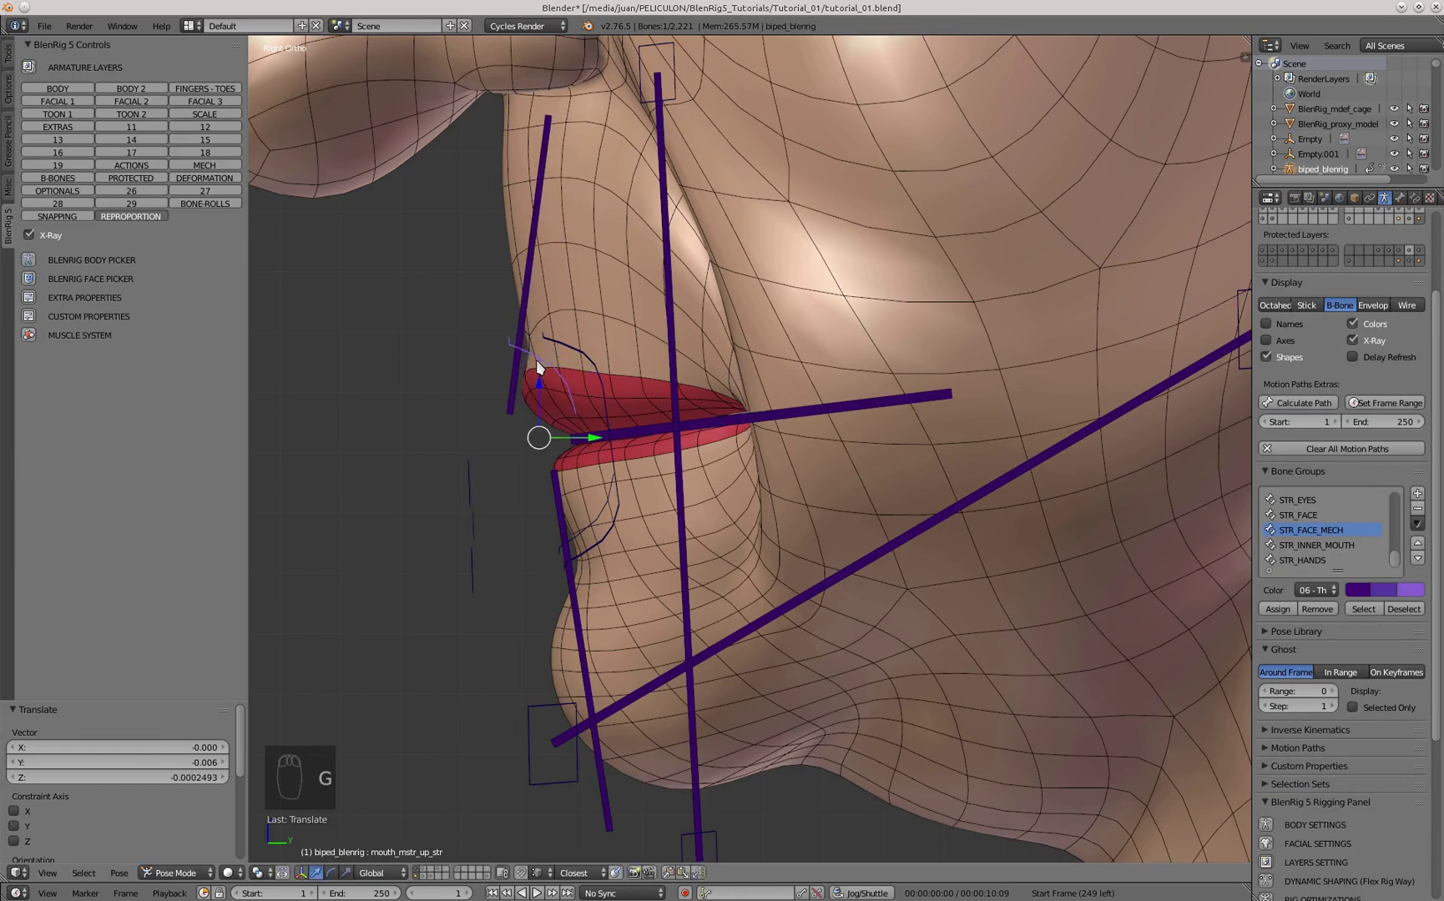
right_click(543, 148)
key("g")
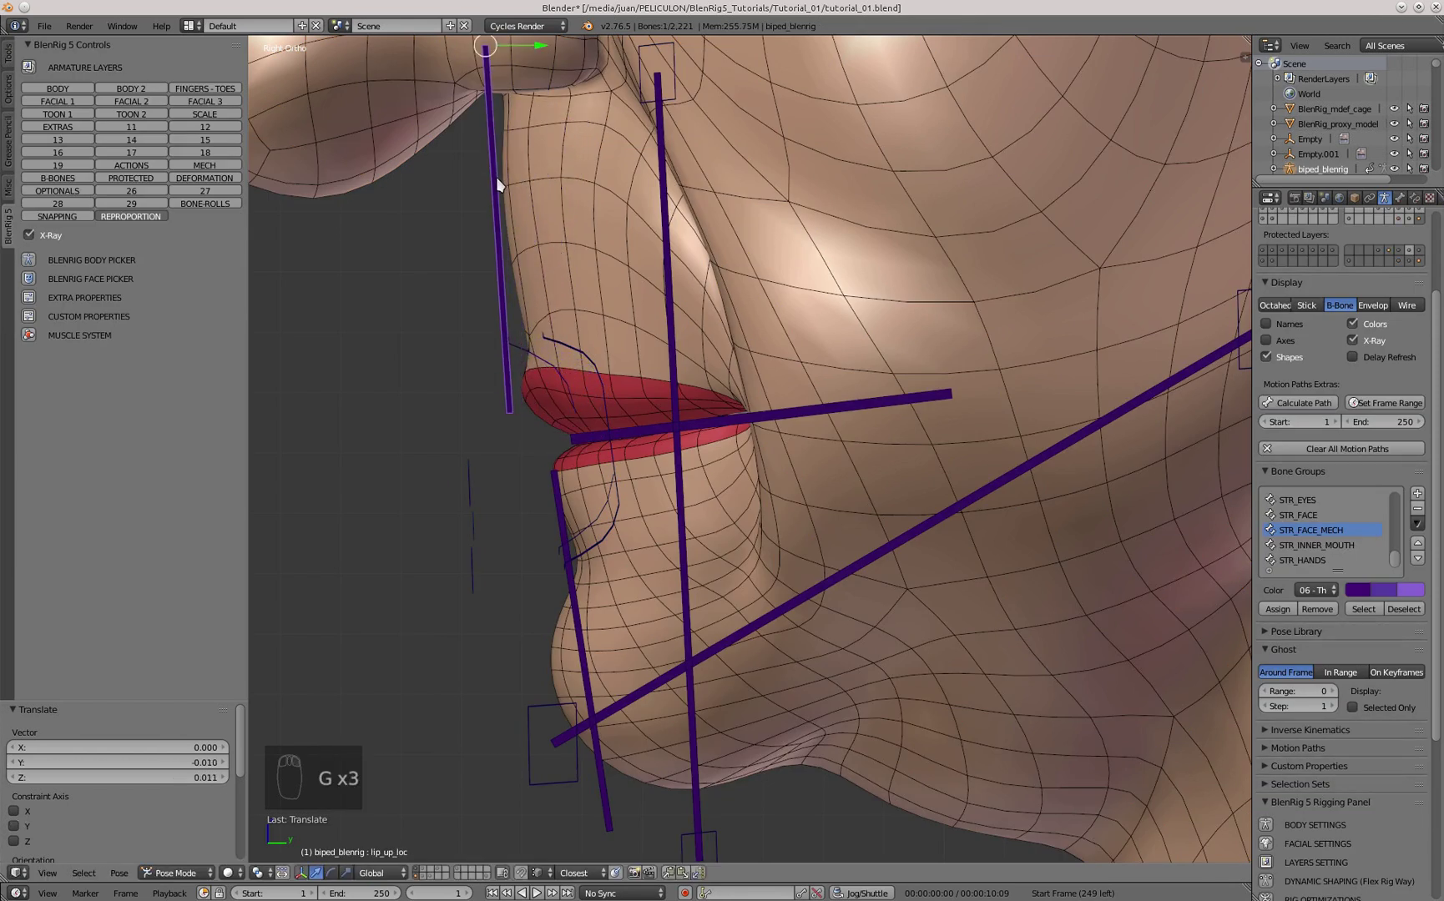
- Switch the rig's bone display to Stick, keeping only the STR_FACE_MECH bones shown
scroll(503, 250, "down", 4)
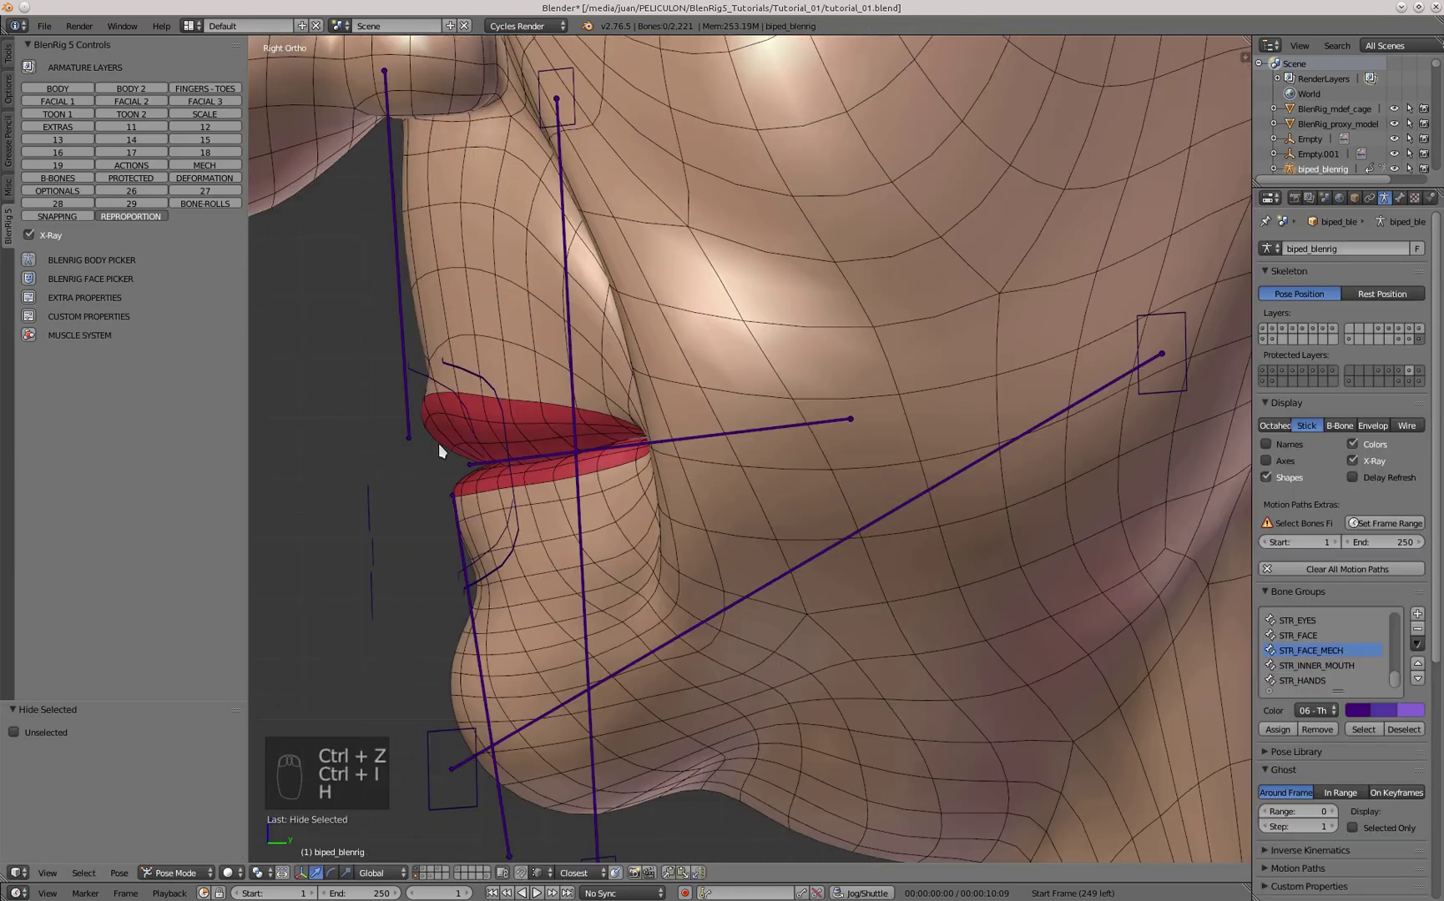
scroll(439, 447, "down", 3)
scroll(516, 450, "up", 3)
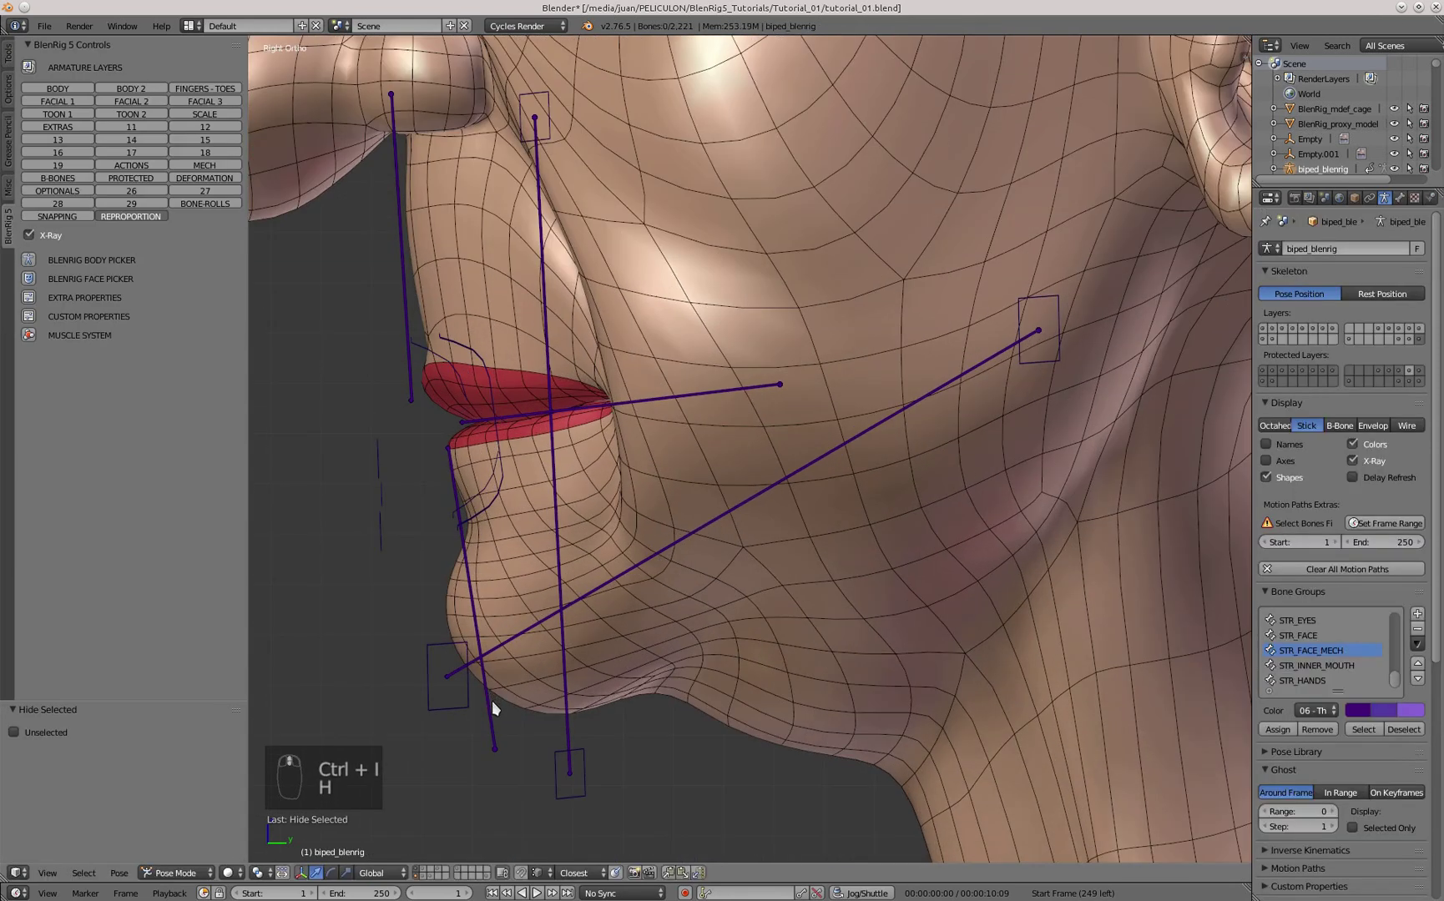
- Move lip_low_loc in front of the chin in side view, about -0.010 in Y and 0.023 in Z
middle_click_drag(492, 701, 548, 674, "shift")
right_click(546, 671)
key("g")
left_click(502, 571)
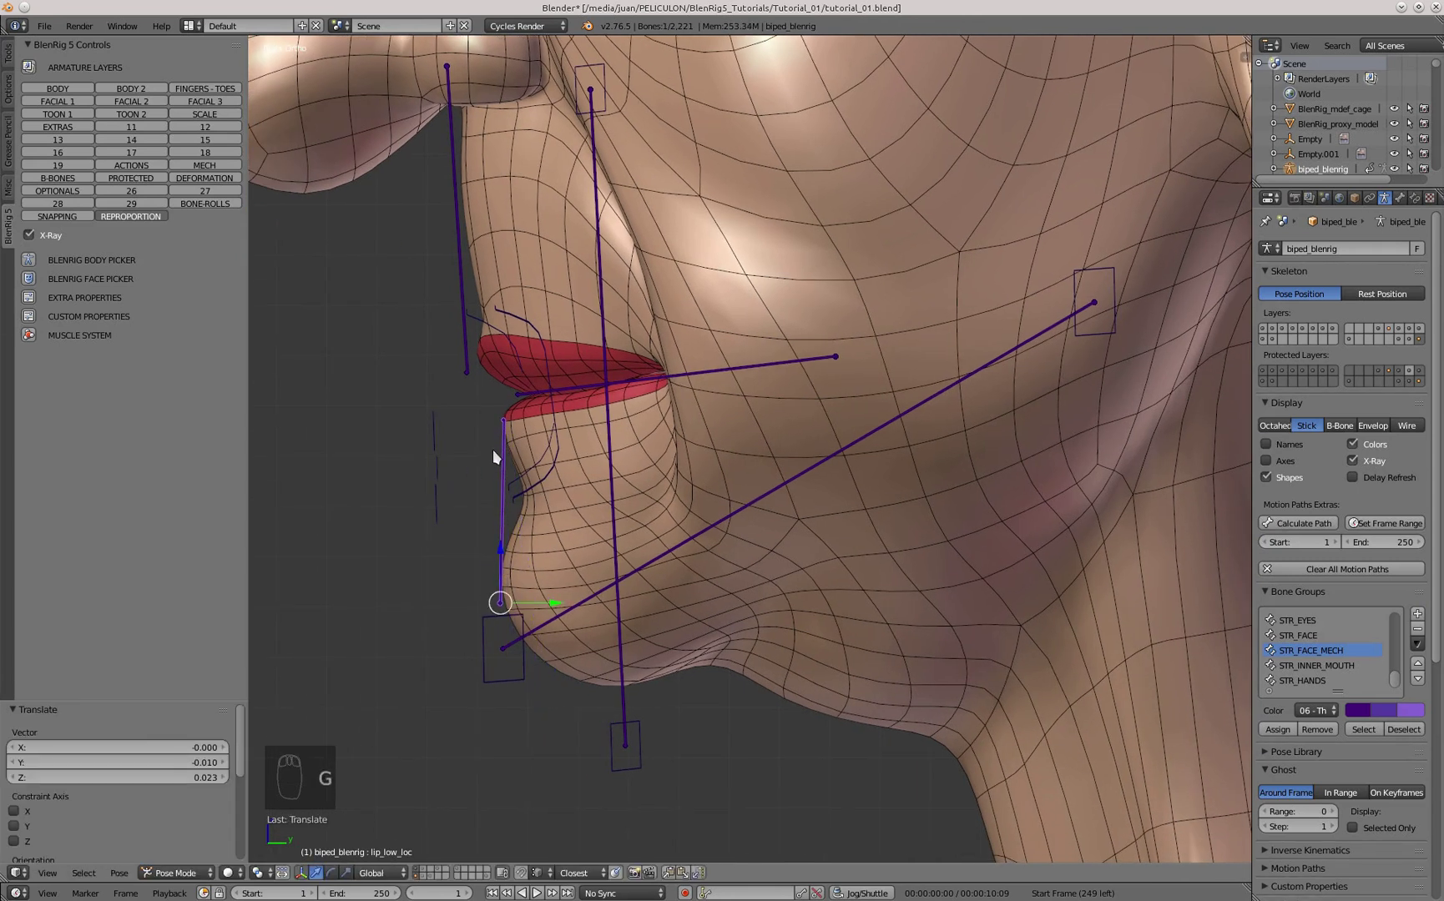
- Nudge lip_up_loc about -0.001 in Z above the upper lip, and unhide all of the rig's bones
left_click(450, 104)
scroll(450, 104, "down", 5)
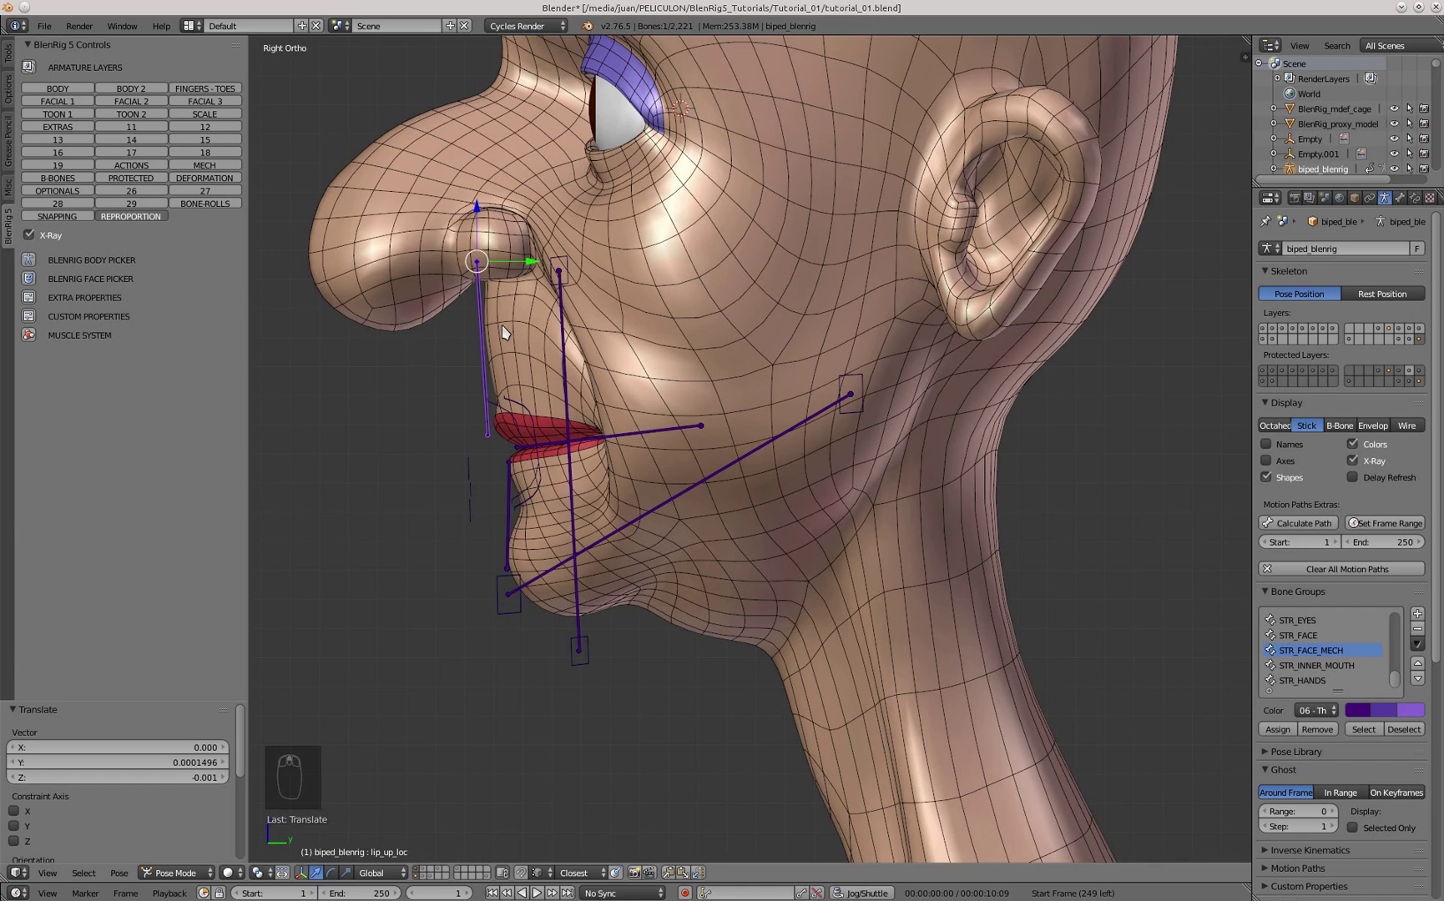
key("alt+h")
key("a")
- In wireframe side view, move tongue_str to the tongue's root, about 0.058 in Y and -0.005 in Z
key("KP_3")
key("z")
scroll(709, 515, "up", 5)
key("g")
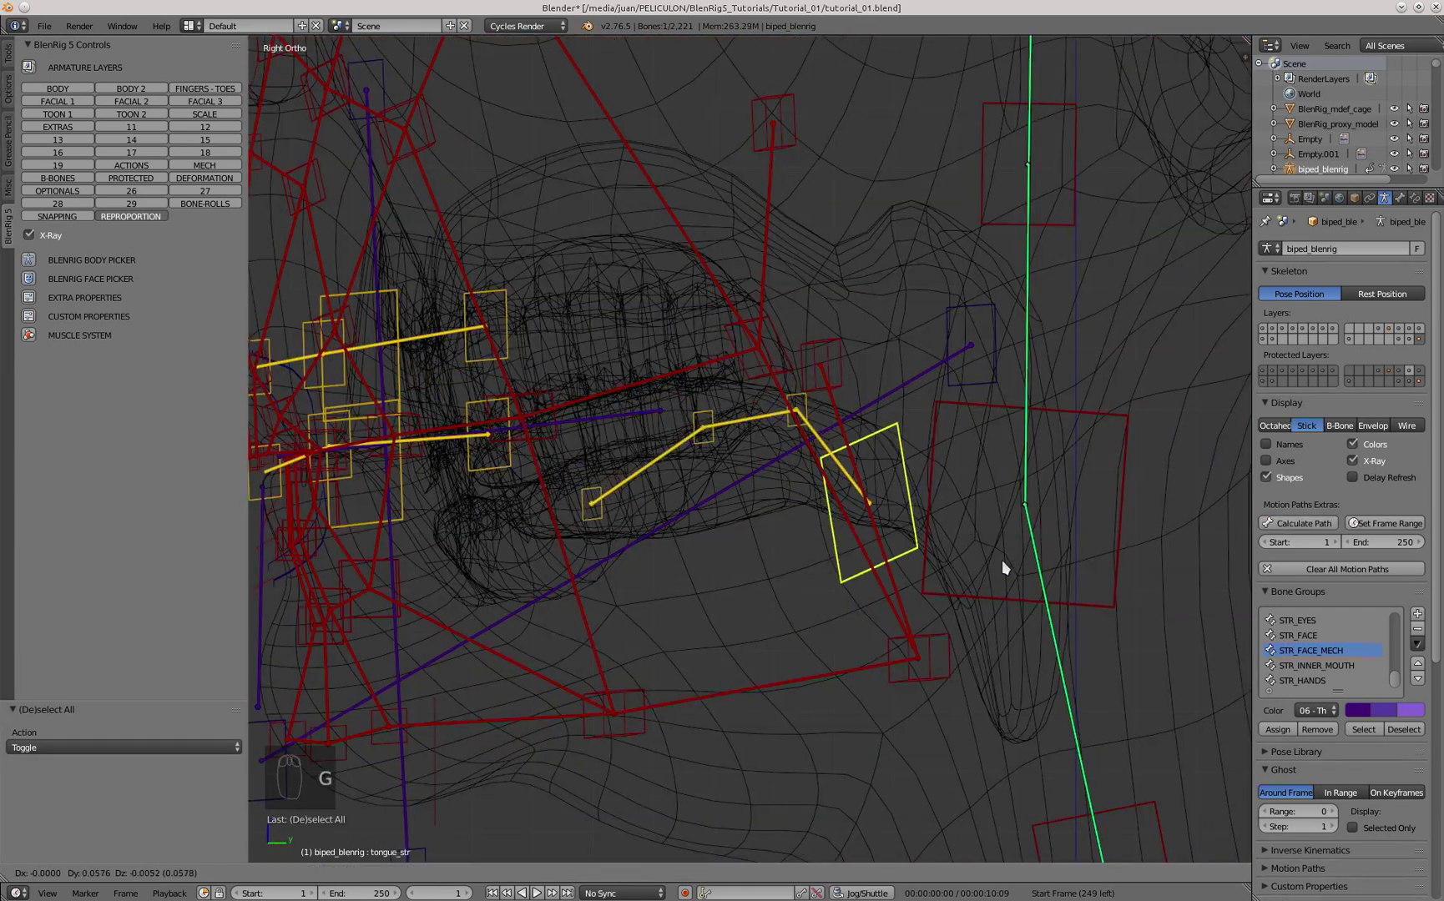
left_click(1002, 562)
- Move the upper teeth bone to the upper teeth, and the lower teeth bone about 0.047 in Y and -0.017 in Z
right_click(473, 309)
key("g")
left_click(707, 246)
right_click(463, 494)
key("g")
left_click(747, 593)
- Move tongue_3_str to the tongue's tip and align the two tongue bones behind it with the tongue mesh
key("g")
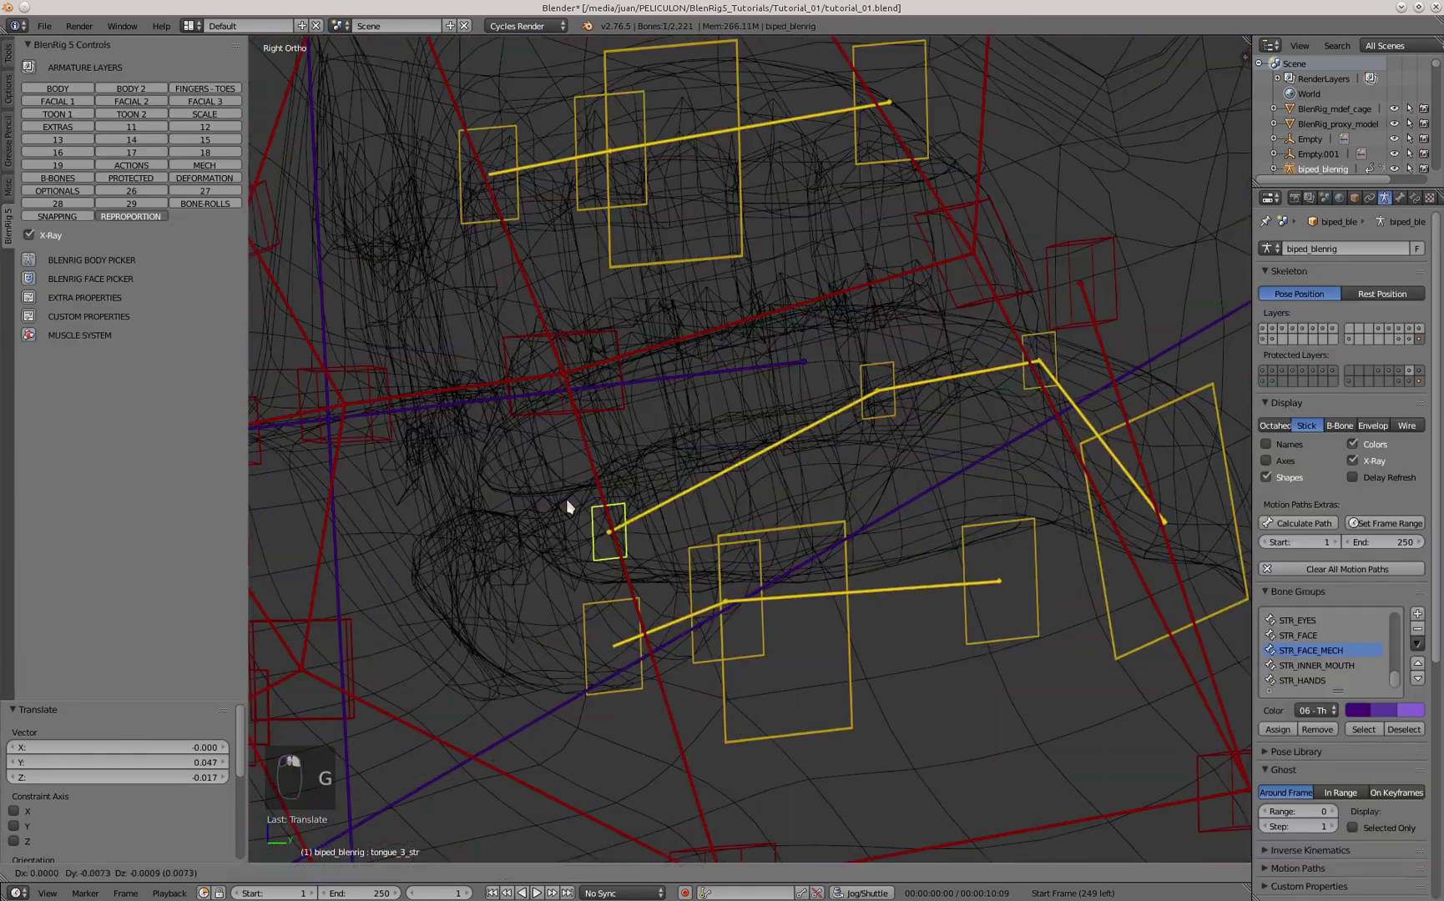
left_click(425, 448)
right_click(873, 385)
key("g")
left_click(641, 380)
right_click(1026, 361)
key("g")
left_click(858, 365)
- Scale teeth_up_str to about 0.859 along X to match the upper teeth's width
right_click(714, 262)
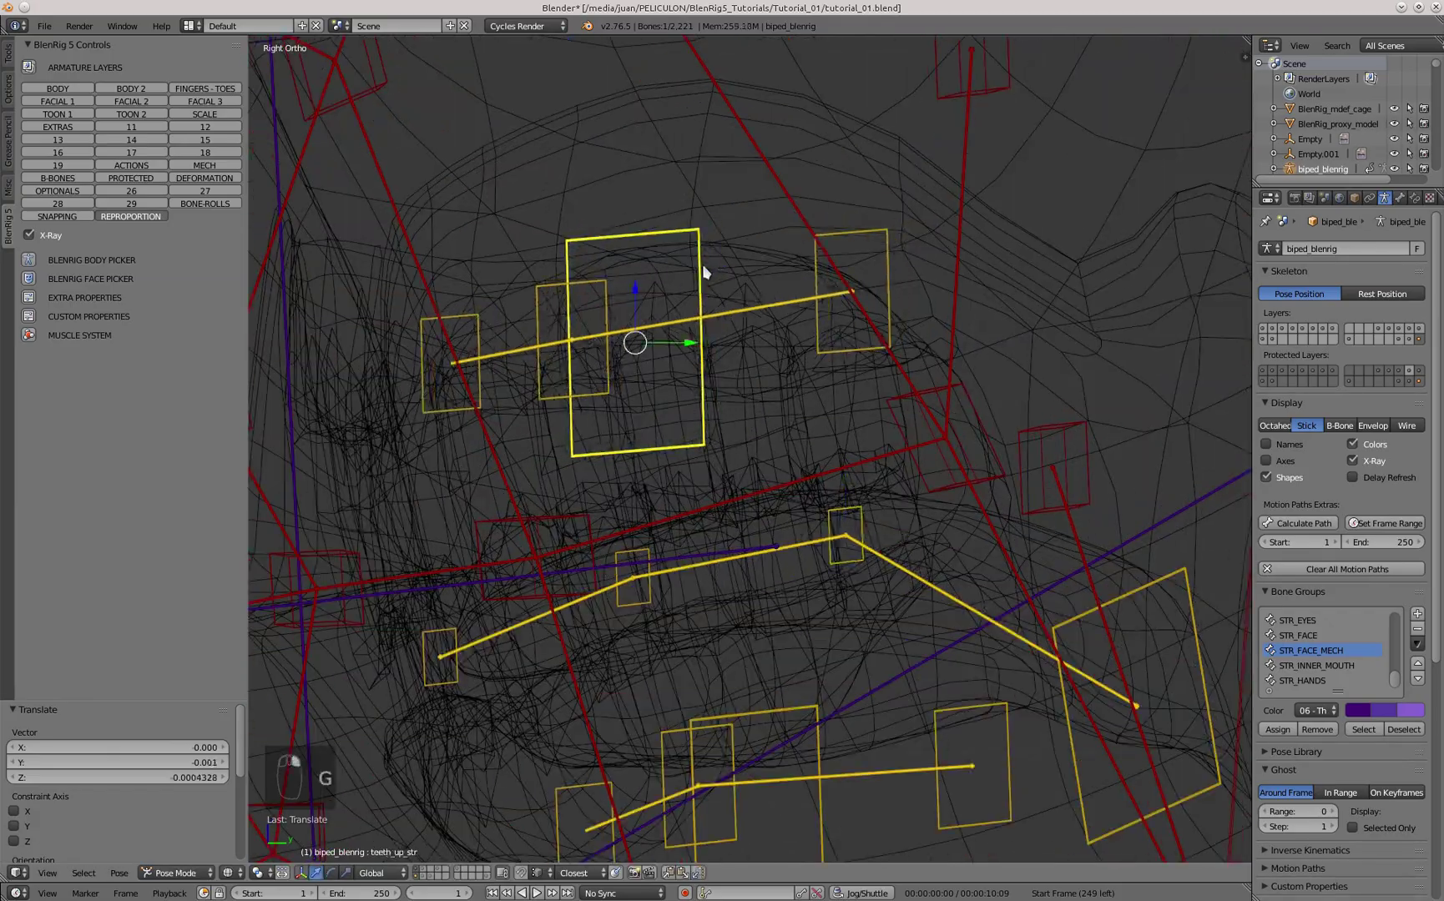
key("KP_1")
key("s")
left_click(844, 525)
key("KP_3")
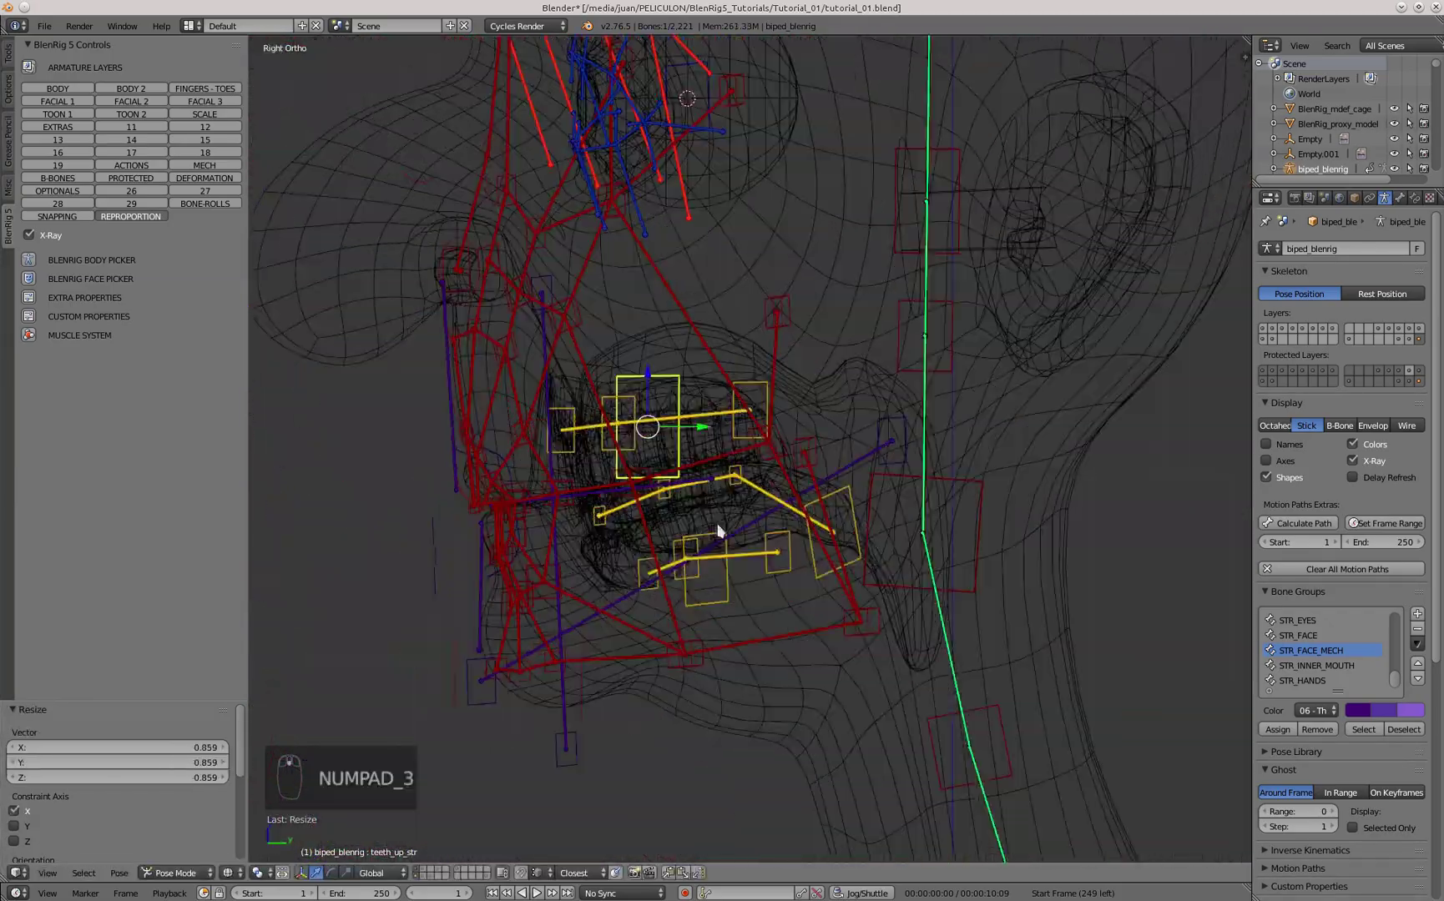
- Fit teeth_low_str to the lower teeth by moving it and scaling it to about 0.775 along X
scroll(720, 532, "up", 5)
right_click(744, 616)
key("g")
key("s")
key("g")
key("g")
key("KP_1")
key("s")
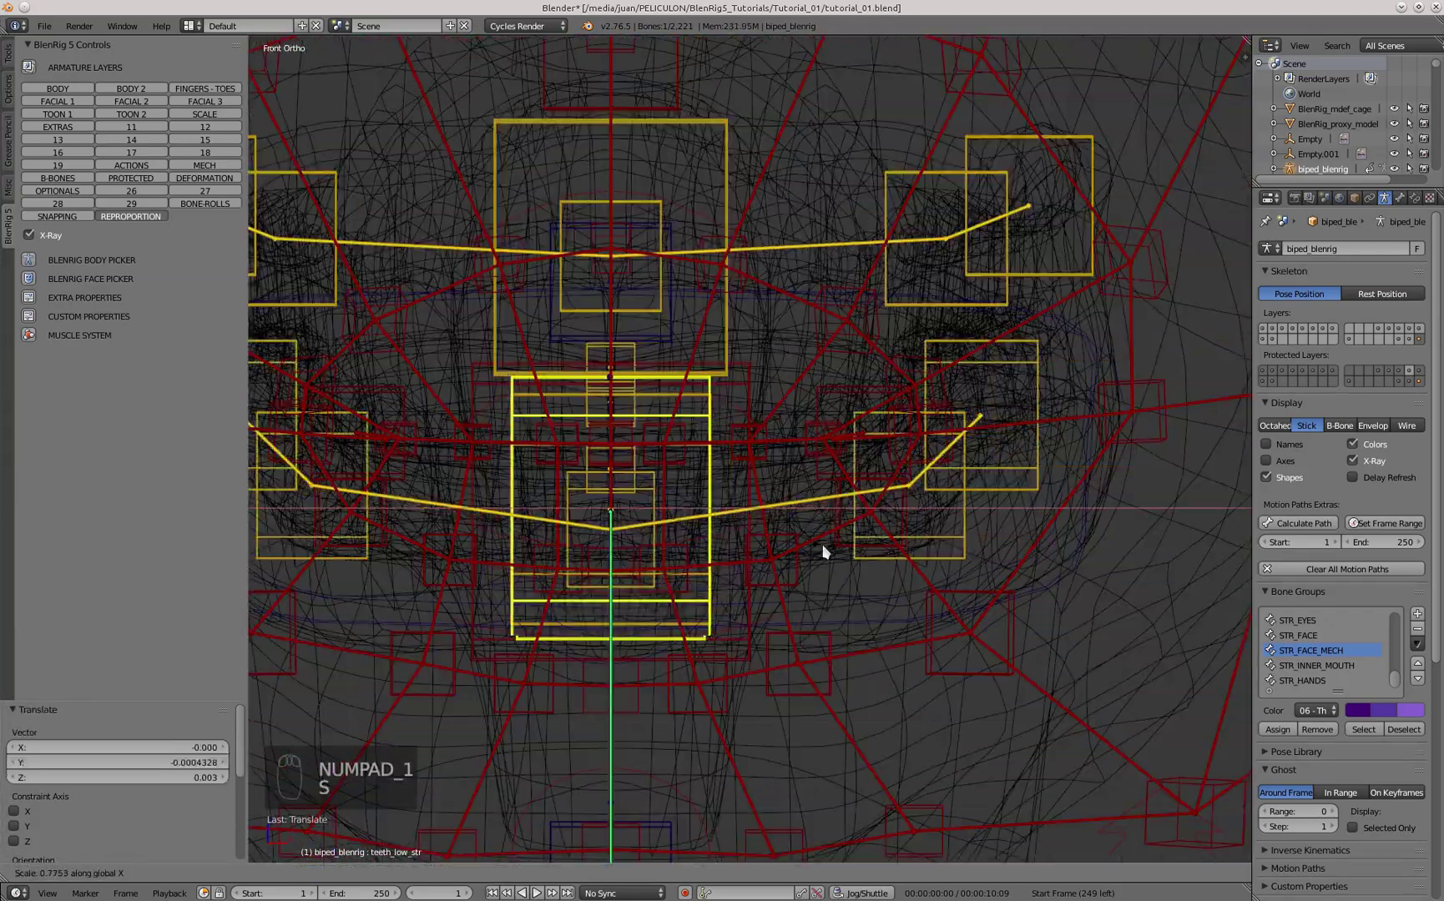
left_click(823, 547)
- Return to solid shading in side view, deselect all bones and save the file over the existing one
scroll(819, 506, "down", 2)
key("KP_3")
scroll(810, 534, "down", 5)
key("z")
key("a")
key("ctrl+s")
key("Return")
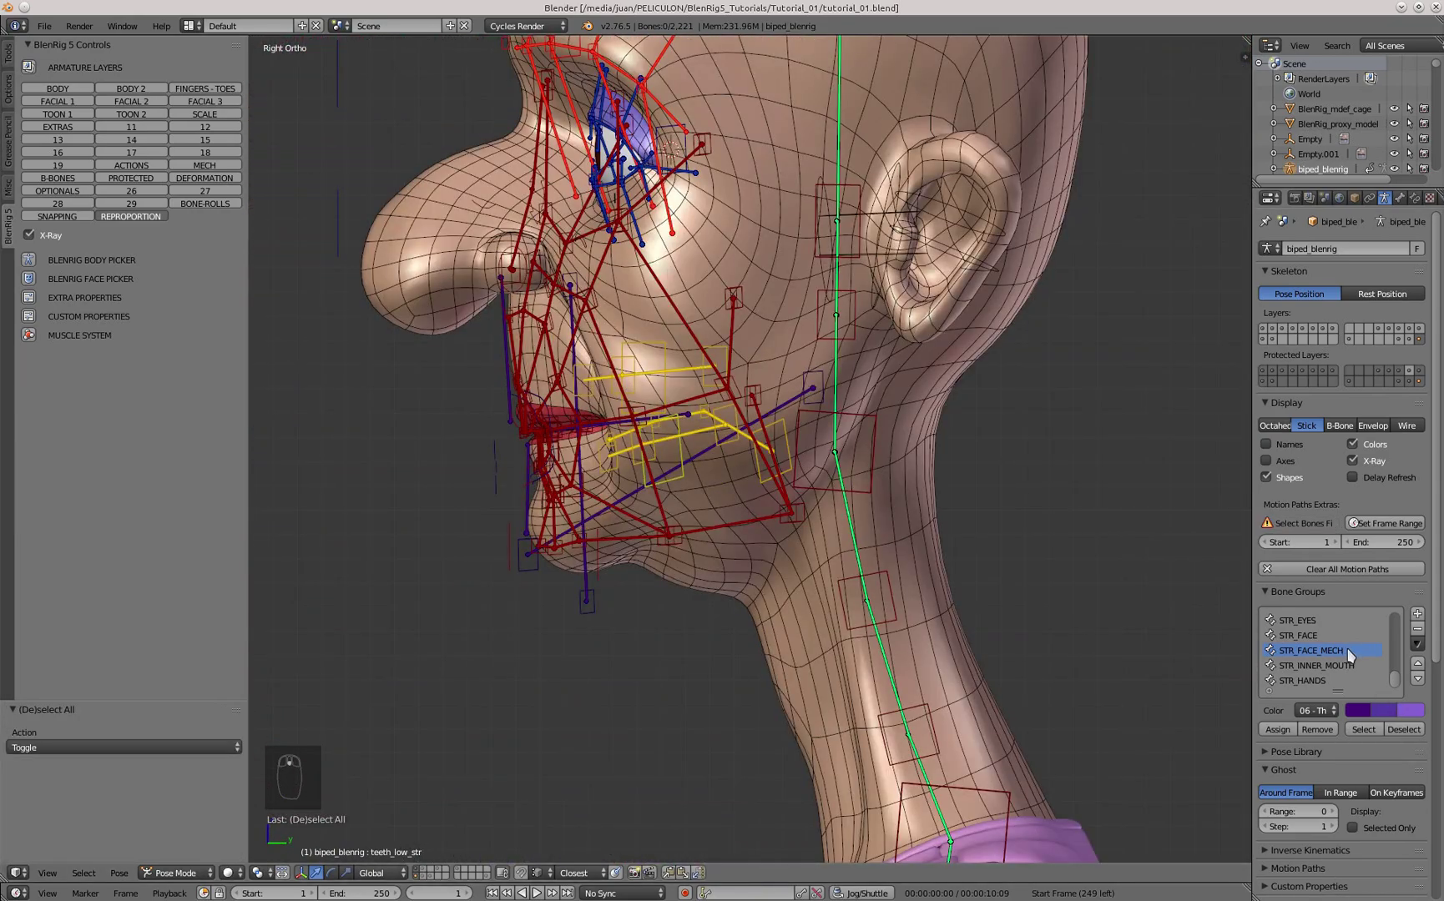
- Isolate the STR_FACE bone group by hiding every other bone of the rig
left_click(1349, 725)
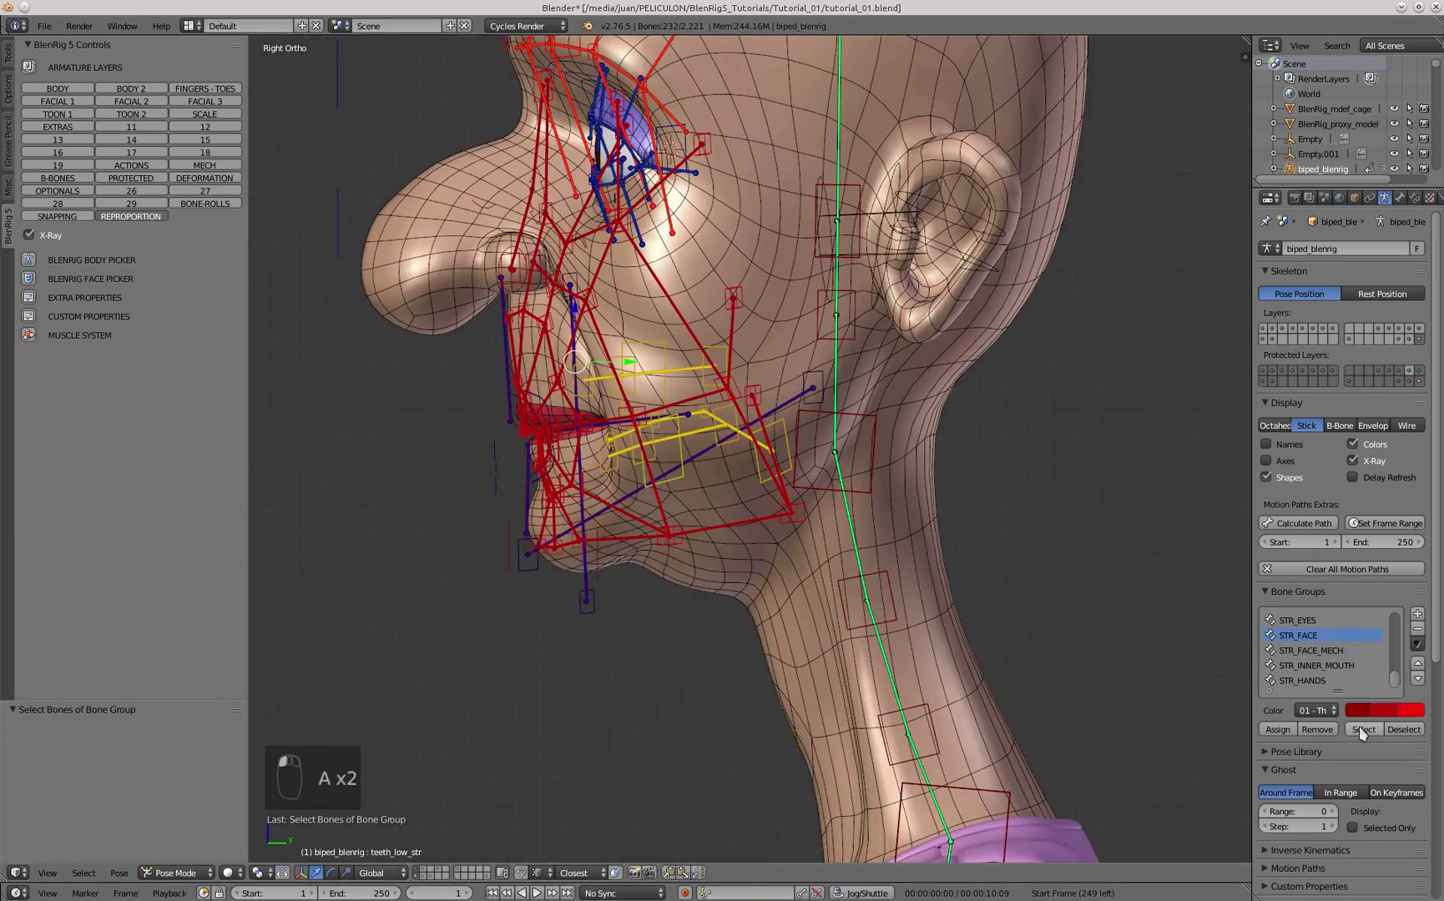
key("ctrl+i")
key("h")
key("KP_1")
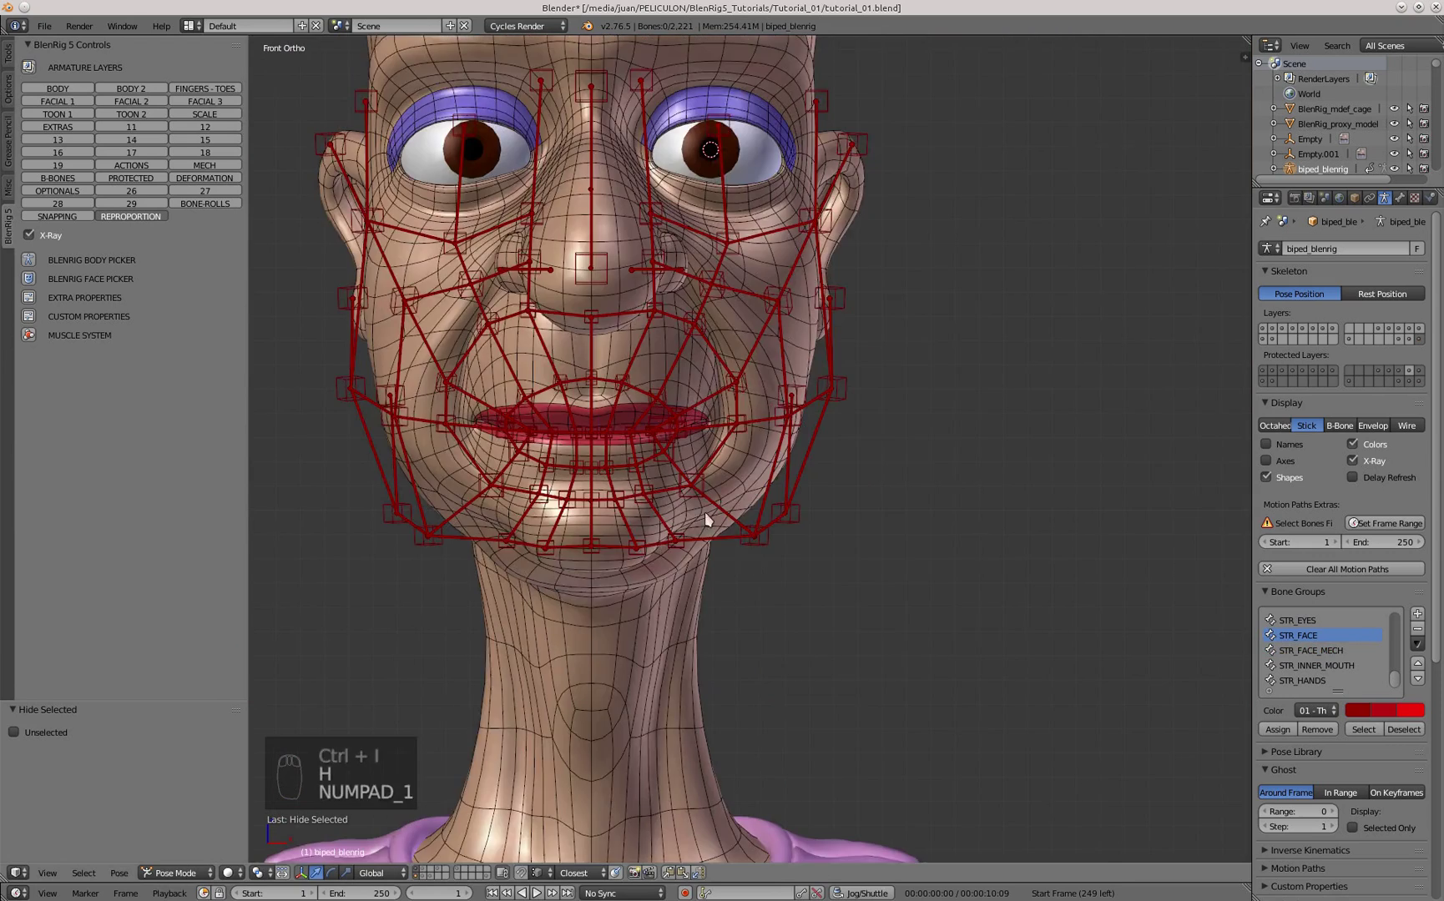
- Move the nose tip bone about -0.005 in Y and adjust nose_up_str at the nose bridge in side view
middle_click_drag(613, 276, 623, 343, "shift")
right_click(615, 342)
key("KP_3")
scroll(620, 358, "up", 3)
key("g")
left_click(620, 359)
middle_click_drag(639, 140, 590, 336, "shift")
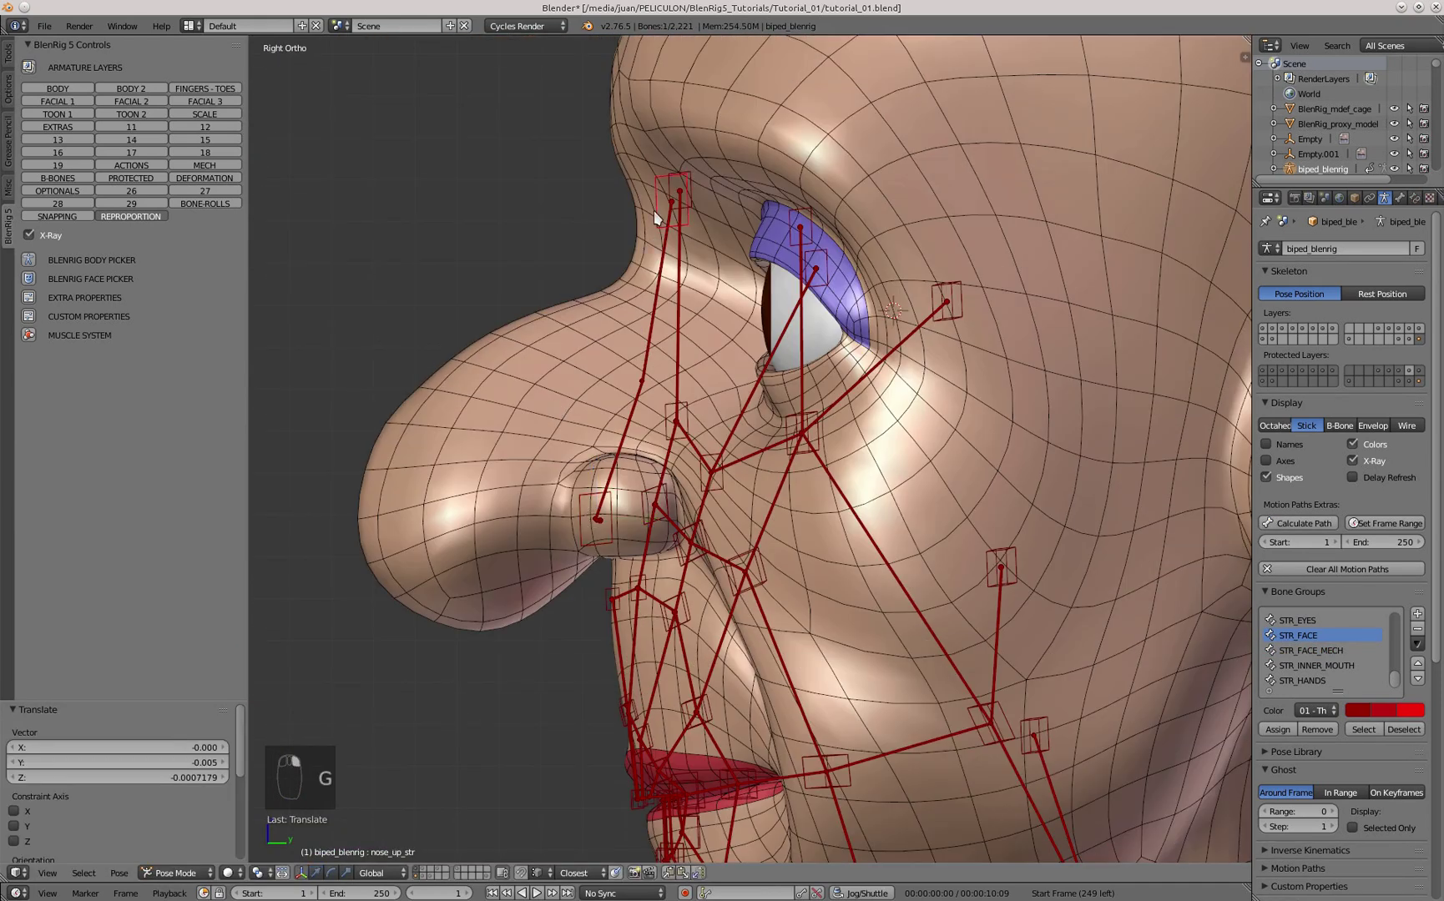
left_click(649, 184)
- Unhide all bones and move nose_bridge_2_ctrl to fit the middle of the nose bridge
scroll(649, 182, "down", 4)
scroll(632, 283, "up", 1)
key("alt+h")
key("a")
scroll(618, 284, "up", 3)
right_click(607, 294)
key("g")
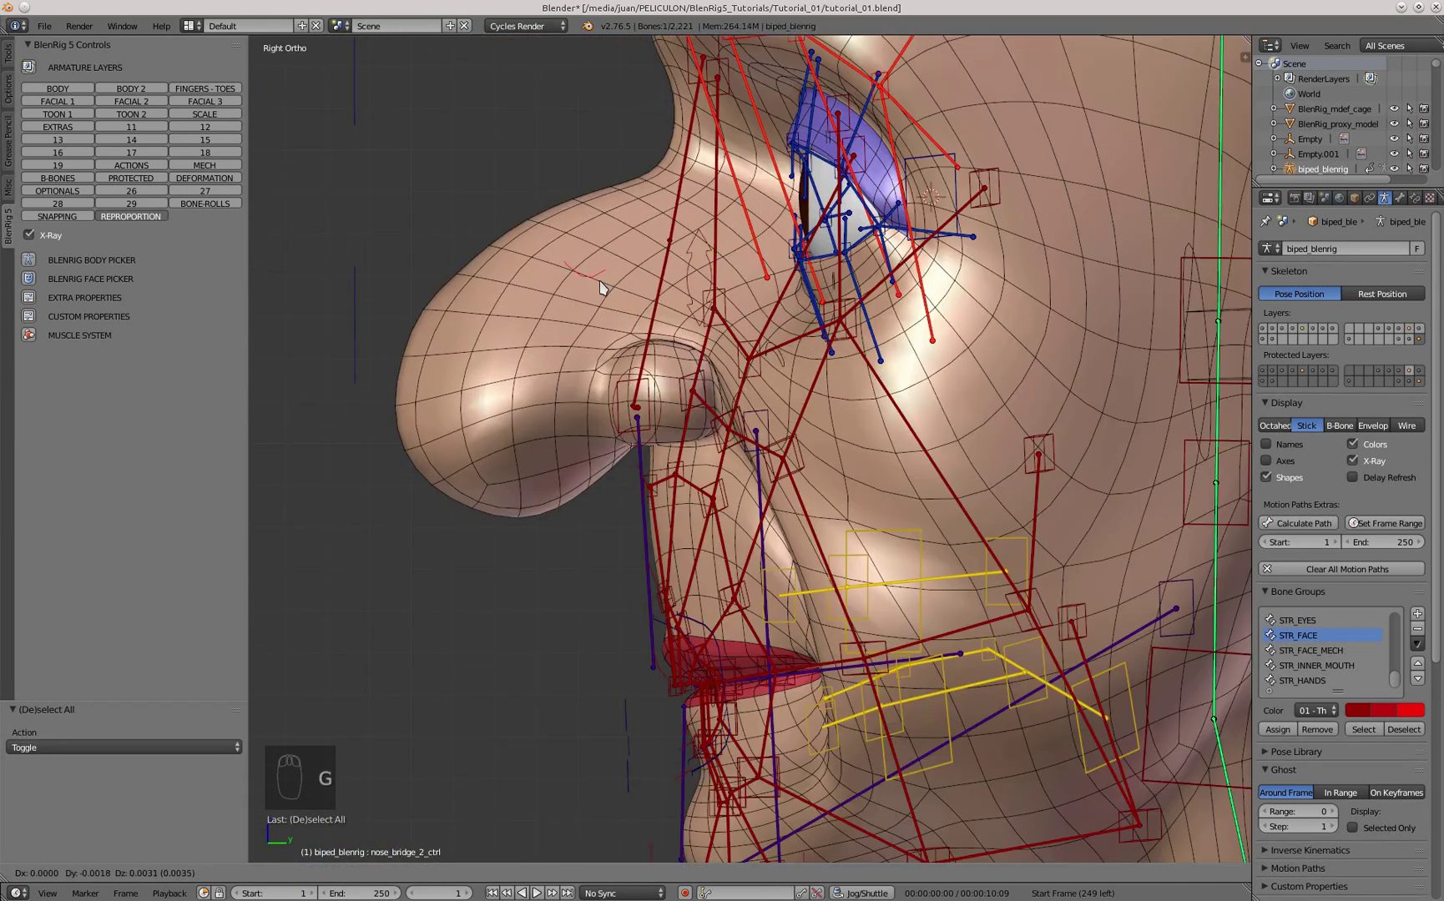
left_click(597, 299)
scroll(556, 245, "down", 2)
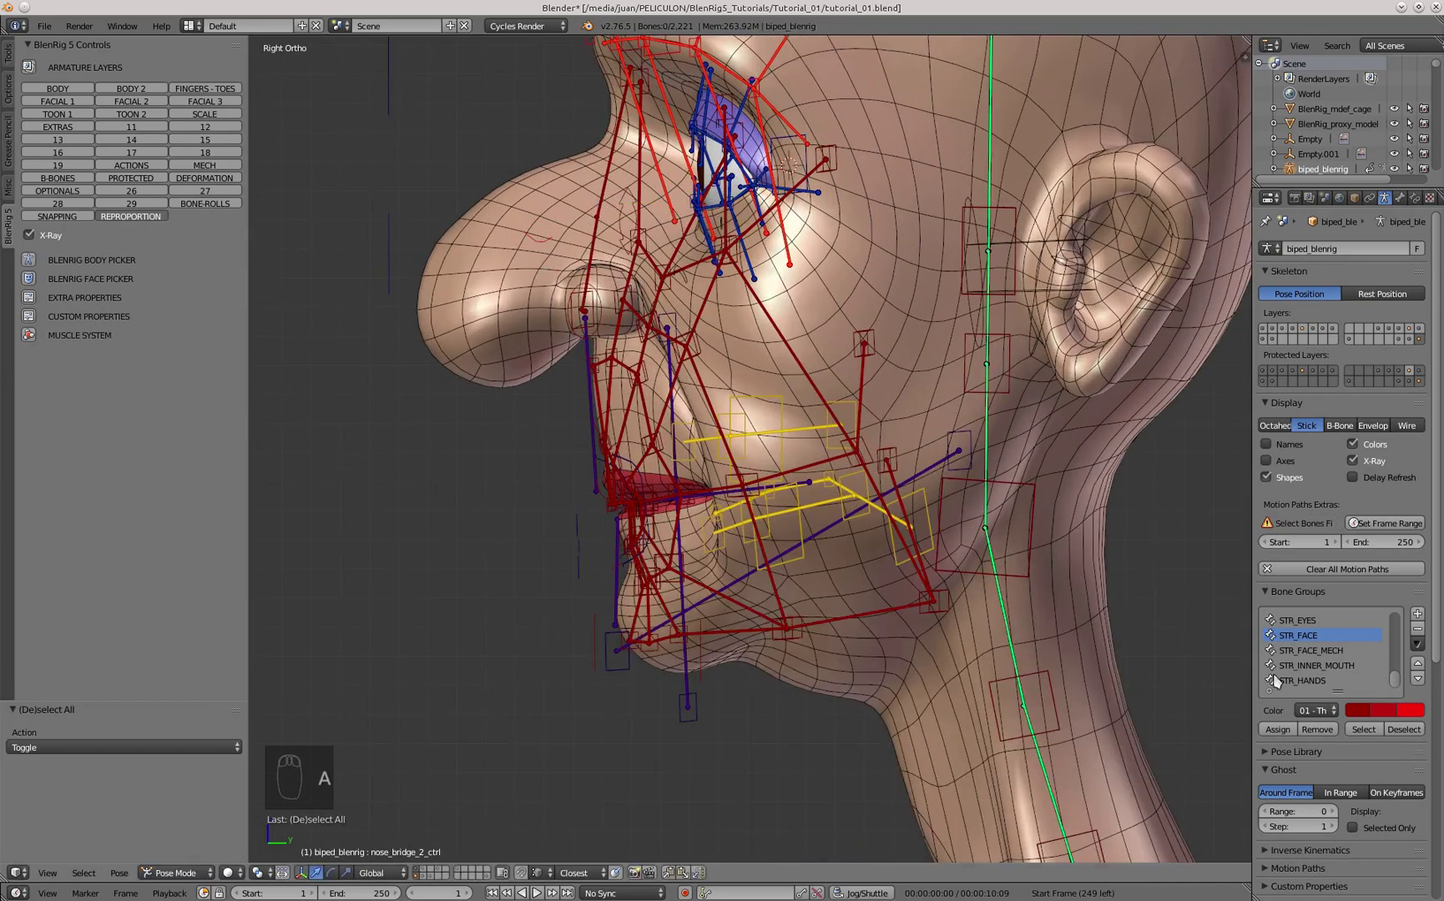
- Hide all bones except the STR_FACE group and switch the rig's bone display to B-Bone
scroll(864, 574, "down", 2)
key("ctrl+i")
key("h")
key("KP_1")
middle_click_drag(787, 419, 857, 451)
left_click(1334, 427)
scroll(951, 451, "up", 3)
scroll(809, 493, "down", 3)
key("KP_1")
scroll(669, 513, "up", 10)
- Move the upper and lower middle lip master controls about 0.006 in Y and 0.001 in Z
right_click(667, 424)
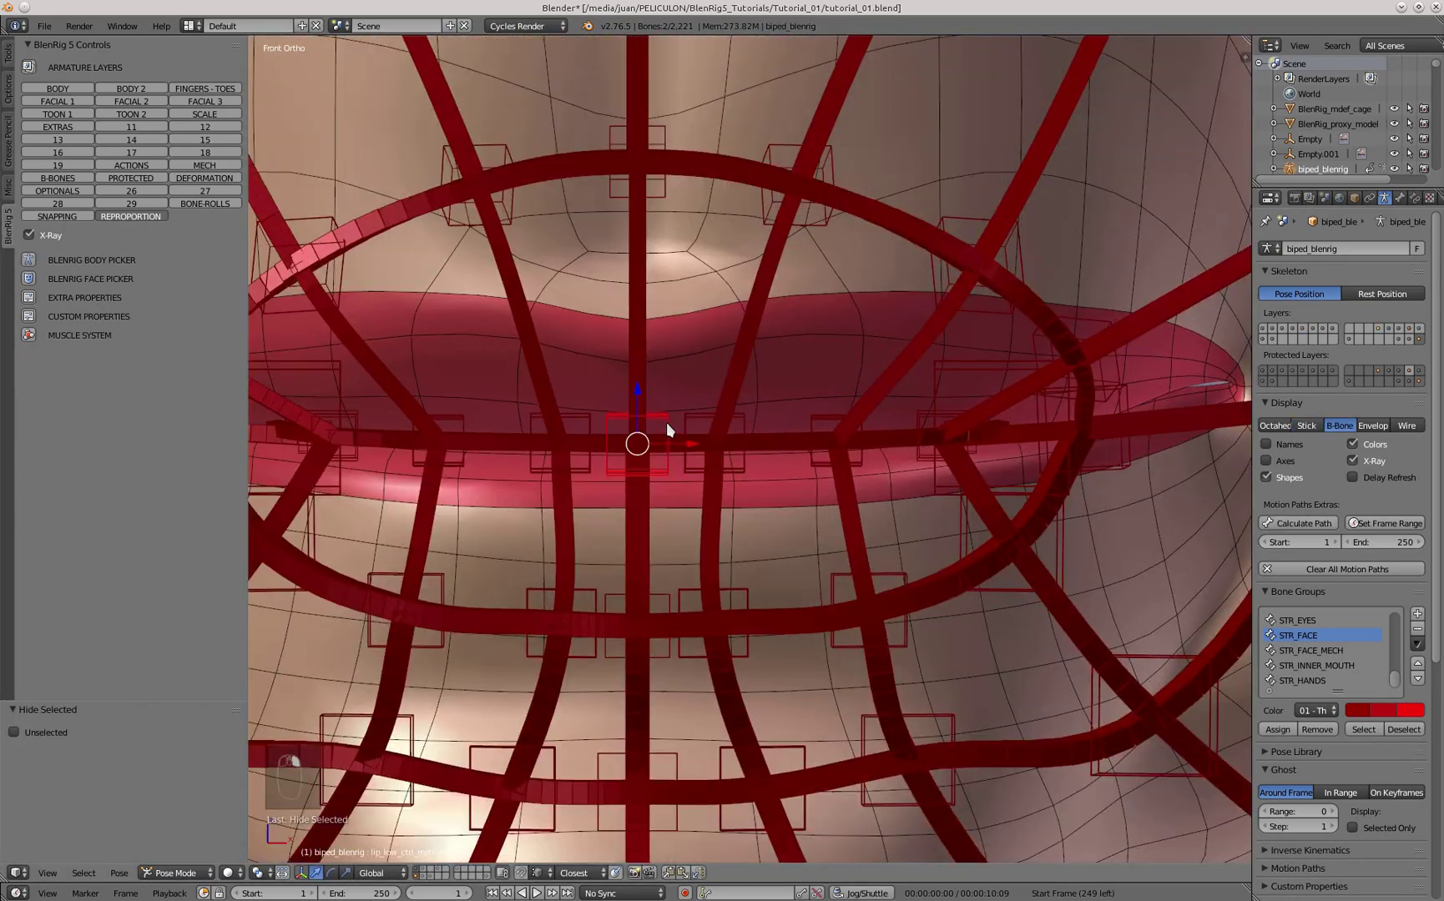
key("KP_3")
key("g")
key("g")
left_click(629, 479)
key("KP_1")
middle_click_drag(802, 350, 809, 194)
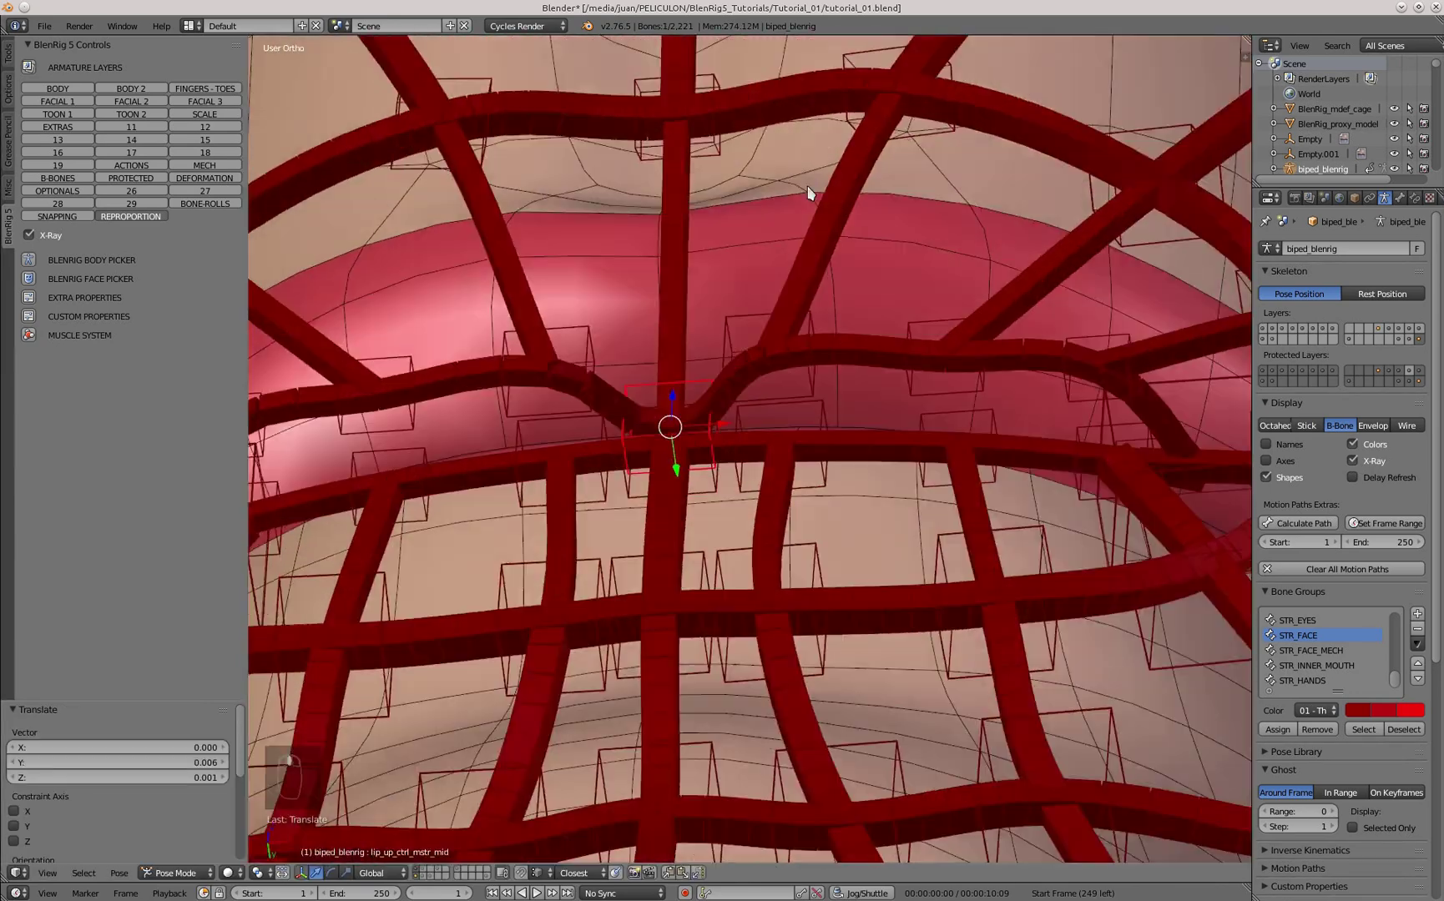
- Move the left mouth corner control bones onto the corner of the lips, adjusting them in several views
right_click(764, 313)
right_click(726, 418)
key("KP_1")
middle_click_drag(793, 457, 686, 461)
scroll(799, 455, "down", 3)
scroll(799, 455, "up", 2)
right_click(818, 376)
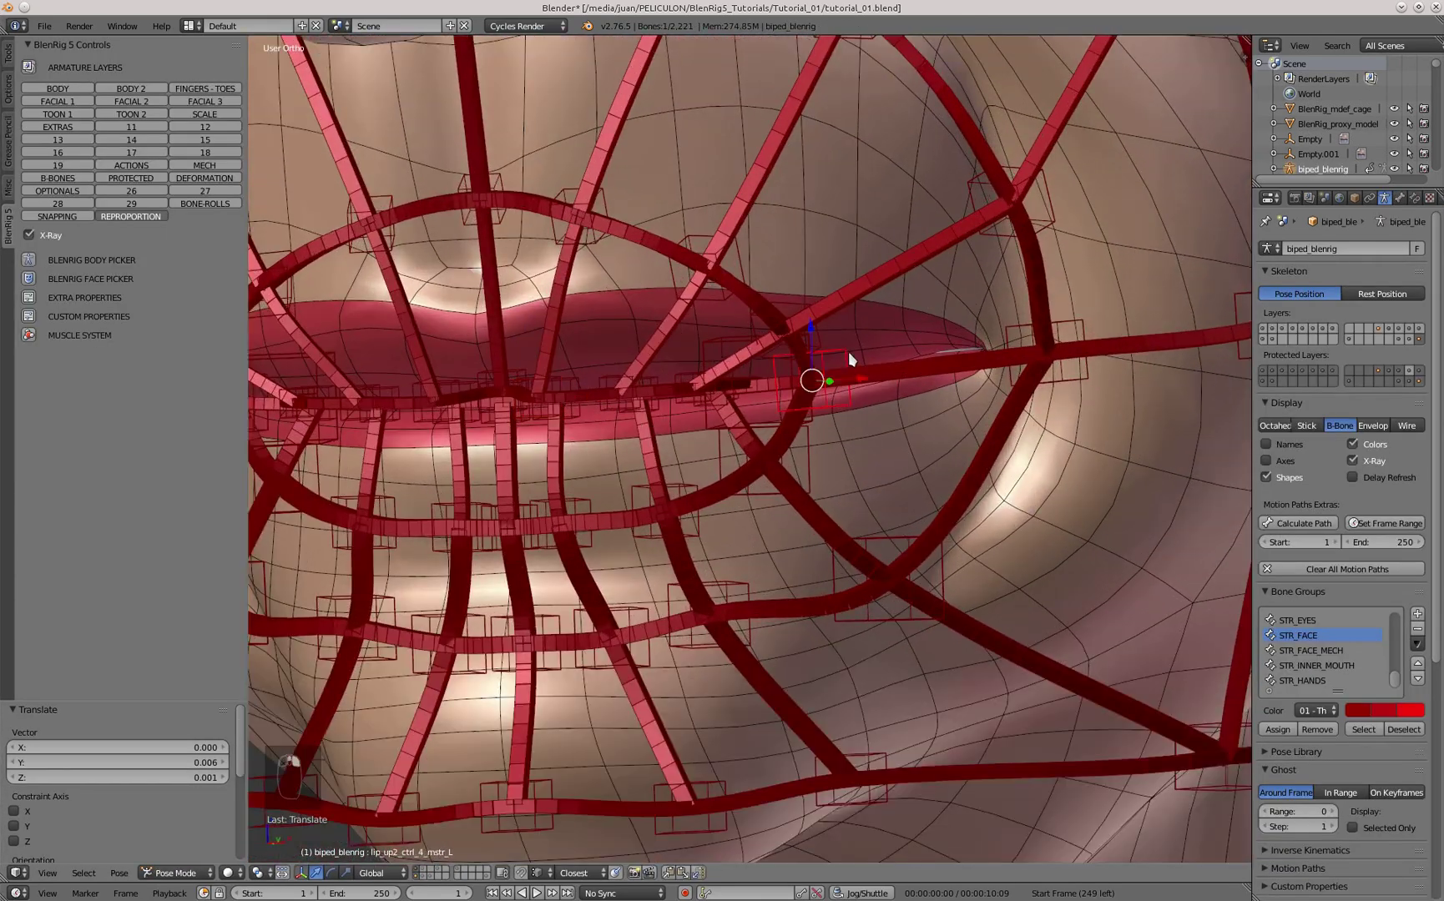
middle_click_drag(849, 355, 709, 537)
key("g")
left_click(883, 560)
middle_click_drag(883, 561, 834, 351)
key("g")
left_click(812, 548)
key("g")
left_click(843, 281)
key("KP_1")
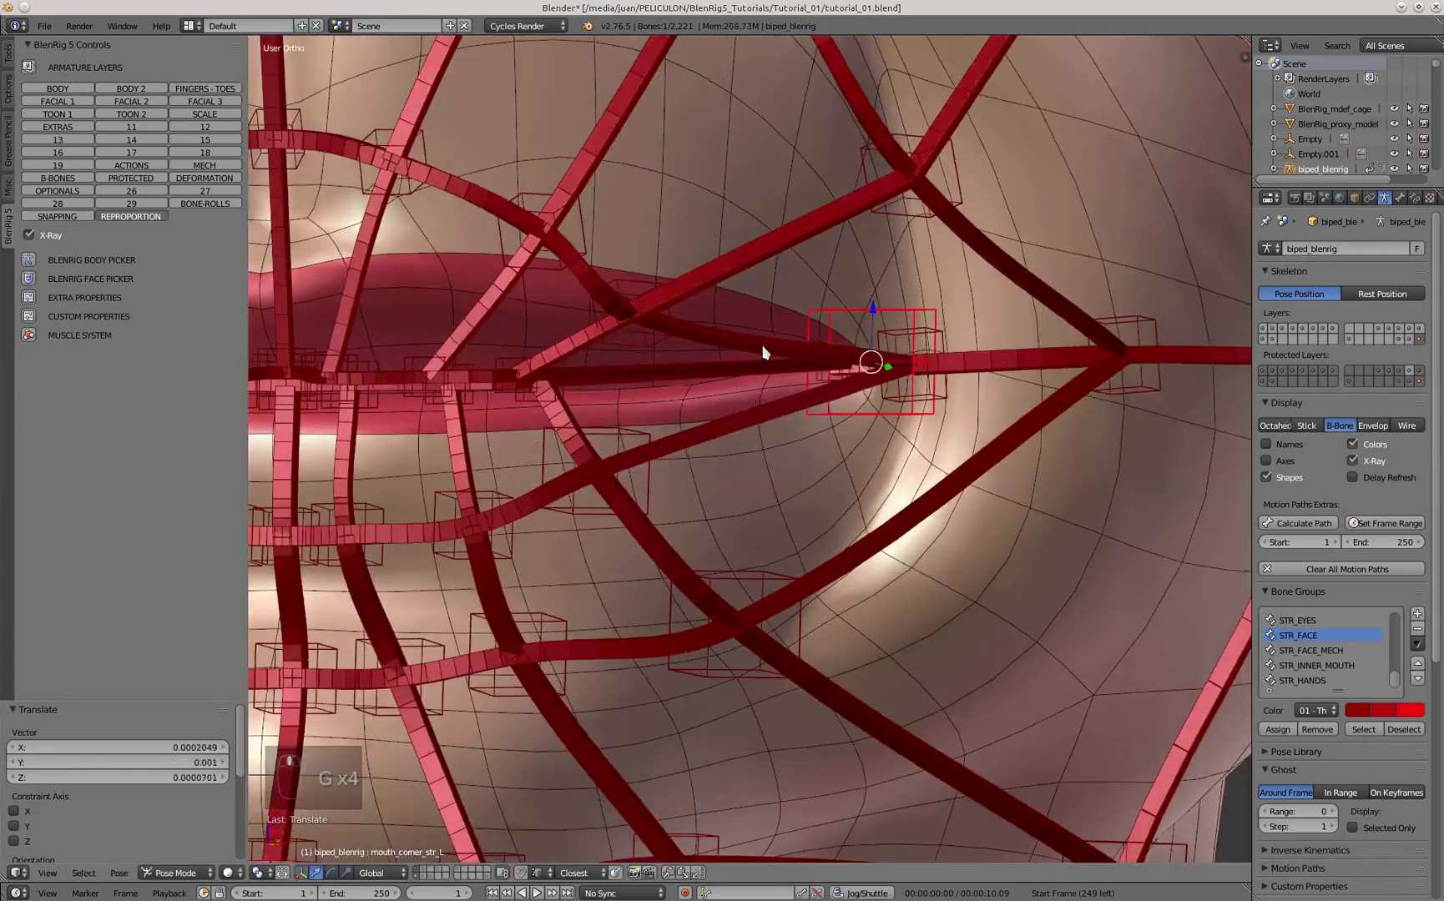
- Move lip_low_ctrl_3_mstr_L and its upper counterpart about 0.015 in X, then about -0.005 in X and 0.005 in Y
middle_click_drag(727, 438, 742, 400)
key("g")
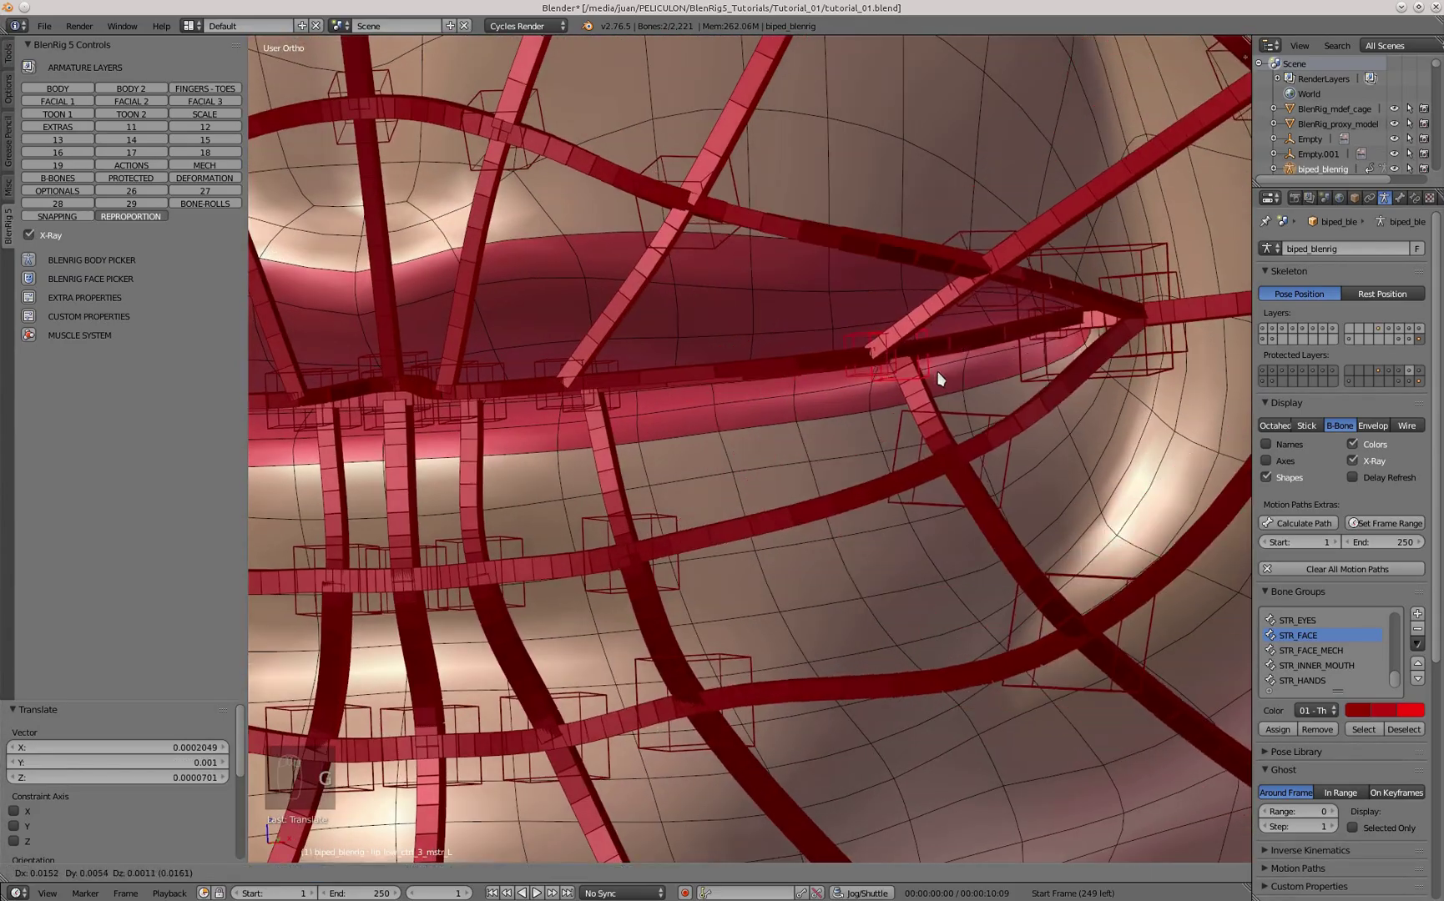
left_click(940, 380)
middle_click_drag(940, 380, 579, 458)
key("g")
left_click(692, 401)
- Lower lip_low_ctrl_3_mstr_L about 0.0017 along Z and fine-tune its position on the lower lip
key("g")
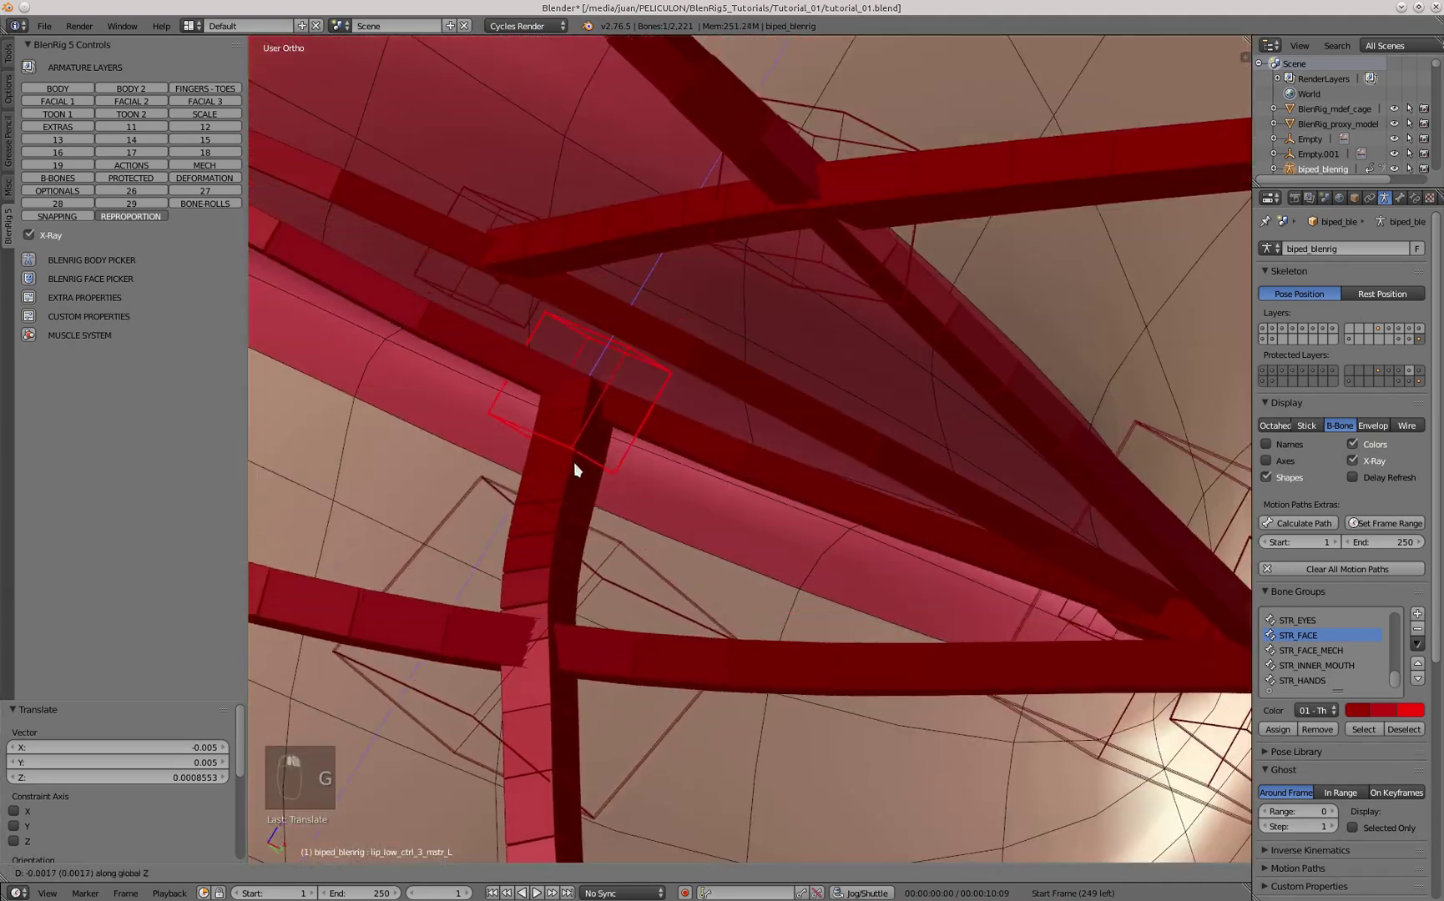
left_click(575, 464)
key("g")
left_click(559, 334)
- Fine-tune the third left upper lip master control against the upper lip's inner edge
right_click(544, 296)
middle_click_drag(544, 296, 676, 390)
key("g")
left_click(644, 474)
scroll(674, 446, "down", 5)
key("g")
key("KP_1")
- Move lip_up_ctrl_2_mstr_L and its lower counterpart sideways along the lip line
scroll(592, 408, "up", 3)
right_click(632, 407)
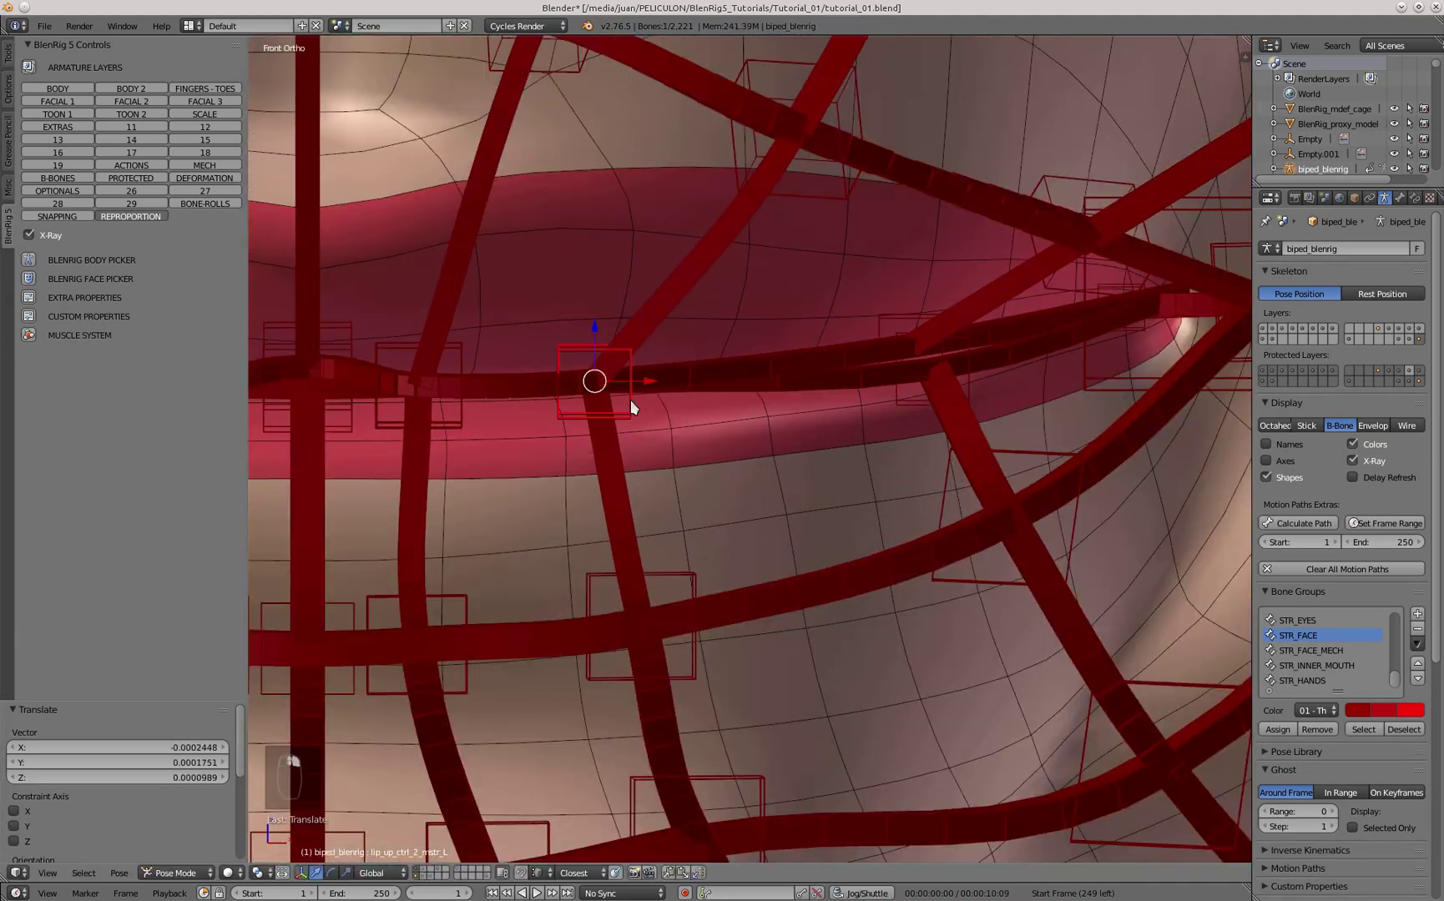
key("g")
right_click(633, 407)
key("g")
left_click(685, 411)
middle_click_drag(684, 411, 652, 335)
- Move lip_up_ctrl_1_mstr_L and its lower counterpart along X, then about 0.006 along Y
right_click(490, 401)
key("KP_1")
key("g")
key("x")
left_click(664, 403)
right_click(725, 388)
scroll(723, 396, "up", 2)
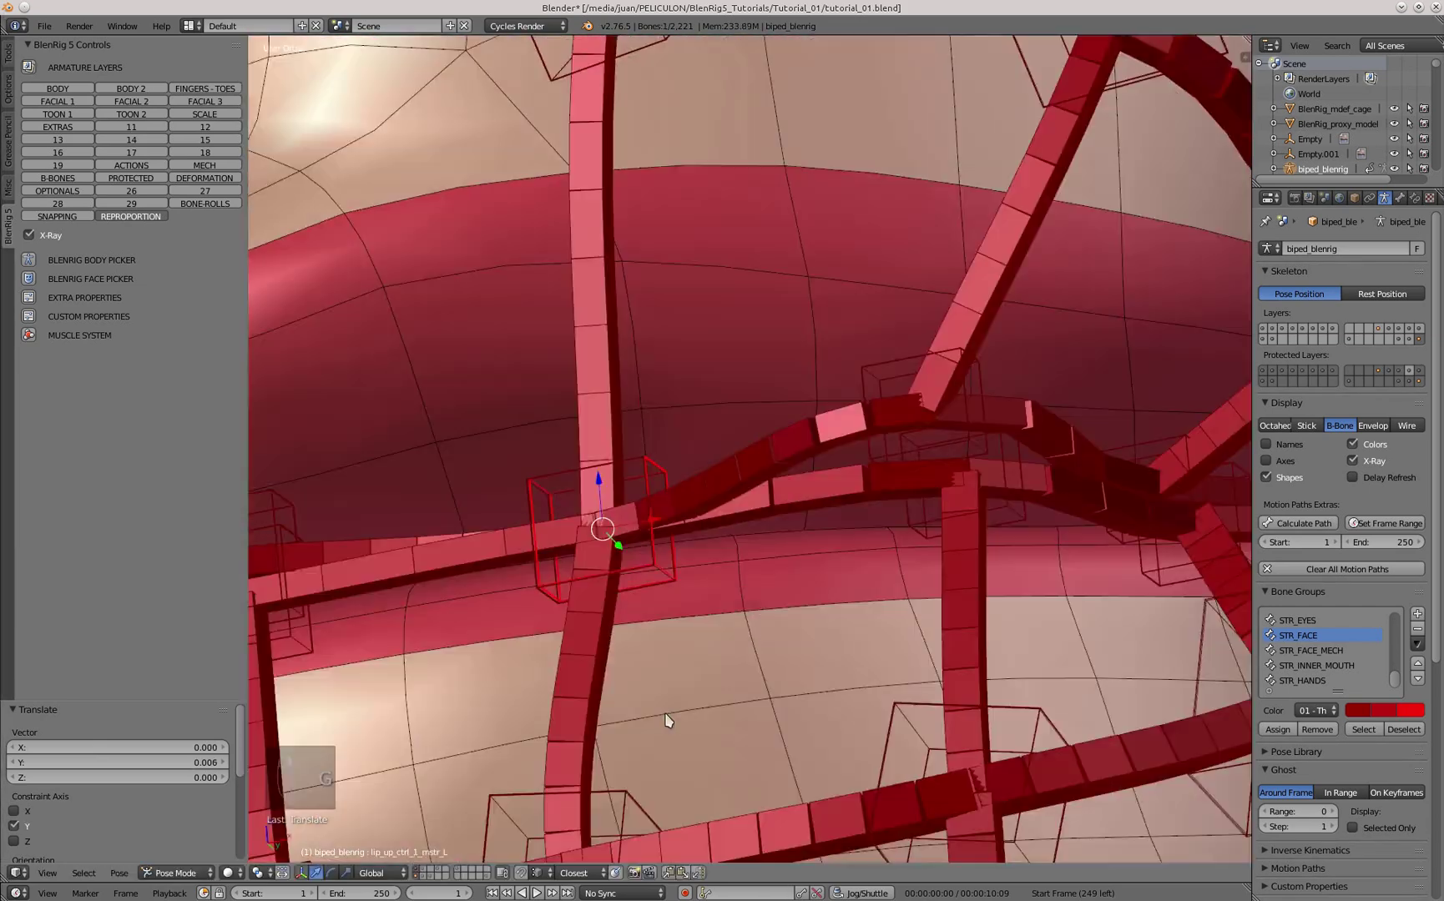
- Fine-tune the first left lip master controls beside the mouth's centre from front and angled views
key("KP_1")
key("g")
left_click(594, 483)
middle_click_drag(595, 483, 699, 457)
key("g")
key("KP_1")
key("g")
left_click(760, 535)
- Lower lip_low_ctrl_mstr_mid about 0.0005 along Z at the centre of the lower lip
right_click(603, 519)
key("g")
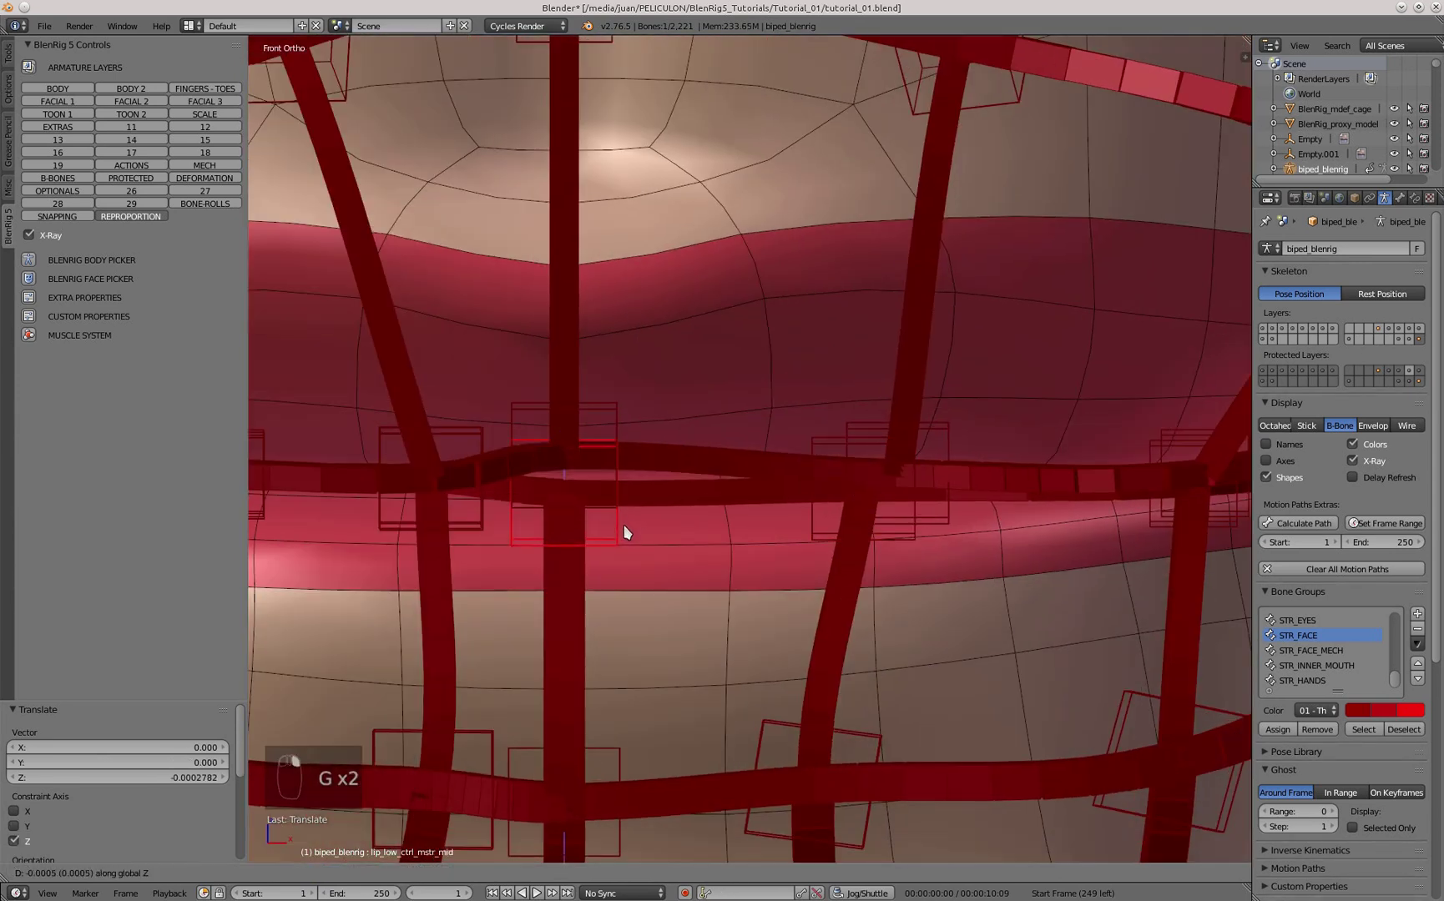
left_click(628, 535)
- Adjust lip_low_ctrl_2_mstr_L and its upper counterpart, moving the pair about 0.009 along Y
middle_click_drag(1152, 464, 635, 466, "shift")
right_click(805, 471)
middle_click_drag(806, 470, 764, 567)
key("g")
left_click(800, 461)
right_click(723, 320)
right_click(718, 338)
key("KP_1")
key("g")
key("y")
left_click(785, 654)
middle_click_drag(785, 654, 735, 665)
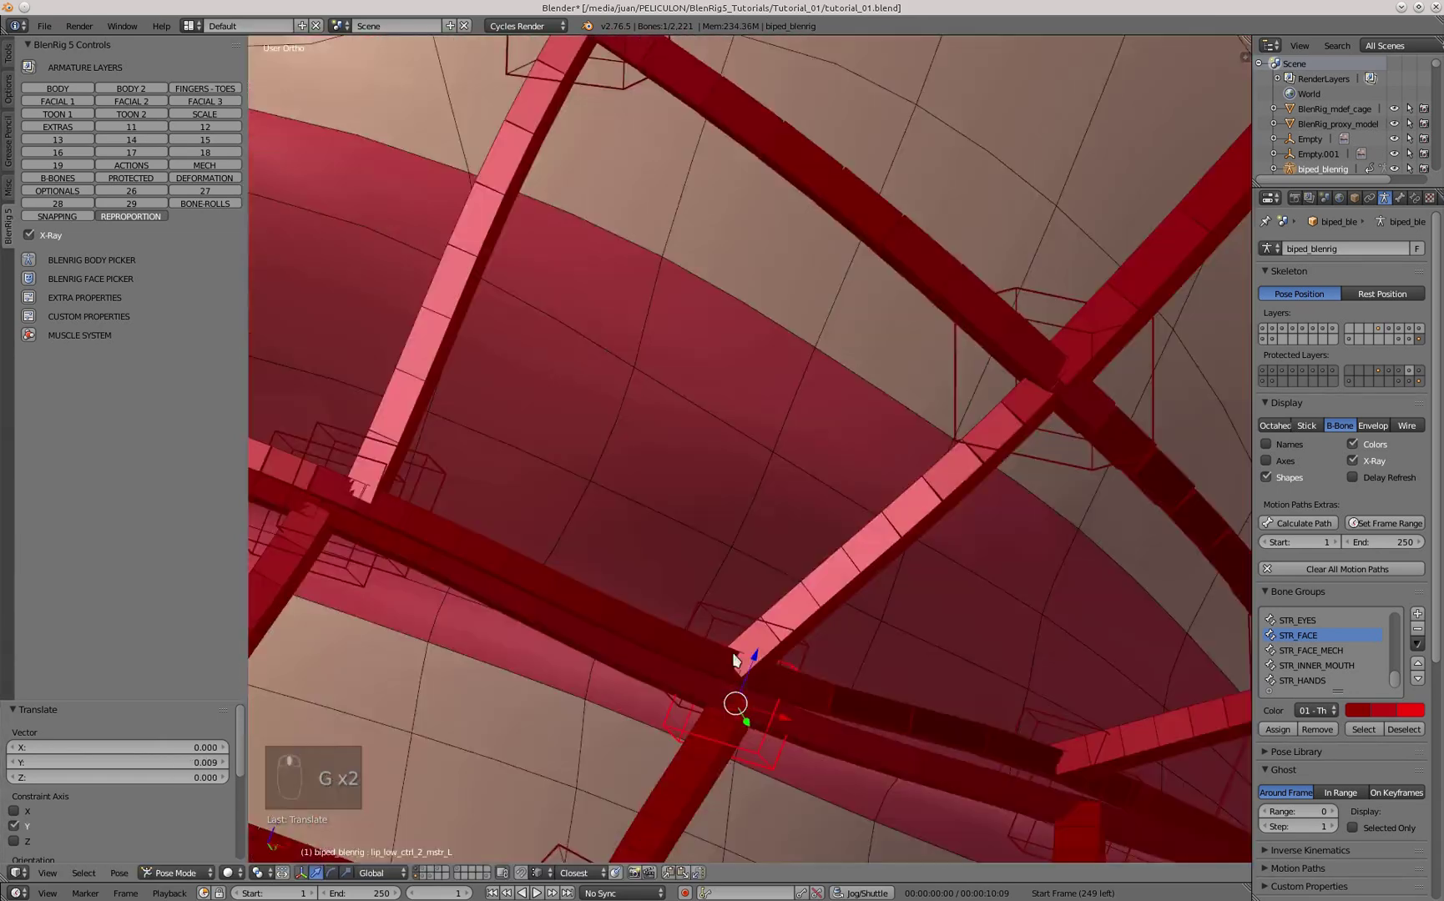
- Move lip_up_ctrl_2_mstr_L to fit the upper lip's edge, judging its depth from an angled view
key("KP_1")
scroll(737, 519, "down", 4)
scroll(737, 519, "up", 4)
right_click(752, 426)
middle_click_drag(752, 425, 638, 251)
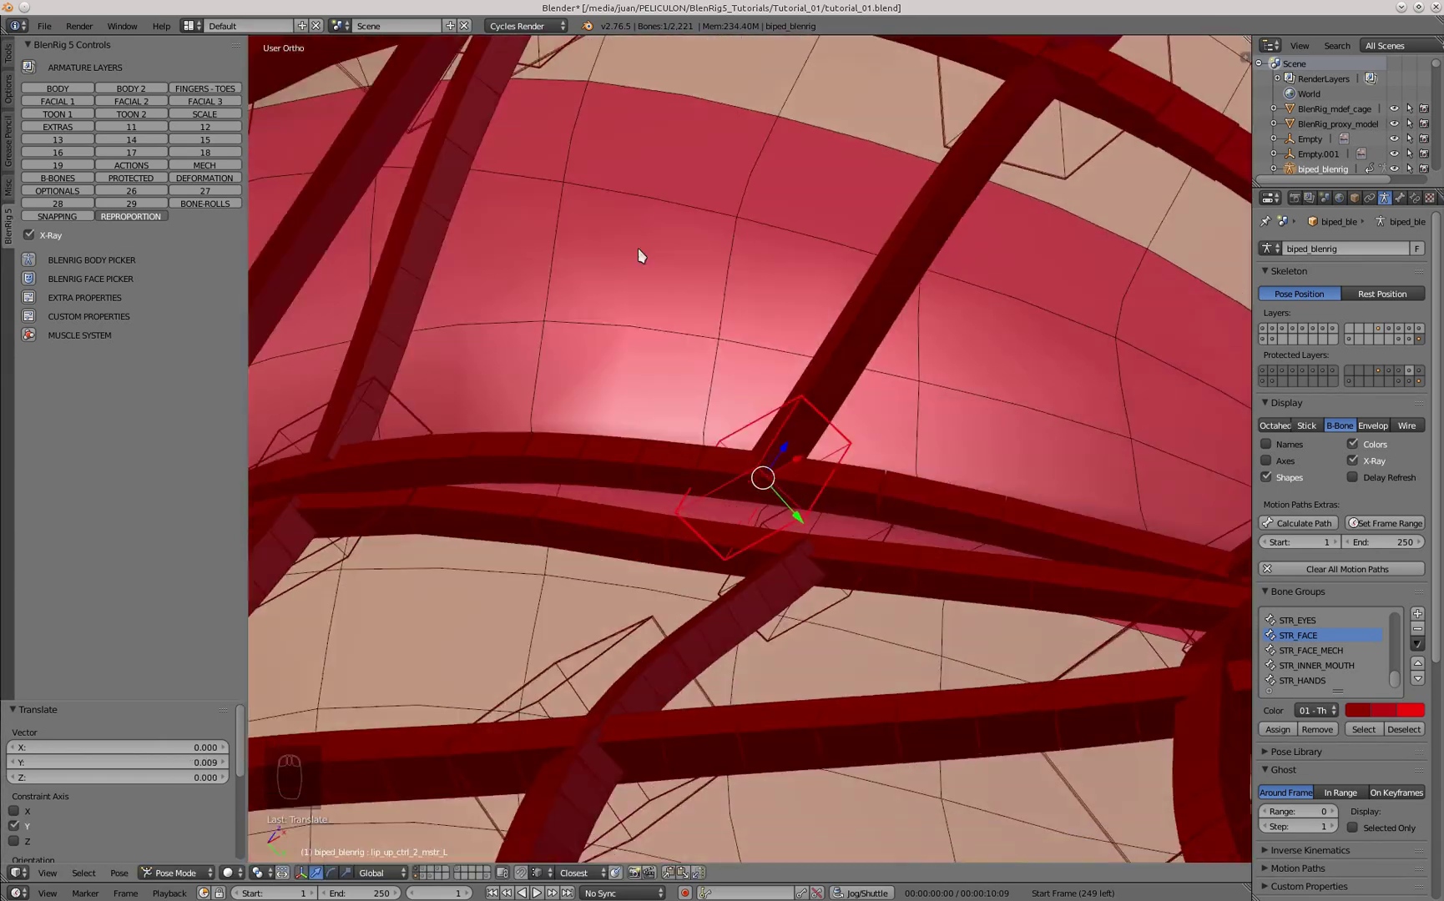
key("g")
left_click(574, 247)
- Refine the second left lip master controls from the front, shifting lip_low_ctrl_2_mstr_L about 0.0009 along X and -0.0003 along Z
key("KP_1")
key("g")
left_click(764, 554)
right_click(743, 532)
key("g")
left_click(788, 527)
scroll(785, 501, "down", 3)
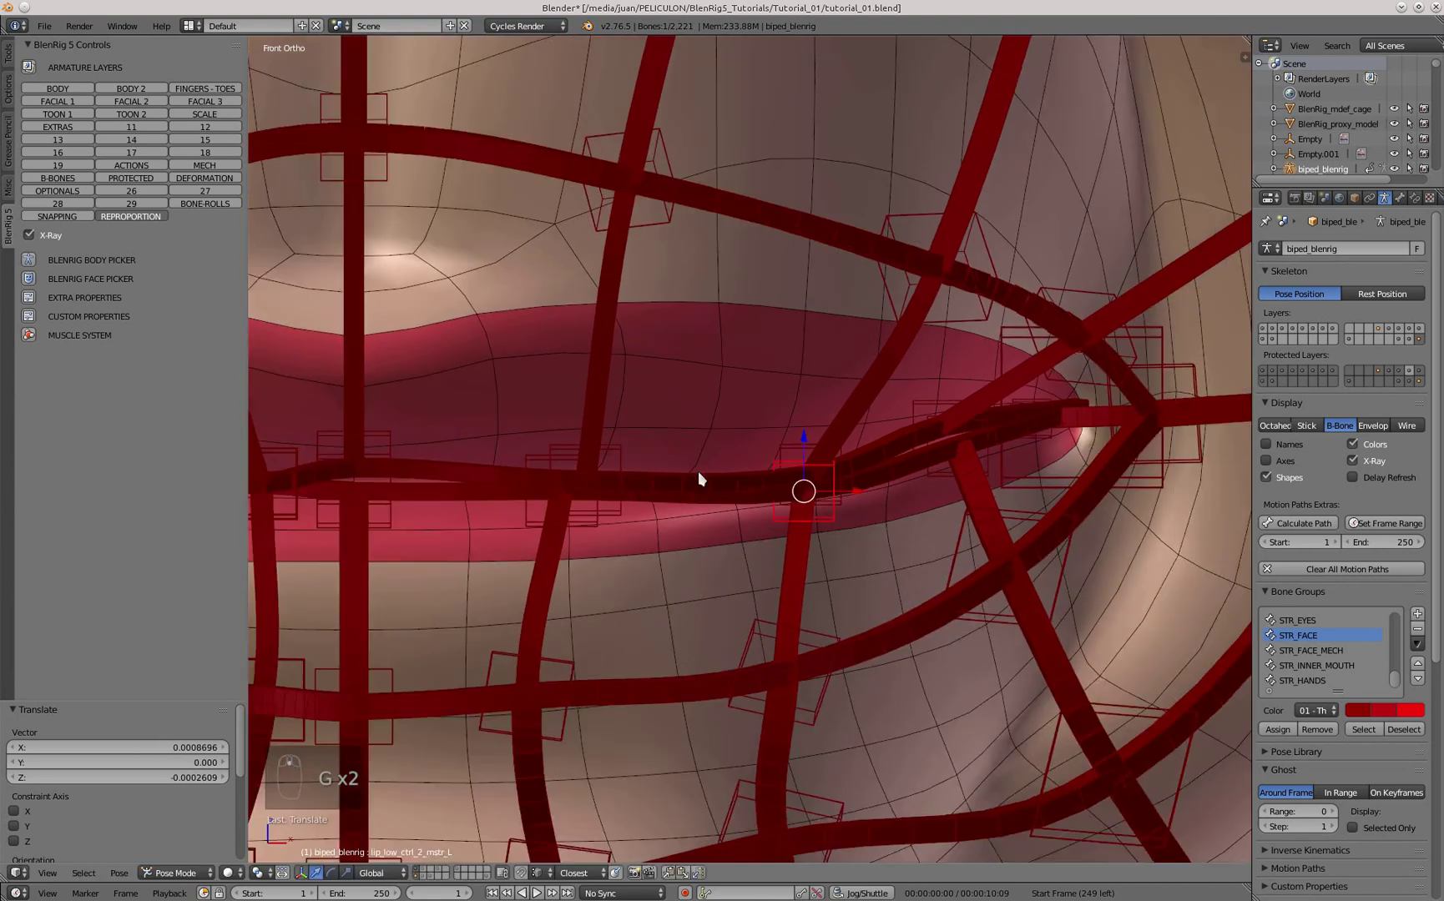
scroll(594, 489, "up", 3)
right_click(505, 439)
left_click(541, 408)
scroll(617, 446, "down", 3)
scroll(901, 417, "up", 3)
- Align lip_low_ctrl_3_mstr_L and lip_up_ctrl_3_mstr_L near the left mouth corner, shifting the upper one about -0.0002 in X and 0.0005 in Y
right_click(980, 417)
key("g")
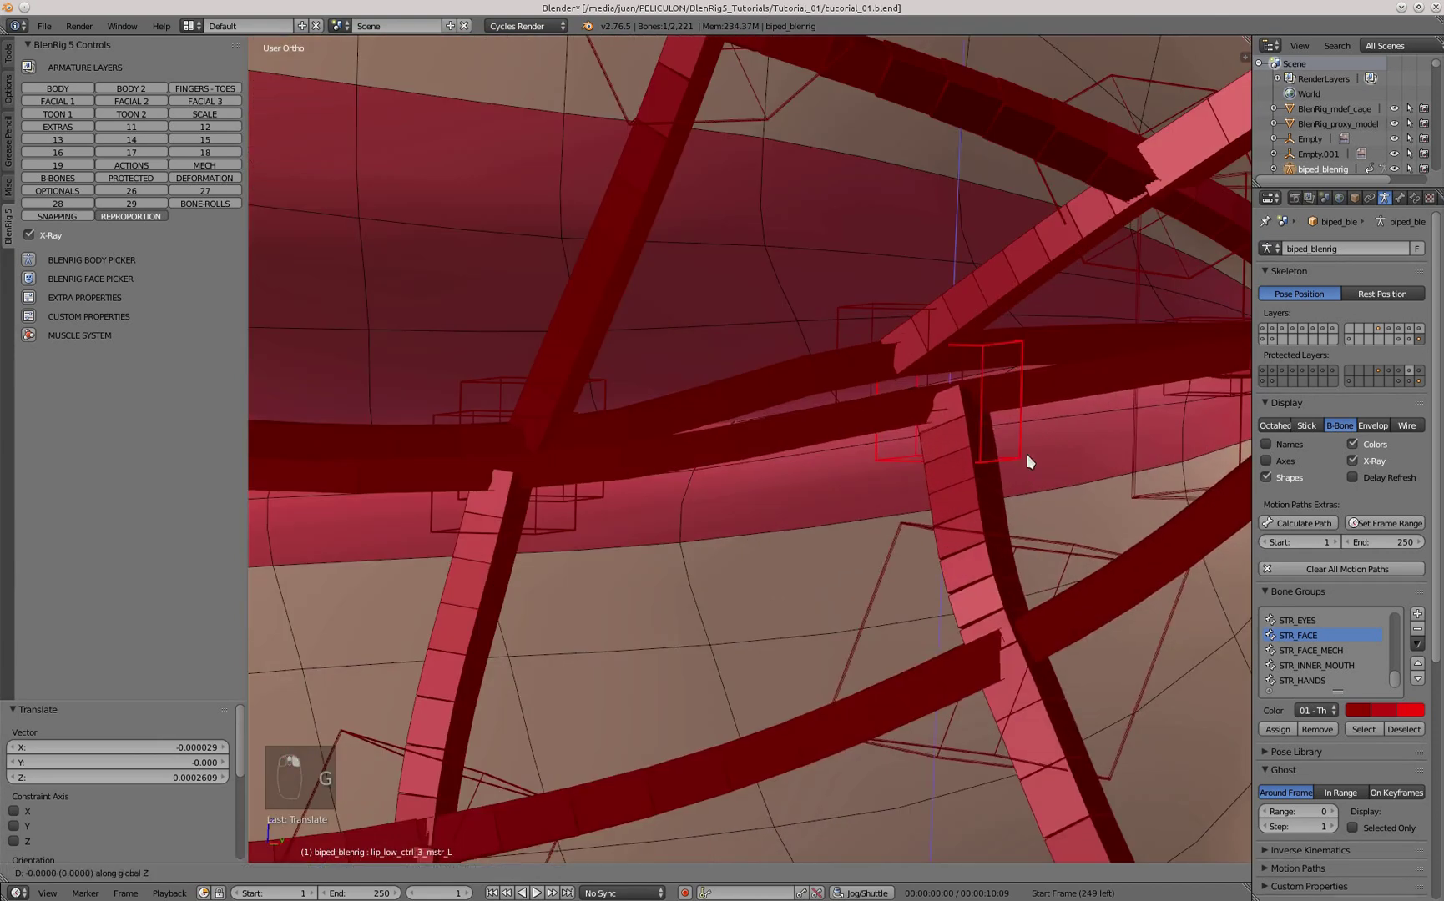
left_click(1014, 454)
middle_click_drag(1014, 453, 925, 424)
key("g")
left_click(902, 317)
key("g")
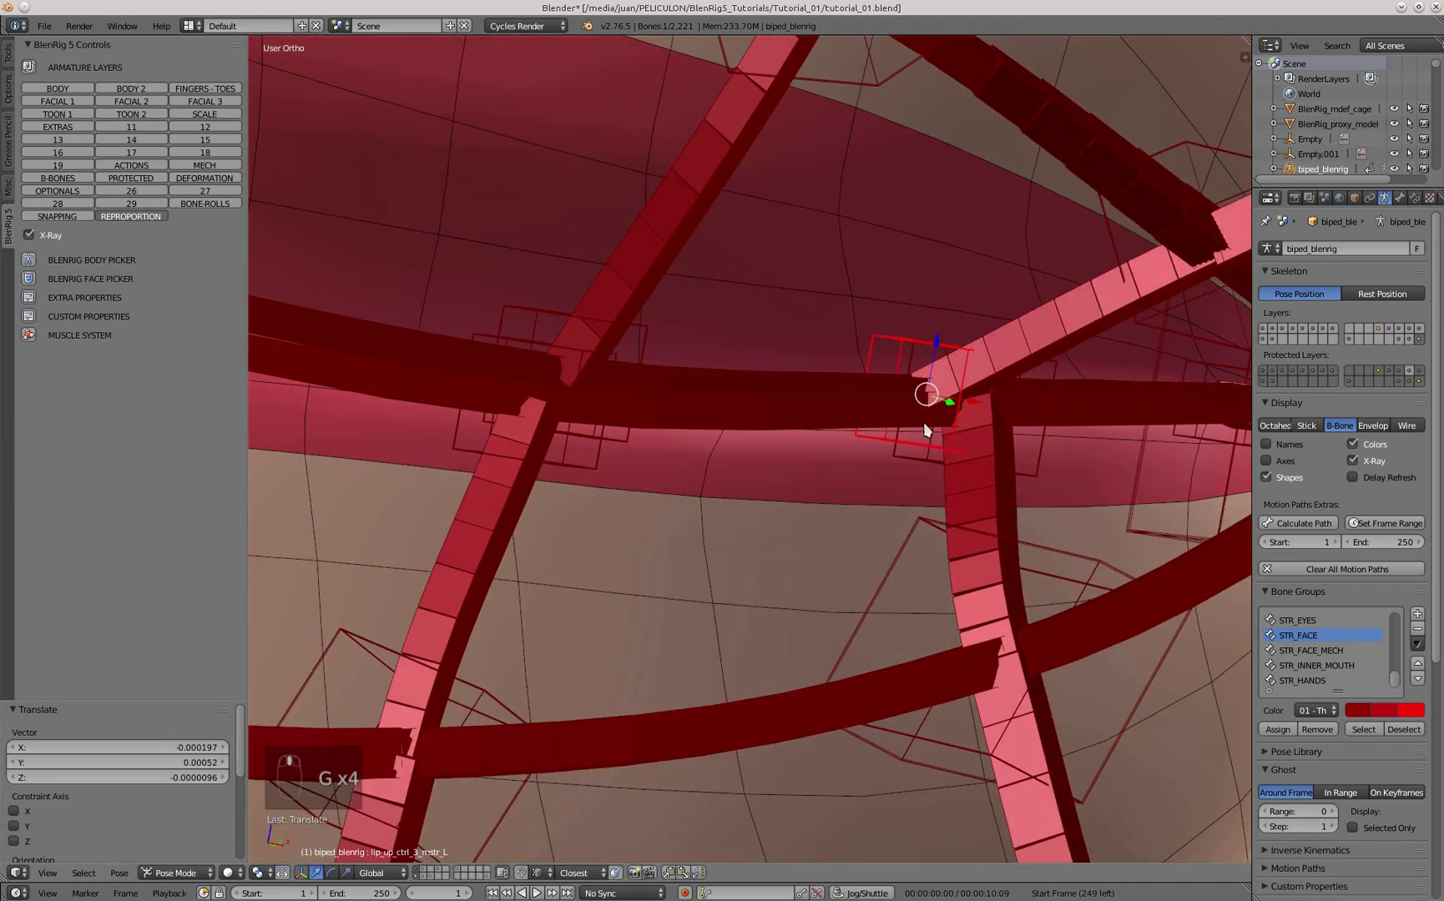
left_click(923, 427)
- Lower lip_up_ctrl_mstr_mid about 0.0005 along Z at the centre of the upper lip
scroll(834, 439, "down", 5)
key("KP_1")
left_click(561, 415)
middle_click_drag(710, 396, 655, 374)
- Examine the fit of the lip control bones and the surrounding face bones from front and angled views
scroll(655, 374, "down", 8)
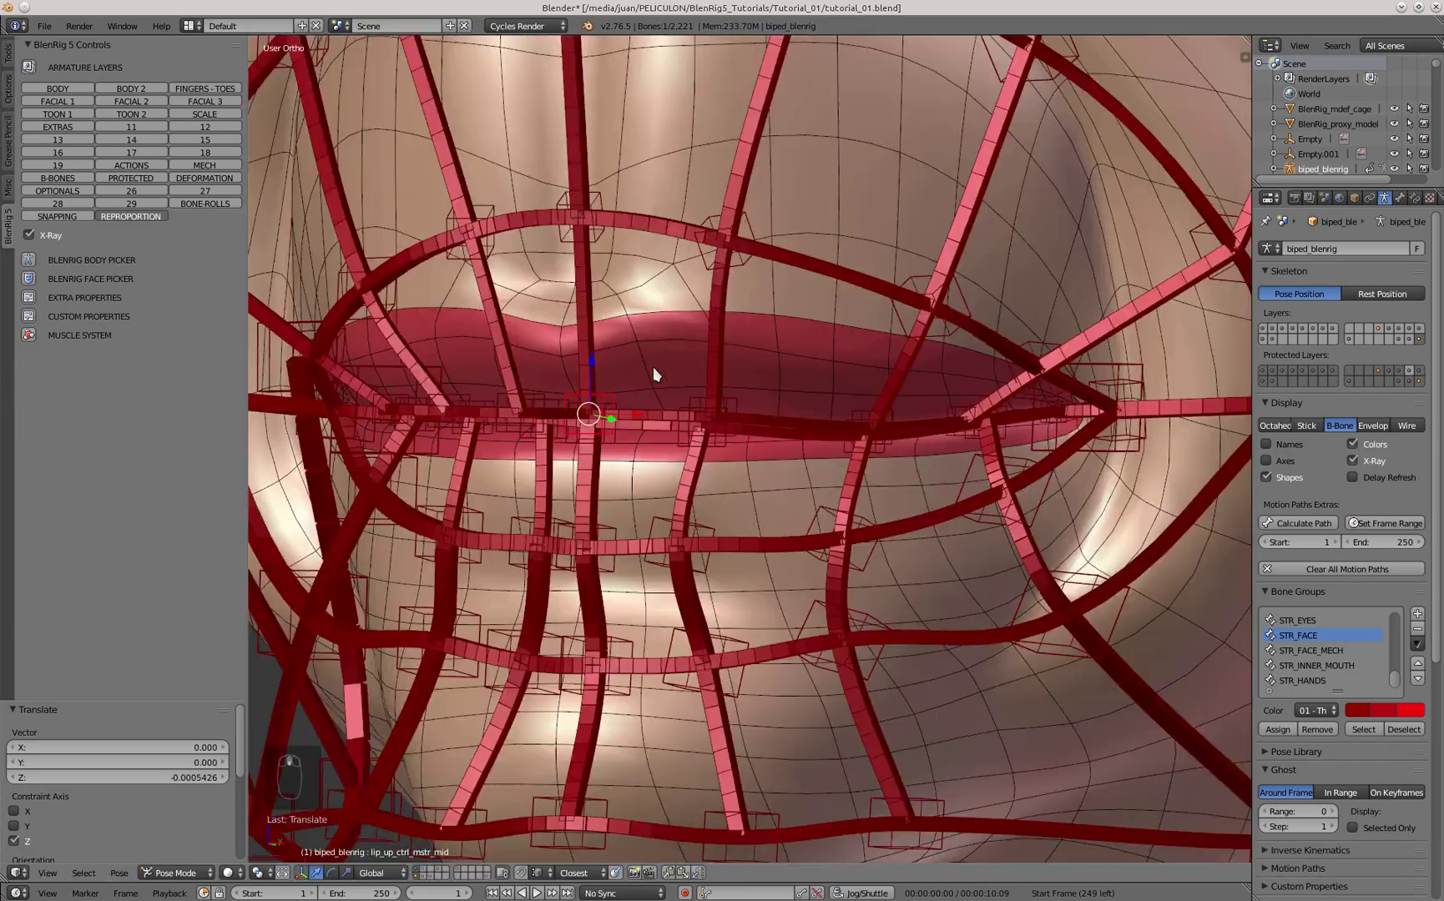
key("KP_1")
scroll(751, 413, "up", 5)
middle_click_drag(751, 413, 703, 452)
scroll(703, 452, "down", 9)
key("KP_1")
middle_click_drag(726, 367, 688, 363, "shift")
scroll(704, 472, "up", 5)
scroll(721, 451, "down", 3)
middle_click_drag(659, 482, 588, 666)
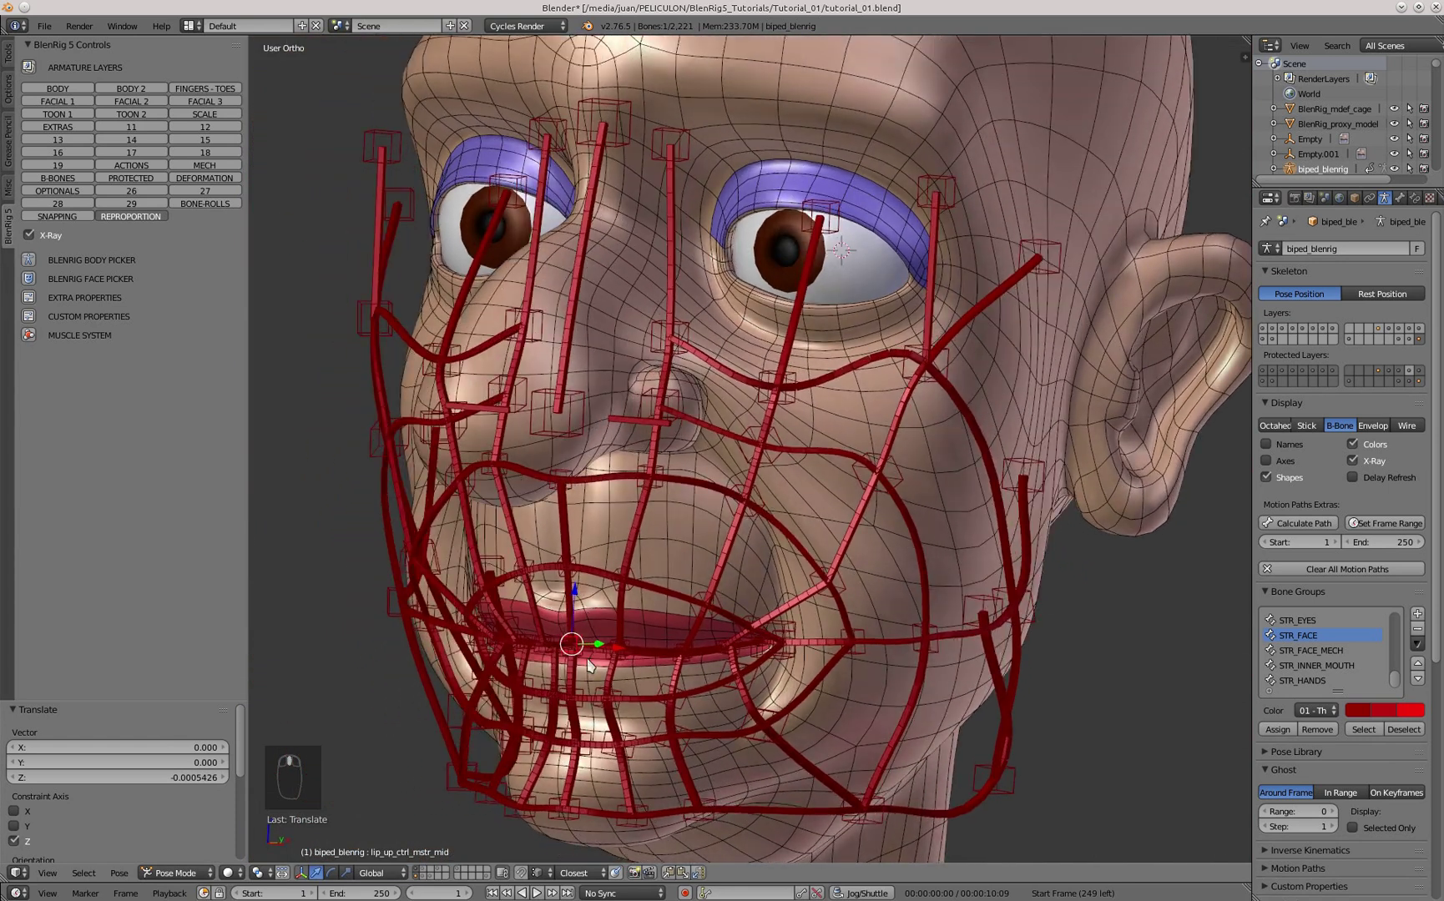
middle_click_drag(735, 661, 588, 632)
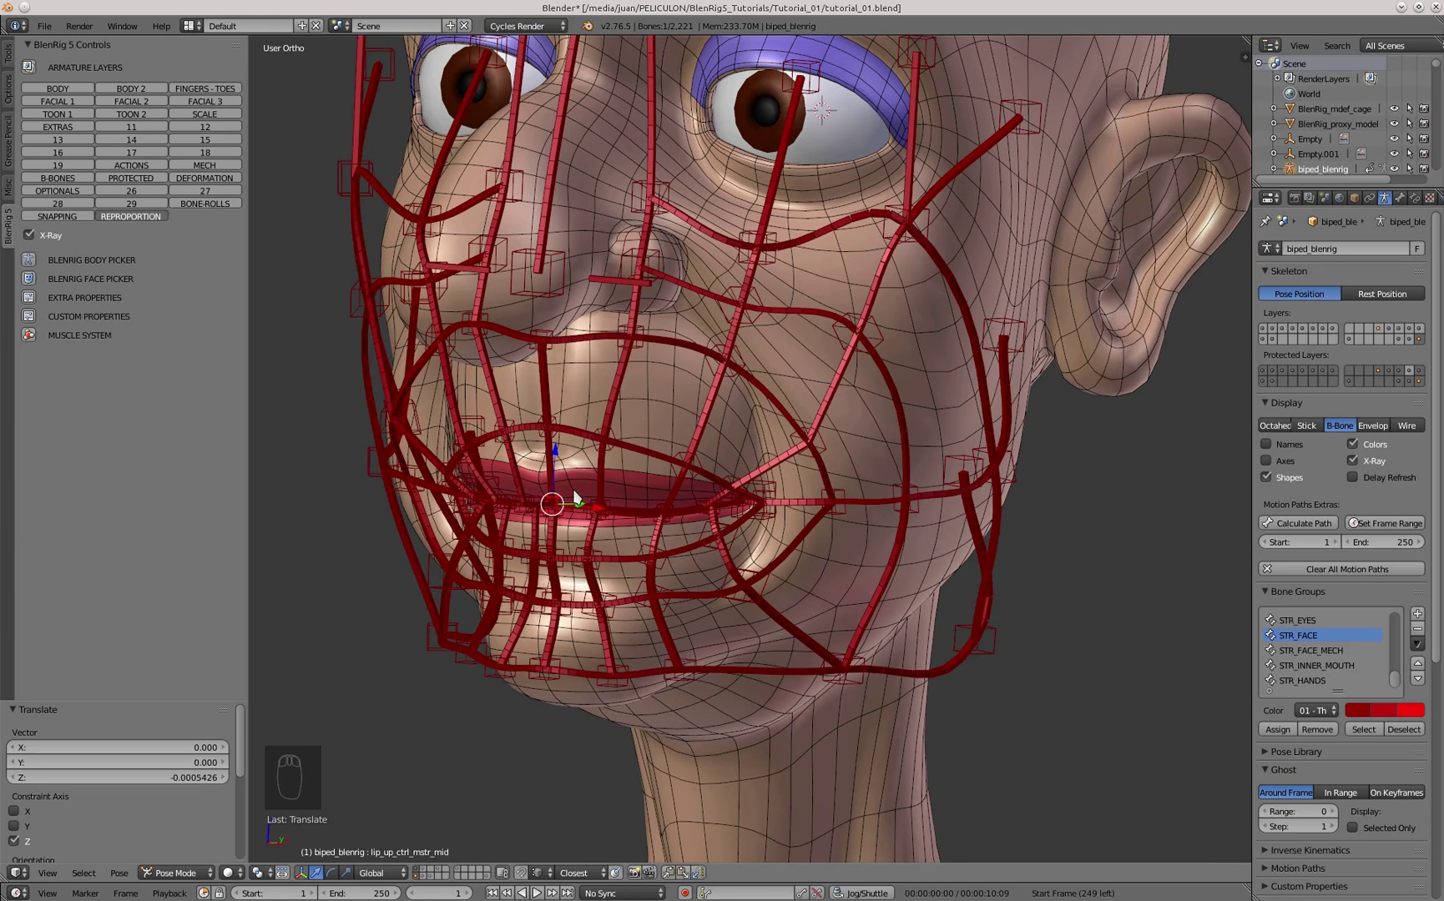
- Move cheek_ctrl_1_mstr_L beside the nose about 0.003 in X, 0.008 in Y and 0.006 in Z
middle_click_drag(738, 300, 789, 451, "shift")
scroll(789, 451, "up", 2)
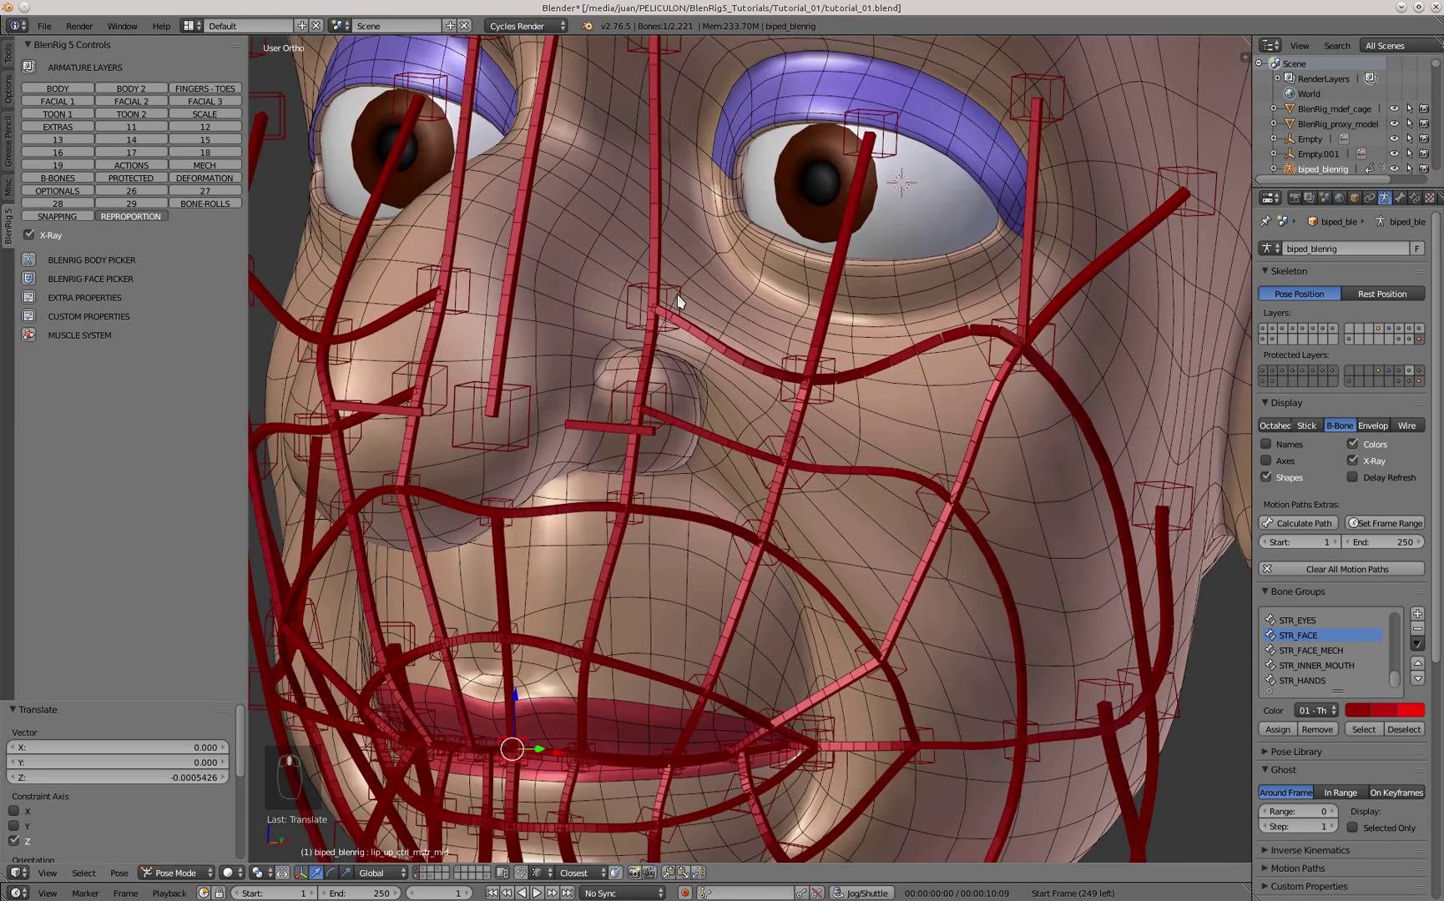
right_click(670, 302)
middle_click_drag(814, 302, 738, 307)
scroll(738, 306, "up", 4)
key("g")
left_click(662, 261)
scroll(667, 255, "down", 3)
middle_click_drag(720, 491, 788, 488)
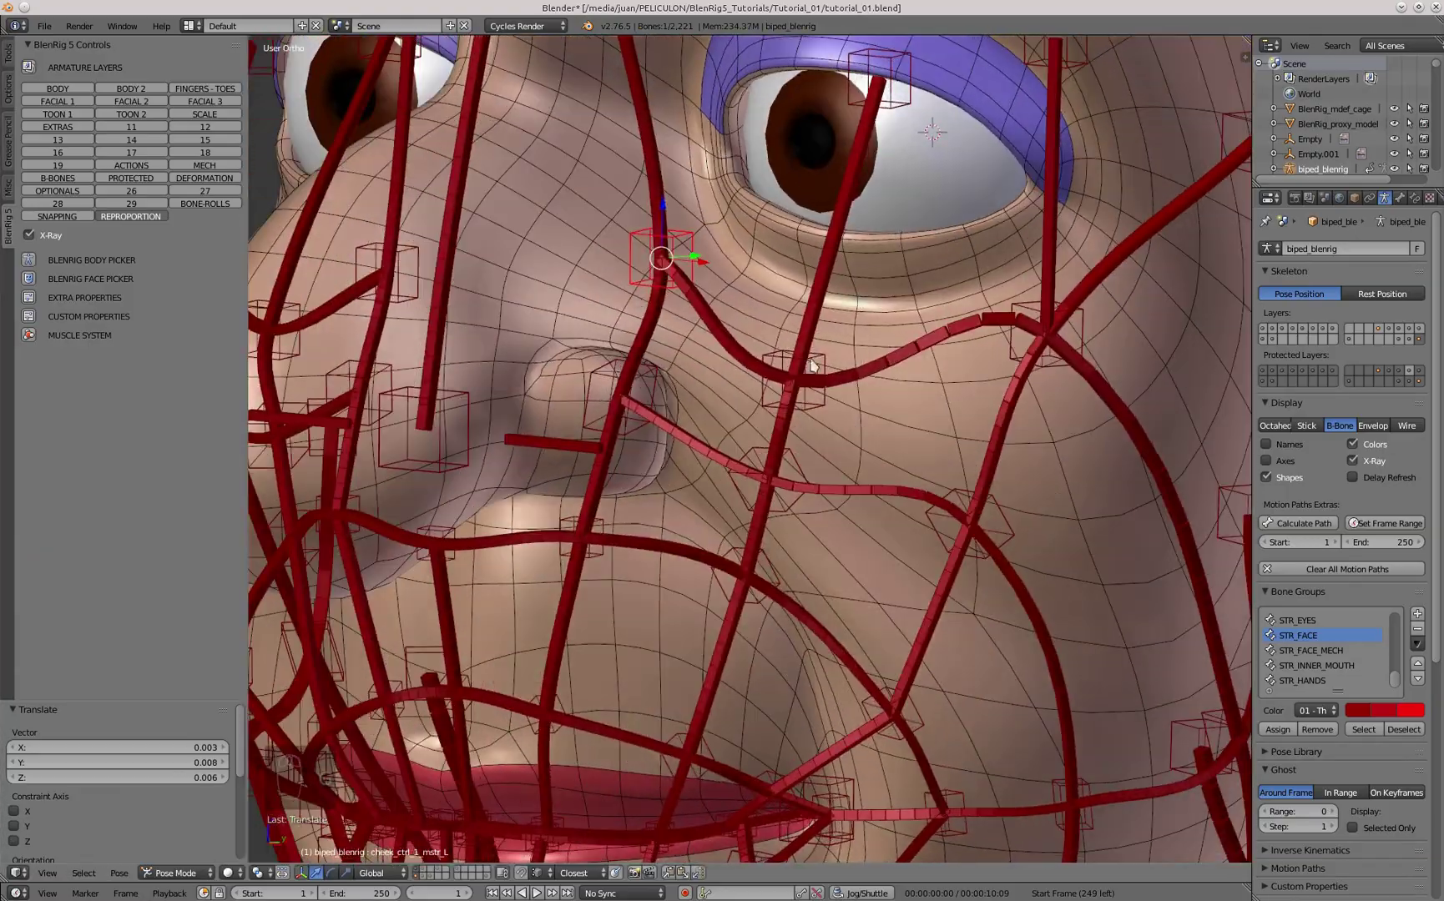
- Move the cheek control bone beneath the left eye about -0.009 in X, 0.007 in Y and 0.008 in Z
right_click(812, 380)
scroll(748, 276, "up", 4)
key("g")
left_click(783, 367)
scroll(668, 301, "down", 4)
middle_click_drag(1035, 341, 898, 420)
- Move cheek_ctrl_3_str_L at the outer cheek about -0.004 in X, 0.015 in Y and -0.003 in Z
right_click(995, 347)
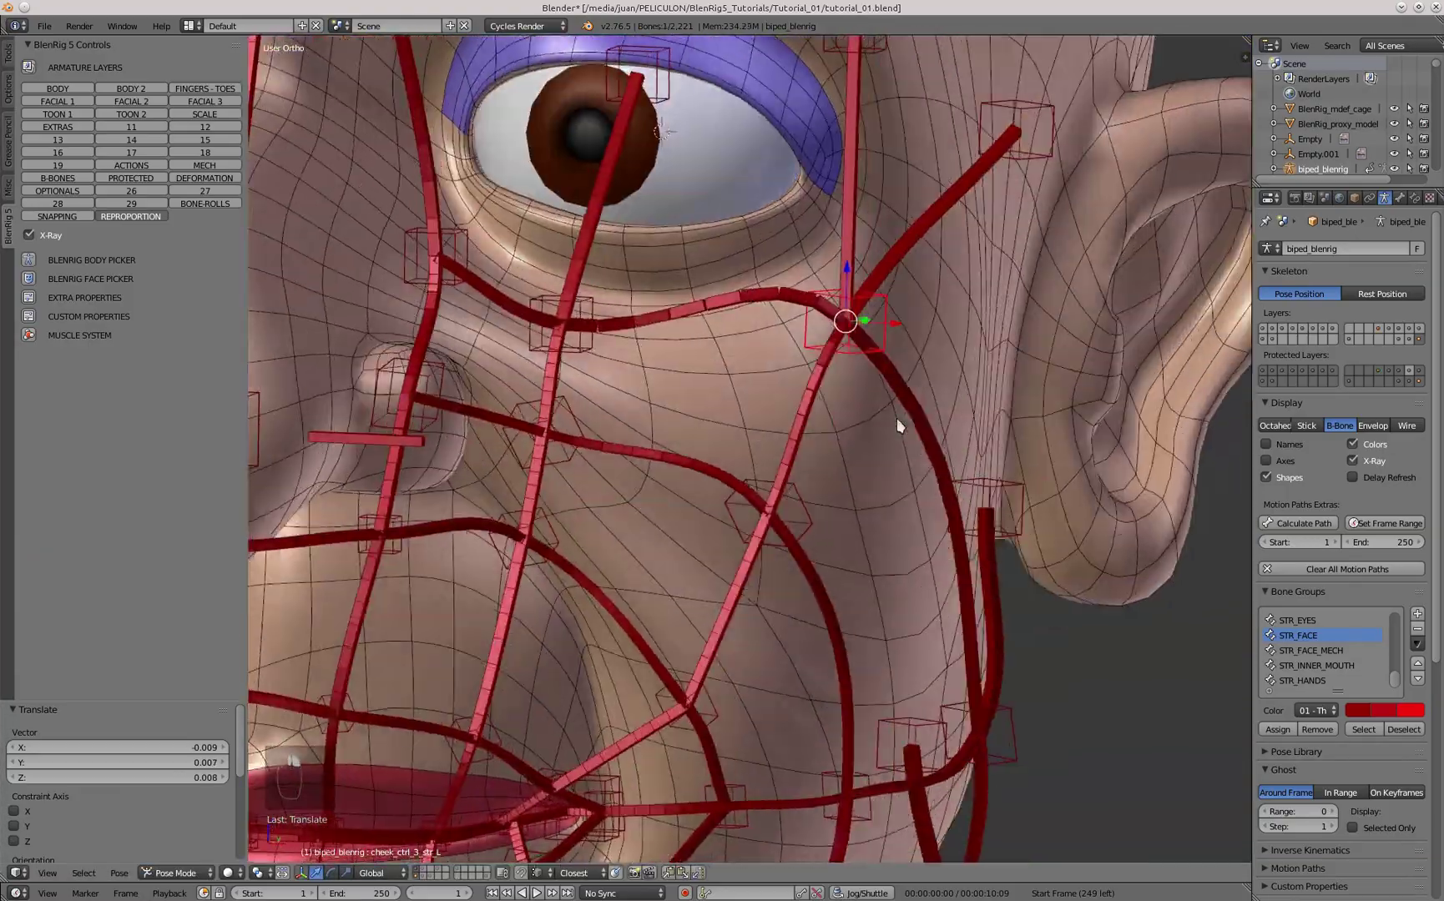
scroll(876, 384, "up", 1)
key("g")
left_click(887, 344)
scroll(843, 368, "down", 3)
middle_click_drag(760, 392, 735, 432)
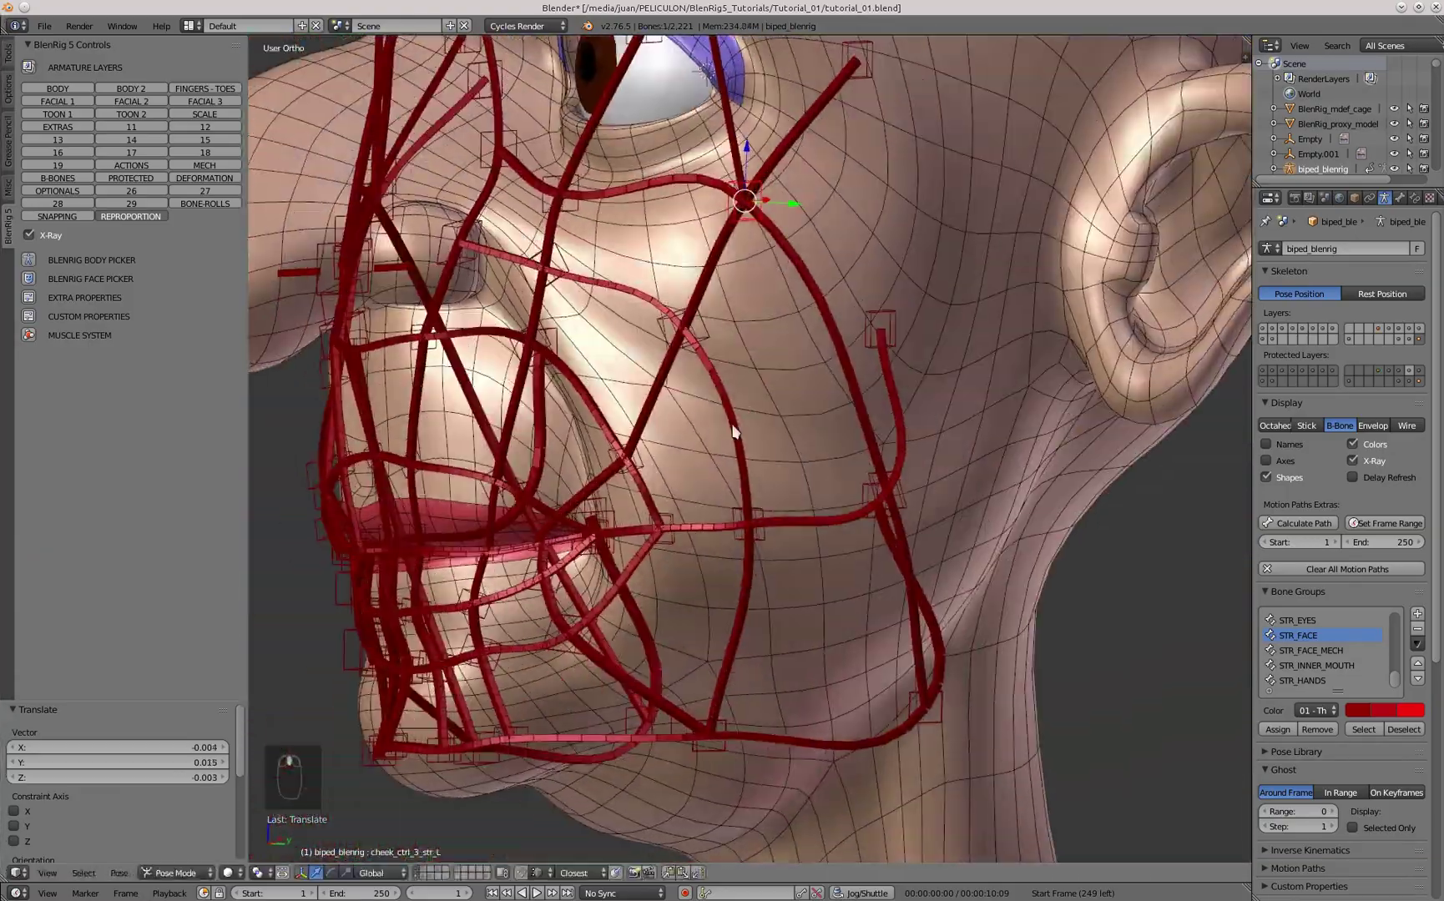
- Reposition the end control of the outer cheek bone beside the left eye from an oblique view
scroll(735, 232, "up", 2)
middle_click_drag(735, 242, 660, 363, "shift")
scroll(735, 238, "down", 2)
scroll(730, 327, "up", 1)
right_click(725, 334)
key("g")
left_click(822, 354)
middle_click_drag(823, 534, 822, 361, "shift")
middle_click_drag(801, 468, 876, 520)
- Fit the neighbouring outer bone end to the left temple, moving it about -0.013 in X, -0.001 in Y and 0.002 in Z
right_click(896, 339)
key("g")
middle_click_drag(895, 343, 863, 628)
left_click(812, 535)
key("g")
left_click(820, 628)
middle_click_drag(774, 435, 814, 326, "shift")
key("KP_1")
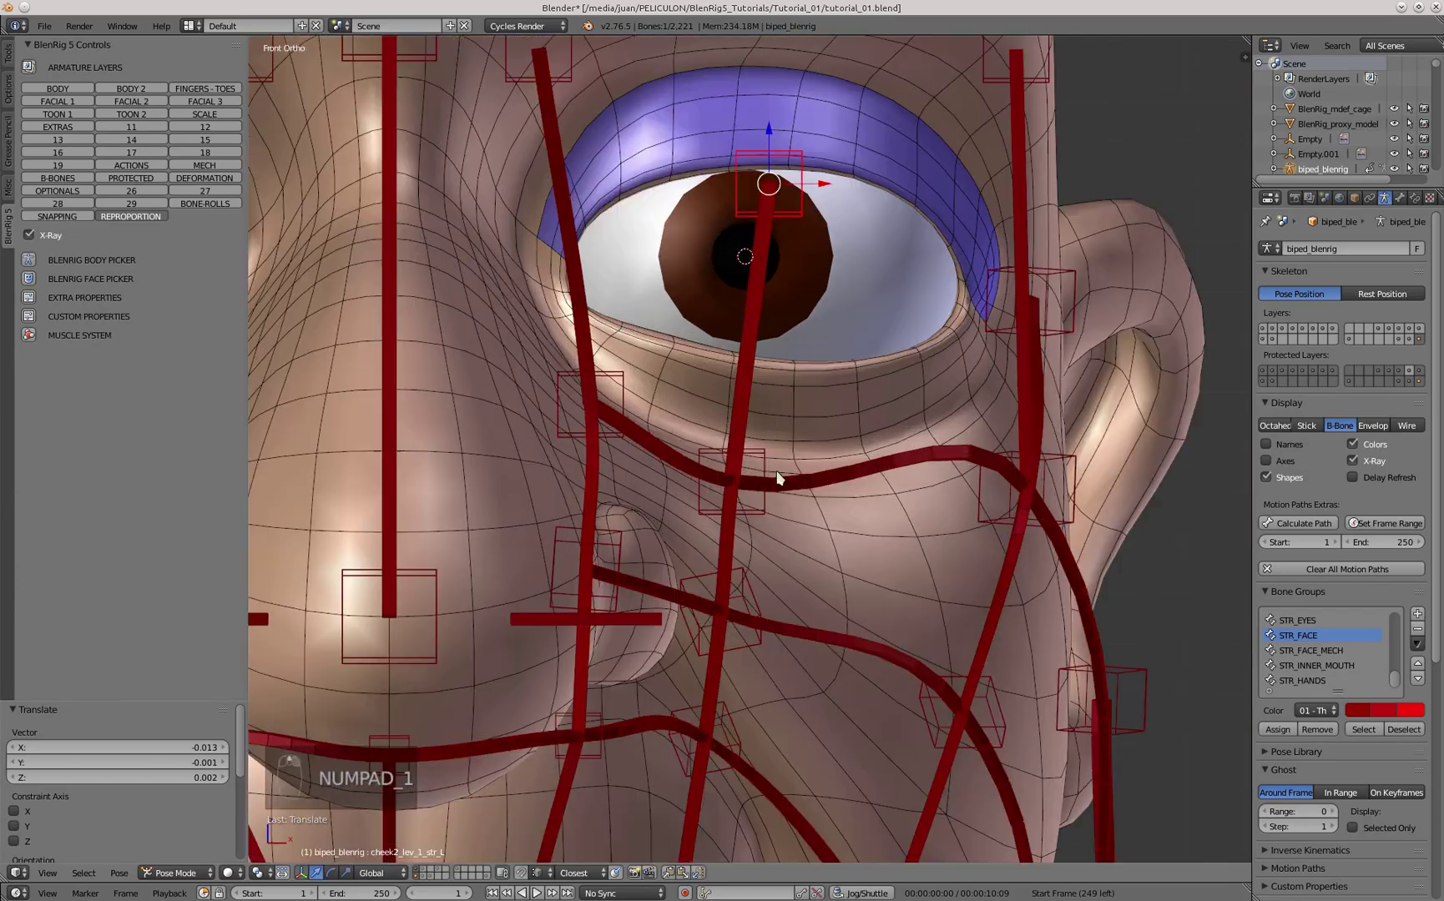
- Adjust cheek2_lev_1_str_L from the front, then from an angled view by about -0.001 in X, 0.007 in Y and -0.002 in Z
right_click(793, 185)
key("g")
left_click(801, 188)
middle_click_drag(817, 391, 689, 421)
key("g")
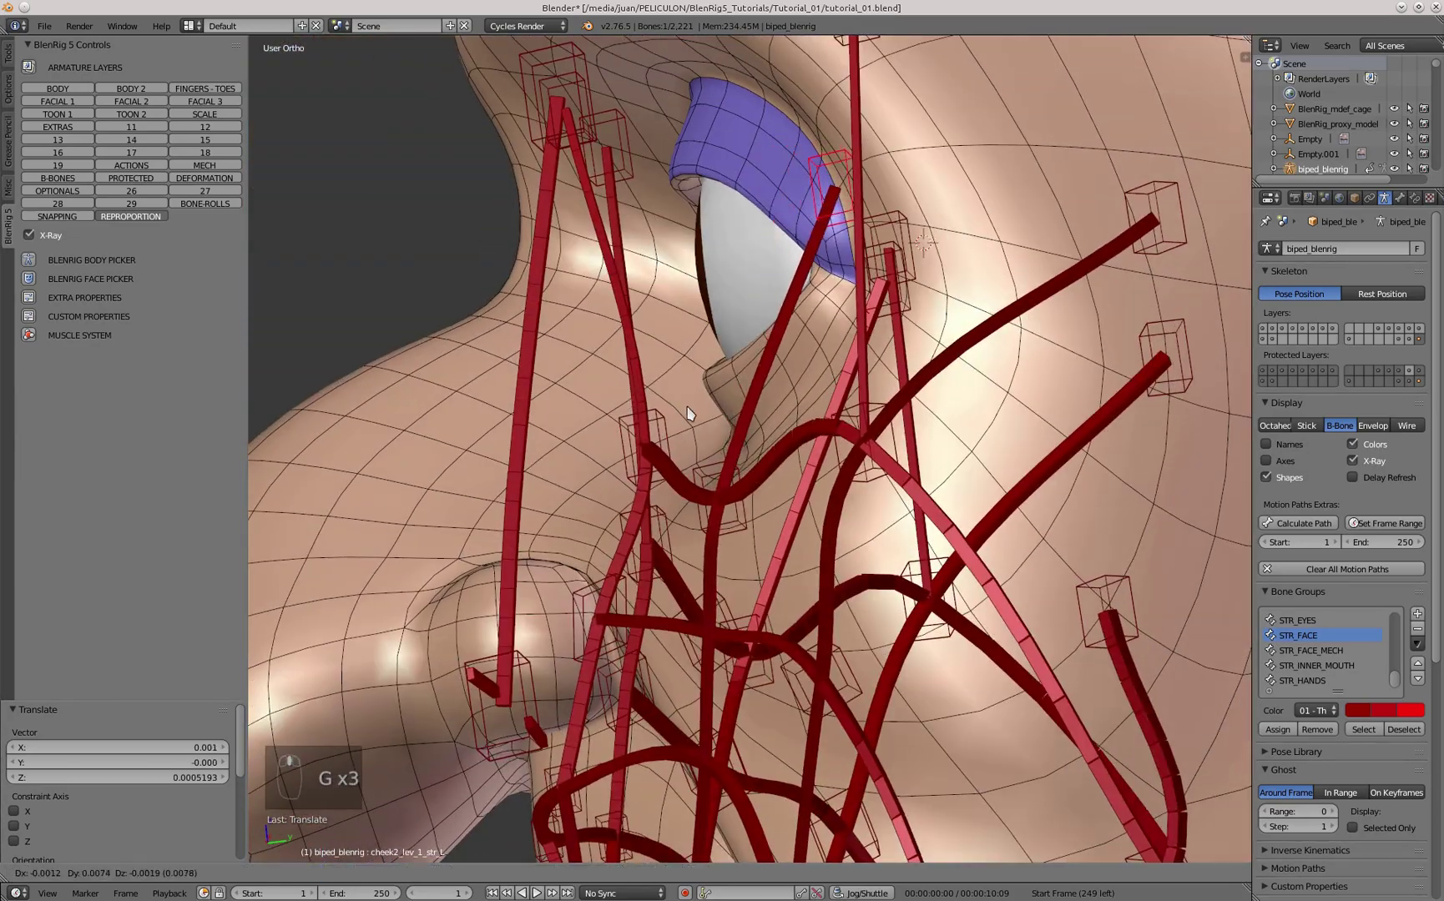
left_click(692, 409)
- Move nose_frown_str_L down to the inner corner of the left eye and fine-tune its depth on the nose bridge
key("KP_1")
scroll(797, 342, "down", 2)
right_click(684, 152)
key("g")
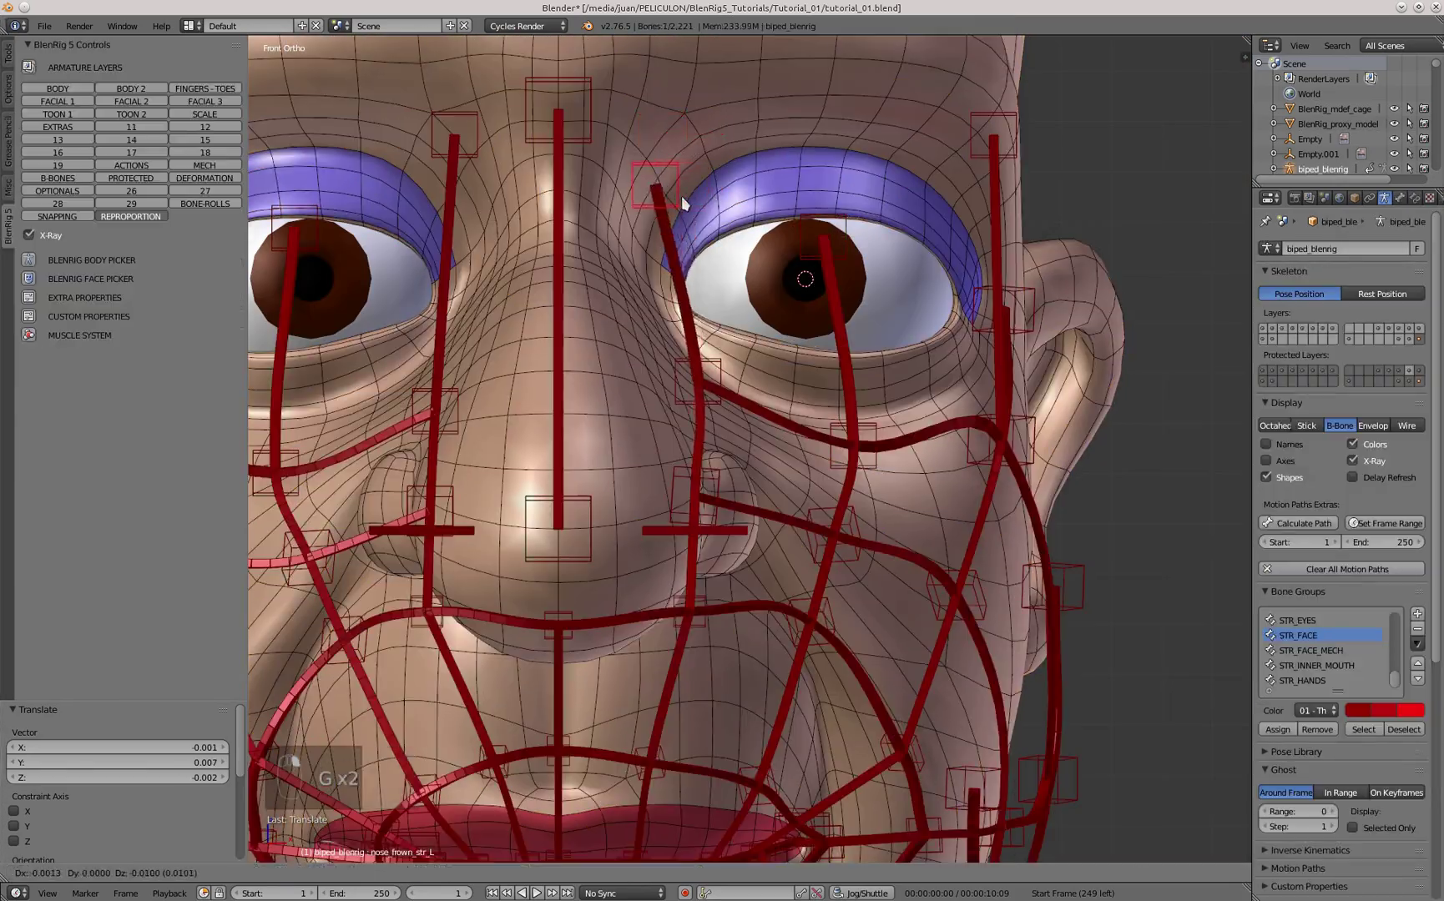
left_click(685, 206)
middle_click_drag(681, 359, 651, 384)
key("g")
left_click(509, 408)
key("g")
scroll(764, 355, "down", 3)
key("KP_1")
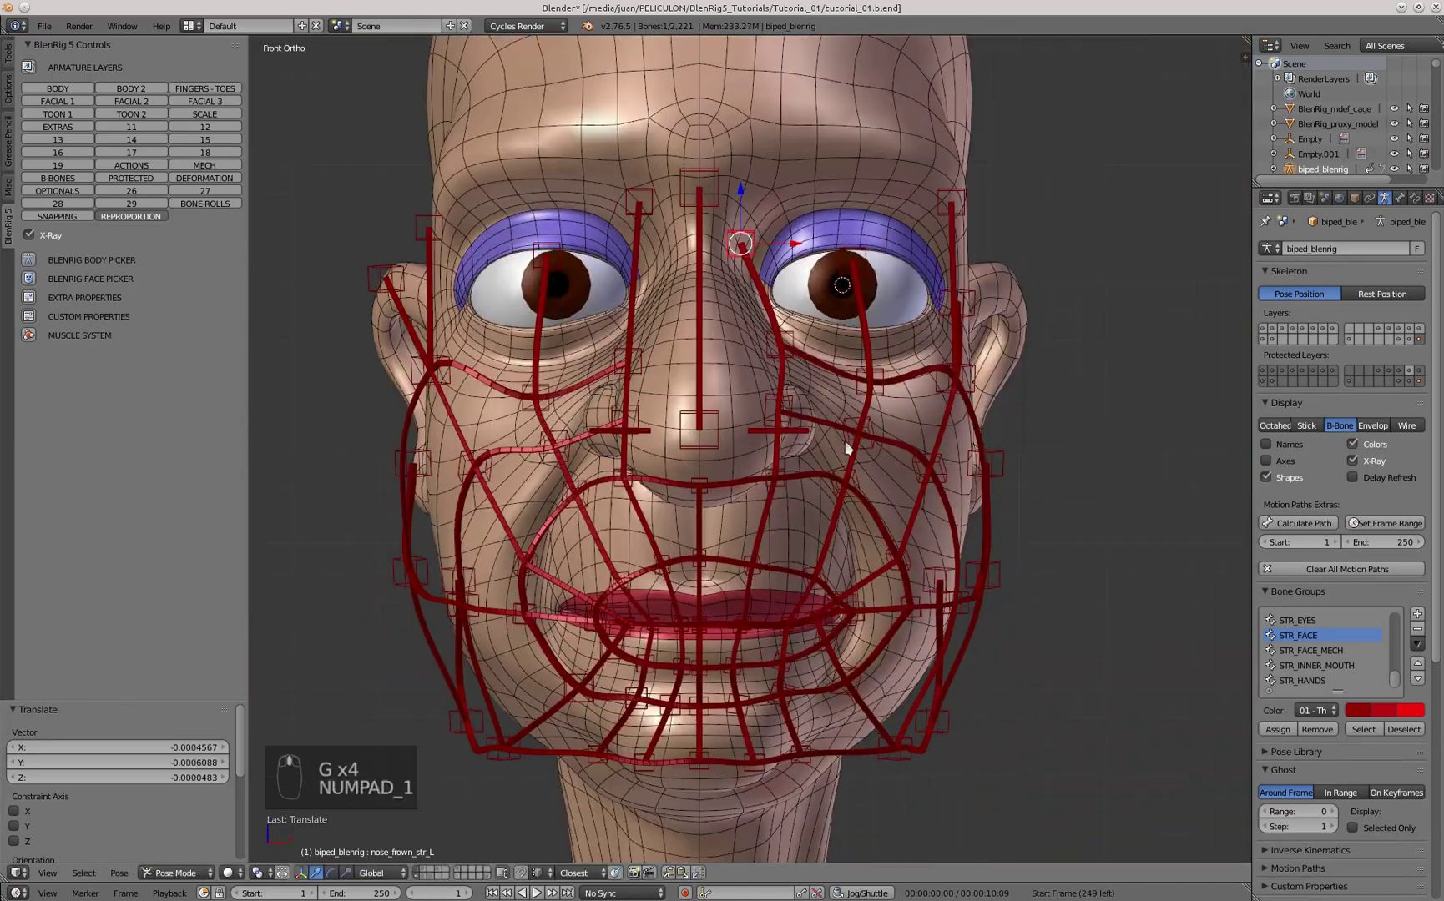
- Move lev3_str_L to just below the left earlobe, shifting it about -0.022 in X and -0.002 in Y
middle_click_drag(846, 448, 751, 415)
scroll(969, 319, "up", 3)
right_click(967, 526)
middle_click_drag(964, 527, 872, 522)
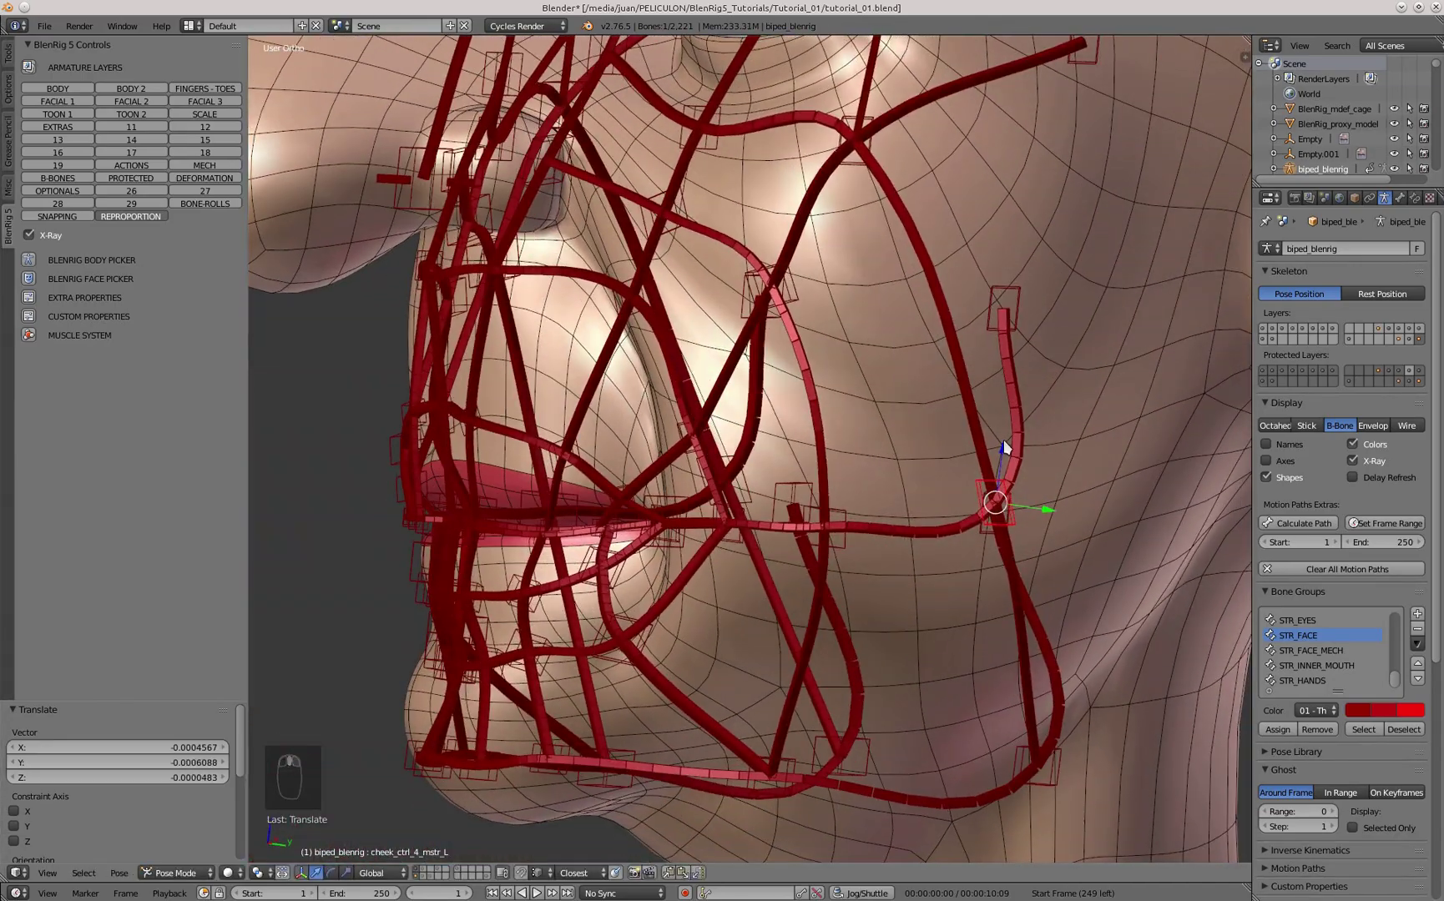
right_click(893, 311)
key("g")
middle_click_drag(949, 493, 709, 430, "shift")
left_click(1152, 402)
scroll(868, 459, "down", 2)
key("g")
key("KP_3")
scroll(645, 501, "up", 6)
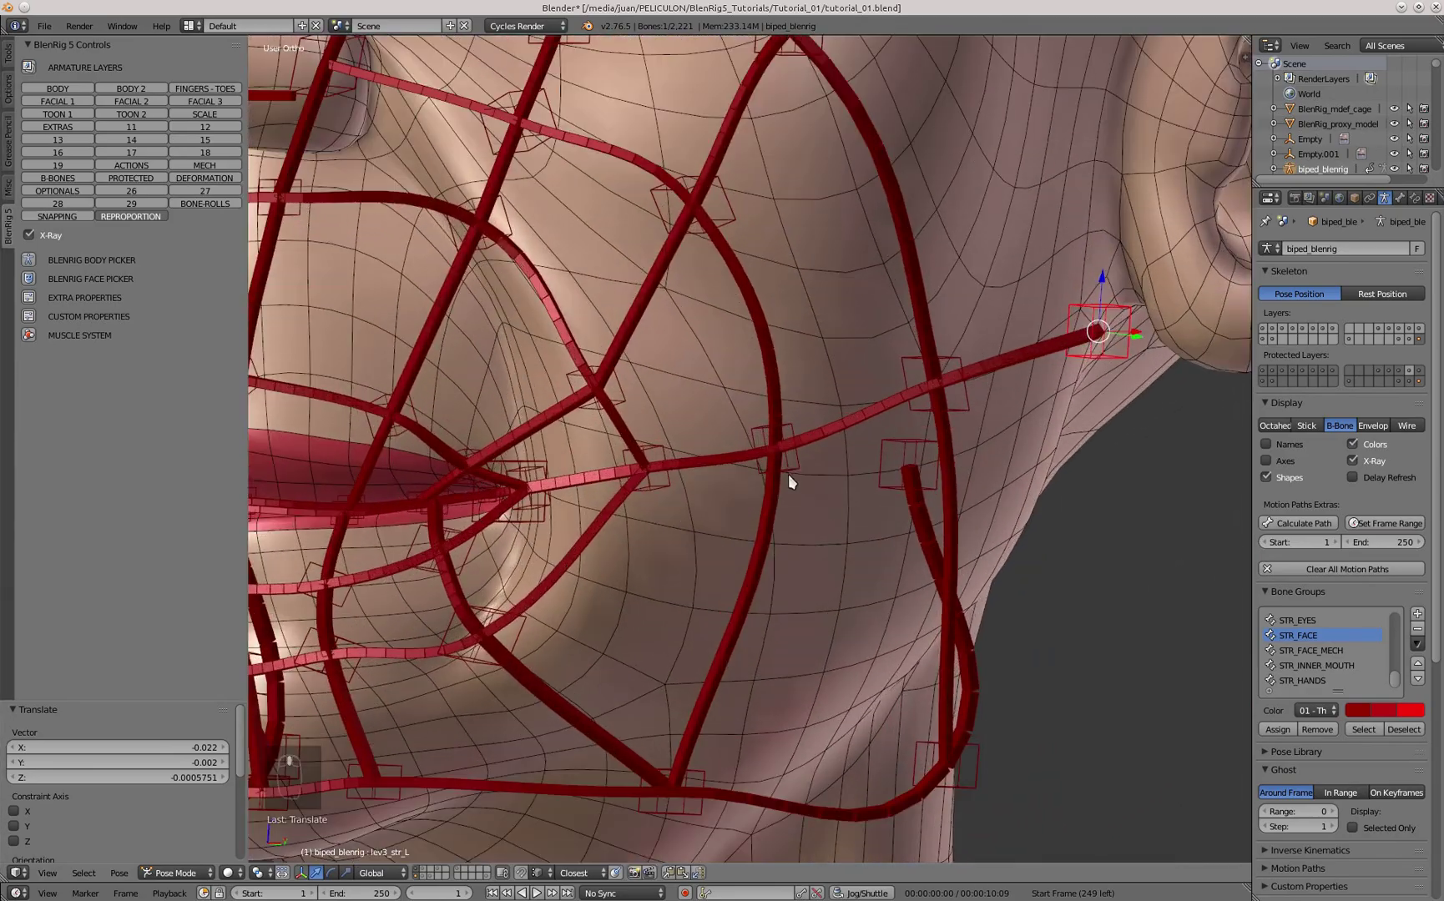
- Move the end control of the left jaw bone backward about 0.042 in Y and -0.015 in Z
right_click(791, 482)
key("KP_1")
middle_click_drag(791, 481, 854, 310)
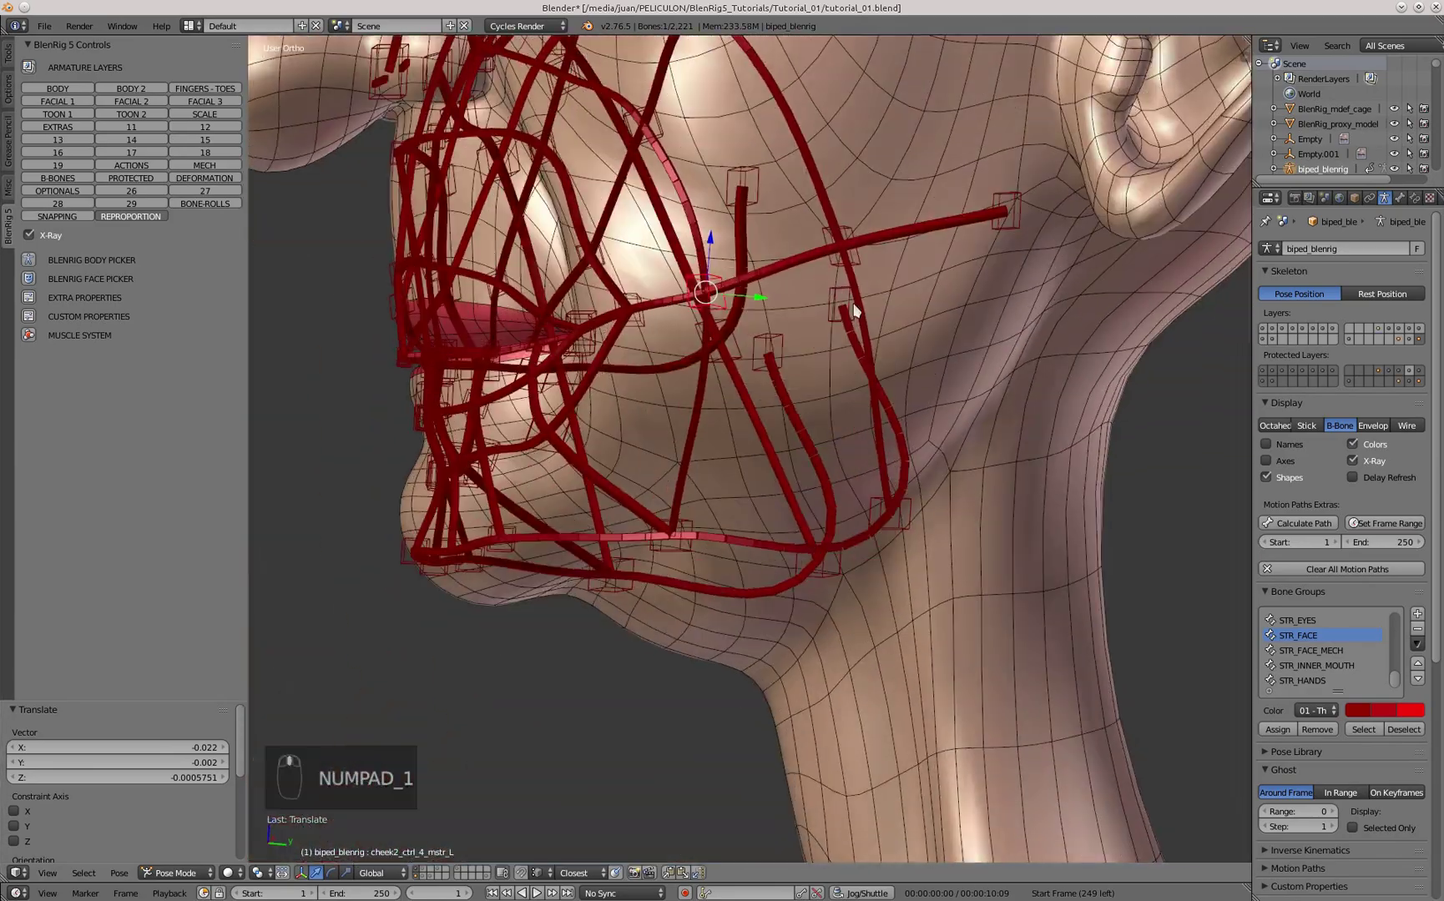
key("g")
left_click(1024, 372)
middle_click_drag(884, 421, 984, 450)
scroll(934, 509, "up", 2)
- Reposition cheek_ctrl_5_mstr_L at the jaw corner, and move cheek_ctrl_4_mstr_L about 0.002 in X, 0.003 in Y and -0.010 in Z
right_click(933, 536)
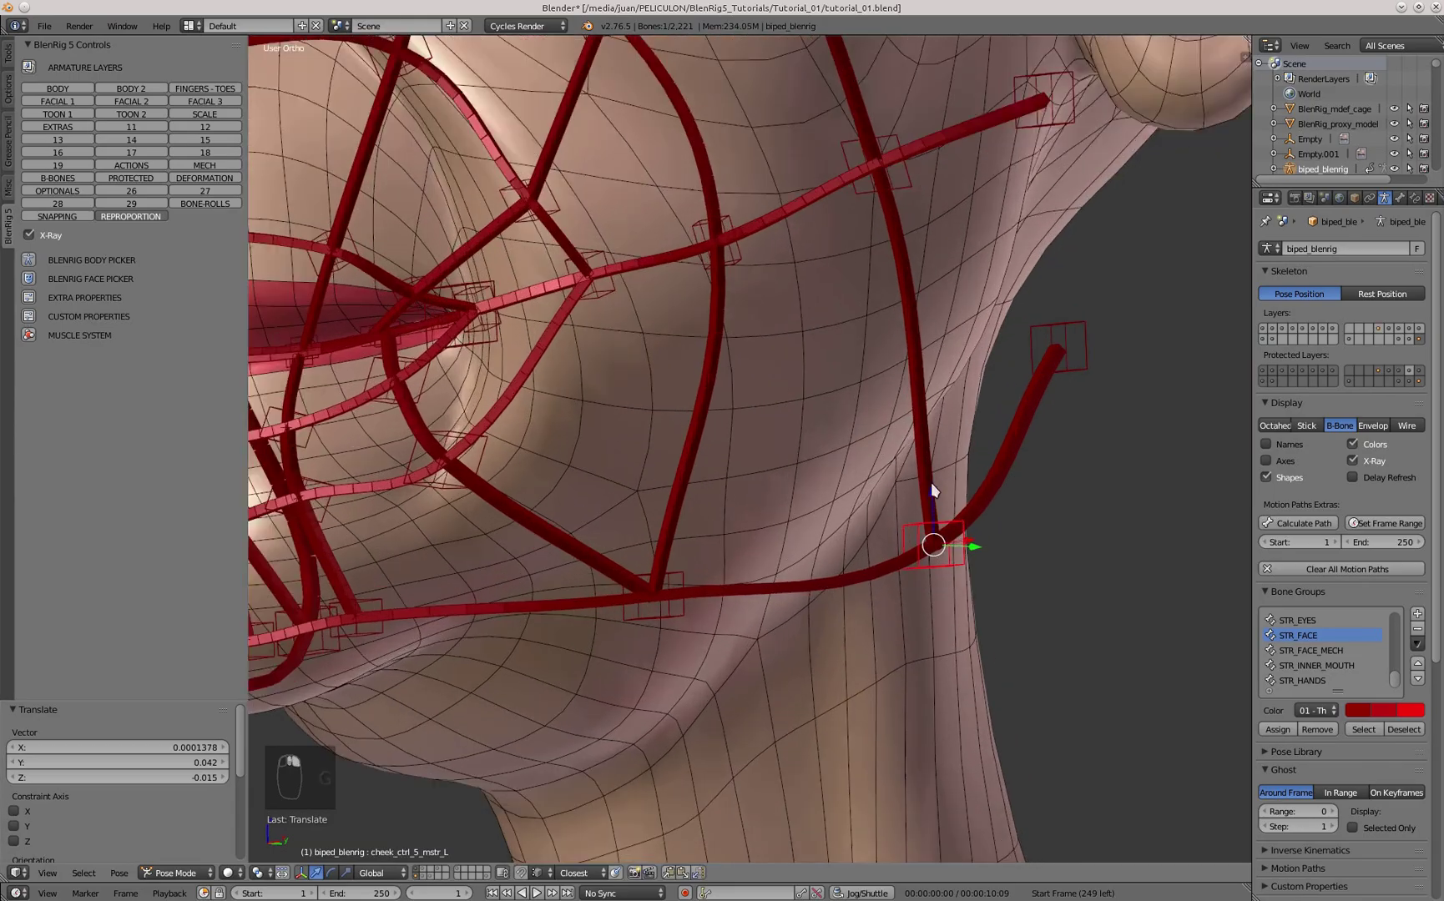
middle_click_drag(960, 538, 922, 547)
key("g")
left_click(890, 417)
scroll(890, 418, "down", 3)
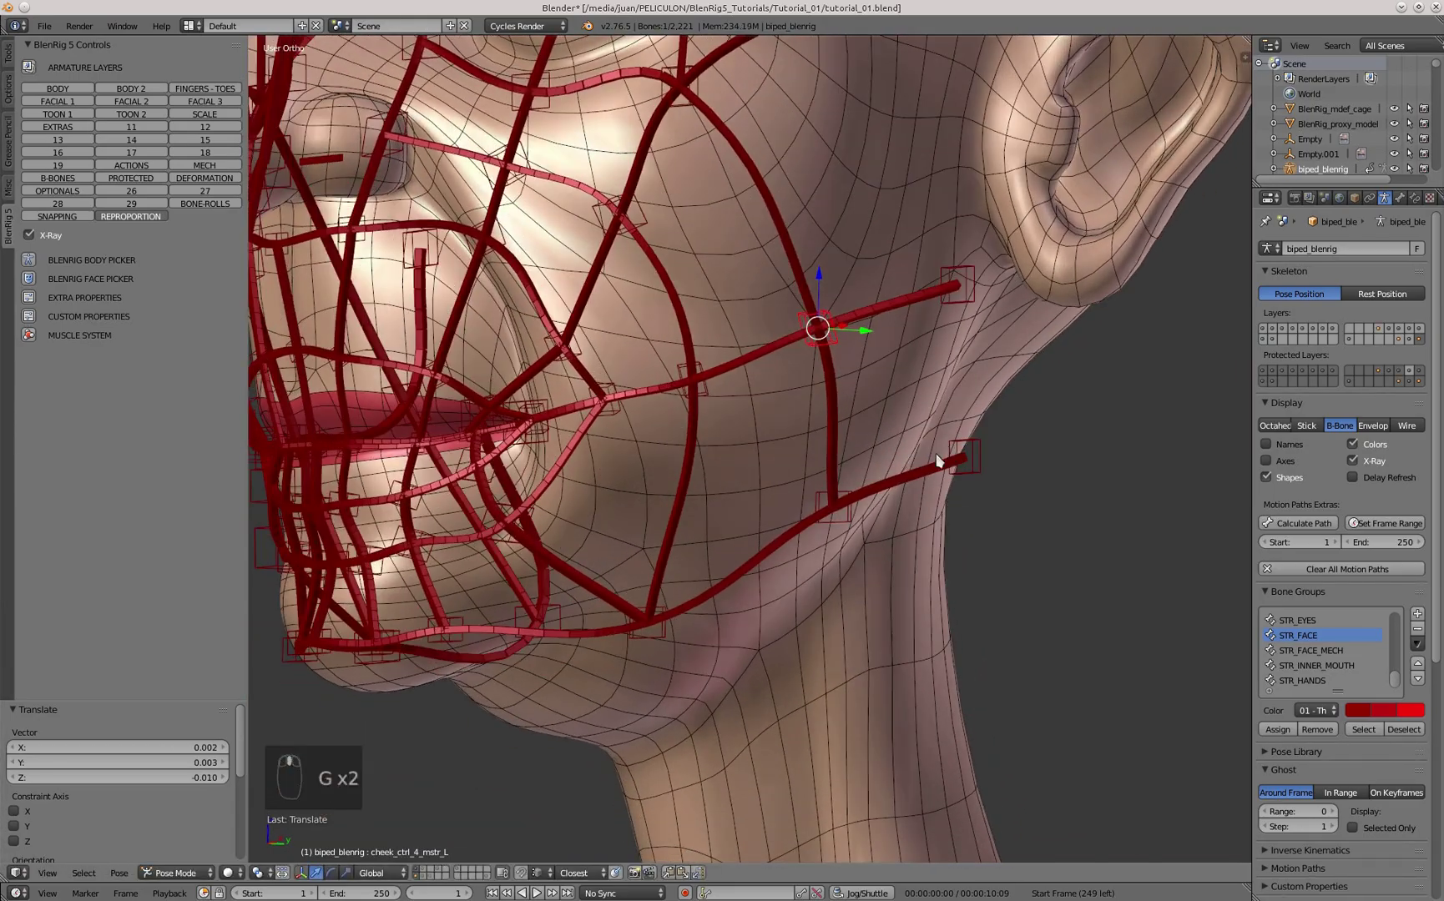
- Fit the end control of the left jaw bone to the surface behind the jaw corner from two view angles
right_click(950, 461)
key("g")
middle_click_drag(943, 462, 745, 474)
left_click(930, 457)
key("g")
left_click(856, 470)
- Adjust lev3_str_L beneath the left earlobe to follow the head surface
right_click(939, 288)
key("g")
left_click(925, 434)
scroll(744, 474, "down", 2)
scroll(693, 480, "up", 3)
- Move chin_ctrl_3_mstr_L on the left jawline about -0.004 in X, 0.0004 in Y and 0.018 in Z
middle_click_drag(639, 455, 704, 480)
right_click(716, 492)
scroll(690, 449, "up", 2)
key("g")
left_click(700, 386)
scroll(751, 376, "down", 4)
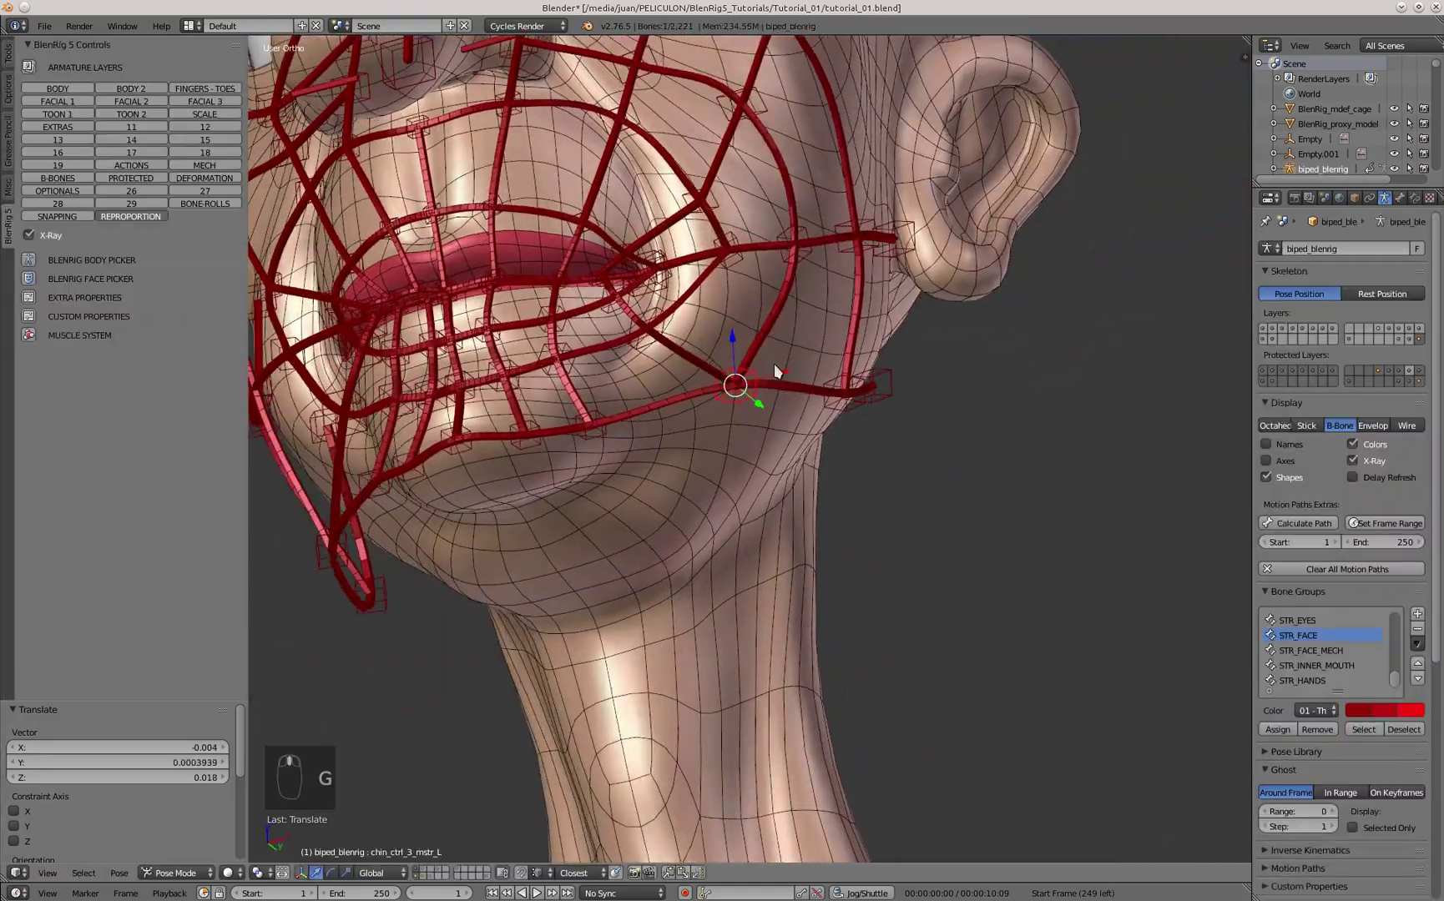
- Refine the position of chin_ctrl_3_mstr_L on the left jawline from several view angles
scroll(734, 393, "up", 3)
key("g")
left_click(720, 426)
scroll(721, 427, "down", 4)
middle_click_drag(720, 427, 752, 490)
scroll(672, 393, "up", 5)
scroll(667, 389, "down", 3)
middle_click_drag(667, 389, 555, 446)
- Fit the chin control bone near the front of the chin in the side view
right_click(626, 431)
key("KP_3")
scroll(629, 429, "up", 3)
left_click(620, 455)
scroll(616, 442, "down", 4)
scroll(740, 432, "up", 2)
- Move chin_ctrl_2_mstr_L under the chin about -0.003 in X, 0.014 in Y and 0.002 in Z
right_click(731, 455)
key("g")
left_click(760, 455)
right_click(723, 442)
key("g")
left_click(731, 449)
- Copy the pose of the left-side facial bones and paste it flipped on the X axis, leaving nothing selected
scroll(726, 446, "down", 4)
middle_click_drag(664, 447, 603, 477)
scroll(670, 419, "down", 4)
key("KP_1")
scroll(672, 400, "up", 3)
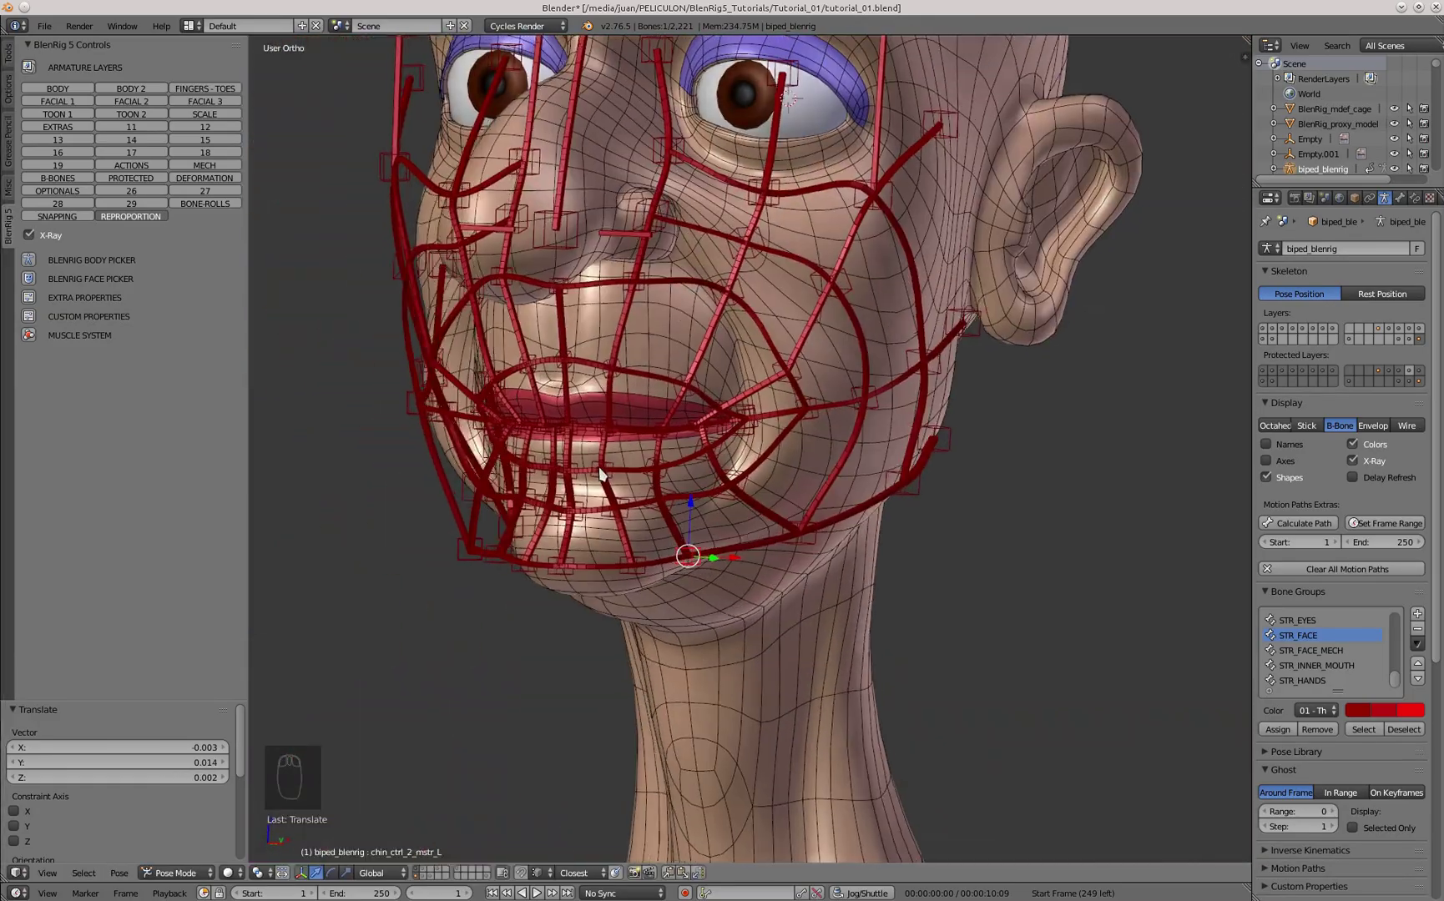
scroll(802, 406, "up", 3)
scroll(795, 421, "down", 4)
middle_click_drag(776, 410, 843, 457)
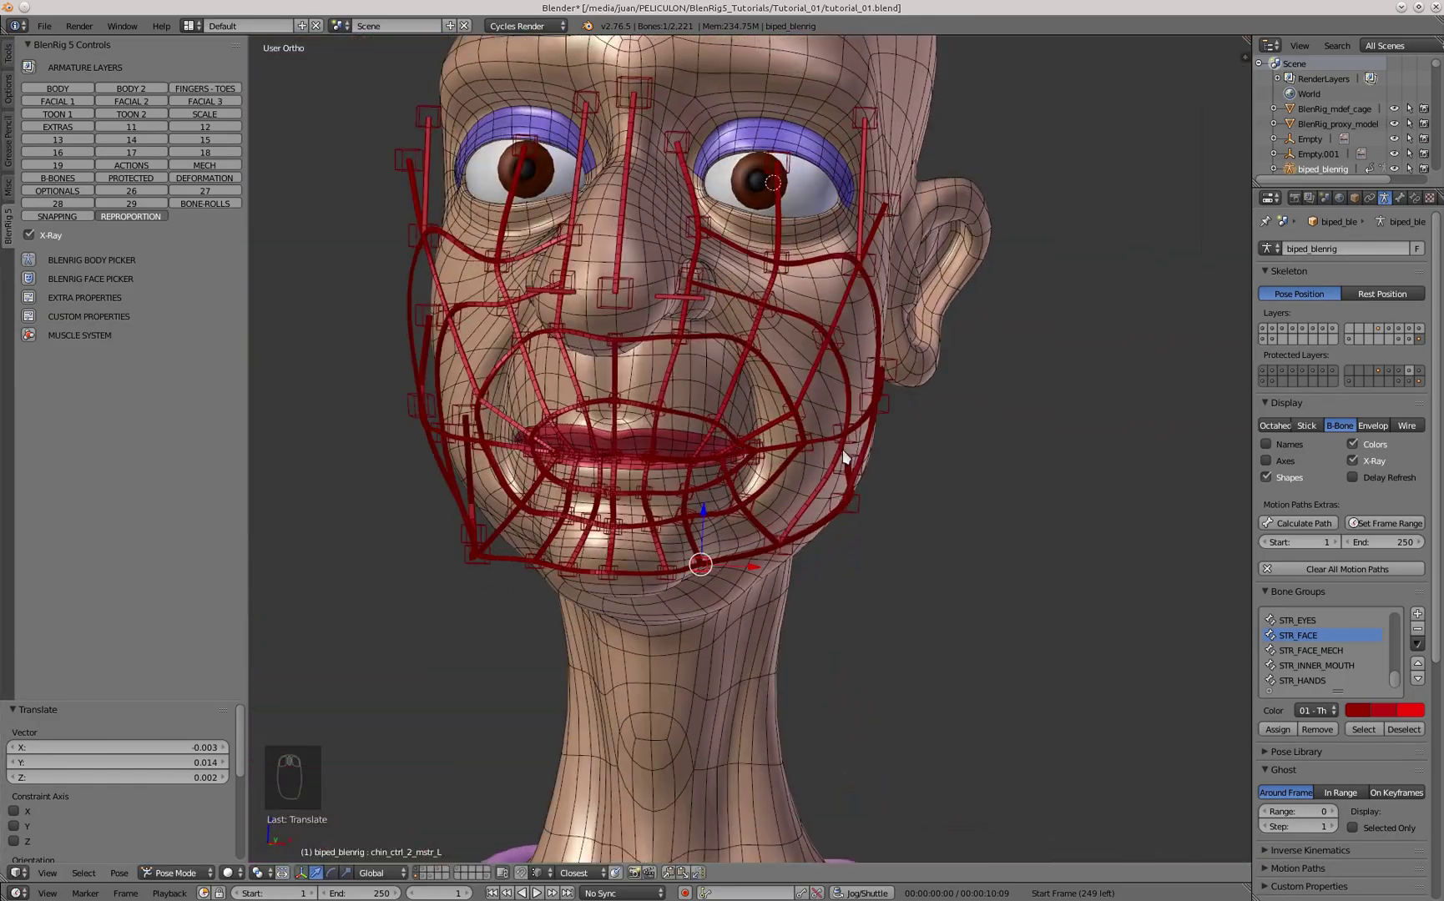
key("KP_1")
key("a")
key("a")
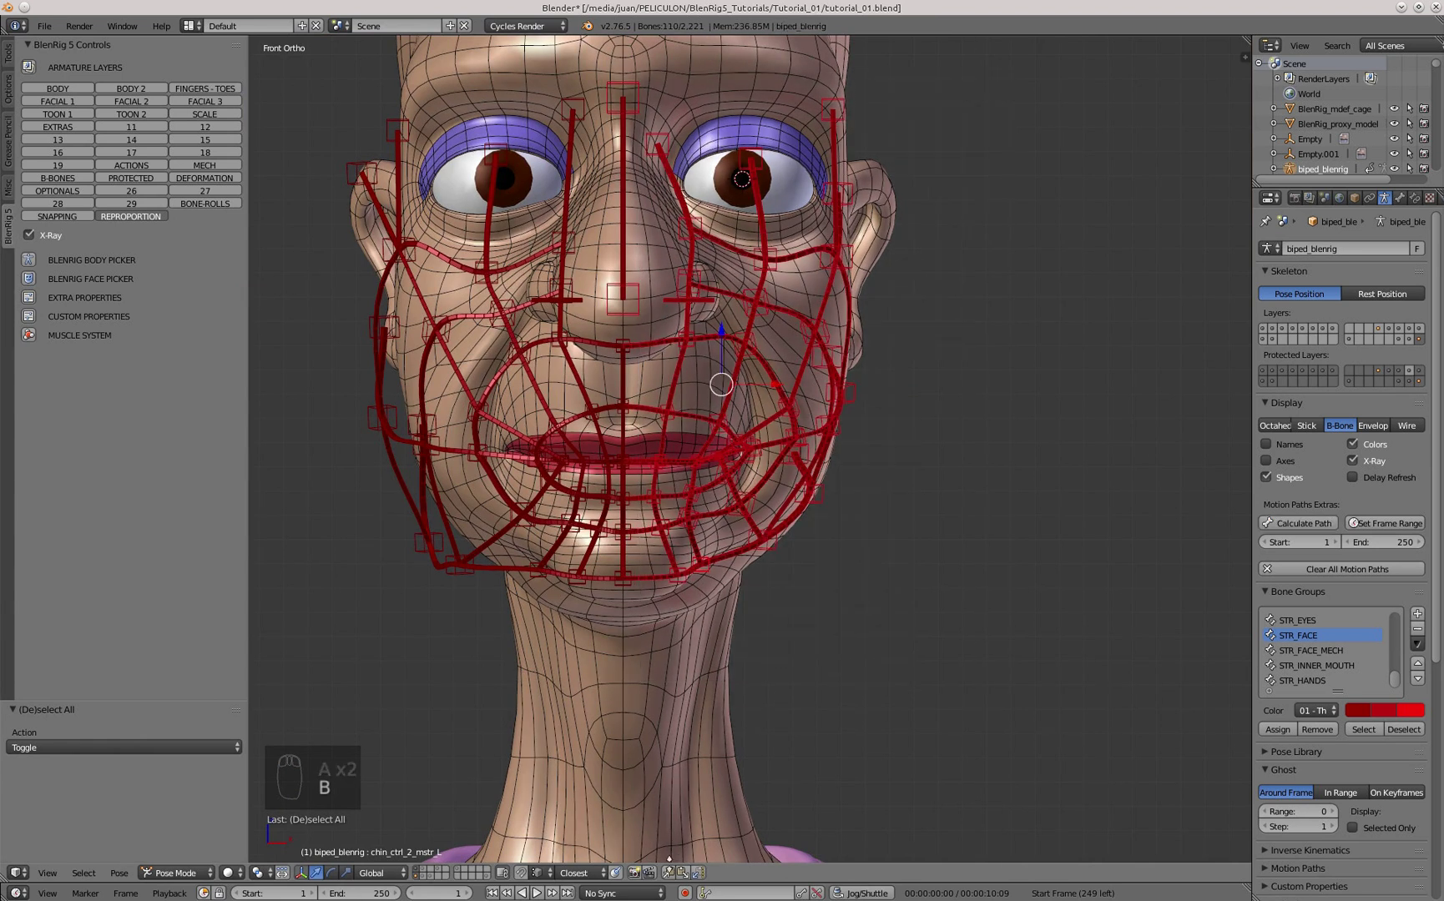
scroll(699, 844, "down", 3)
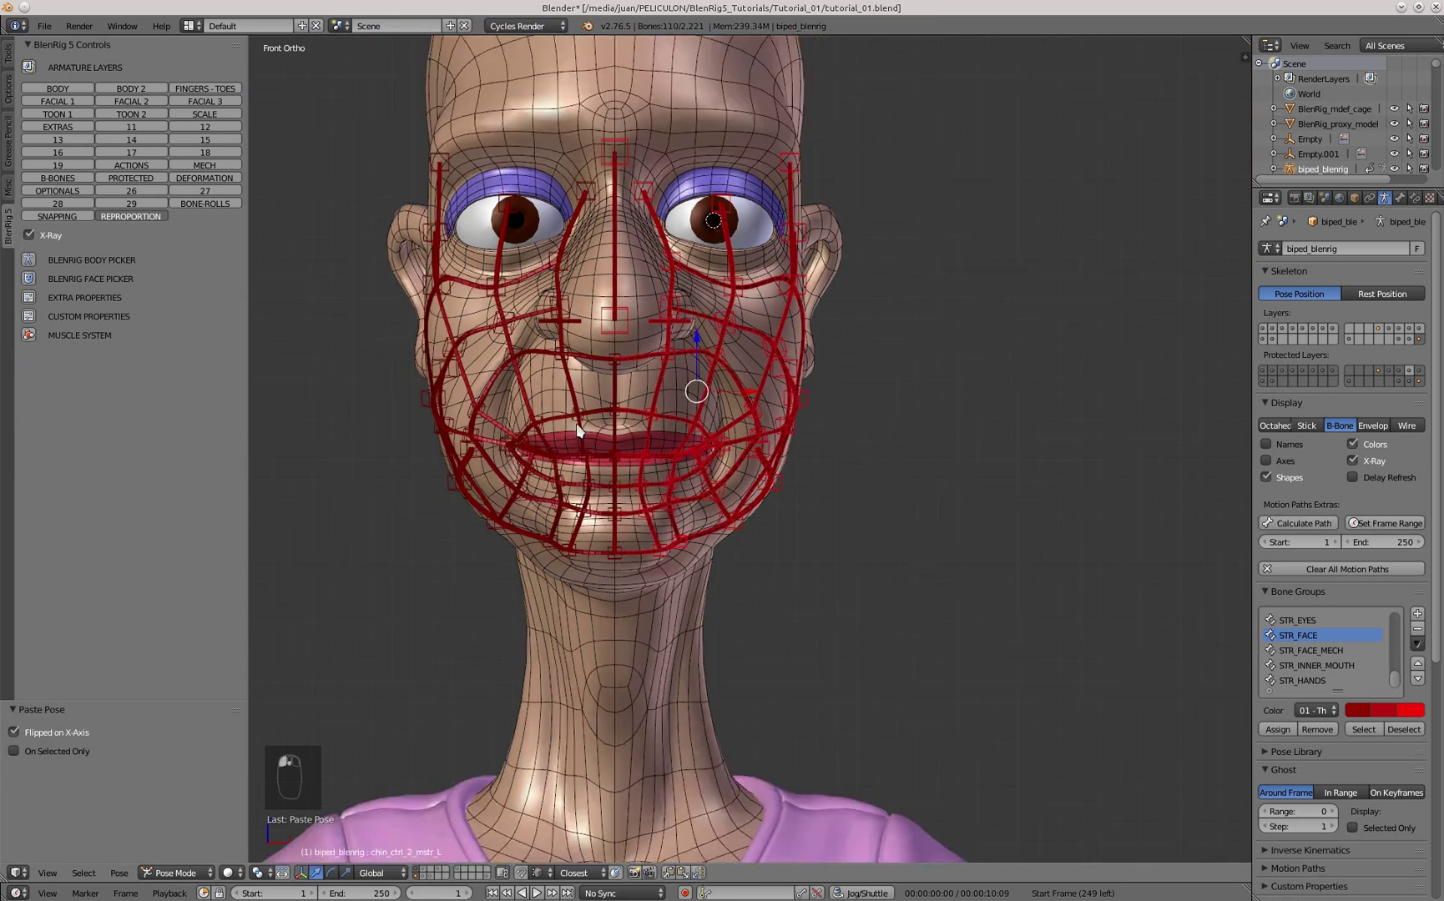
key("a")
scroll(603, 393, "up", 3)
middle_click_drag(603, 394, 641, 426)
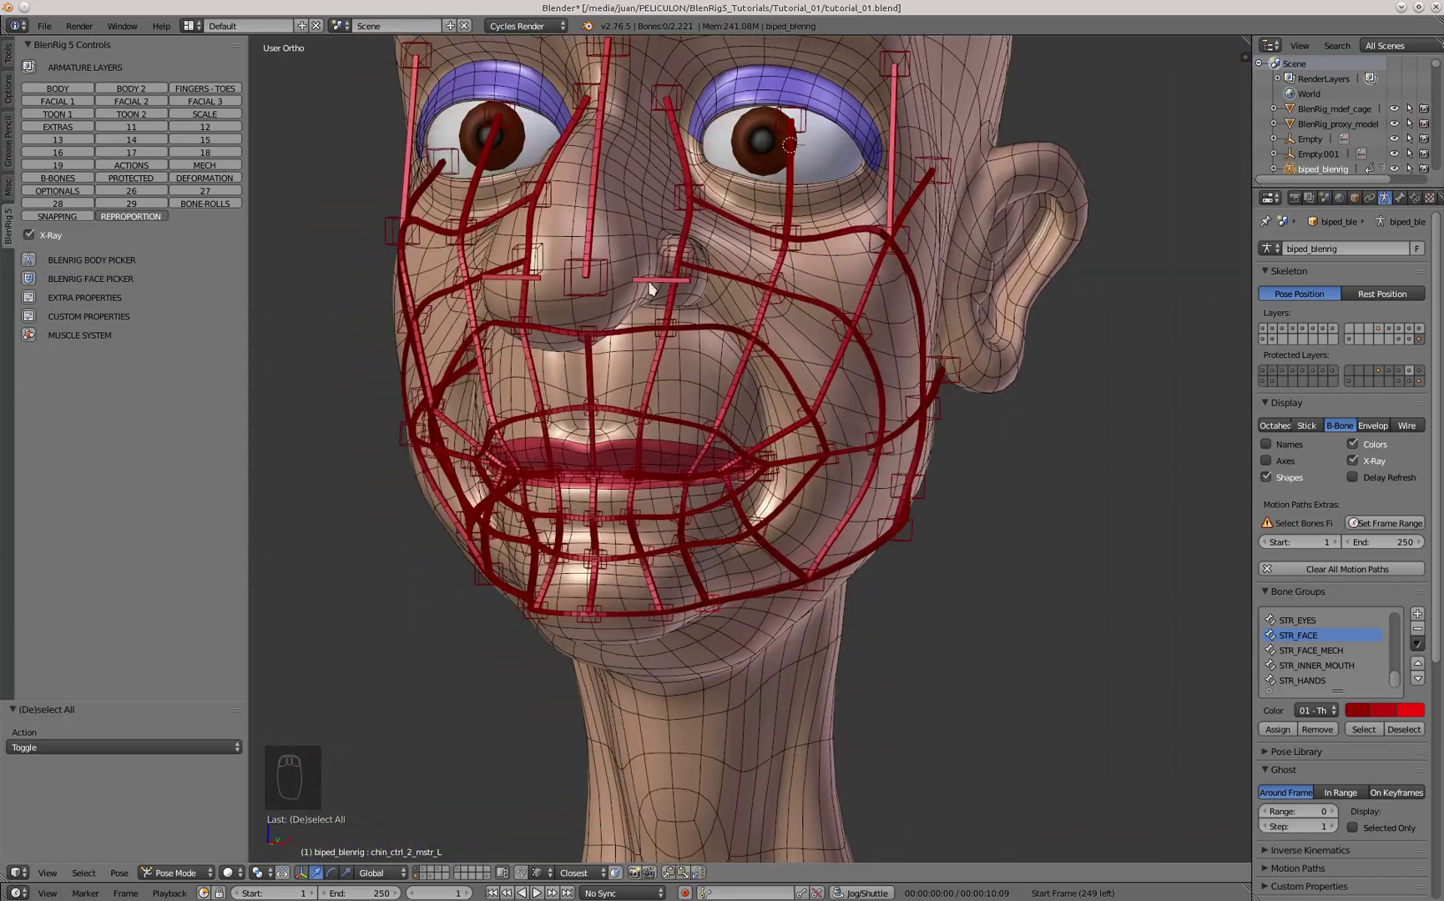
right_click(649, 287)
key("KP_1")
scroll(651, 280, "up", 4)
key("g")
right_click(716, 277)
middle_click_drag(715, 278, 674, 401)
scroll(796, 425, "down", 5)
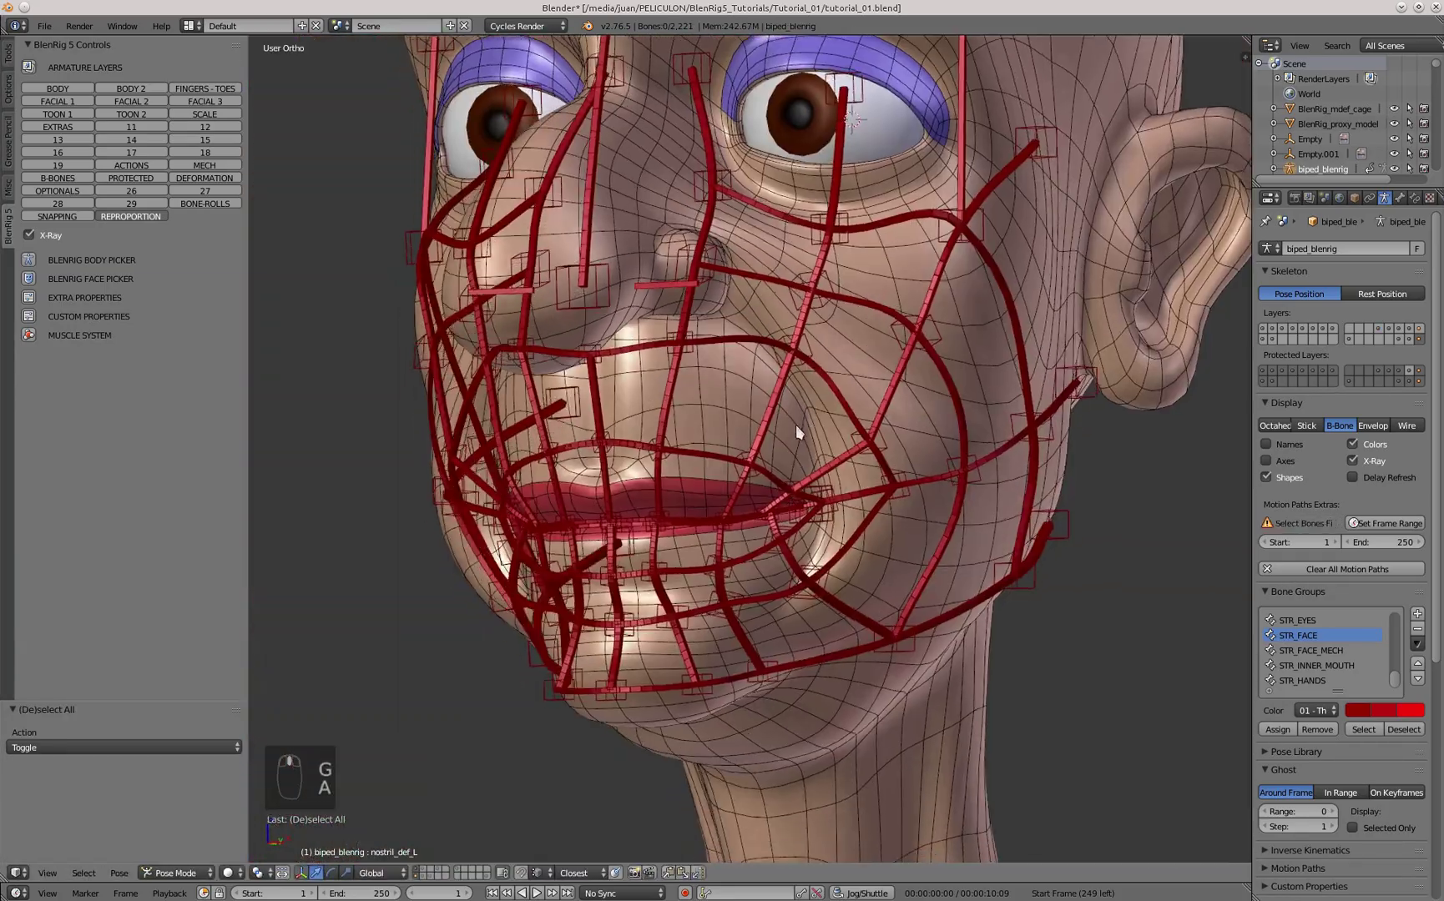
scroll(790, 449, "up", 3)
key("a")
- Examine how the mirrored facial bones follow the head surface from the front and three-quarter views
scroll(558, 302, "down", 2)
key("KP_1")
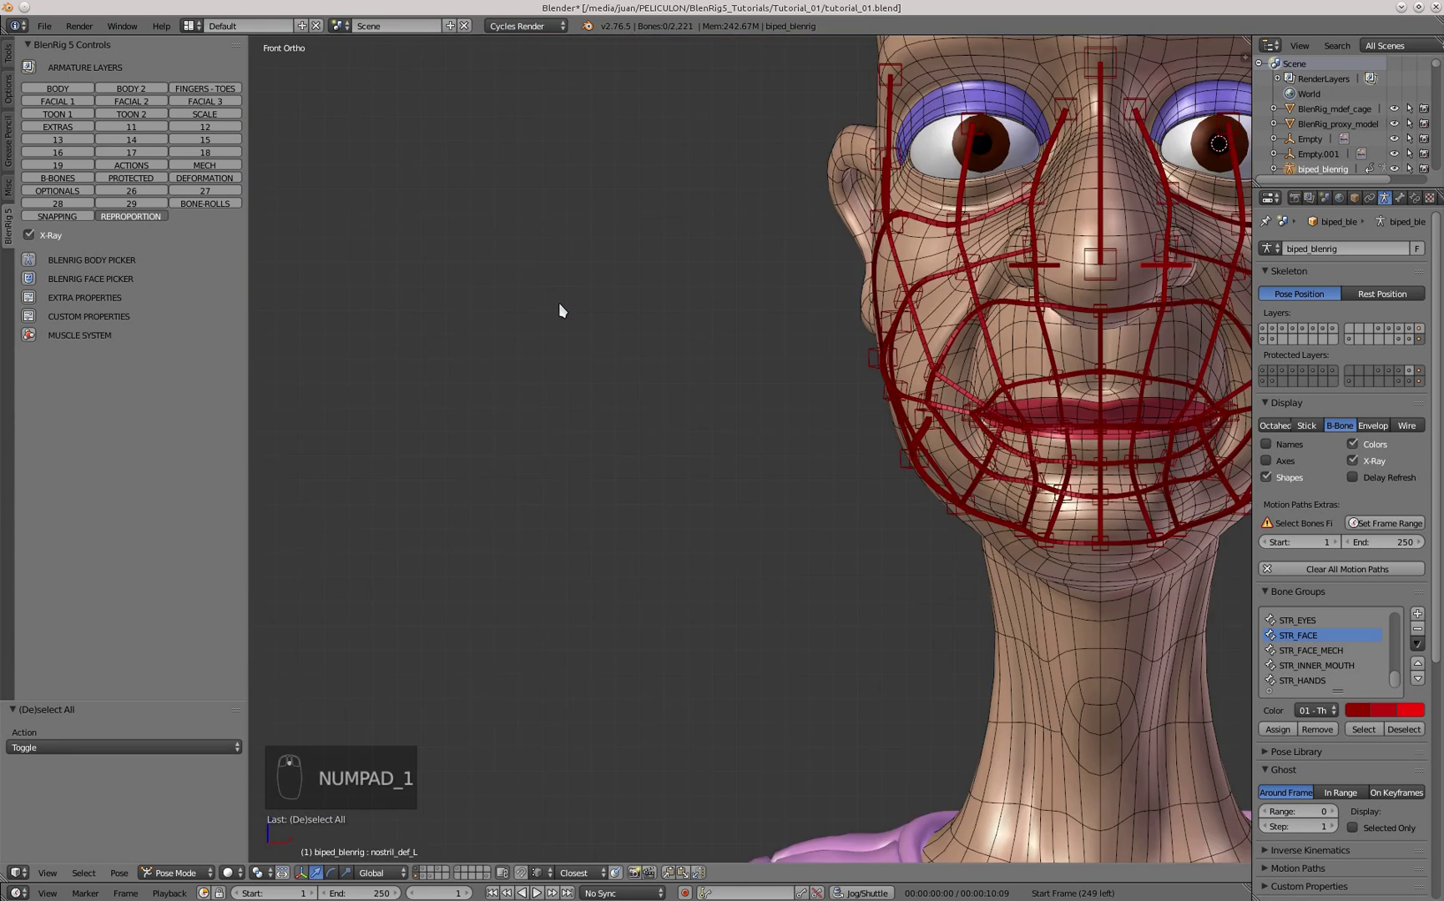
middle_click_drag(892, 510, 558, 574, "shift")
middle_click_drag(760, 514, 646, 500, "shift")
scroll(645, 499, "up", 5)
scroll(697, 488, "down", 5)
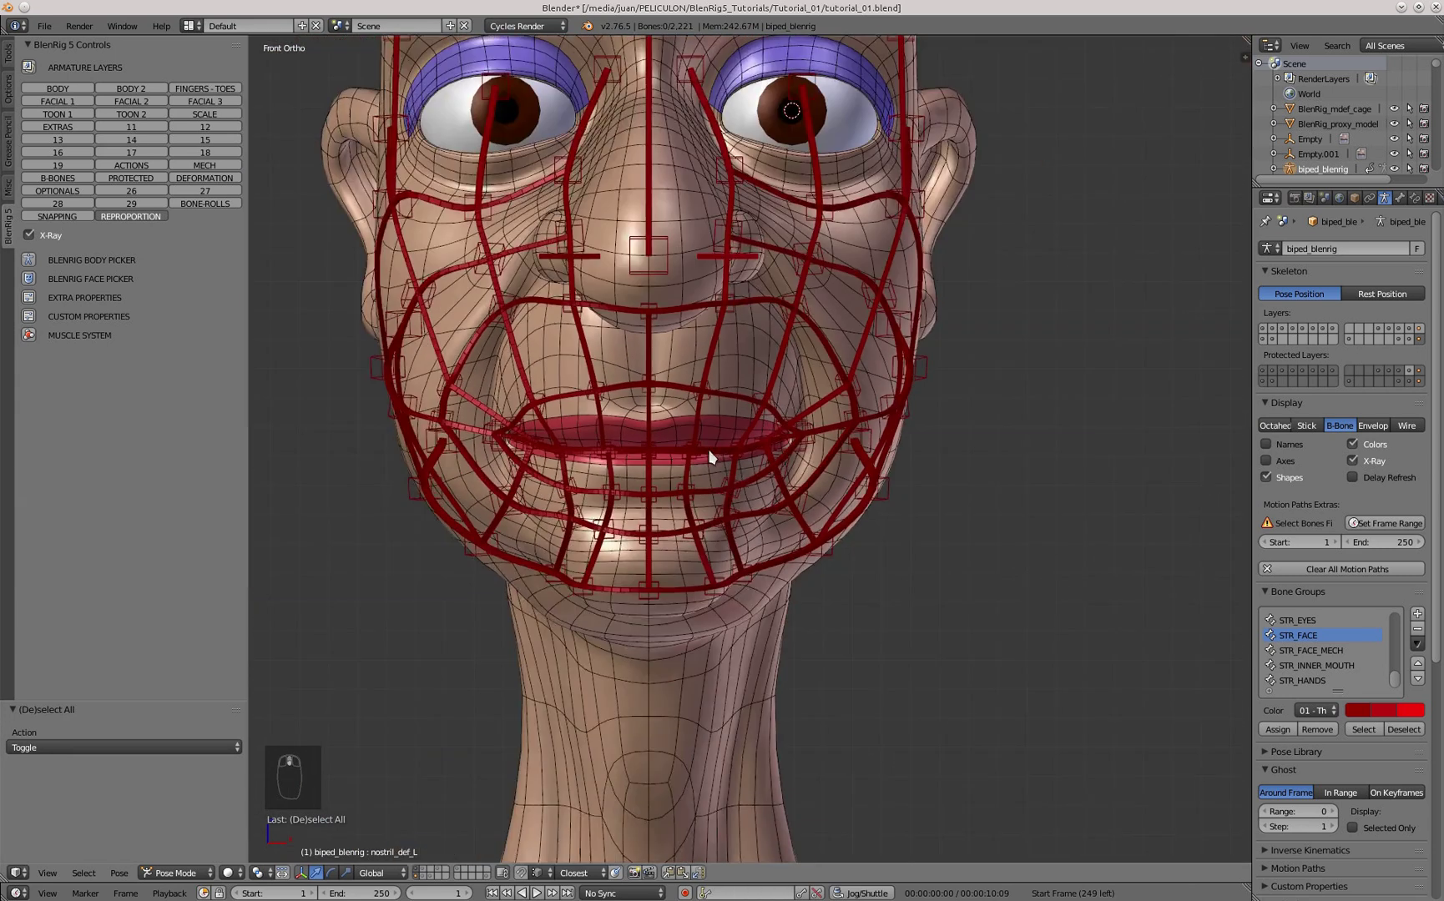
middle_click_drag(710, 458, 602, 484)
scroll(765, 247, "up", 6)
scroll(680, 308, "down", 4)
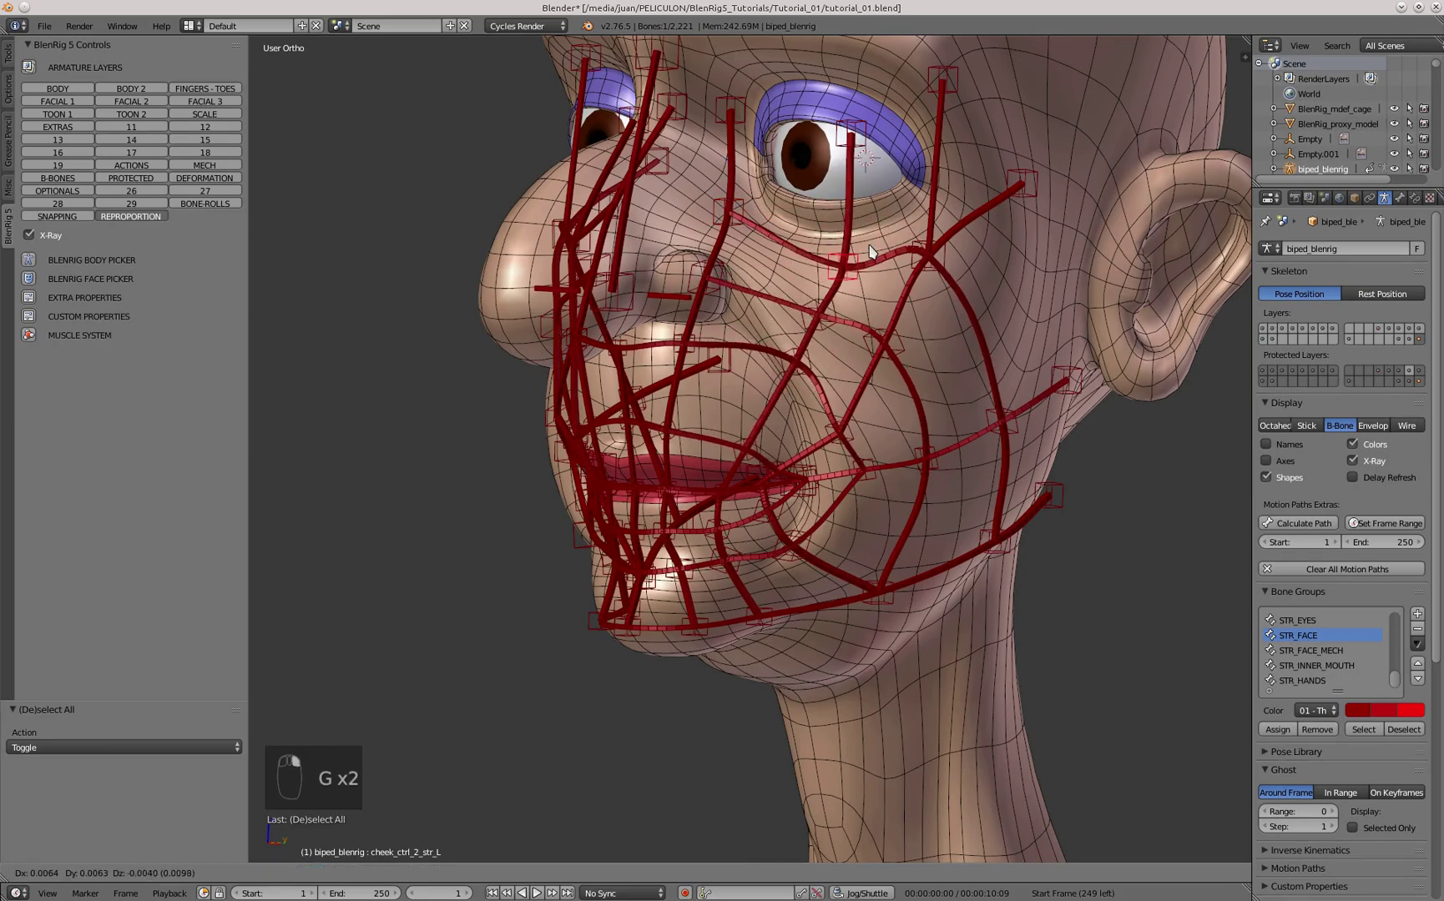
- Move cheek2_ctrl_1_mstr_L above the left nostril about 0.004 in X, -0.008 in Y and 0.010 in Z, and refine its fit
right_click(708, 279)
scroll(724, 277, "up", 4)
key("g")
left_click(734, 351)
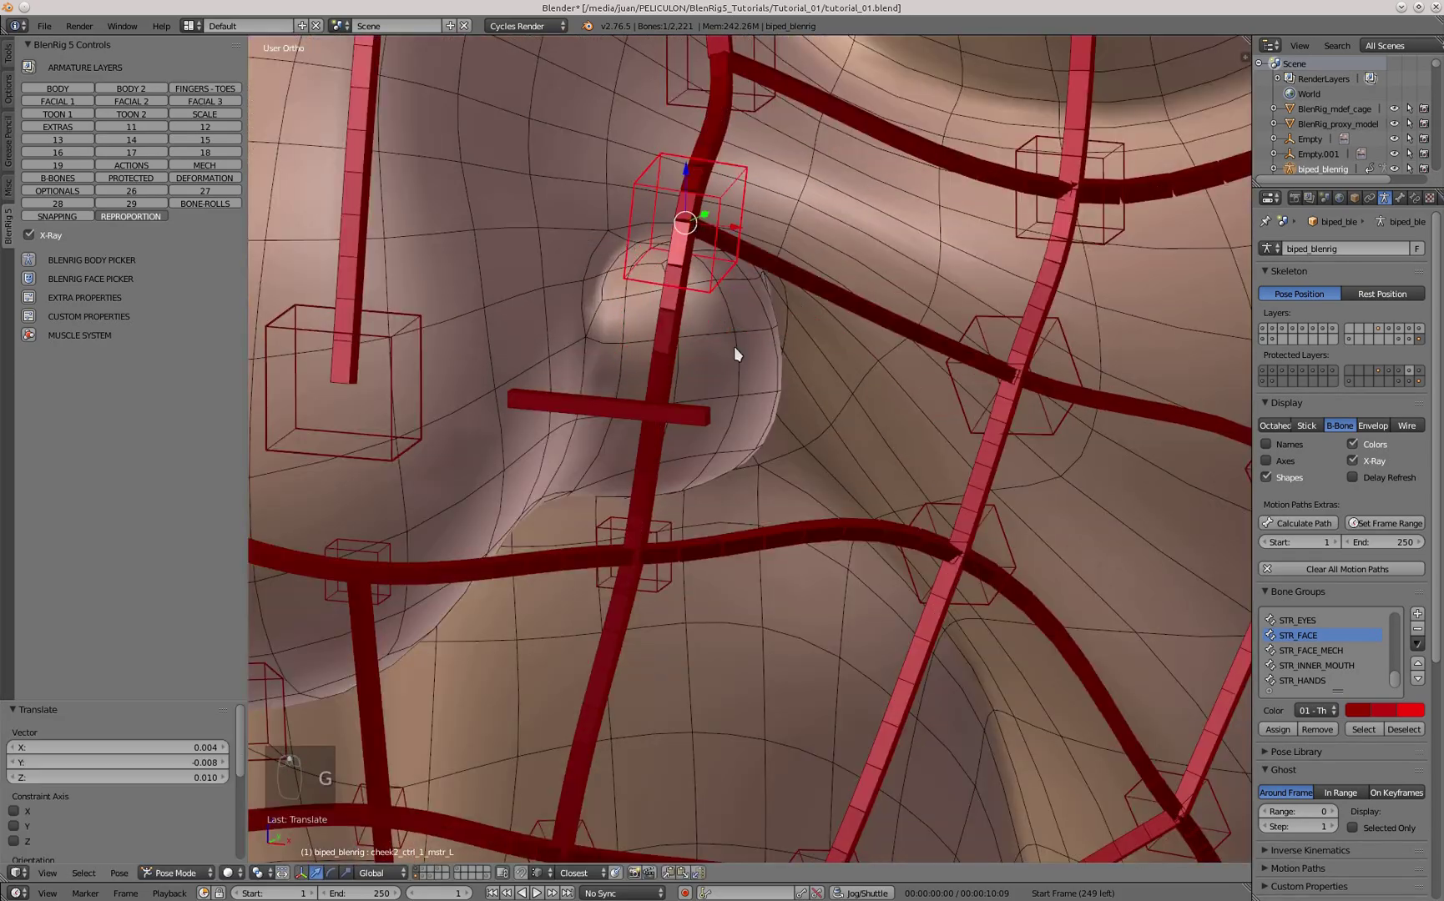
middle_click_drag(735, 351, 693, 339)
key("g")
left_click(687, 345)
- Reposition lip_up3_ctrl_1_mstr_L below the left nostril, and shift cheek2_ctrl_1_mstr_L about 0.001 in X and 0.004 in Y
key("g")
key("g")
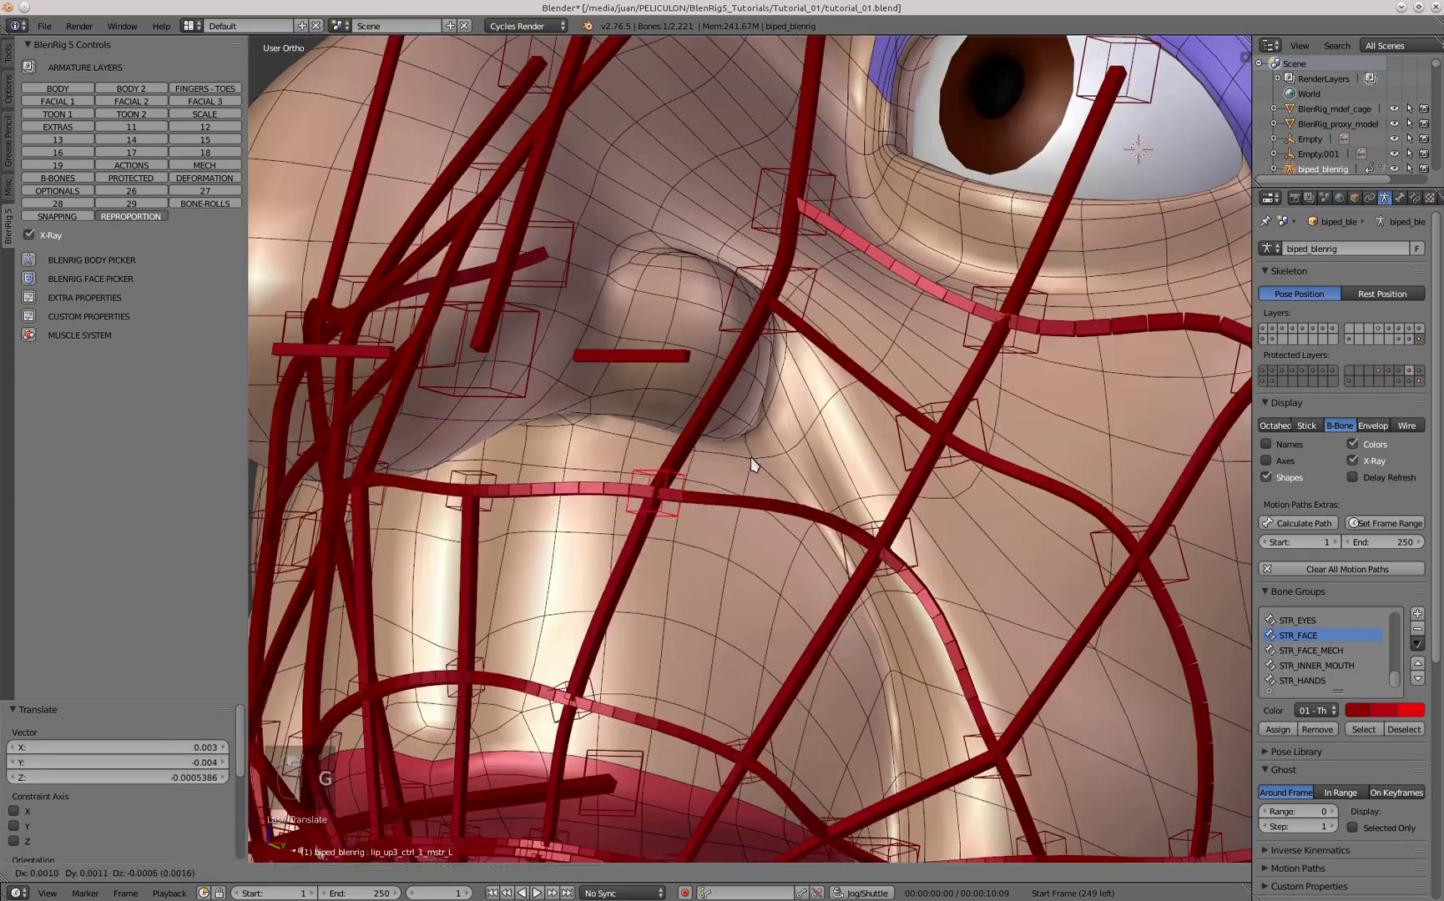
left_click(690, 465)
key("g")
middle_click_drag(790, 375, 617, 393)
left_click(795, 374)
key("g")
left_click(602, 400)
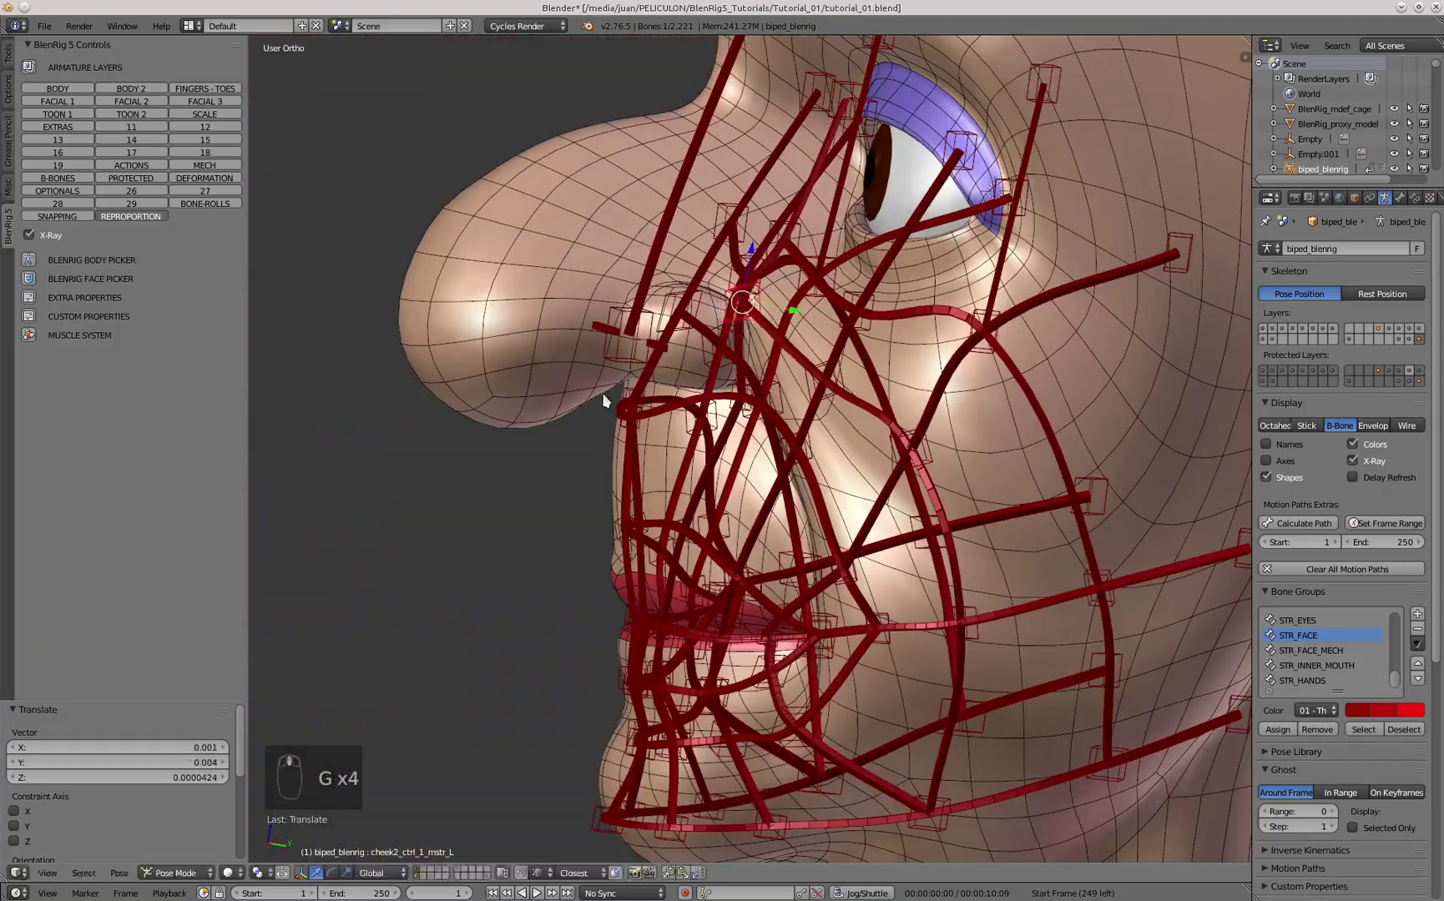
- Raise lip_up3_ctrl_mstr_mid under the nose about 0.009 along Z only
key("KP_1")
right_click(633, 434)
key("g")
middle_click_drag(660, 288, 683, 376)
left_click(659, 367)
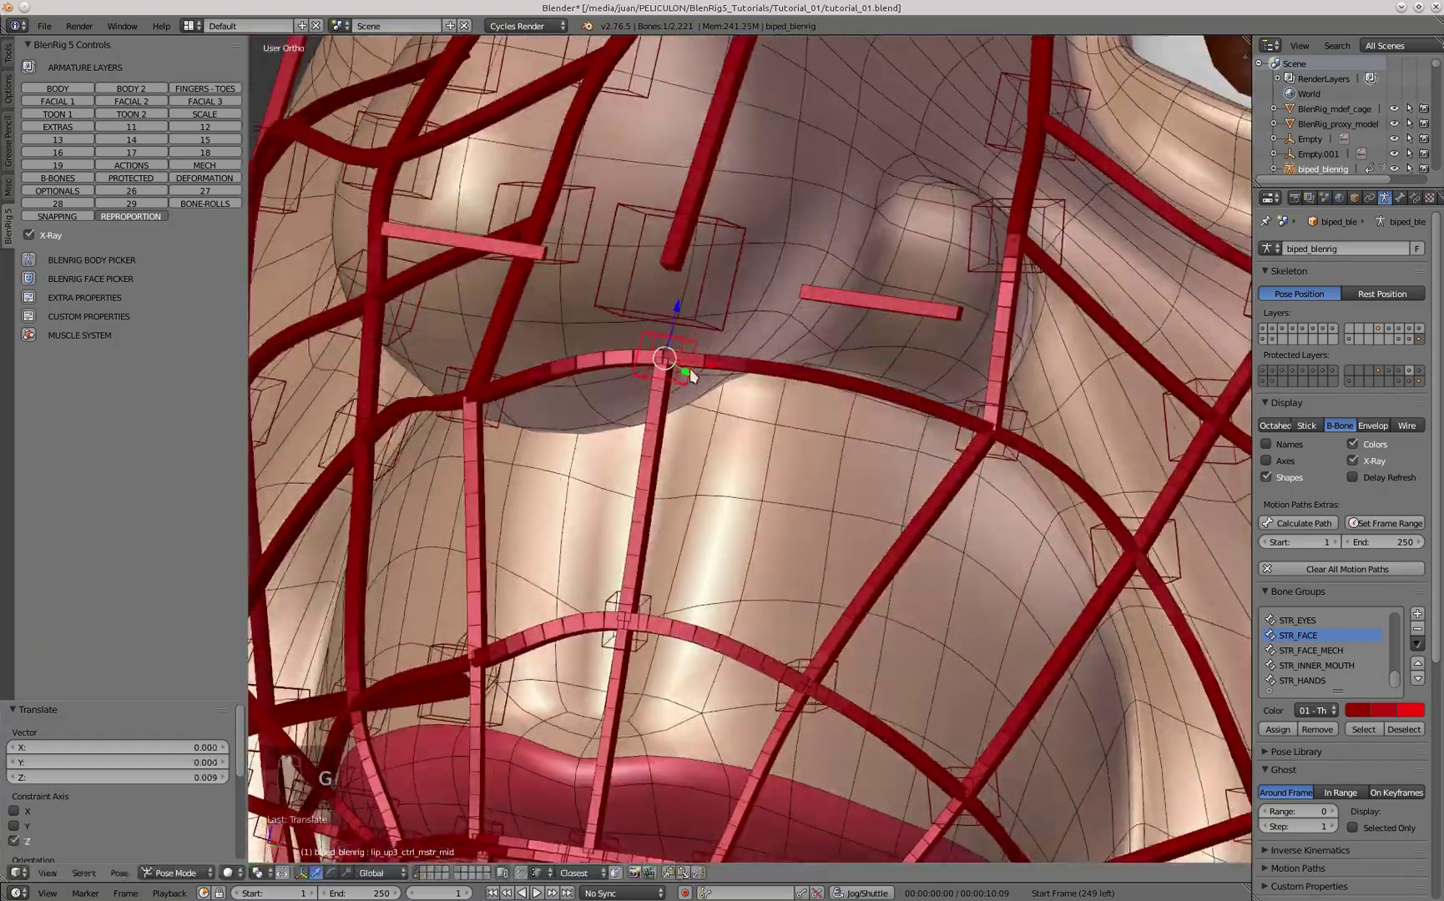
- Fit the outer upper-lip control bone to the fold between the left nostril and cheek
key("KP_1")
right_click(895, 387)
key("g")
middle_click_drag(895, 387, 865, 450)
left_click(815, 428)
- Refine lip_up3_ctrl_3_mstr_L on the left cheek fold, shifting it about -0.0006 in X and -0.002 in Z
scroll(712, 525, "down", 1)
key("KP_1")
scroll(843, 447, "up", 3)
right_click(873, 468)
key("g")
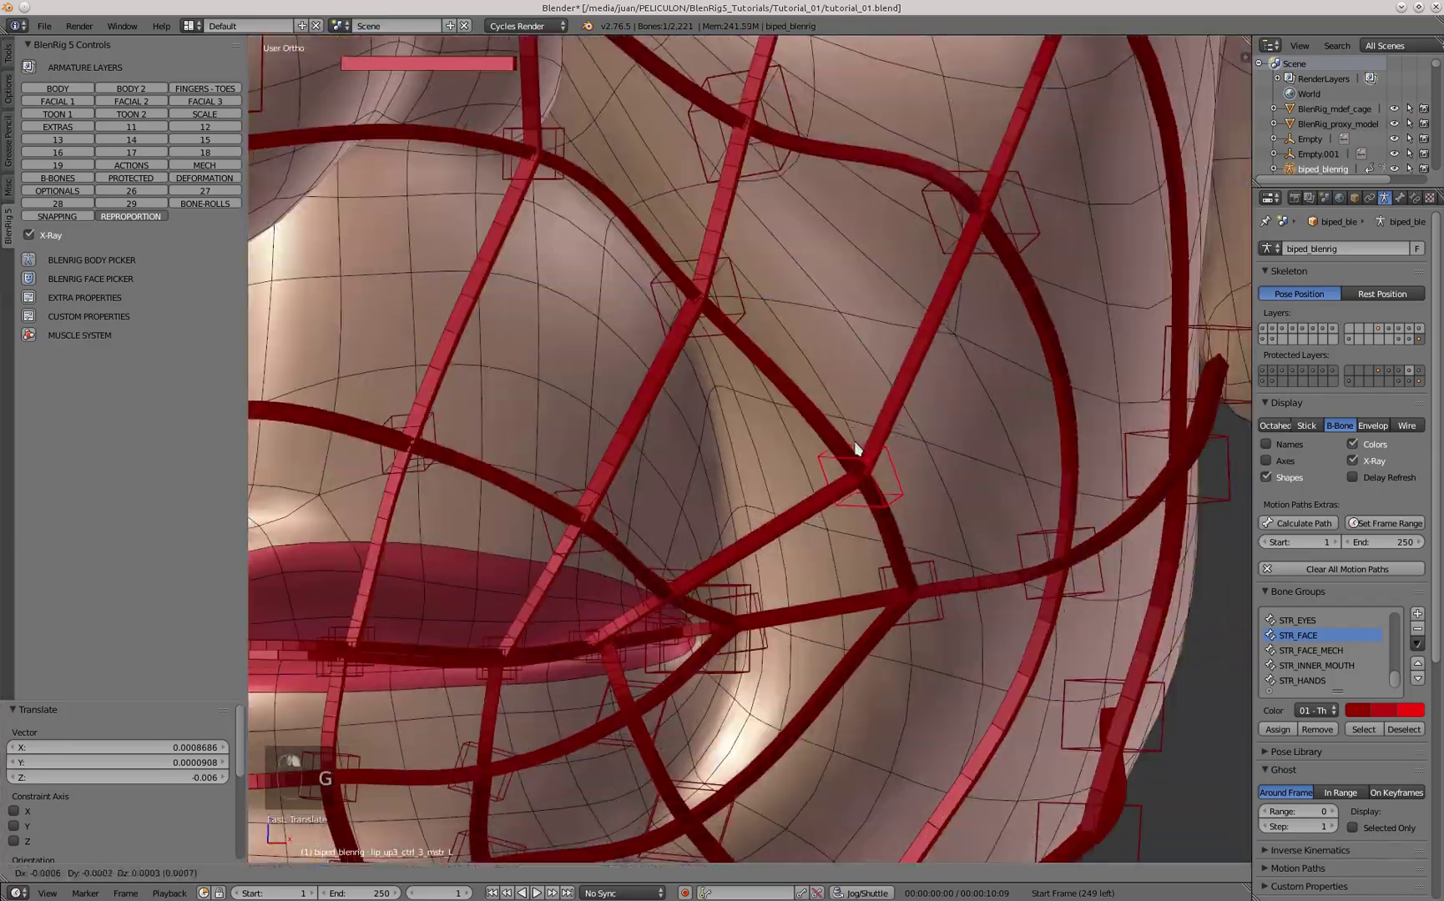
scroll(783, 408, "down", 2)
key("g")
mouse_move(782, 408)
middle_mouse_down()
mouse_move(716, 390)
mouse_move(764, 374)
mouse_move(701, 401)
mouse_move(764, 382)
mouse_move(801, 395)
middle_mouse_up()
left_click(712, 384)
key("g")
left_click(759, 377)
key("g")
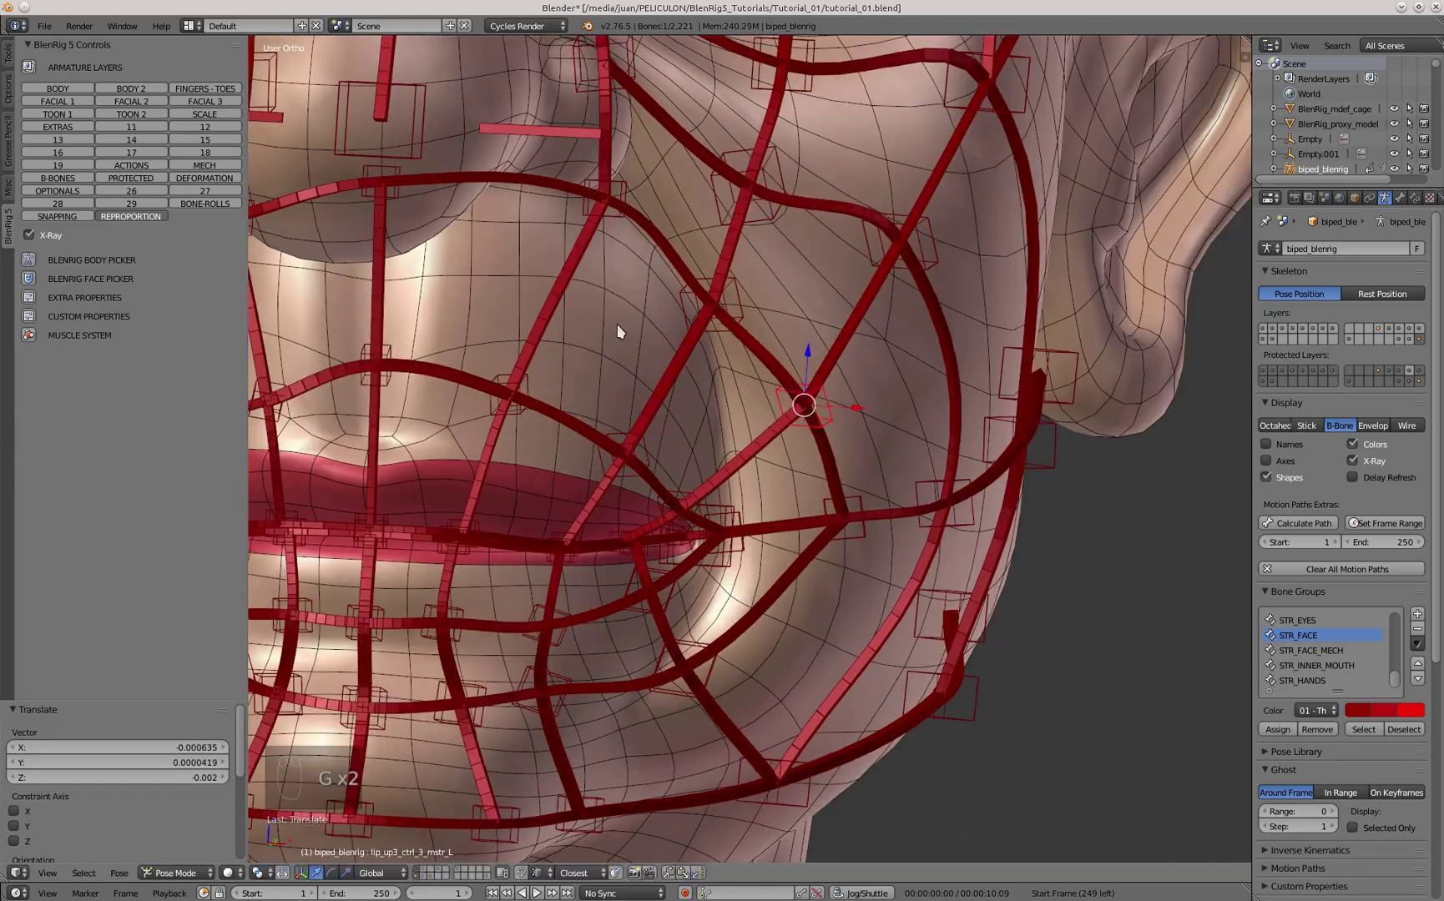
- Fit lip_up_mstr_4_str_L to the left corner of the mouth from two view angles
scroll(683, 399, "up", 8)
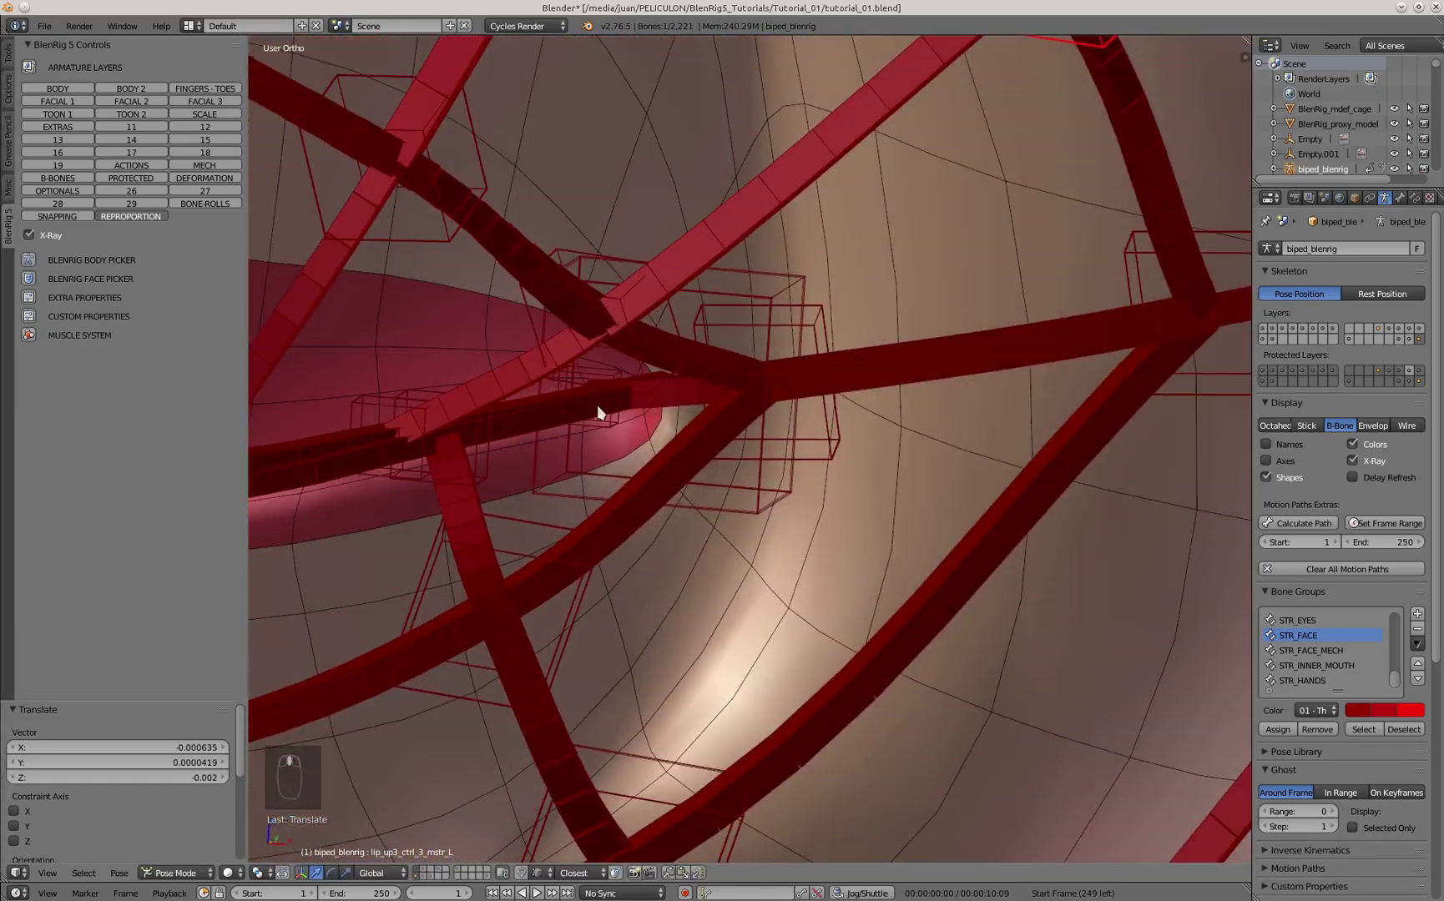
right_click(757, 550)
key("g")
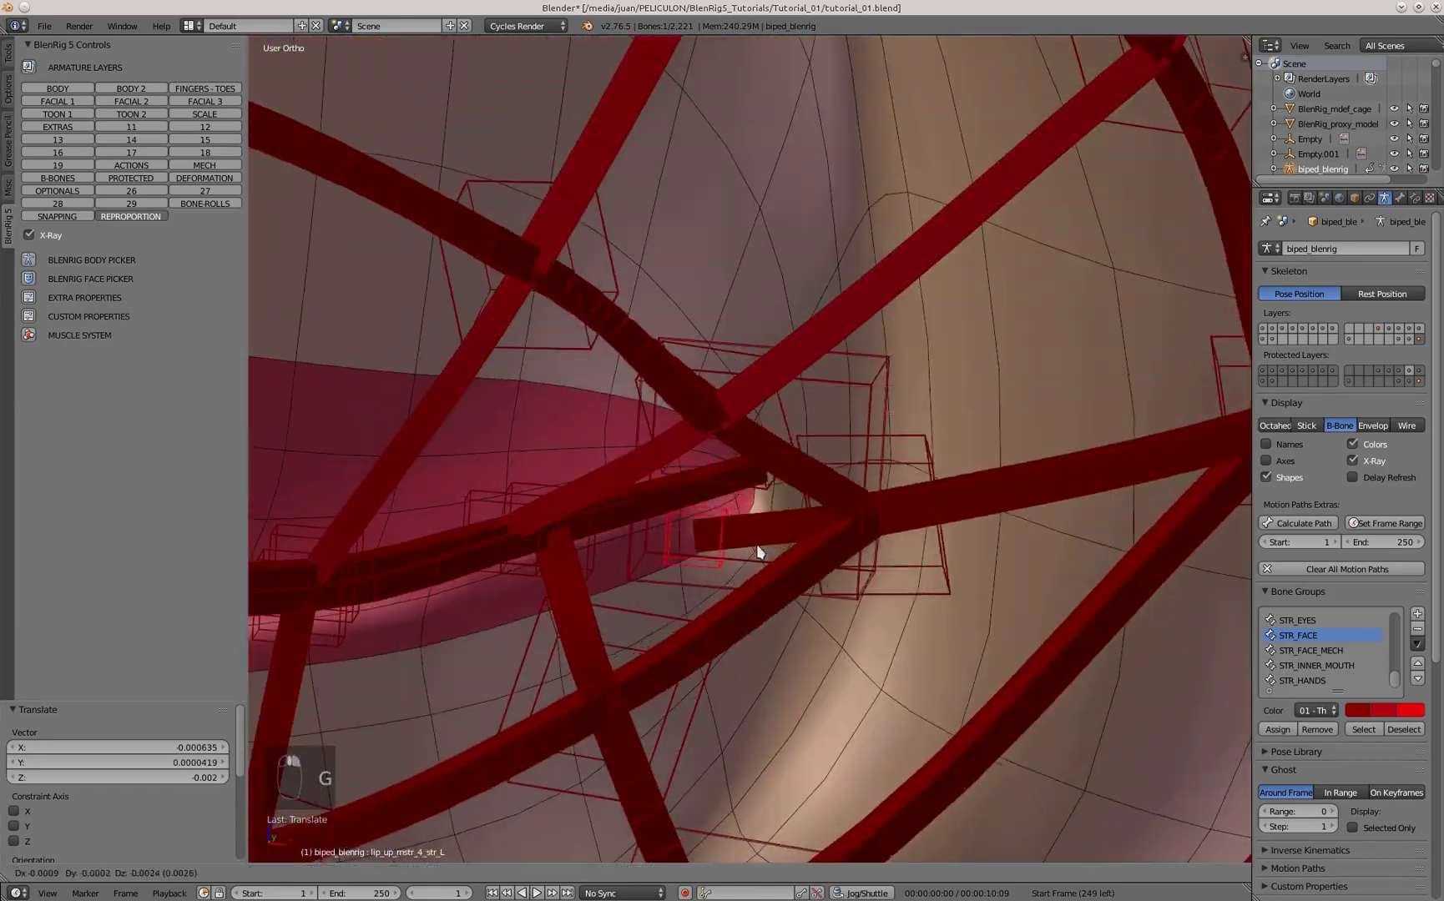
left_click(728, 534)
middle_click_drag(728, 534, 680, 393)
key("g")
left_click(667, 545)
- Reposition the control bones just outside the left mouth corner to follow the surrounding surface
scroll(718, 417, "down", 2)
right_click(810, 466)
key("g")
left_click(832, 415)
middle_click_drag(832, 415, 752, 450)
right_click(731, 340)
key("g")
left_click(736, 380)
- Fit the cheek controls beside the left mouth corner, nudging cheek2_ctrl_4_mstr_L about -0.0001 in X, 0.0001 in Y and -0.0006 in Z
right_click(772, 341)
key("g")
left_click(738, 357)
key("g")
left_click(910, 406)
scroll(735, 418, "down", 4)
mouse_move(726, 384)
middle_mouse_down()
mouse_move(738, 439)
mouse_move(722, 375)
middle_mouse_up()
scroll(722, 375, "up", 4)
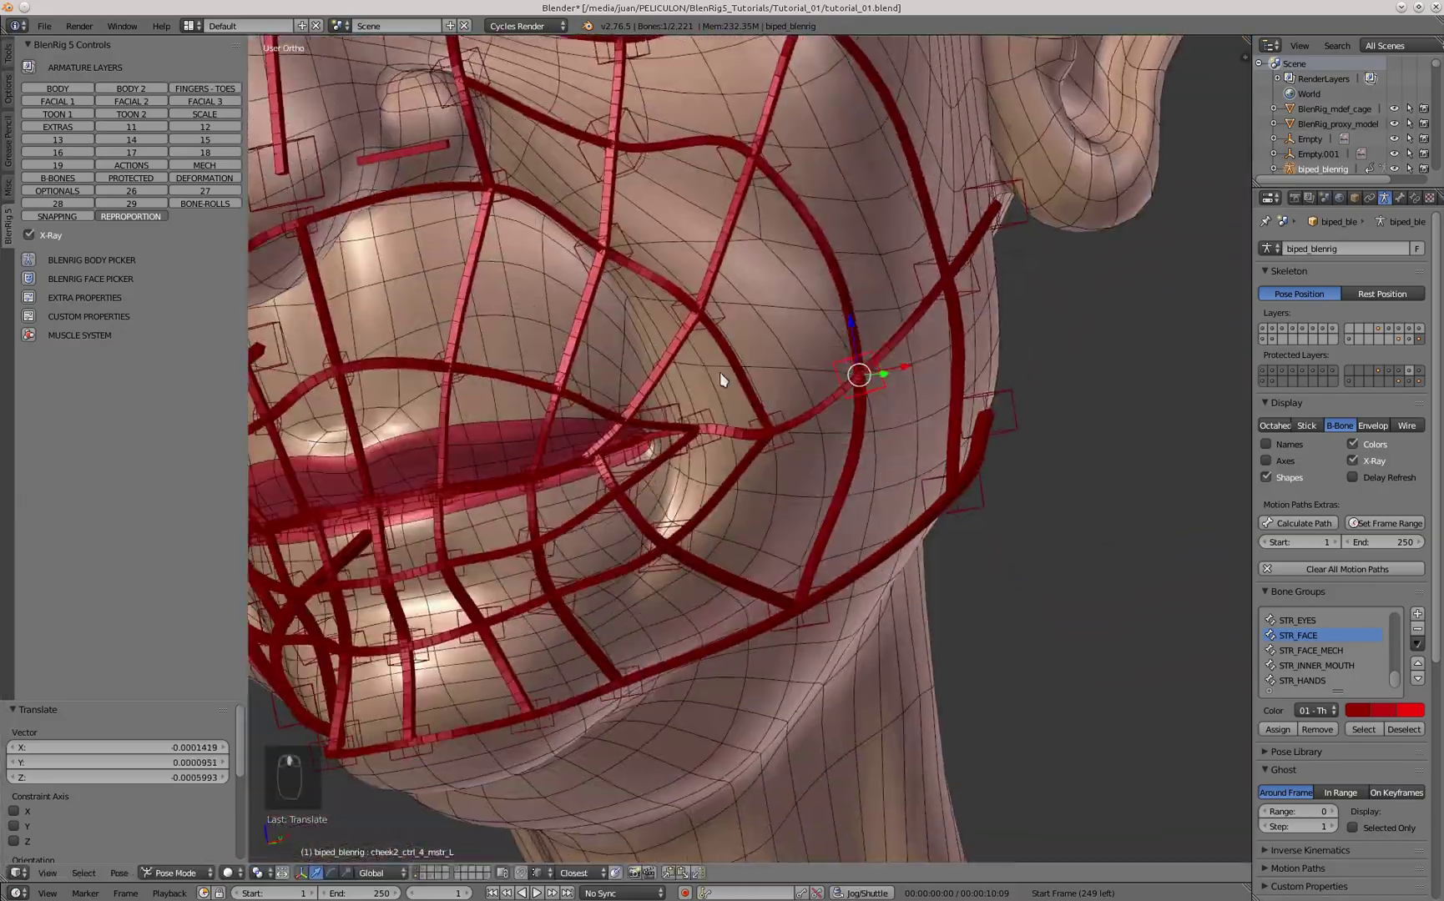
- Adjust cheek2_ctrl_2_mstr_L on the left cheek to follow the face surface
scroll(719, 372, "up", 1)
middle_click_drag(571, 51, 767, 355, "shift")
right_click(739, 411)
left_click(785, 427)
key("g")
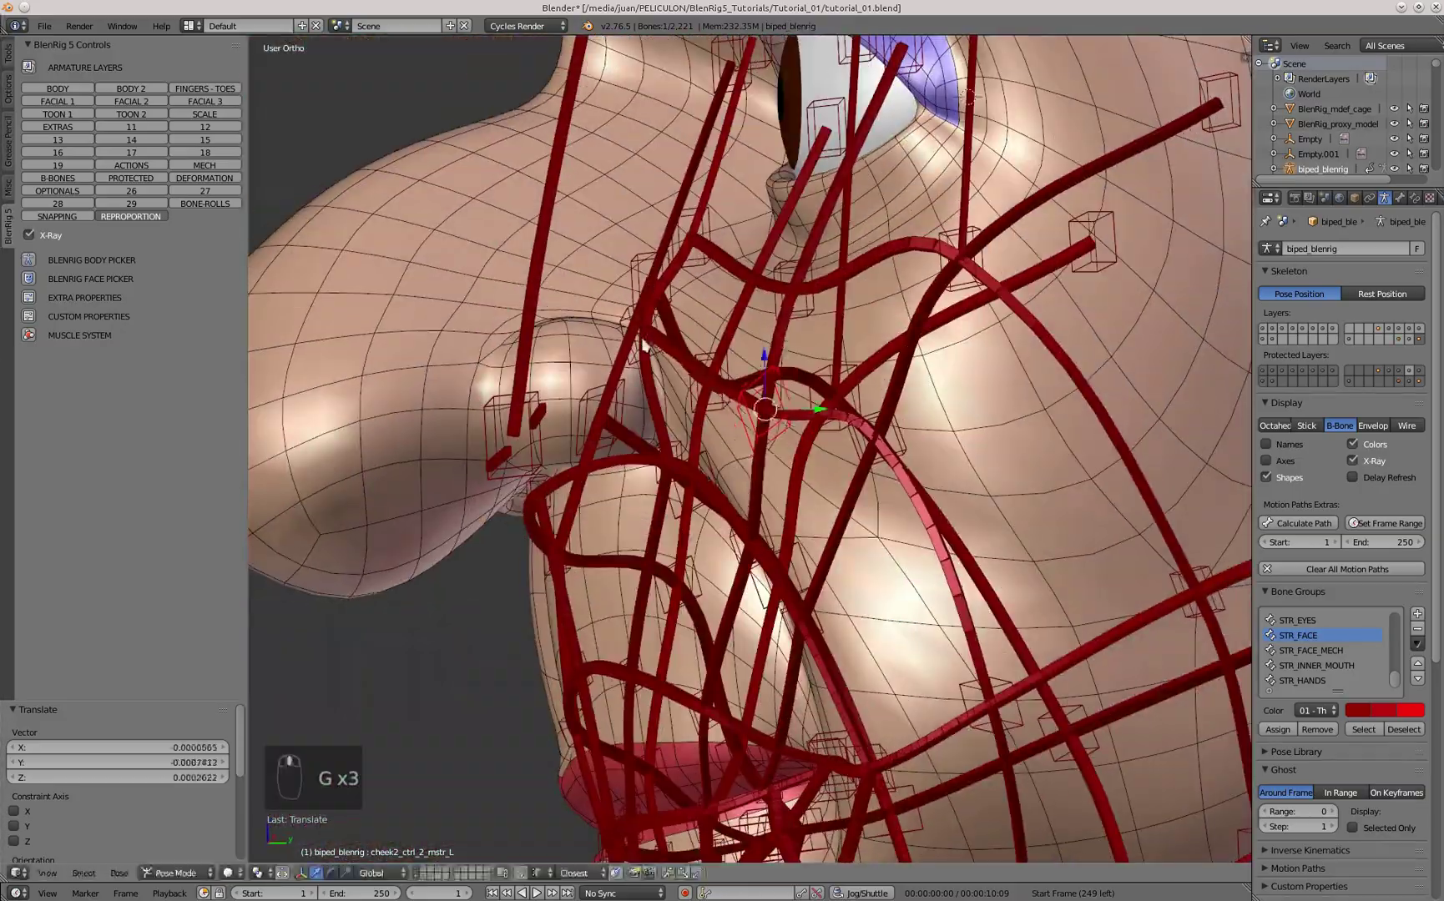
- Move cheek2_ctrl_3_mstr_L on the left cheek about 0.003 in X, 0.0006 in Y and -0.0004 in Z
right_click(819, 381)
right_click(798, 374)
key("g")
left_click(699, 427)
middle_click_drag(700, 428, 909, 417)
key("KP_1")
scroll(742, 405, "down", 5)
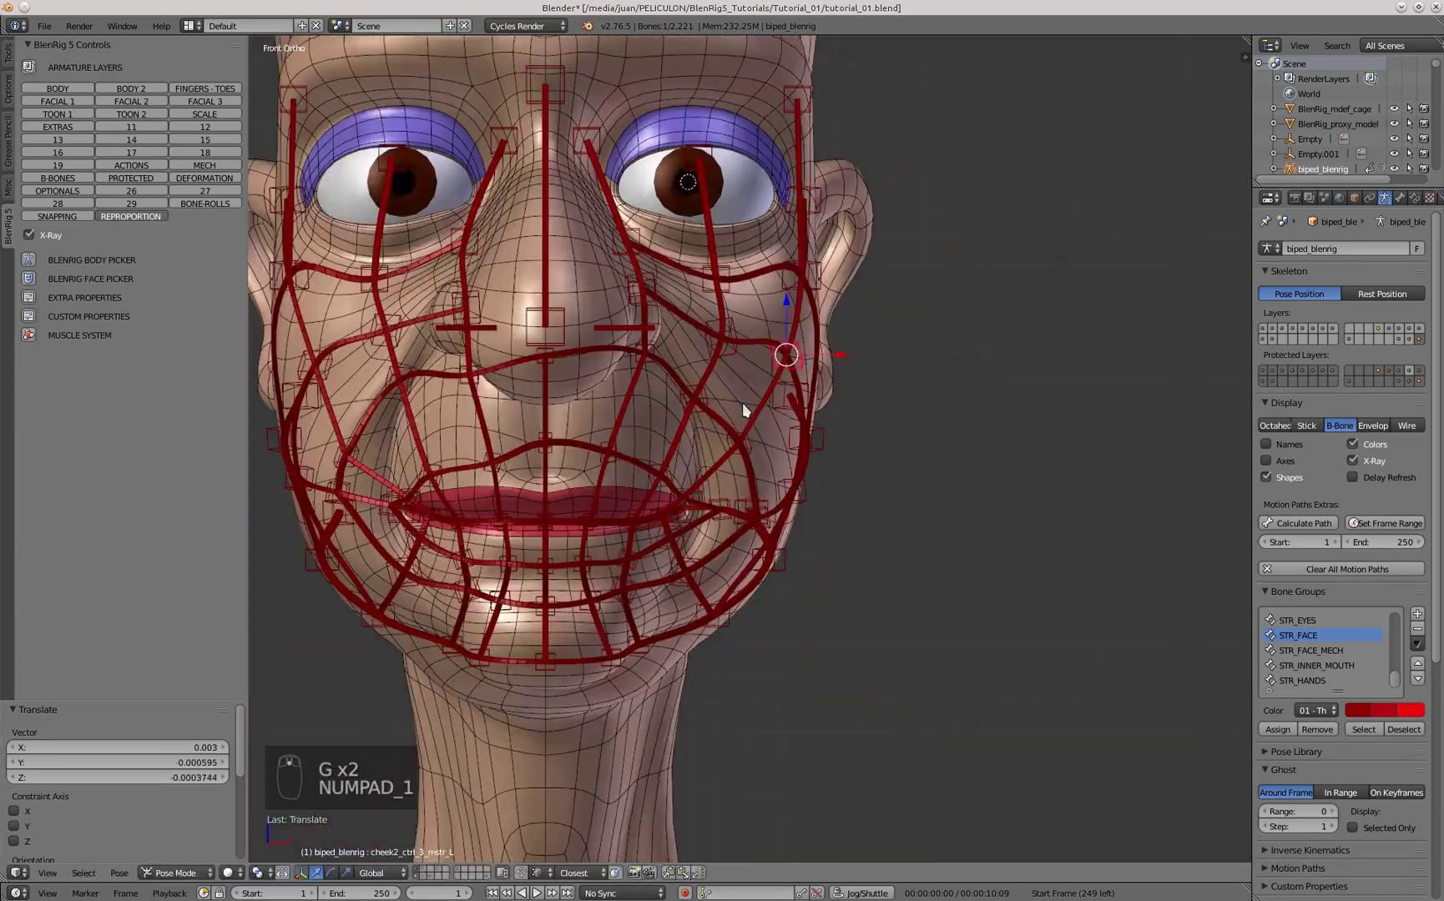
- Examine the placement of oris_up4_1_def_L and lip_up_mstr_4_str_L at the left mouth corner
scroll(742, 405, "up", 4)
right_click(692, 325)
middle_click_drag(772, 508, 551, 382)
scroll(731, 459, "up", 8)
left_click(719, 404)
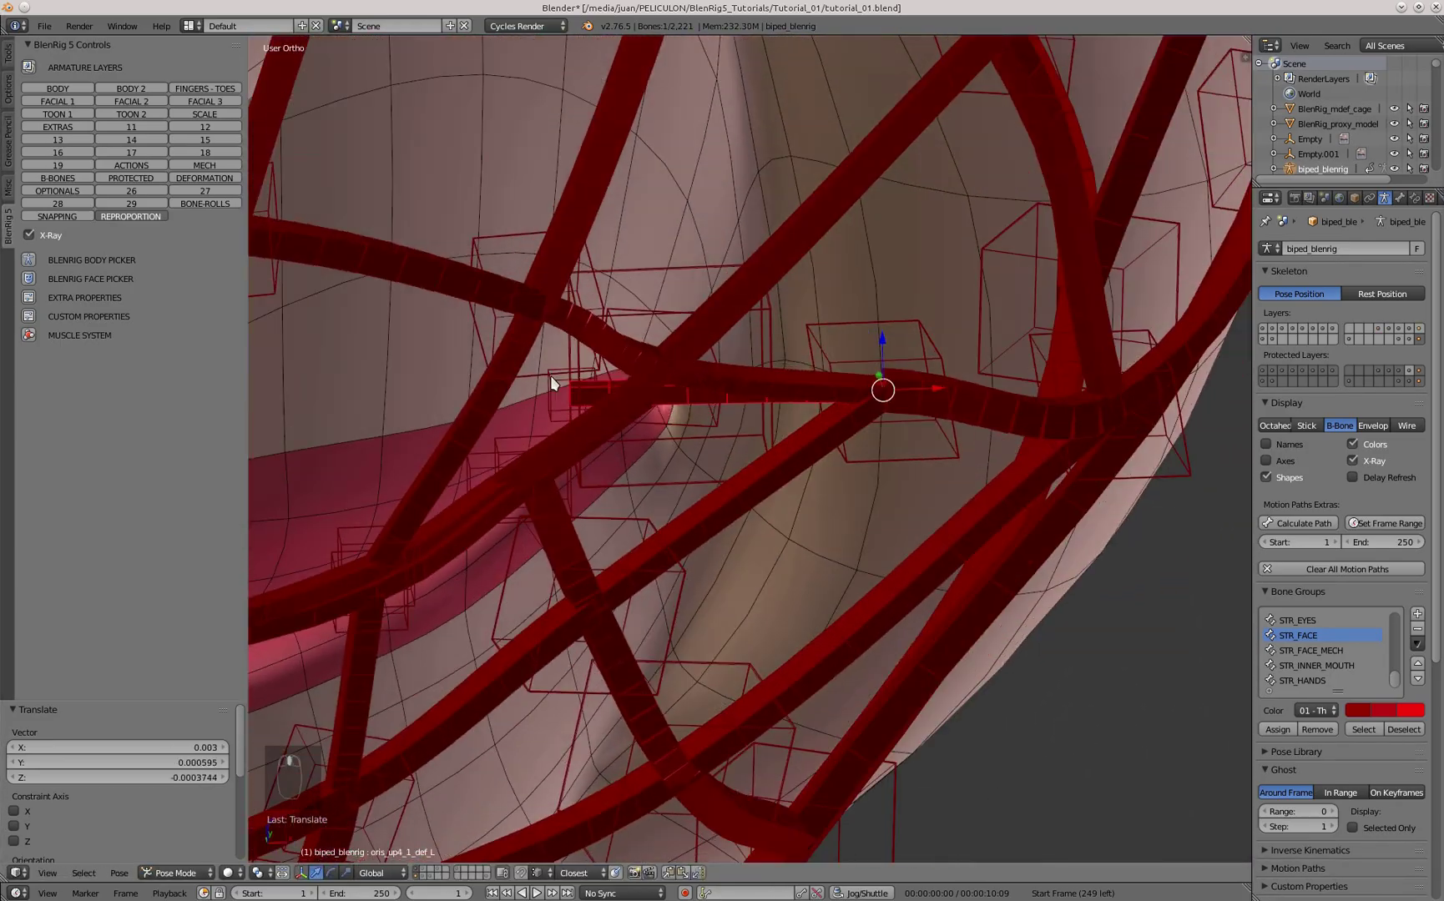
left_click(553, 389)
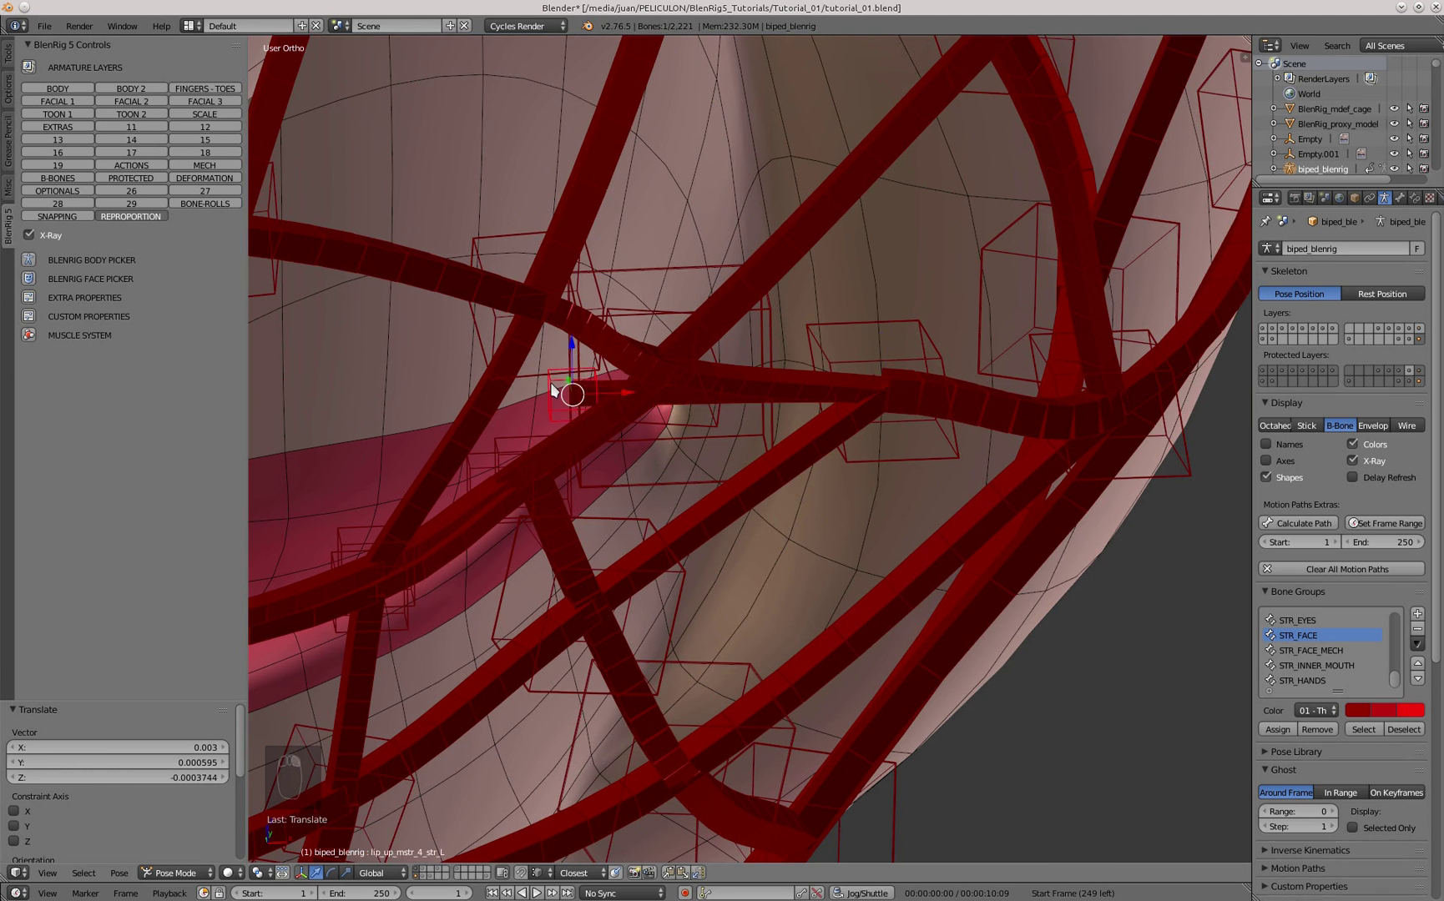
middle_click_drag(635, 404, 684, 389)
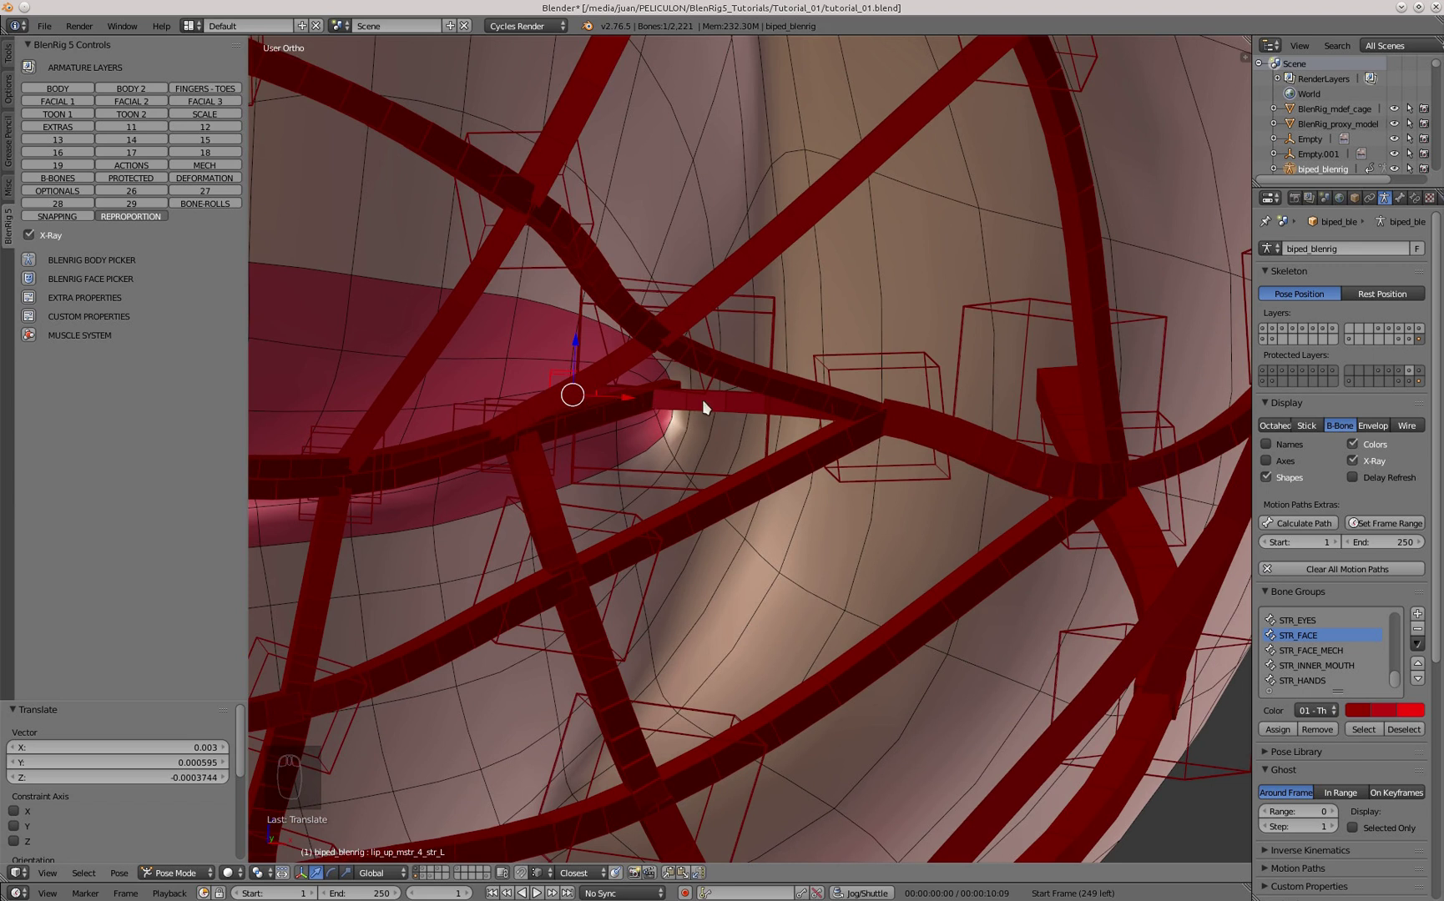
scroll(673, 382, "down", 3)
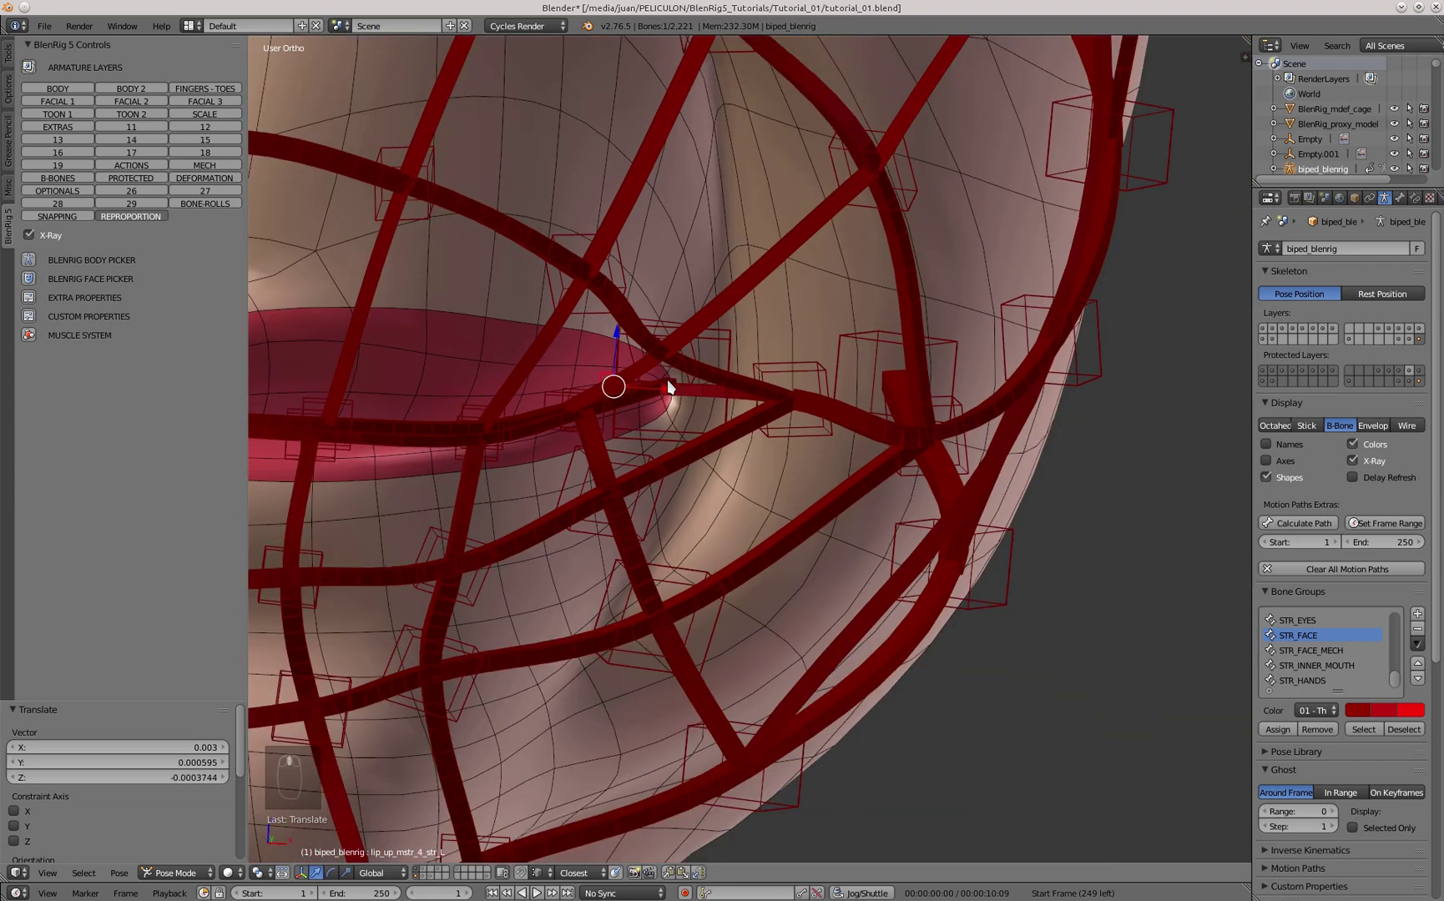
scroll(666, 386, "up", 3)
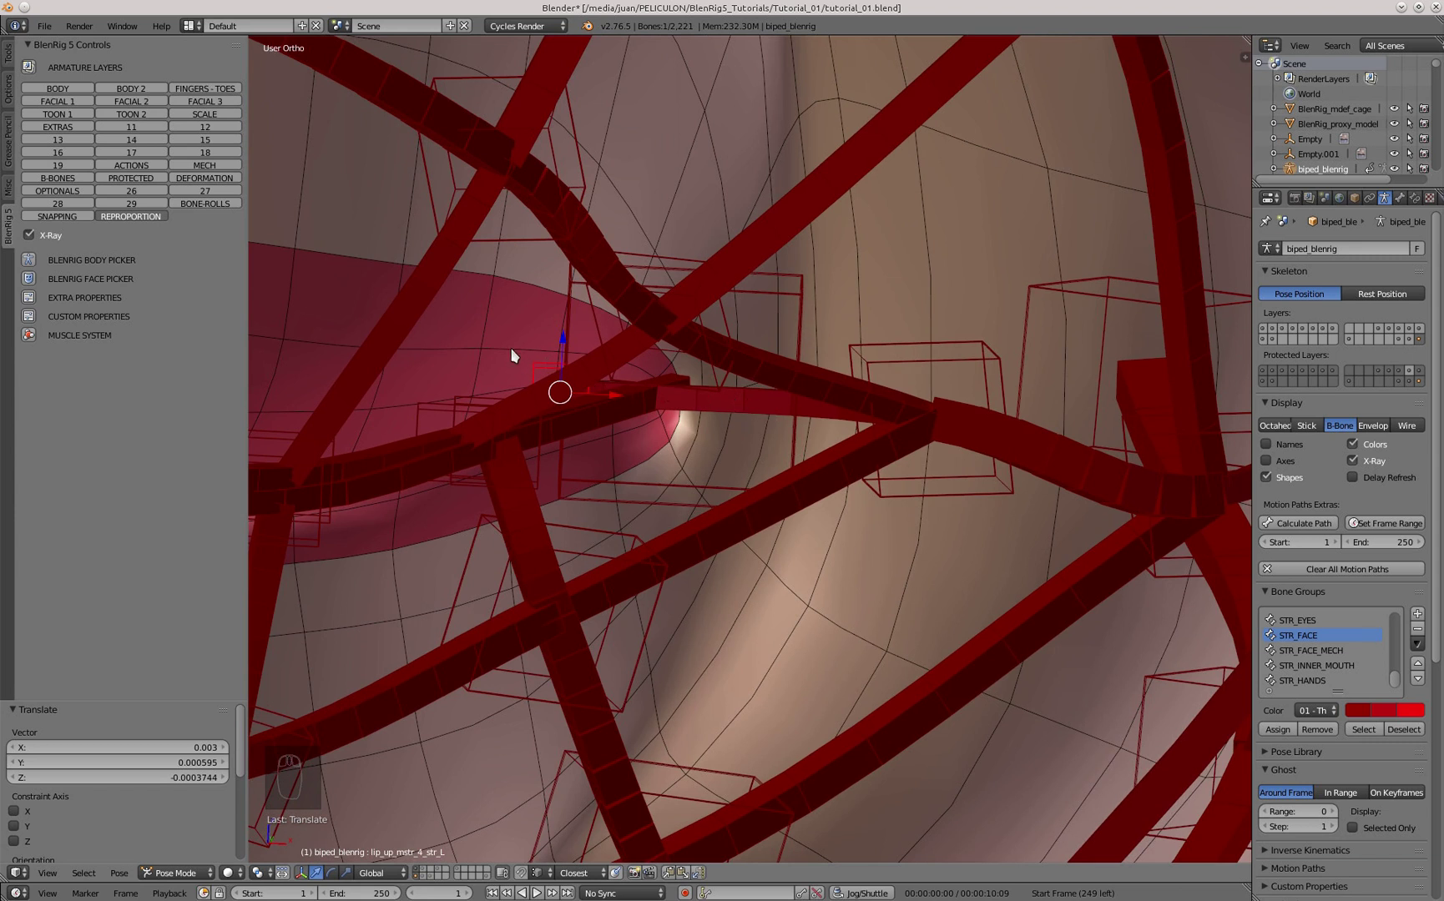
scroll(570, 342, "down", 4)
scroll(567, 337, "up", 2)
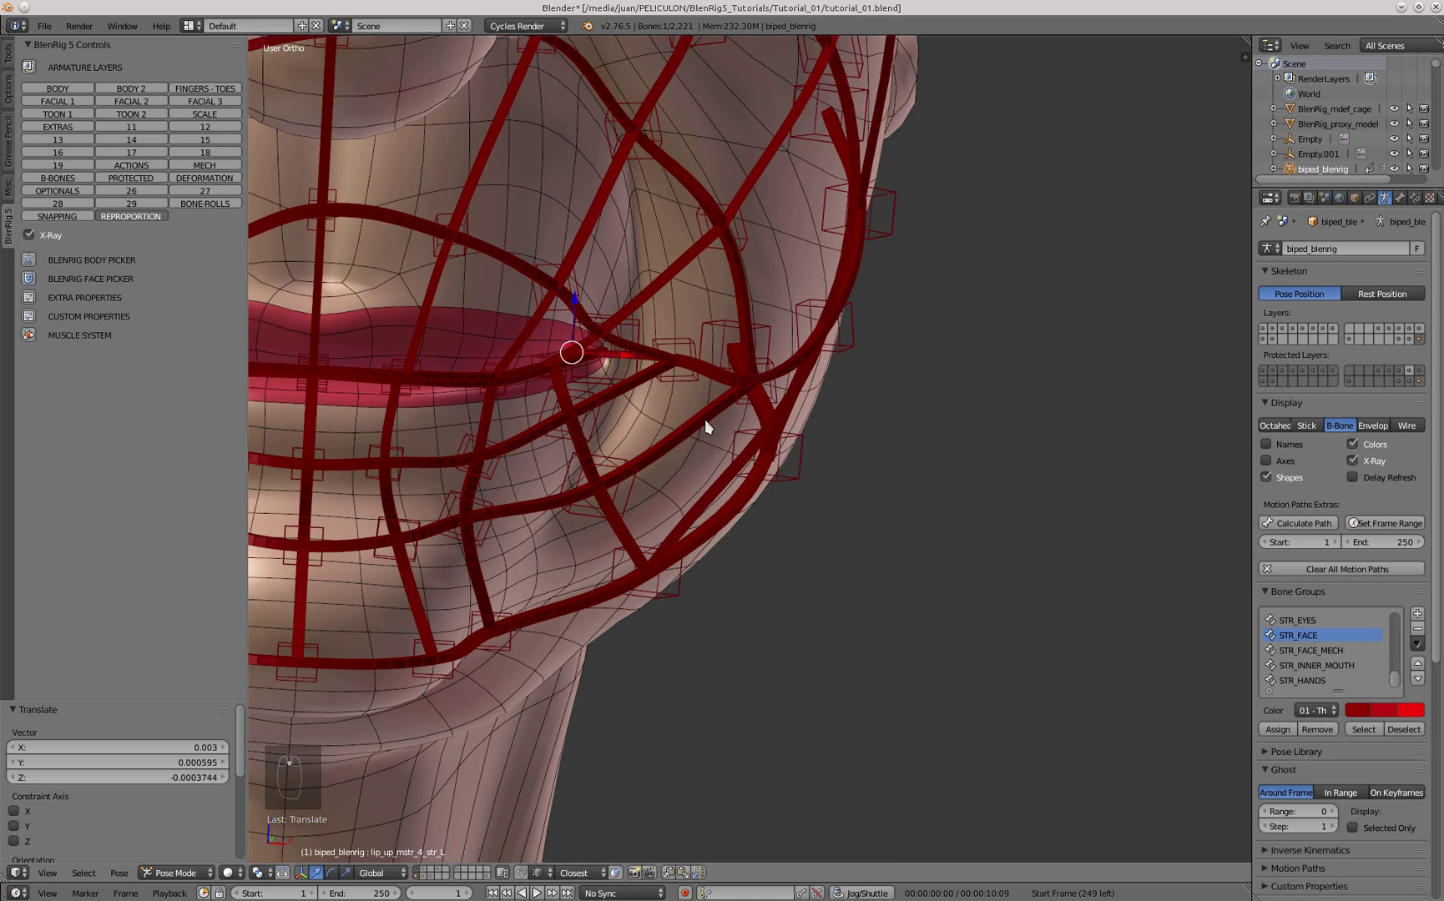
mouse_move(712, 417)
middle_mouse_down()
mouse_move(637, 380)
mouse_move(693, 425)
mouse_move(725, 428)
middle_mouse_up()
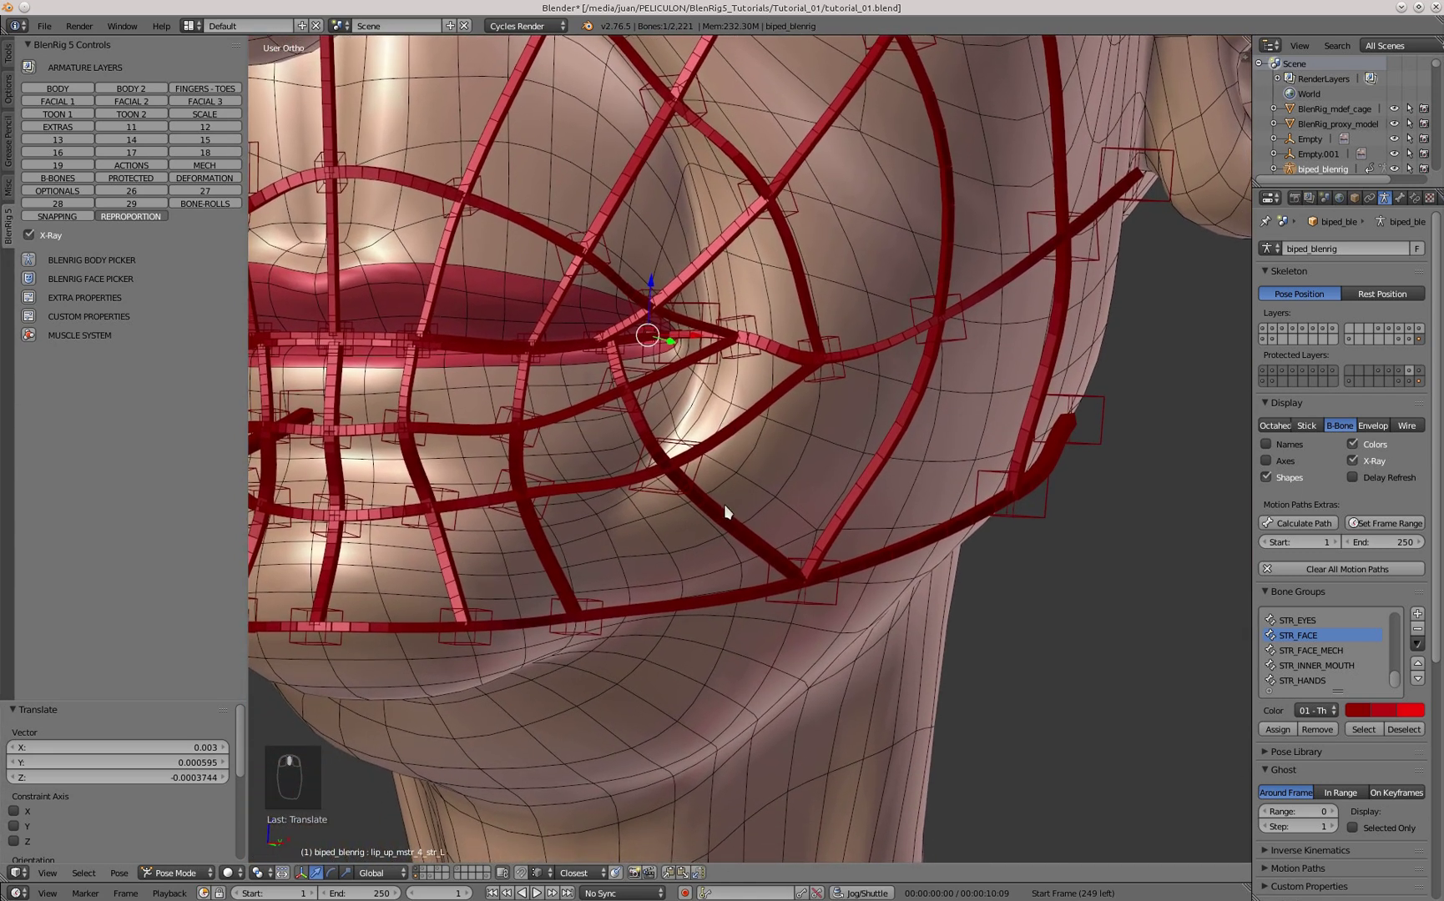
- Move lip_low3_ctrl_2_mstr_L below the lower lip about 0.001 in X, 0.001 in Y and -0.004 in Z
right_click(699, 499)
scroll(690, 500, "up", 5)
key("g")
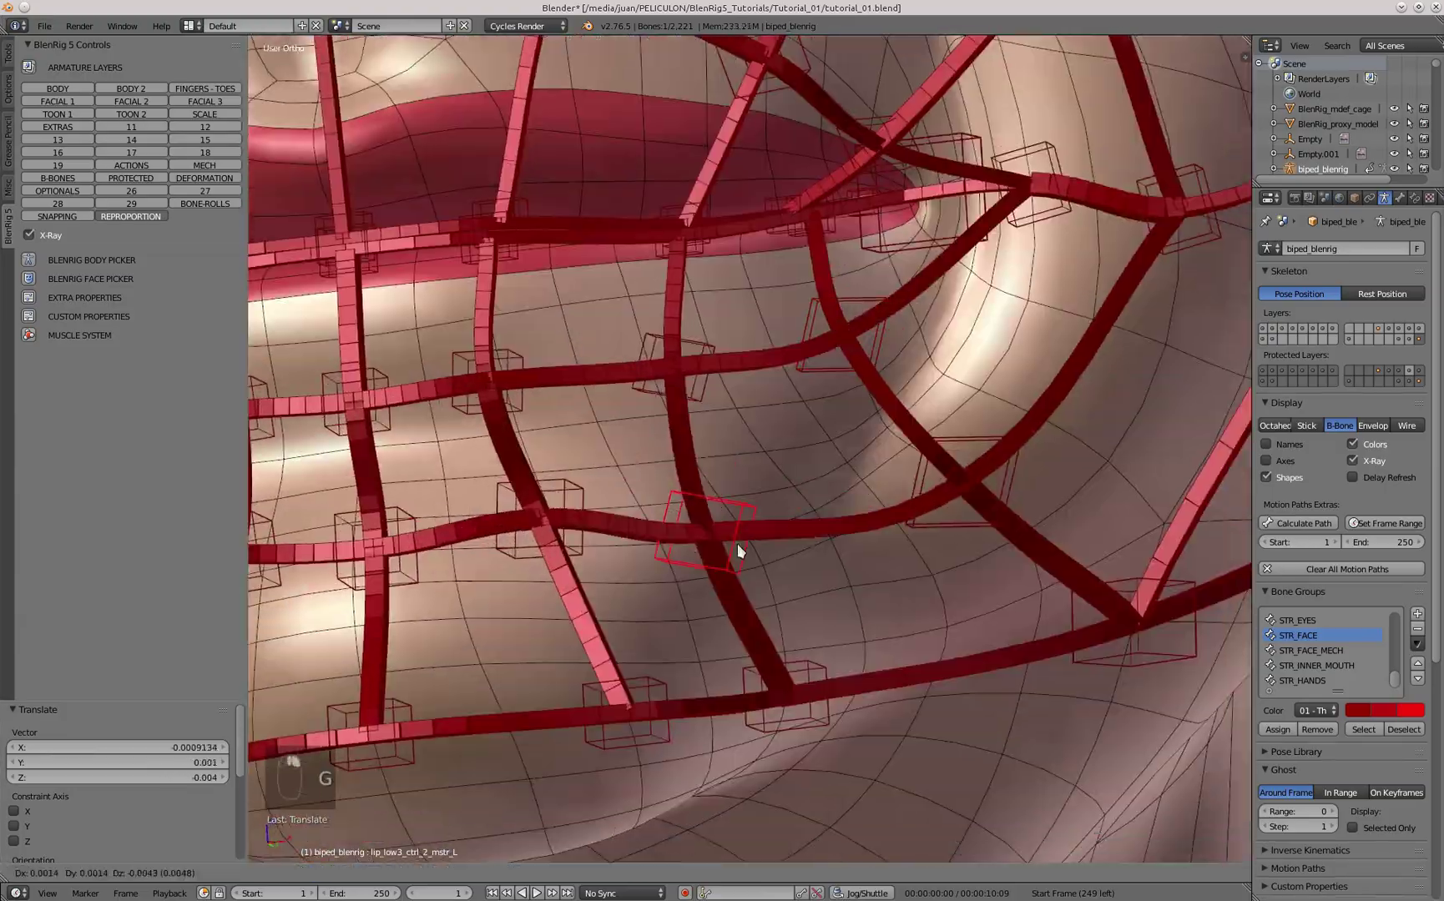
left_click(737, 547)
- Fit lip_low3_ctrl_1_mstr_L and the neighbouring lower-lip control bones to the surface above the chin
right_click(714, 392)
key("g")
left_click(719, 403)
scroll(750, 463, "down", 2)
key("g")
left_click(902, 423)
right_click(689, 490)
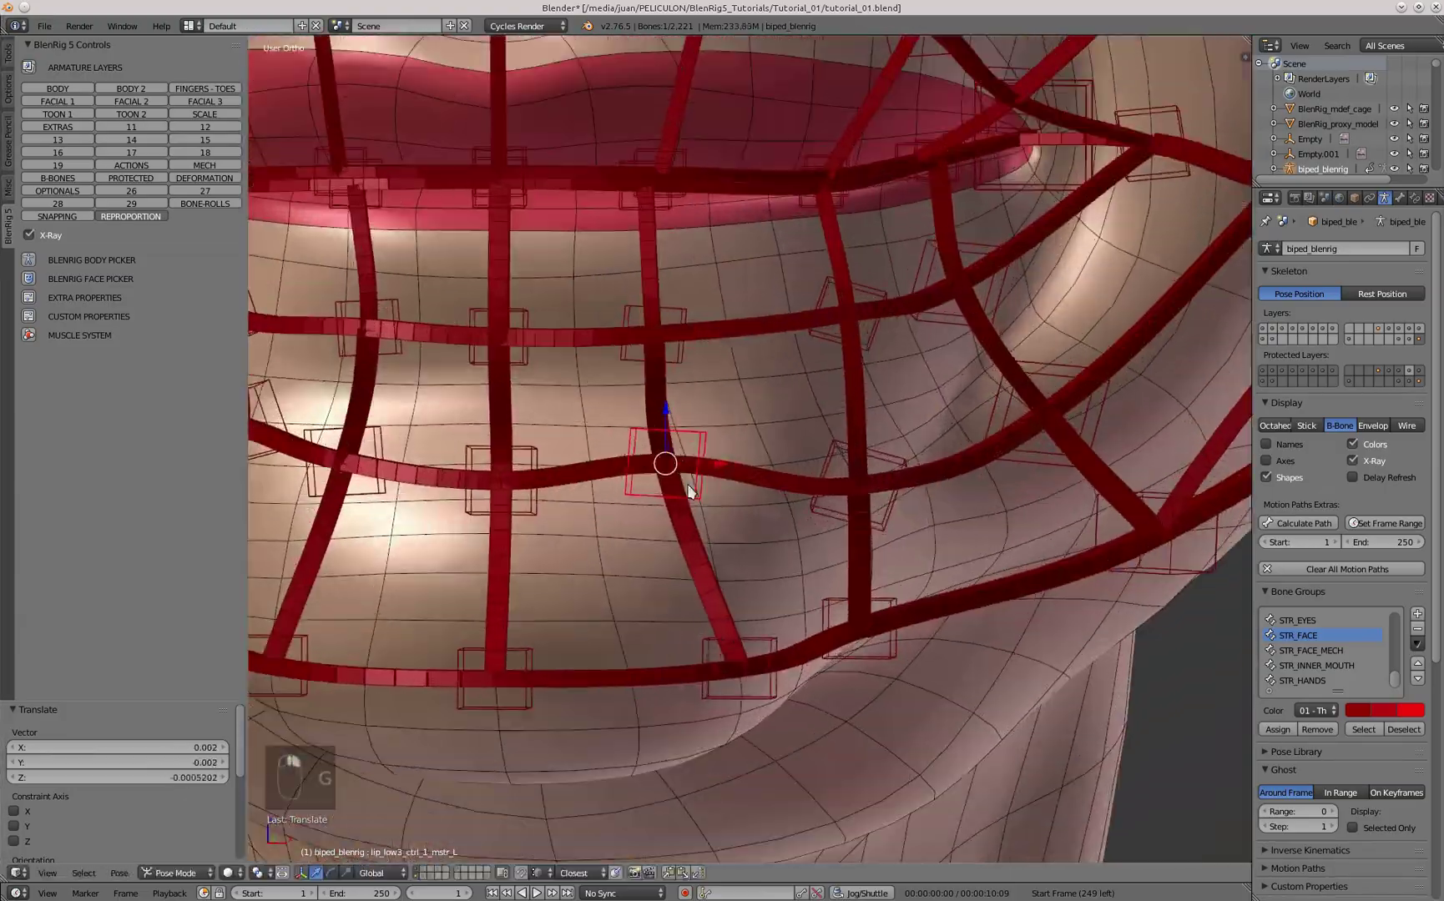
key("KP_3")
middle_click_drag(690, 491, 751, 432)
- Lower lip_low3_ctrl_mstr_mid at the centre of the chin about 0.003 along Z only
scroll(717, 451, "down", 4)
right_click(683, 522)
left_click_drag(683, 477, 683, 493)
scroll(661, 499, "down", 4)
middle_click_drag(660, 499, 739, 514)
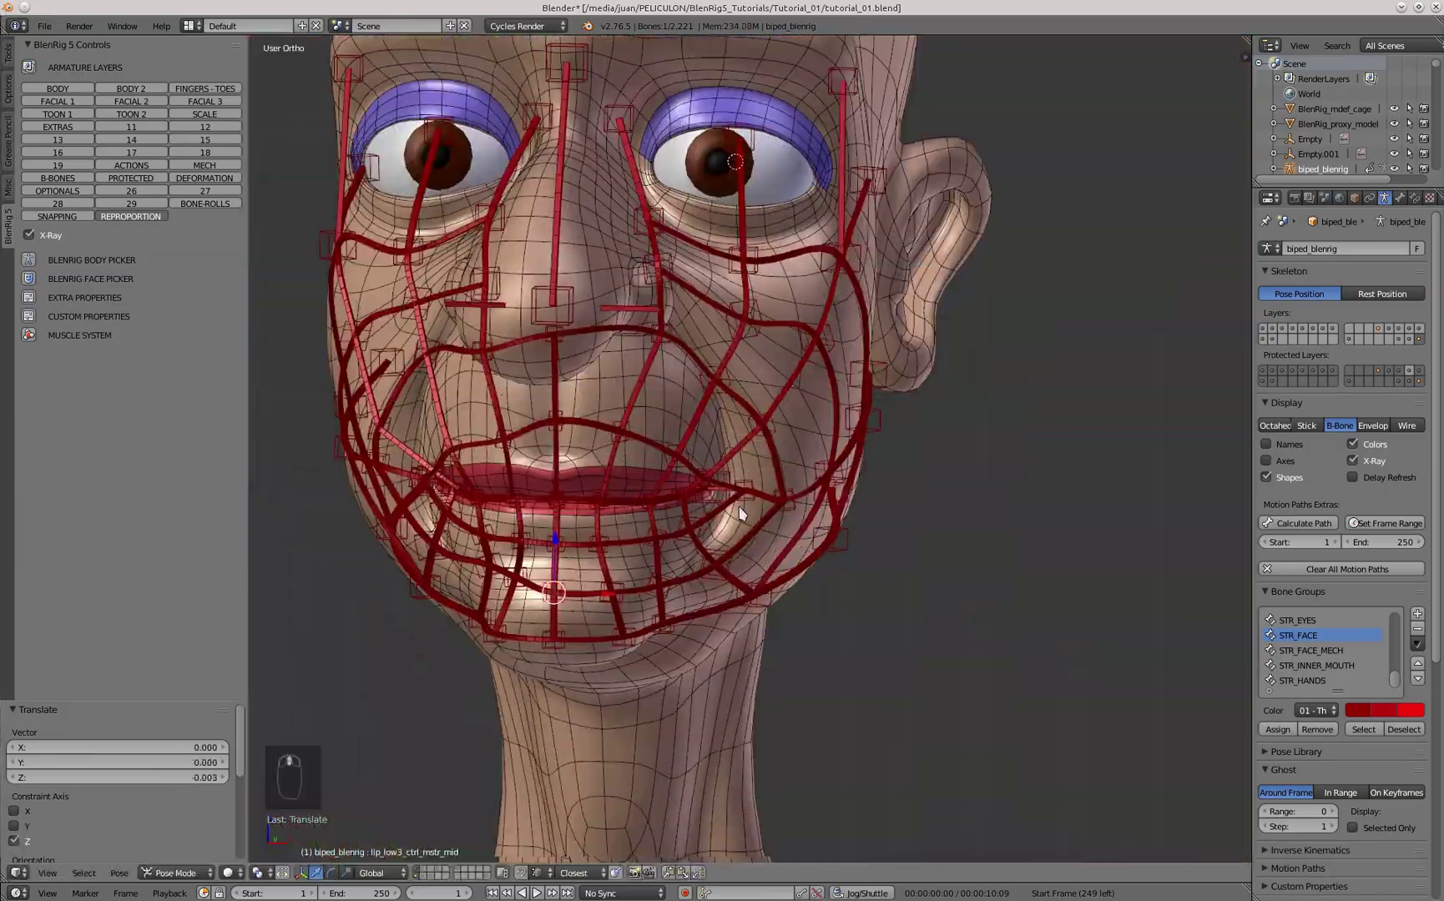
- Select all left-side bones by the name pattern *_L with Extend enabled
scroll(739, 514, "down", 2)
key("KP_1")
key("a")
left_click(84, 874)
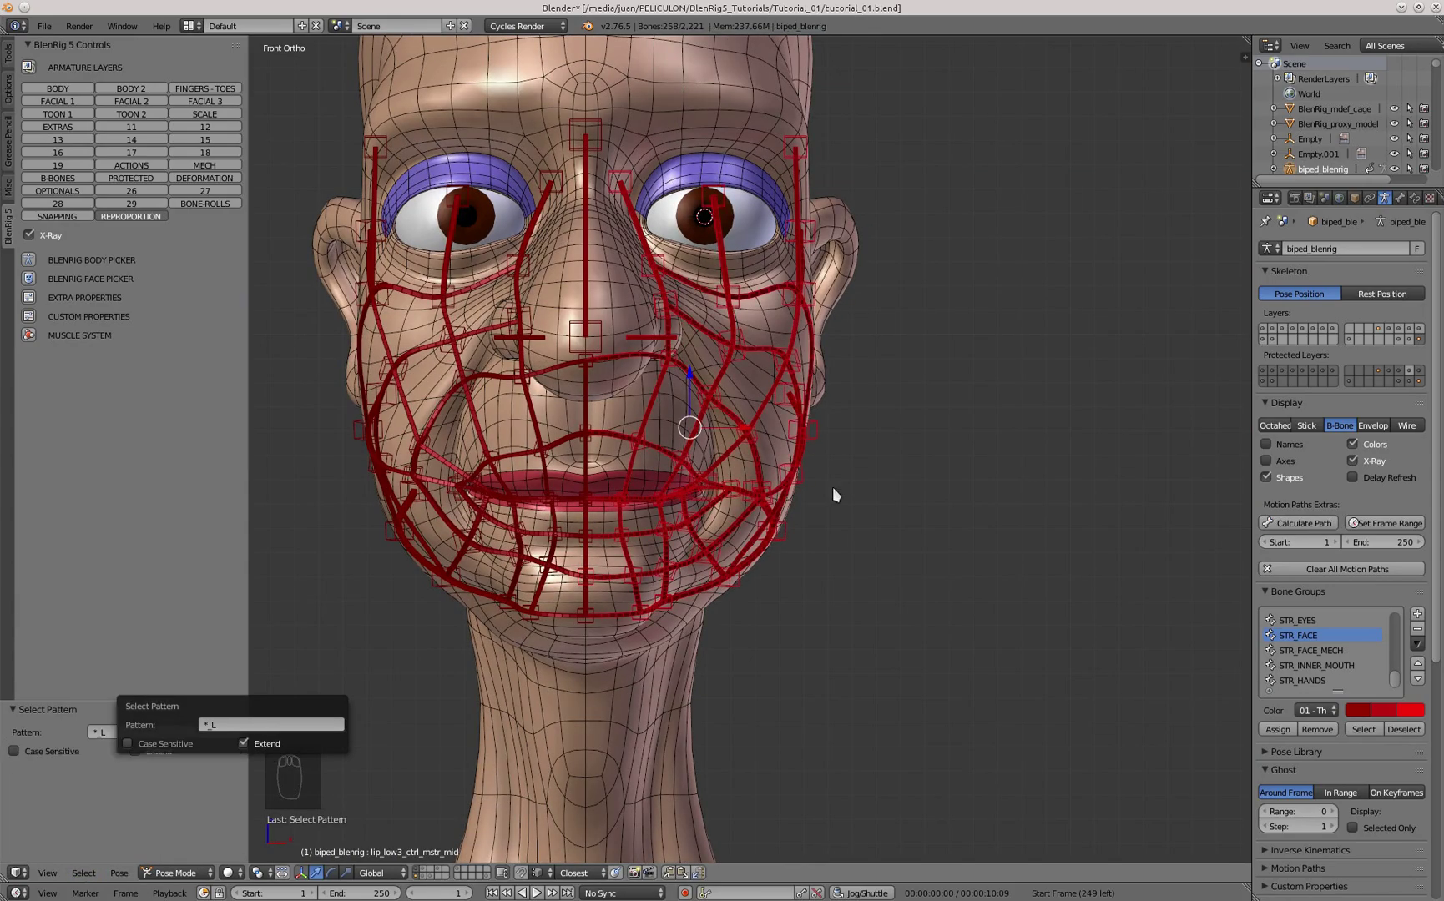
- Deselect all bones and reposition several left-side cheek control bones to follow the surface of the face
key("a")
middle_click_drag(751, 457, 693, 403)
scroll(580, 329, "up", 5)
right_click(584, 333)
key("g")
left_click(618, 364)
key("g")
scroll(721, 403, "down", 2)
scroll(721, 402, "up", 4)
right_click(741, 409)
key("g")
scroll(693, 403, "down", 4)
right_click(726, 334)
key("g")
- Fit cheek2_ctrl_3_mstr_L and its neighbouring control to the left cheek surface, checking them from several angles
middle_click_drag(699, 313, 843, 464)
key("KP_1")
scroll(774, 525, "down", 2)
right_click(694, 275)
key("g")
key("g")
scroll(718, 584, "up", 3)
middle_click_drag(802, 584, 718, 622)
scroll(719, 622, "down", 6)
key("g")
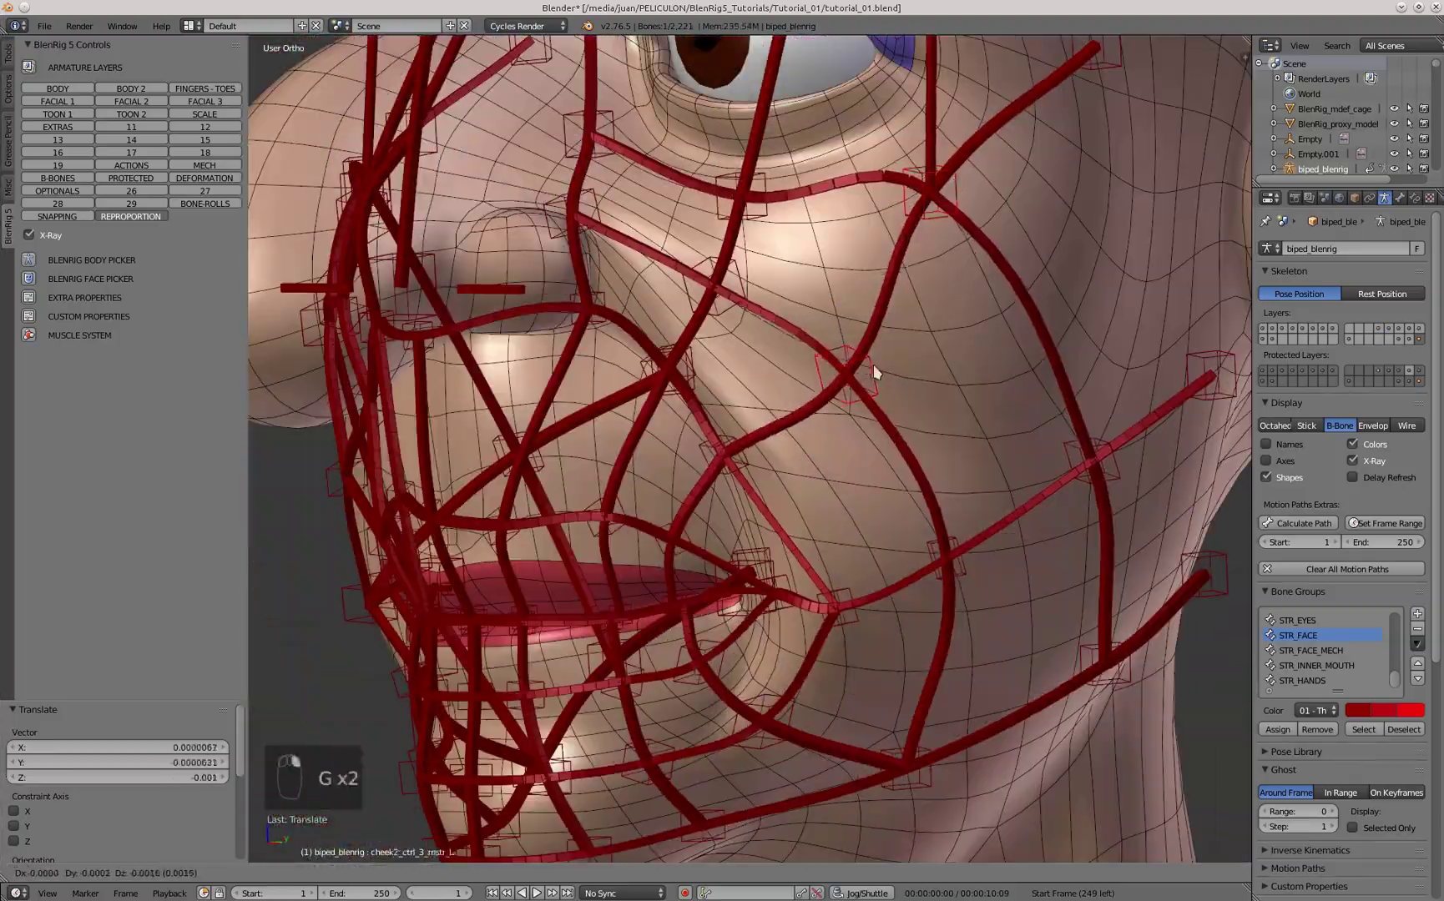
- Select the left-side bones by the name pattern *_L and mirror their pose to the right side
key("KP_1")
left_click(84, 873)
left_click(242, 755)
key("a")
- Fit the control bones around the left mouth corner, including lip_up3_ctrl_4_mstr_L, to the surface beside the lips
middle_click_drag(801, 425, 668, 488)
scroll(746, 438, "up", 5)
scroll(747, 467, "up", 3)
right_click(835, 456)
key("g")
right_click(519, 497)
scroll(735, 430, "up", 4)
right_click(757, 412)
key("g")
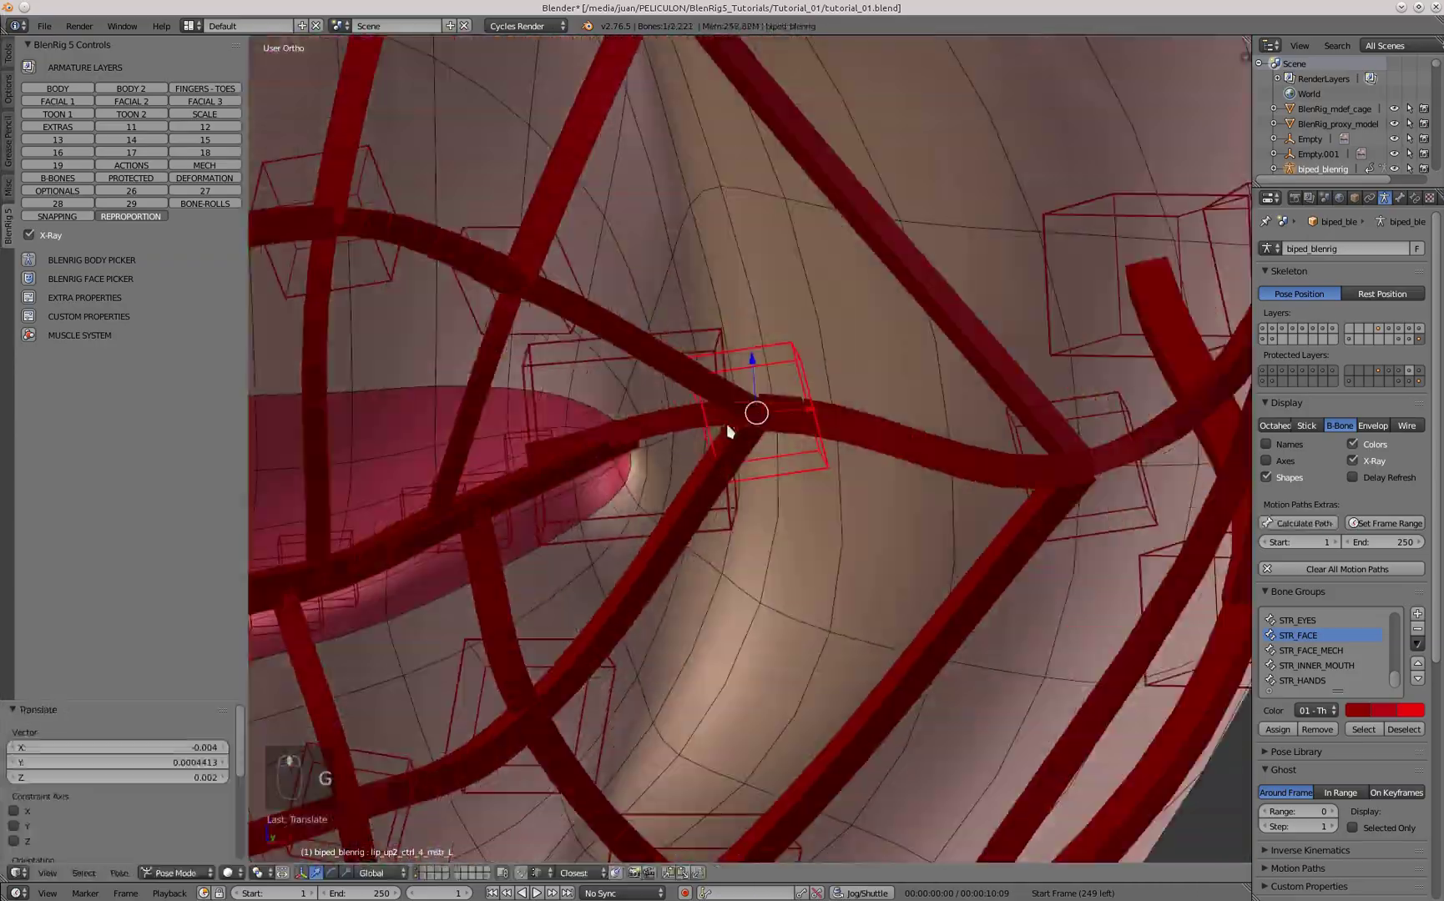
scroll(670, 463, "down", 4)
- Mirror the pose of the bones matching *_L to the right side again and reveal all hidden bones
key("KP_1")
scroll(670, 463, "down", 4)
key("a")
key("a")
left_click(111, 699)
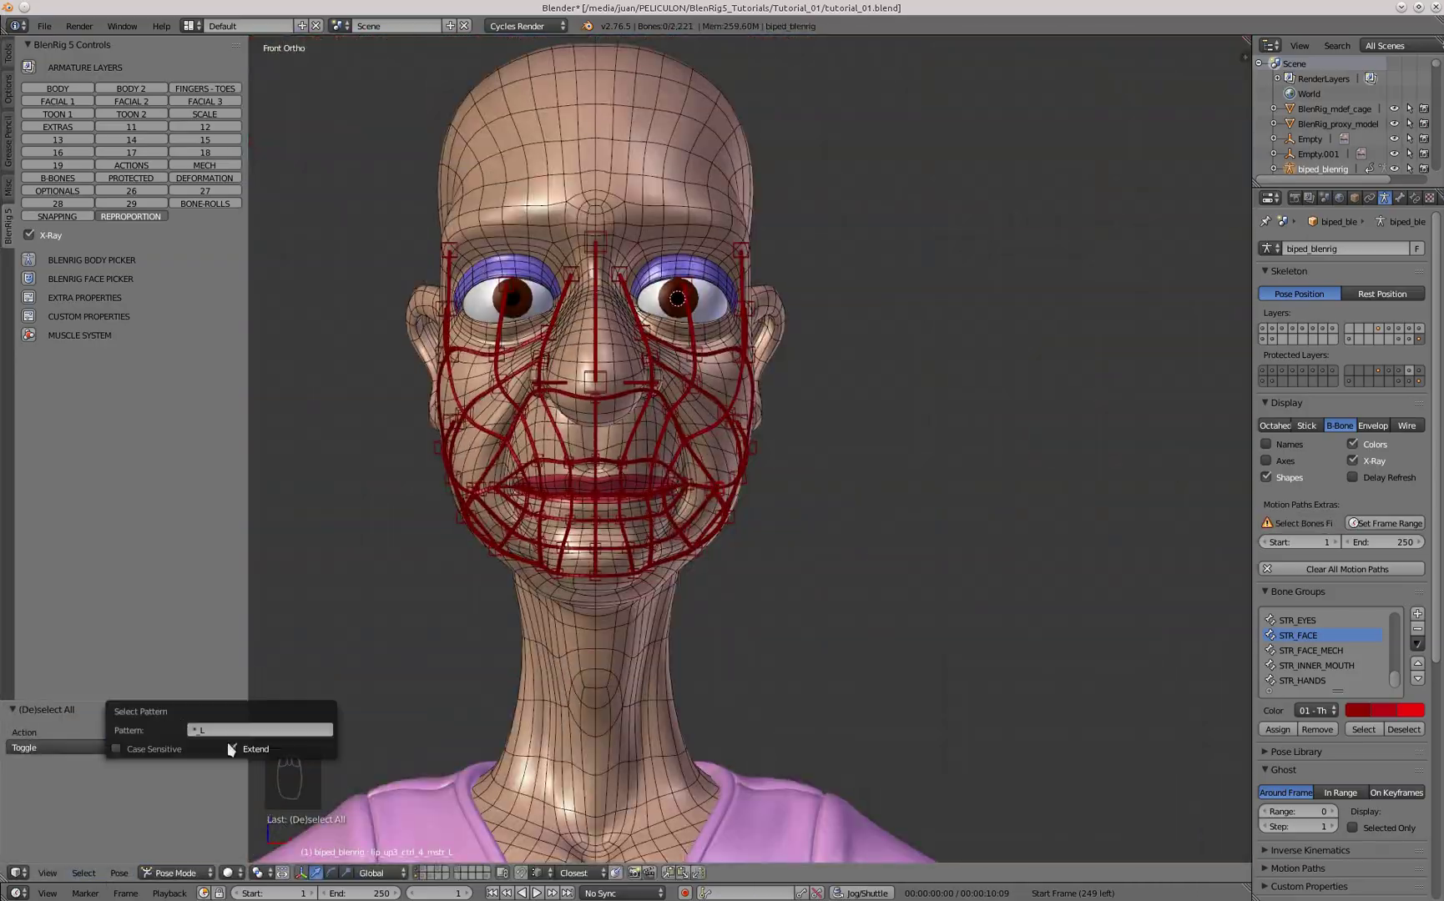
key("a")
scroll(703, 379, "up", 2)
key("alt+h")
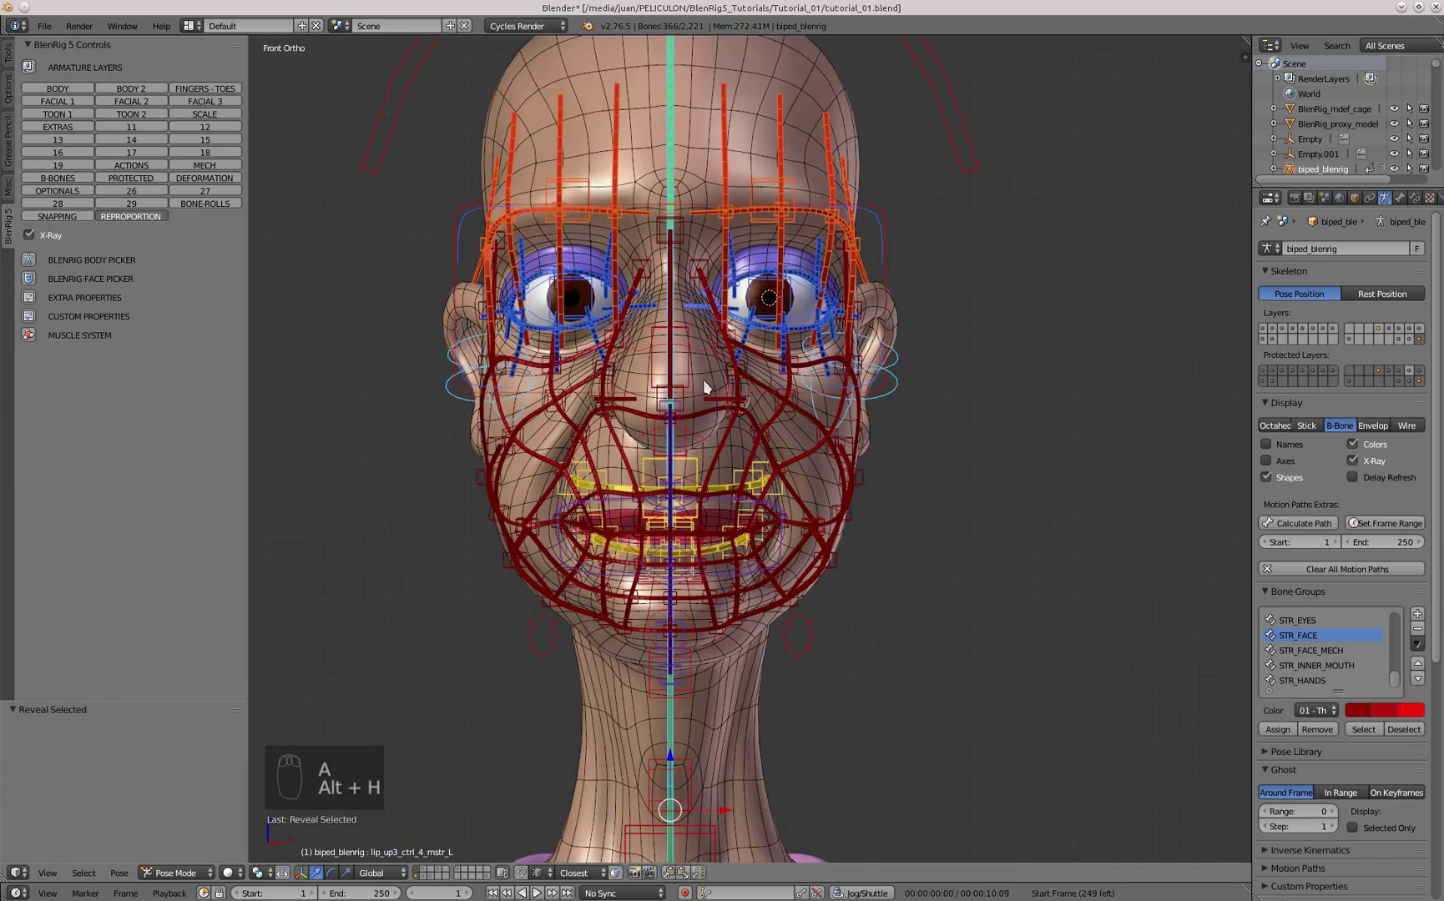
- Move nostril_ctrl_L about 0.005 along X onto the left nostril and mirror its pose to the right
scroll(710, 379, "up", 4)
scroll(710, 380, "up", 1)
middle_click_drag(710, 379, 647, 446)
right_click(667, 385)
middle_click_drag(667, 385, 552, 445)
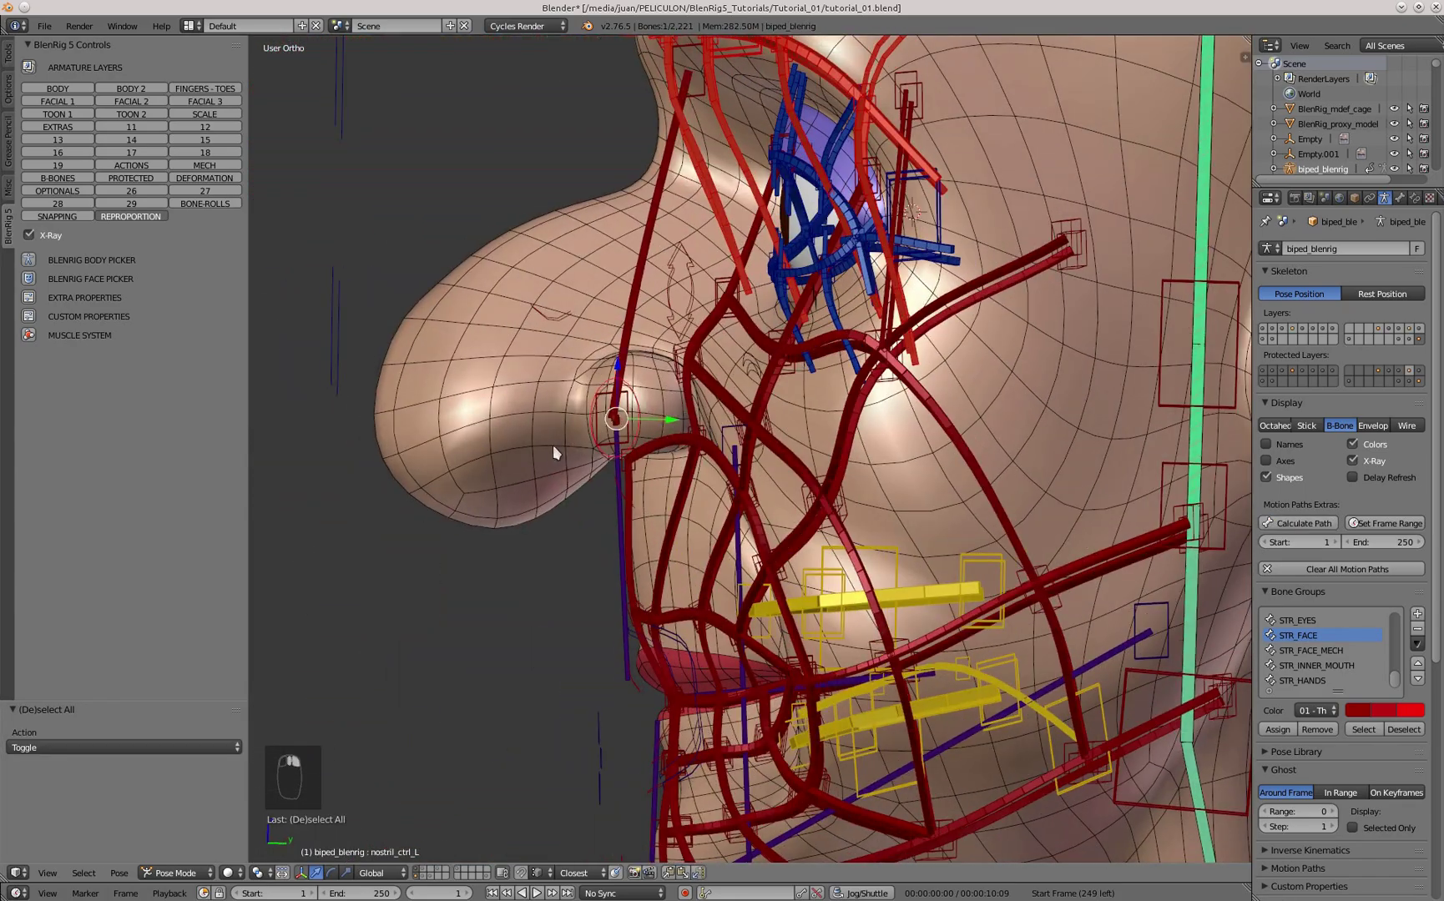
left_click(581, 442)
key("KP_1")
key("g")
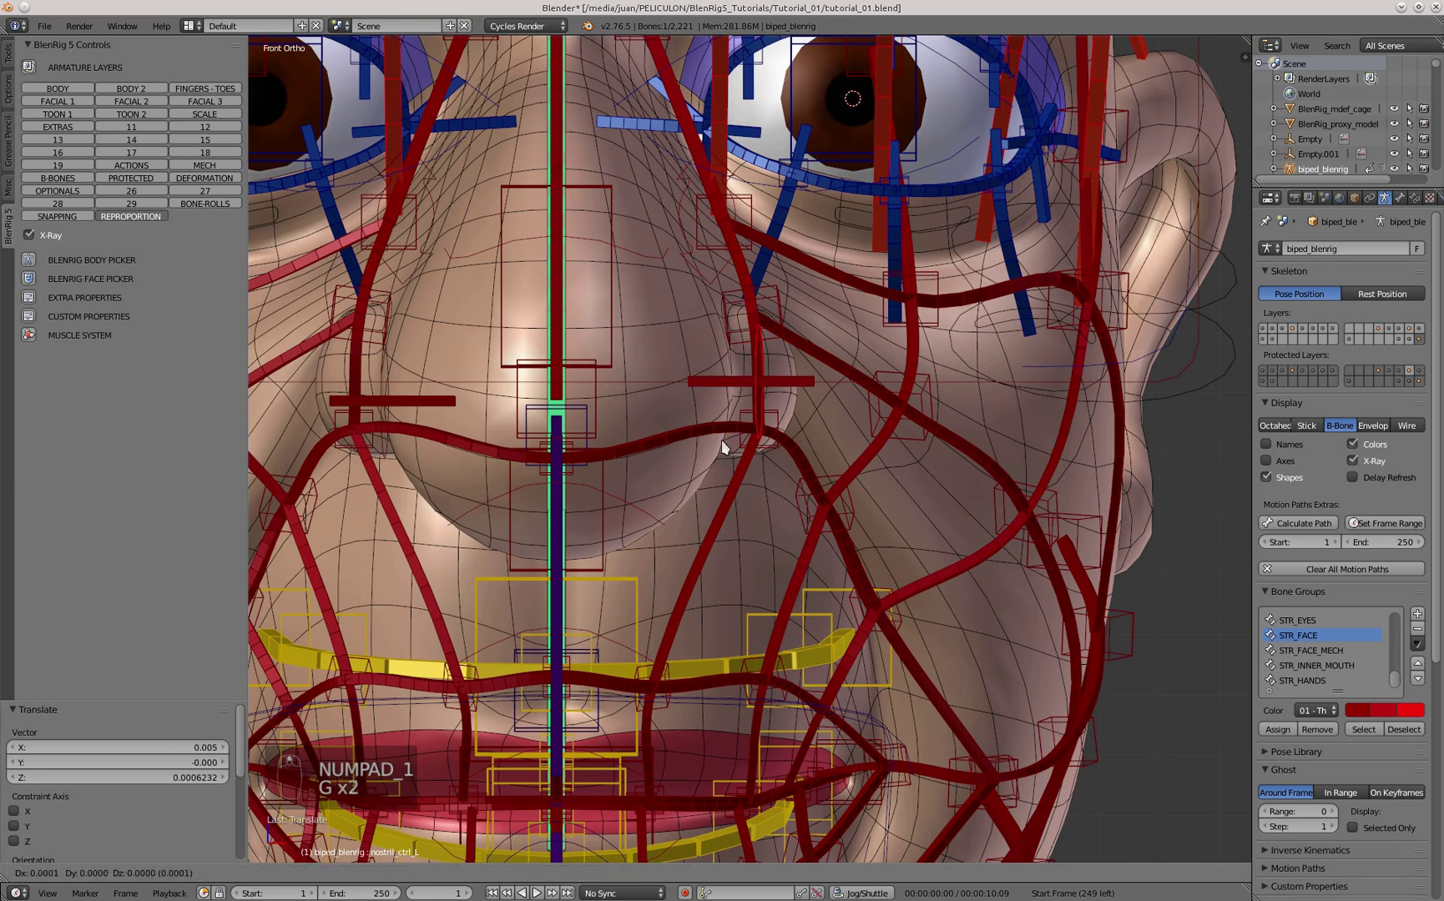
left_click(721, 440)
scroll(721, 440, "down", 4)
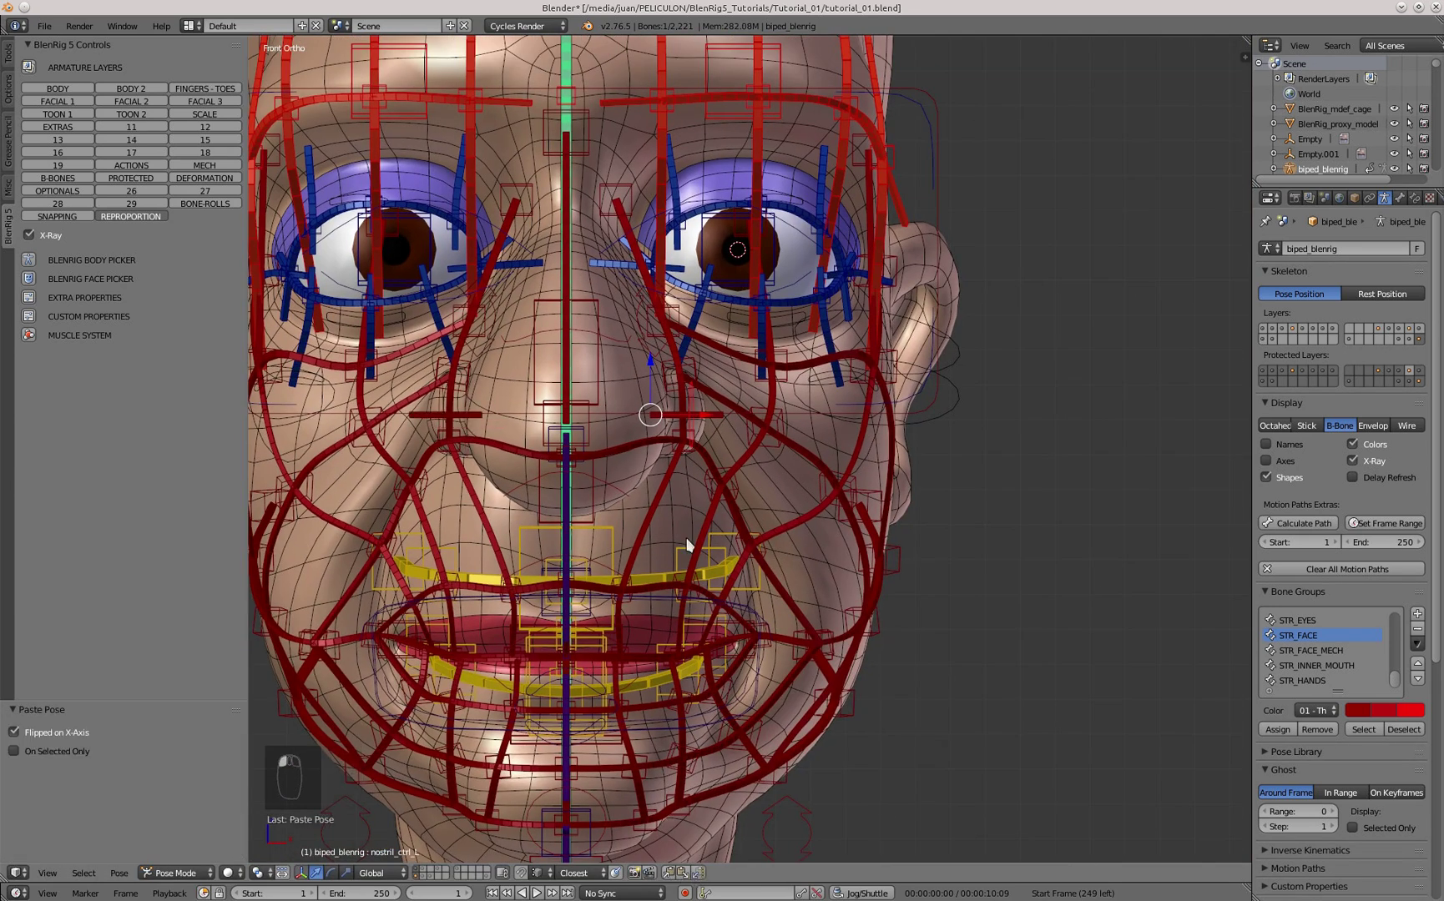
- Move lip_up2_ctrl about -0.001 in Y and -0.005 in Z, to just in front of the upper lip
scroll(681, 448, "down", 3)
key("a")
right_click(612, 608)
middle_click_drag(613, 608, 696, 610, "shift")
scroll(668, 601, "up", 2)
key("KP_3")
scroll(660, 452, "up", 3)
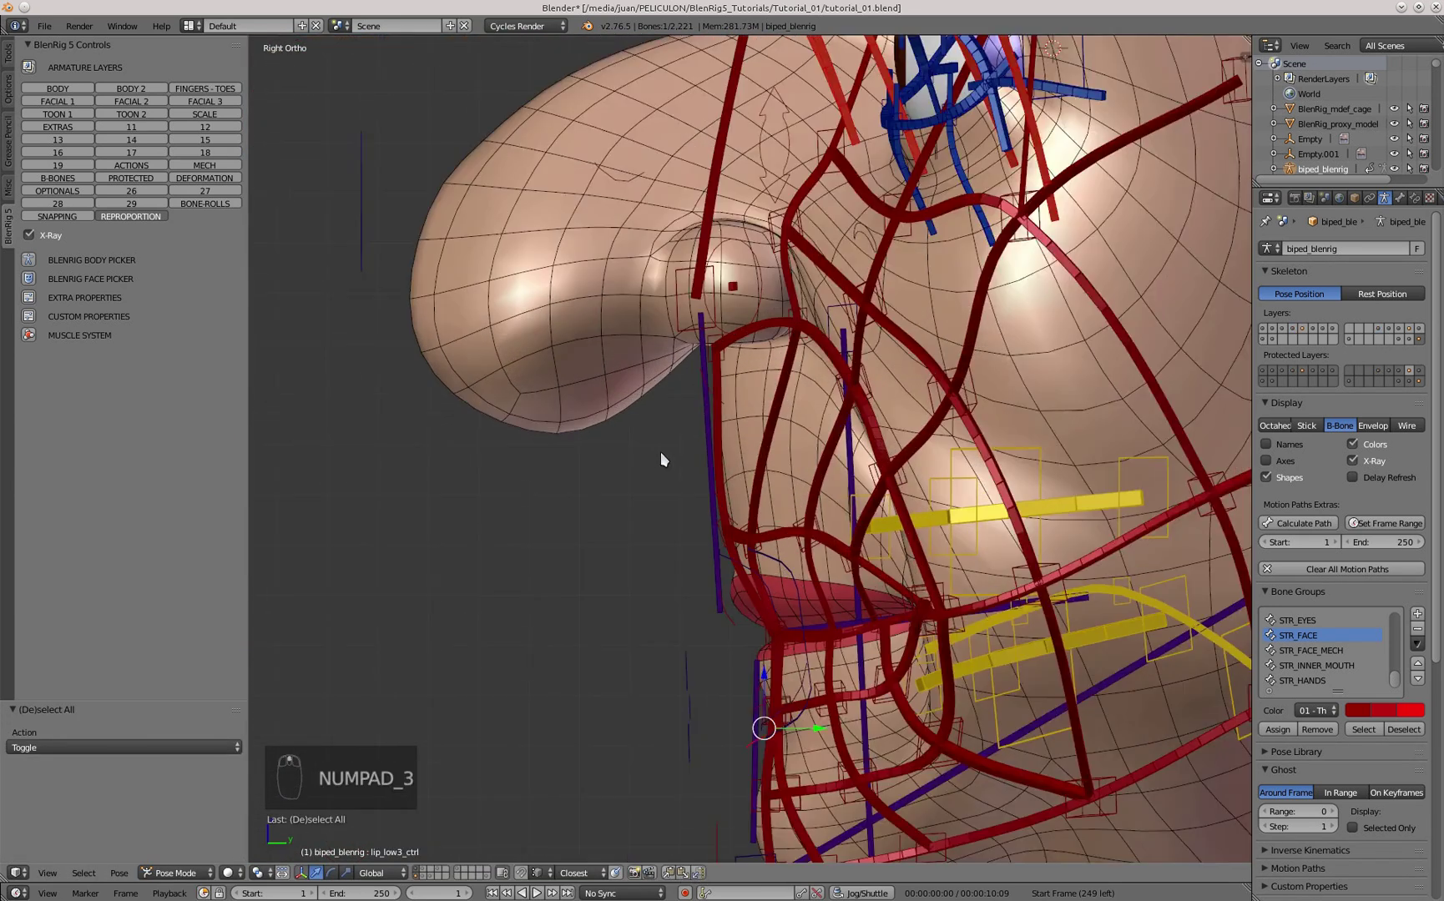
scroll(661, 452, "up", 1)
scroll(712, 359, "up", 2)
right_click(729, 395)
middle_click_drag(730, 395, 693, 438)
key("KP_3")
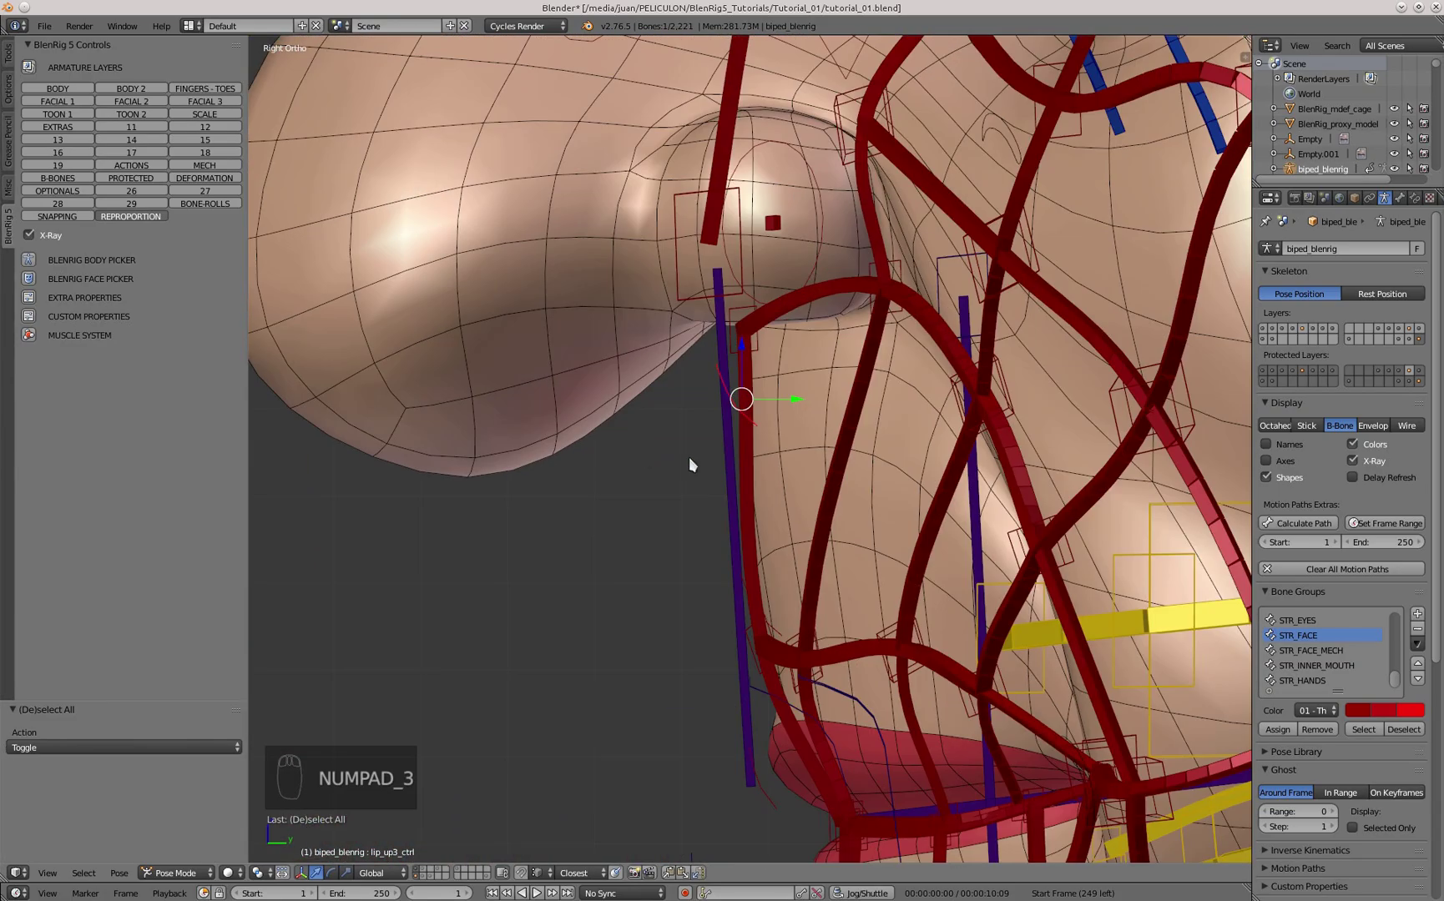
middle_click_drag(682, 566, 690, 438, "shift")
scroll(694, 445, "up", 2)
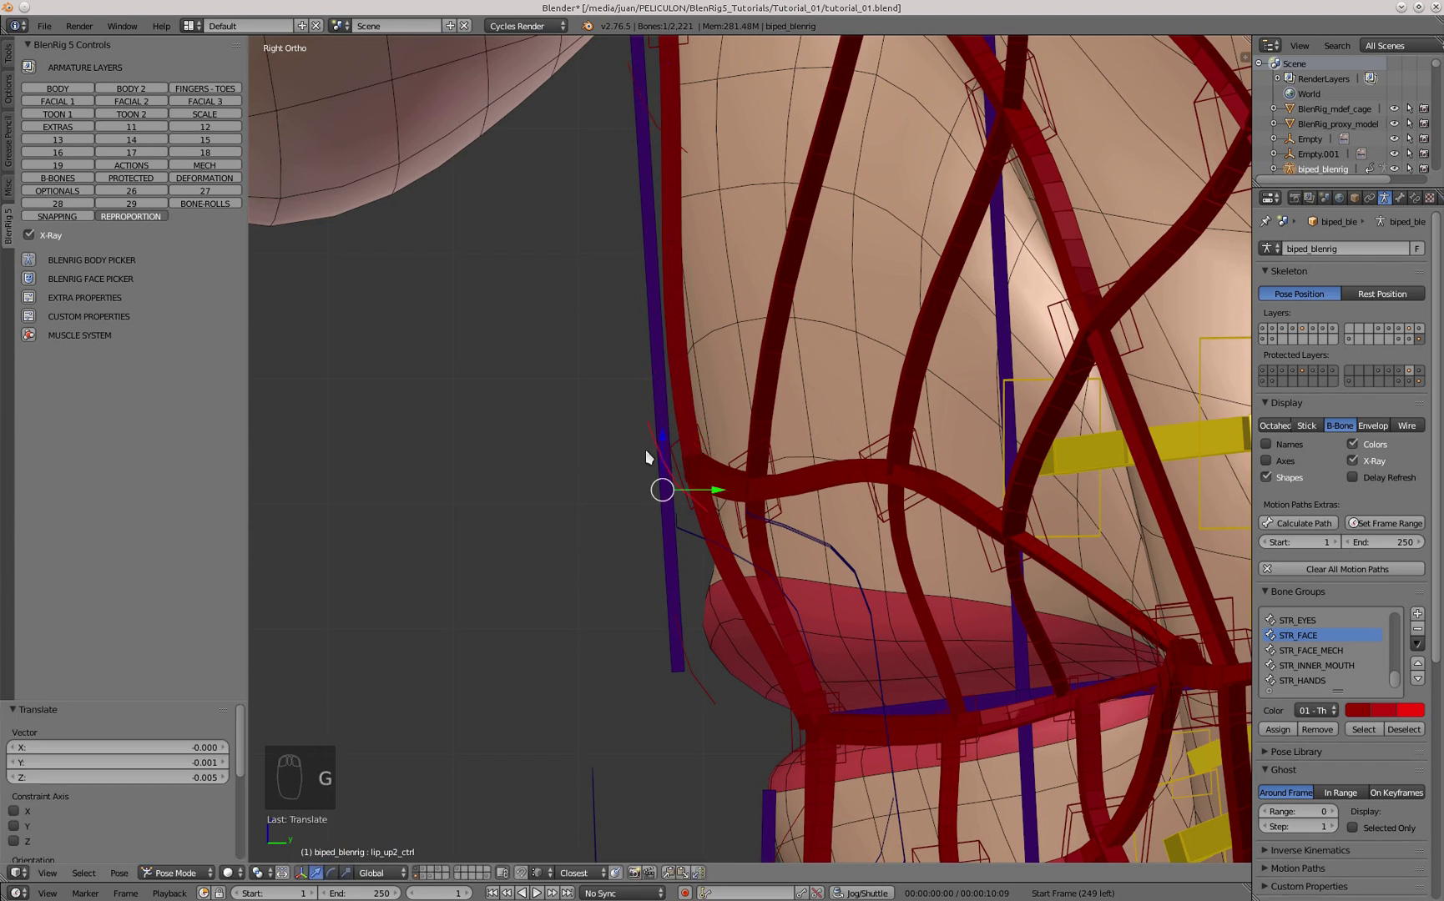
- Raise lip_up3_ctrl below the nose about 0.003 in Z, shifting it about -0.0005 in Y
scroll(725, 389, "down", 1)
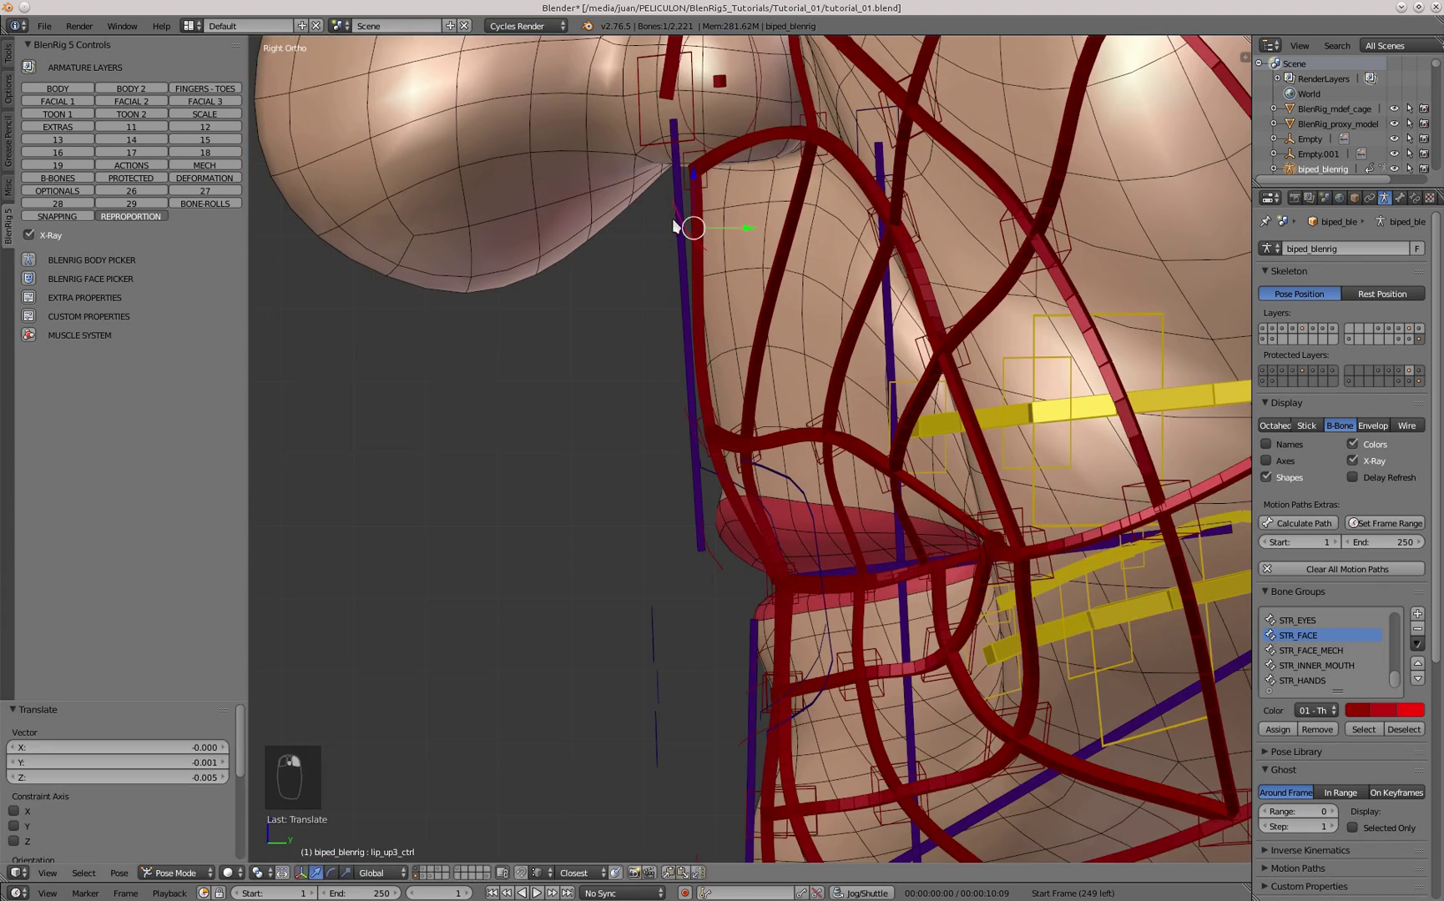
scroll(667, 197, "down", 3)
scroll(608, 388, "up", 3)
scroll(699, 347, "up", 2)
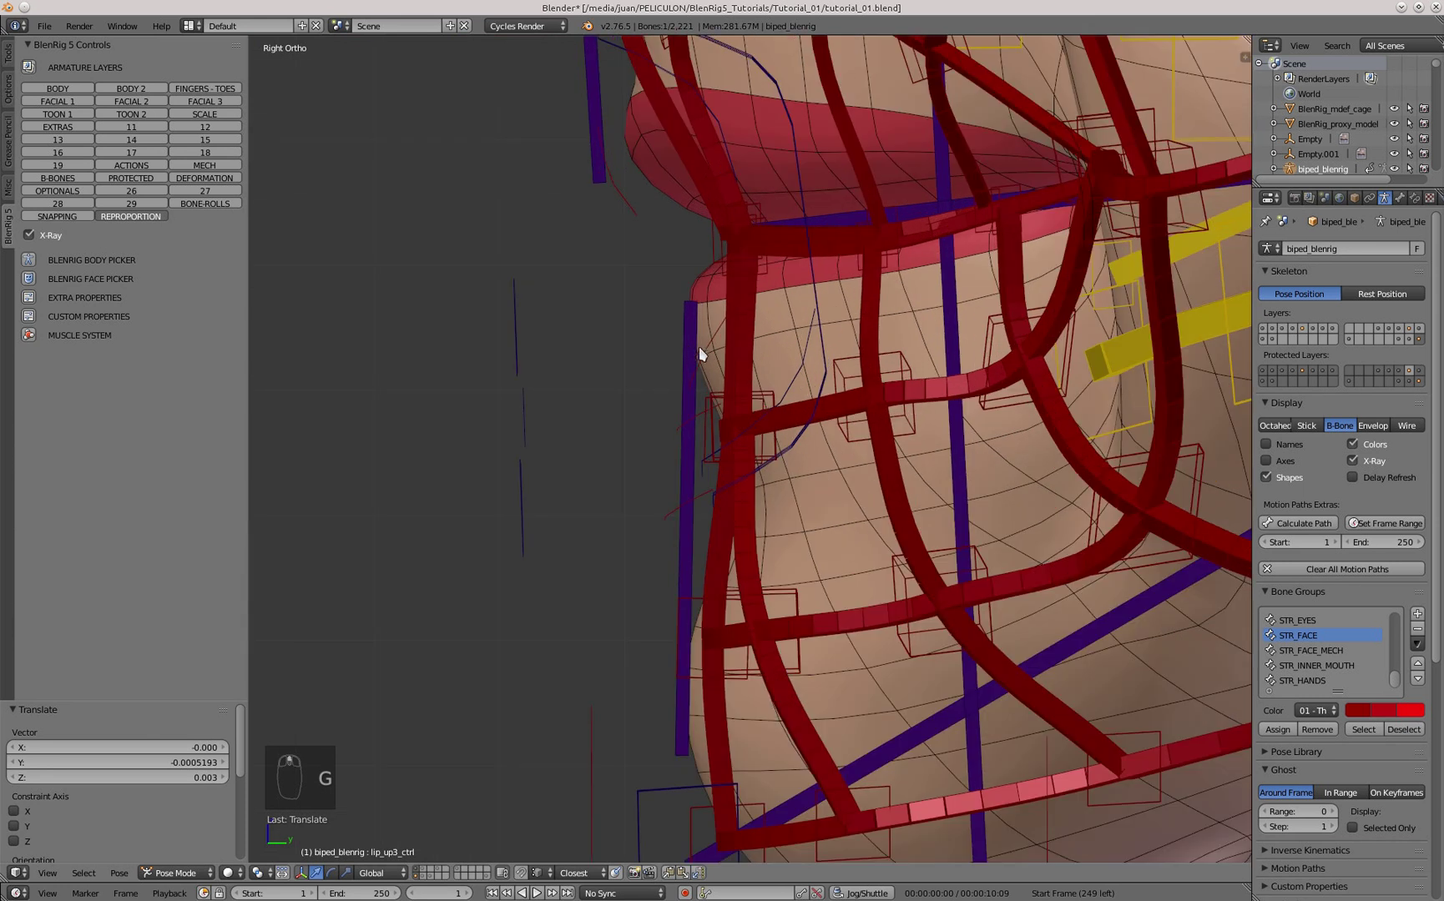
- Move the lower-lip controls, including lip_low2_ctrl, slightly forward in front of the lower lip
right_click(703, 348)
key("g")
left_click(690, 337)
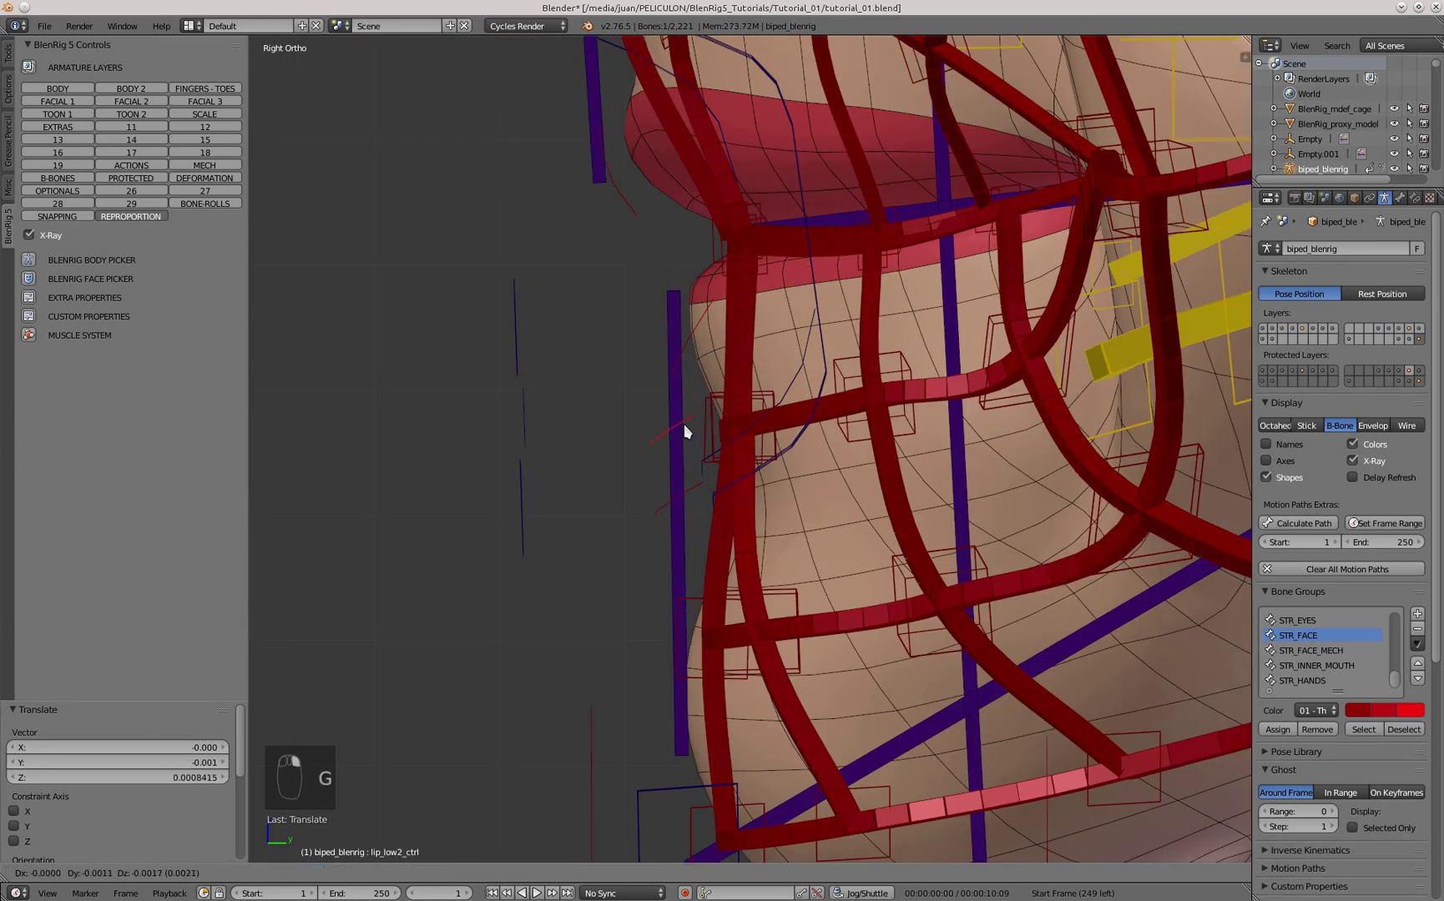
- Lower lip_low3_ctrl about 0.011 along Z to the front of the chin and deselect all bones
right_click(690, 494)
middle_click_drag(474, 688, 453, 638, "shift")
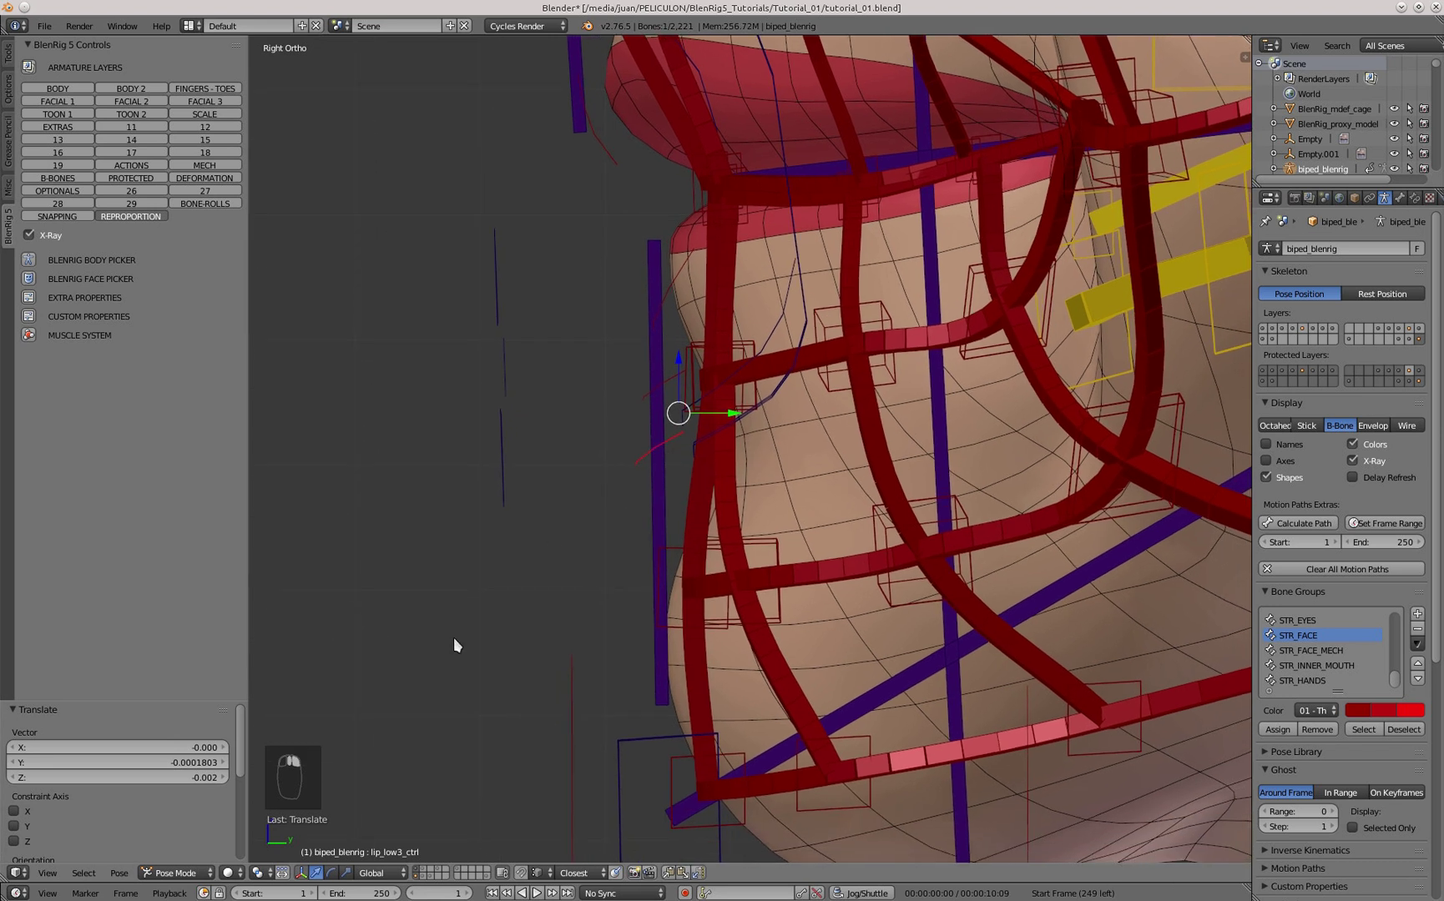
left_click(594, 576)
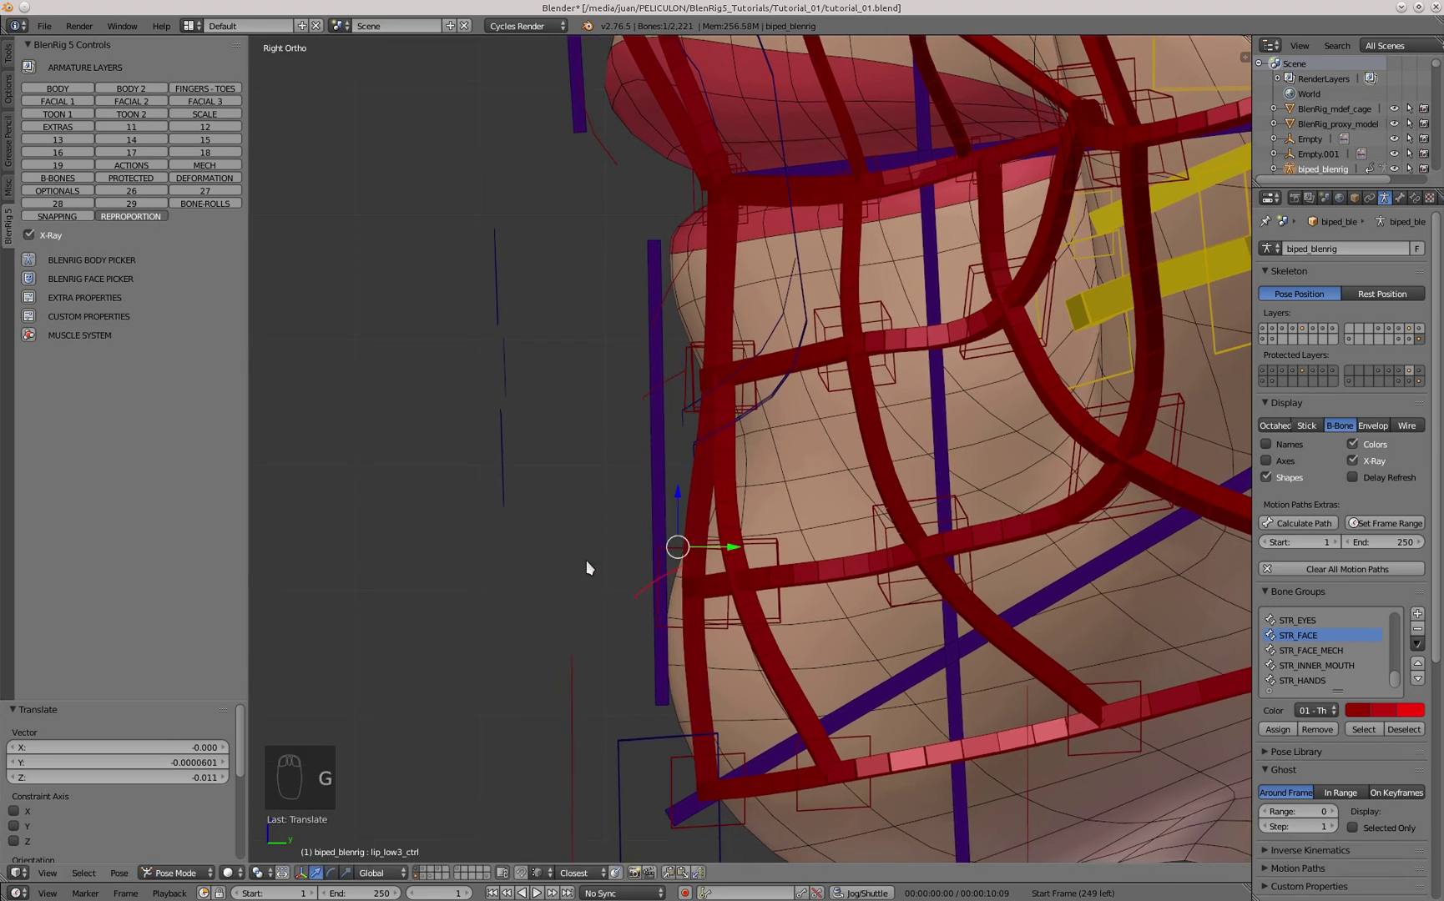
scroll(586, 567, "down", 1)
middle_click_drag(601, 622, 600, 505, "shift")
scroll(590, 427, "down", 6)
key("KP_1")
key("a")
key("a")
key("KP_1")
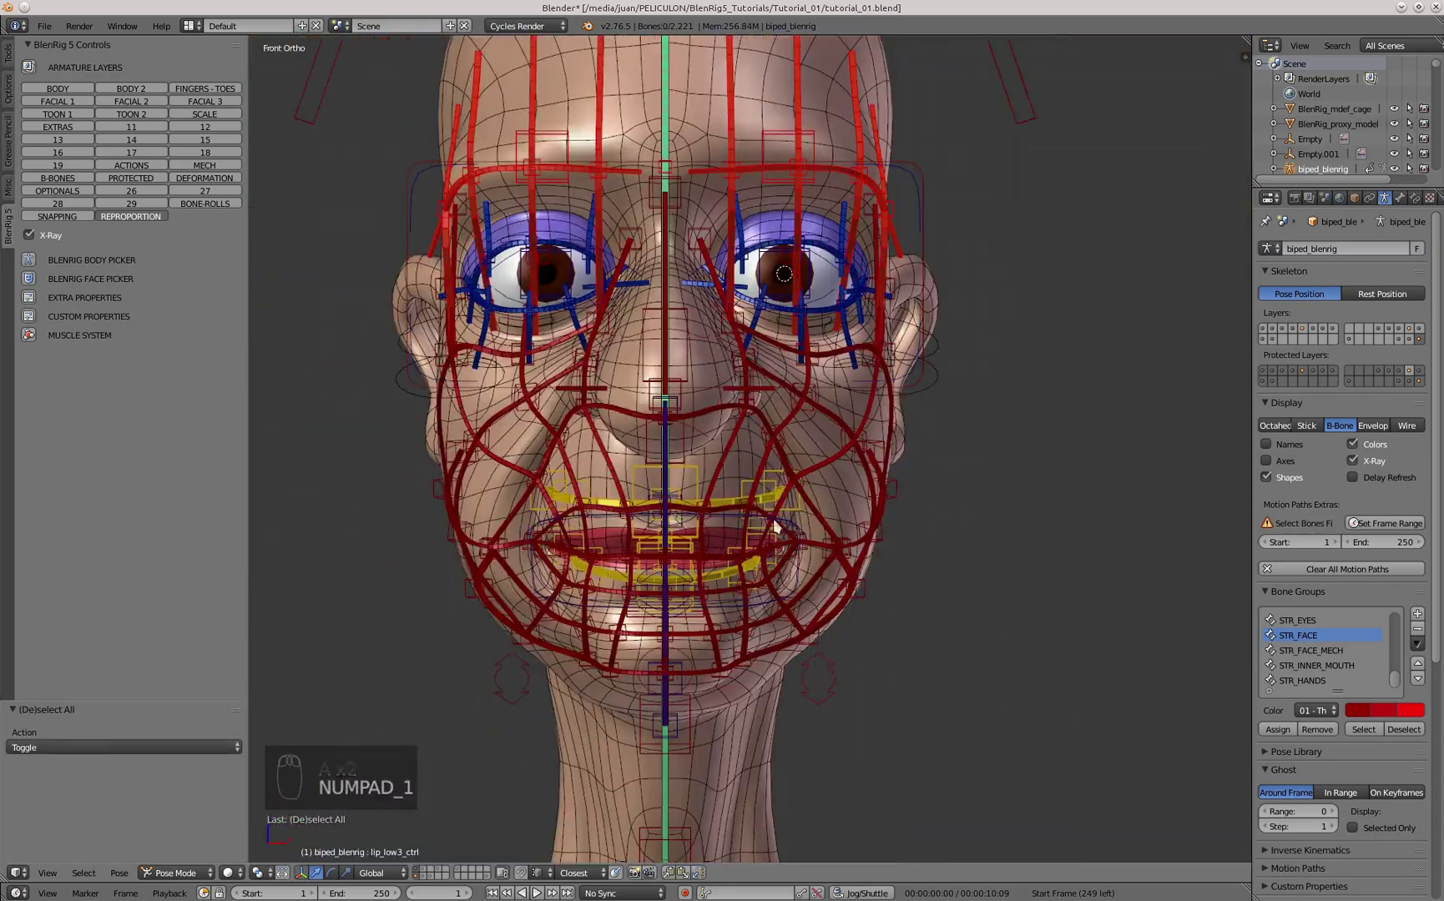
- Move cheek_ctrl_L about -0.002 in X and 0.008 in Y onto the left cheek below the eye
scroll(838, 361, "up", 3)
right_click(838, 361)
key("g")
right_click(803, 324)
scroll(802, 322, "down", 4)
middle_click_drag(801, 322, 659, 401)
scroll(799, 203, "up", 2)
key("KP_3")
key("KP_1")
scroll(763, 388, "up", 2)
scroll(668, 409, "up", 2)
key("g")
left_click(649, 472)
key("KP_1")
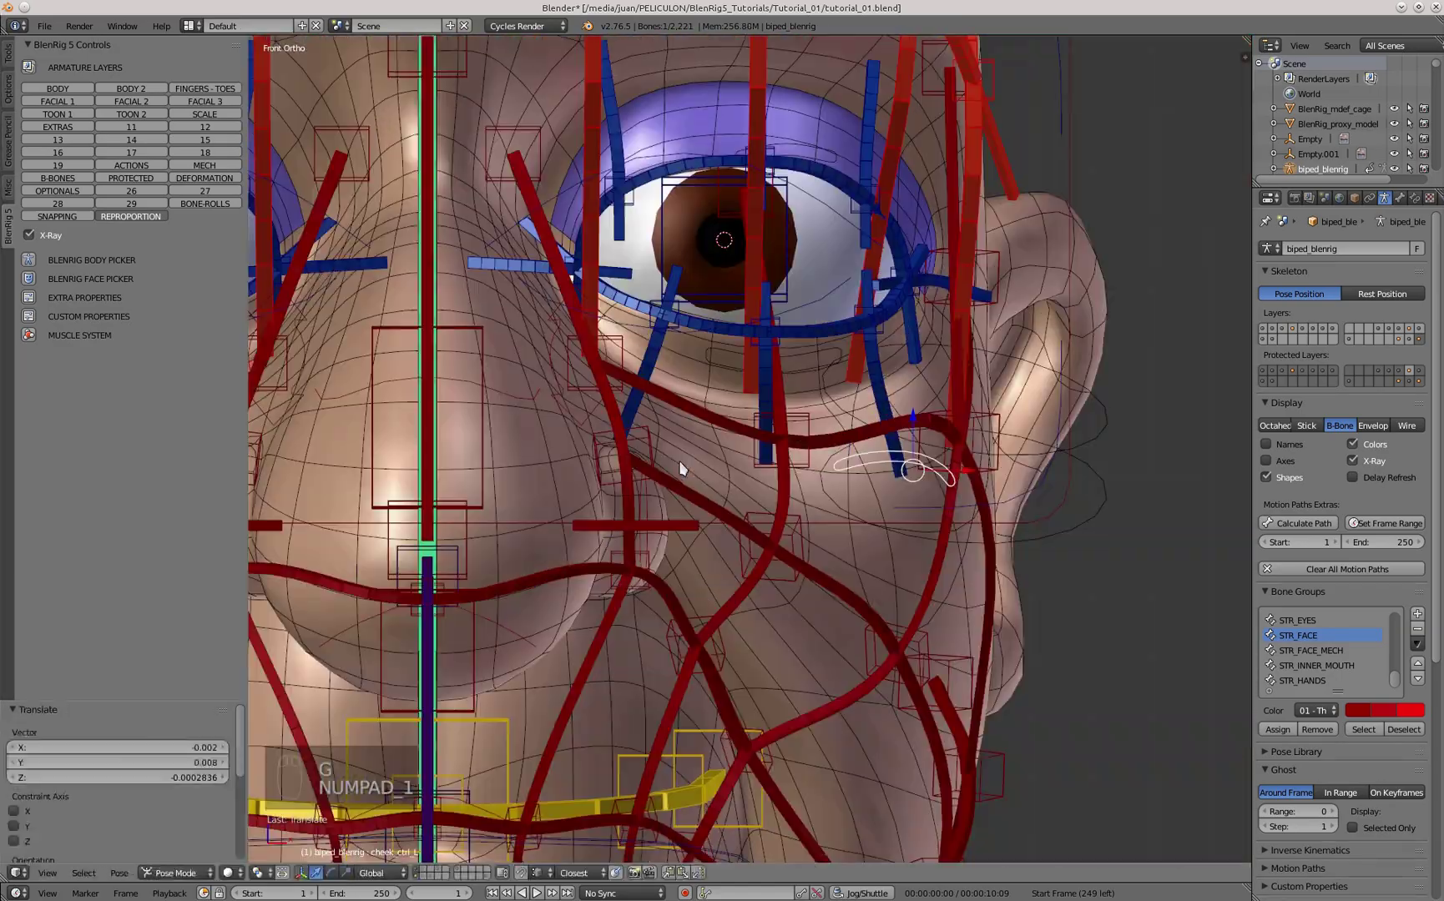
- Select nose_frown_ctrl_L beside the nose and display its transform properties
right_click(555, 332)
middle_click_drag(555, 332, 511, 305)
left_click_drag(1243, 58, 1197, 60)
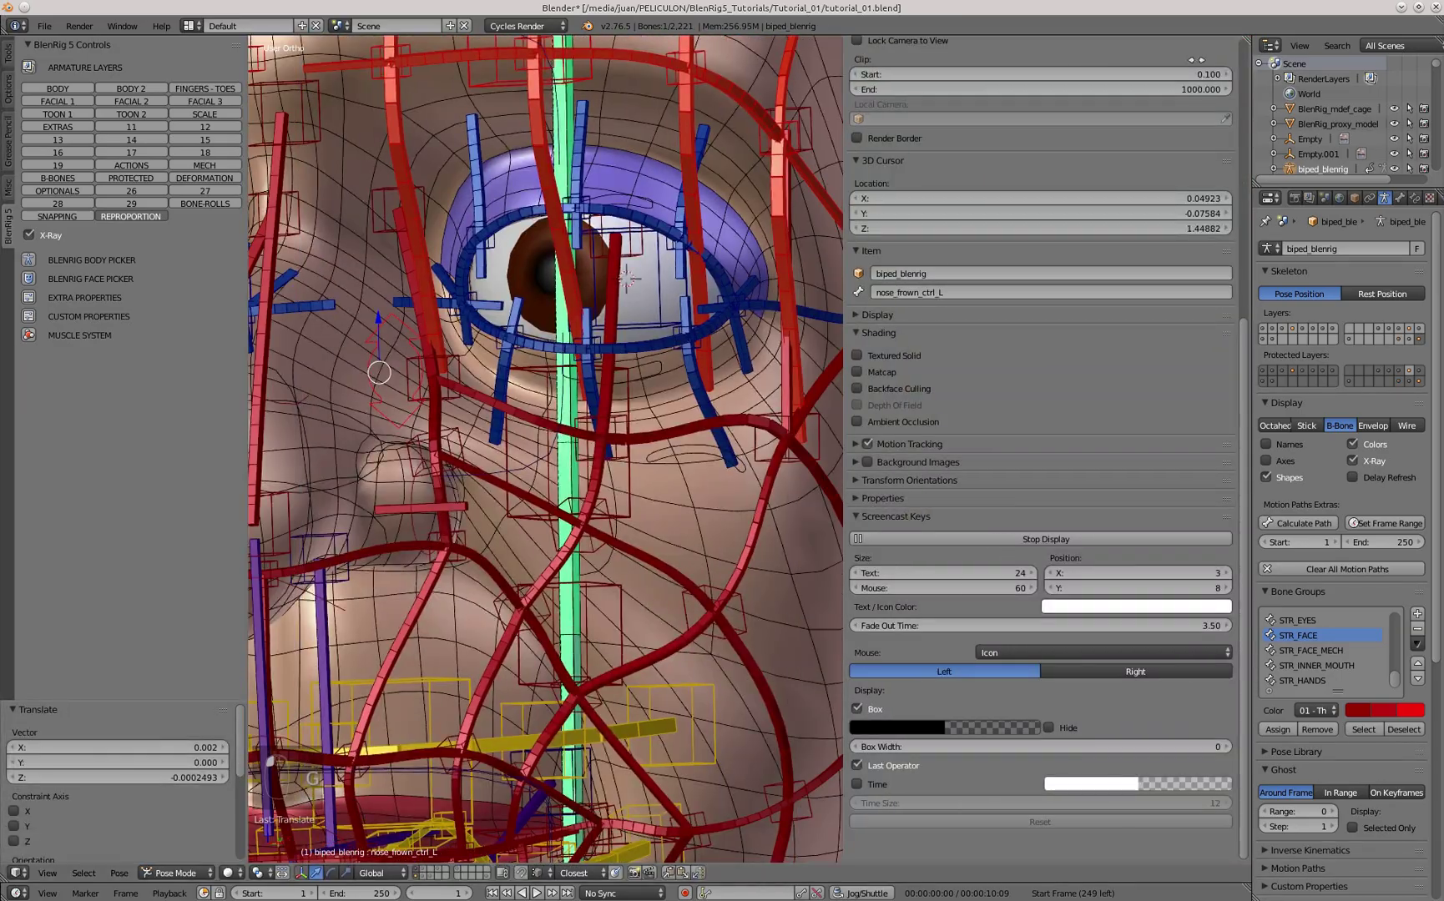
scroll(1195, 395, "up", 10)
left_click_drag(844, 173, 992, 173)
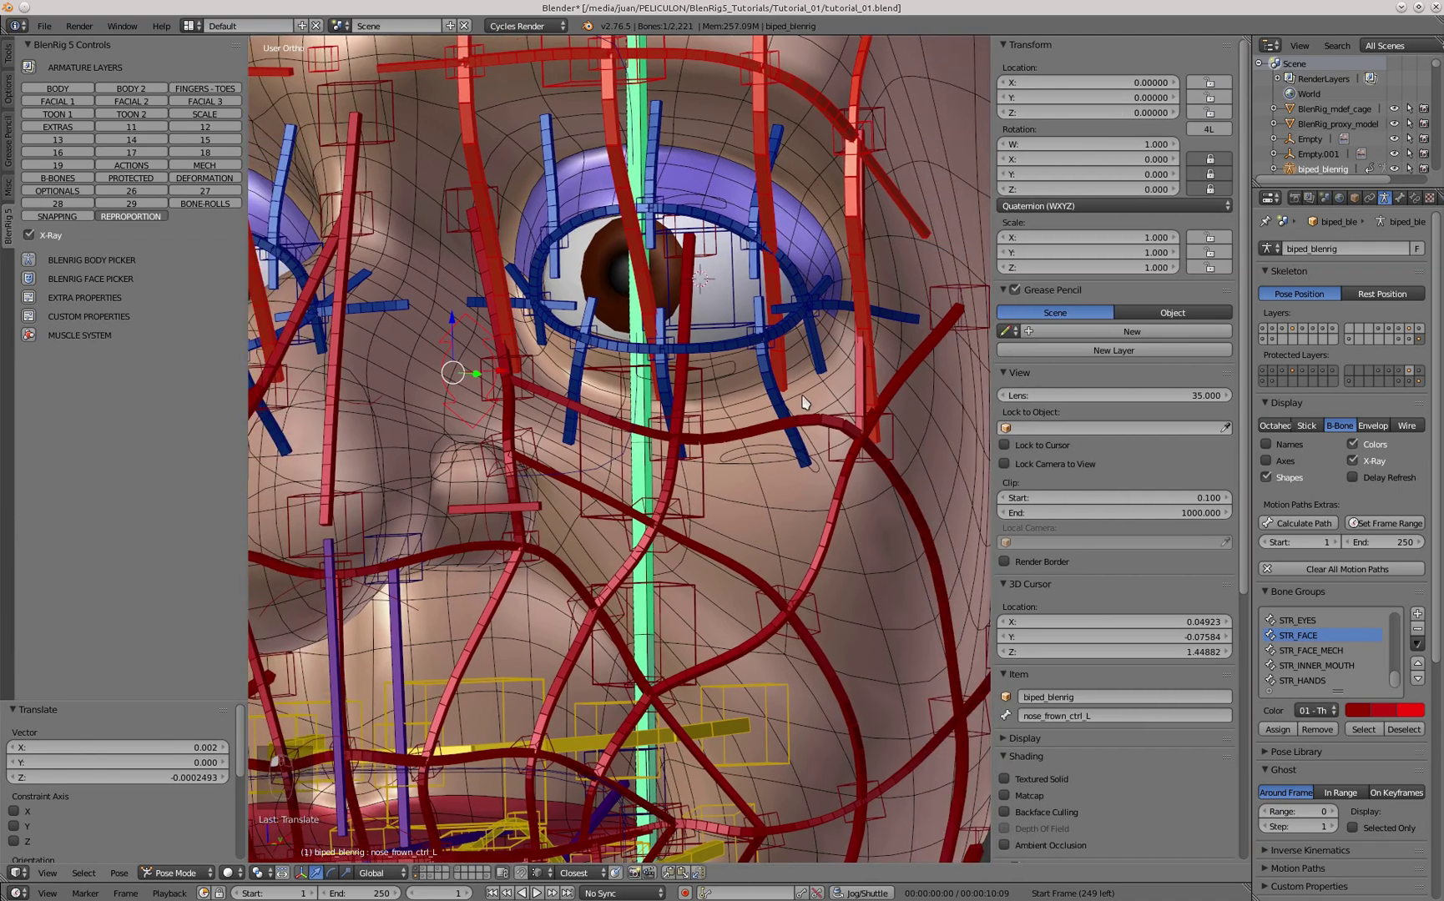
- Move nose_frown_ctrl_L to about X -0.0102, Y -0.0061, Z 0.0058 beside the nose bridge and mirror its pose
key("g")
middle_click_drag(806, 403, 678, 849)
left_click(566, 464)
scroll(678, 850, "down", 2)
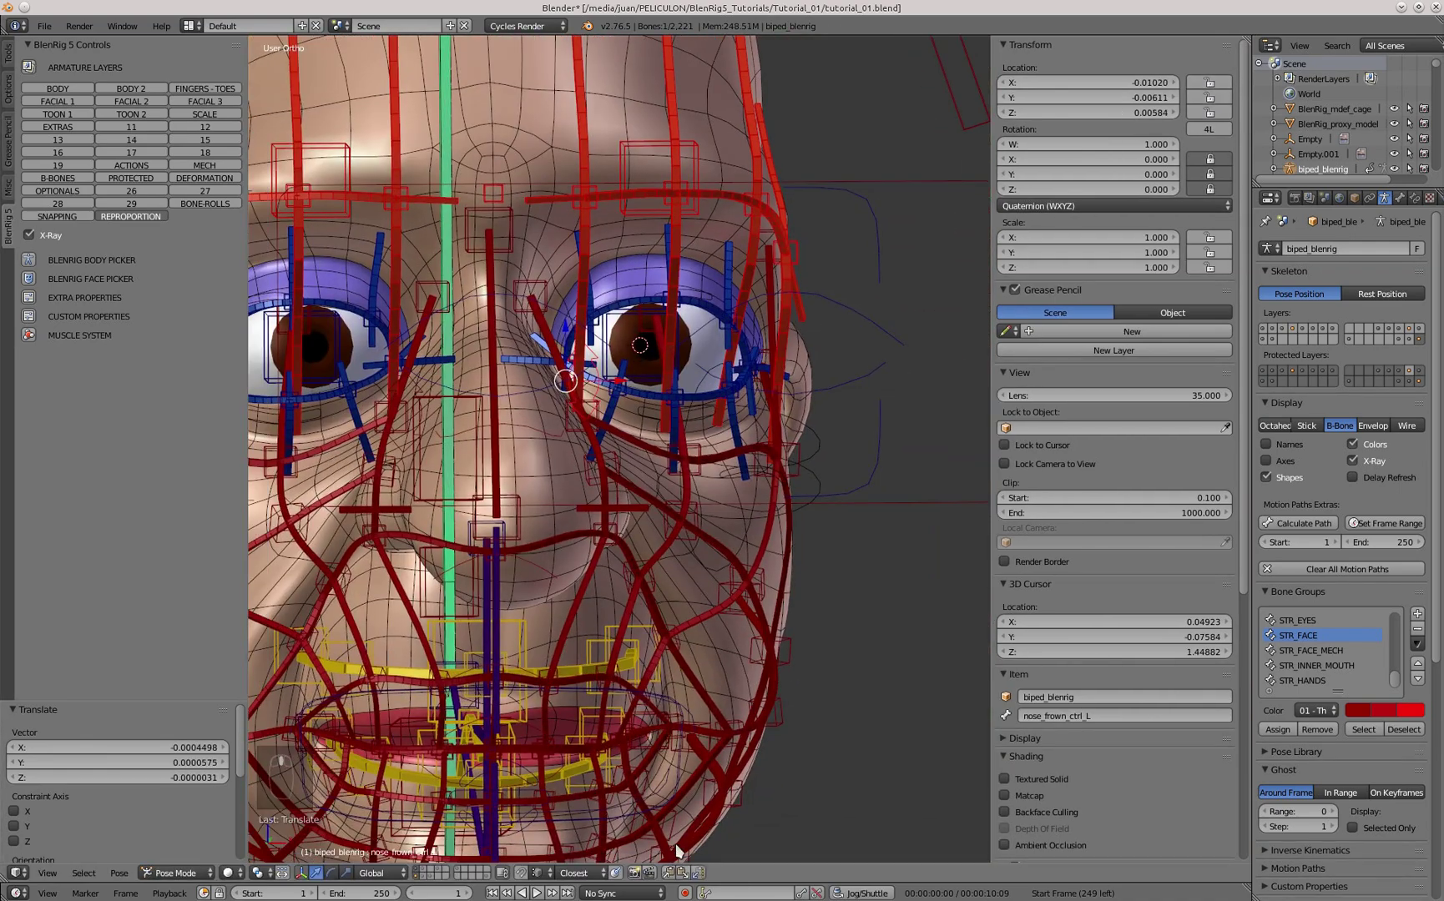
- Mirror the pose of cheek_ctrl_L to the right cheek
middle_click_drag(826, 434, 729, 393)
right_click(731, 393)
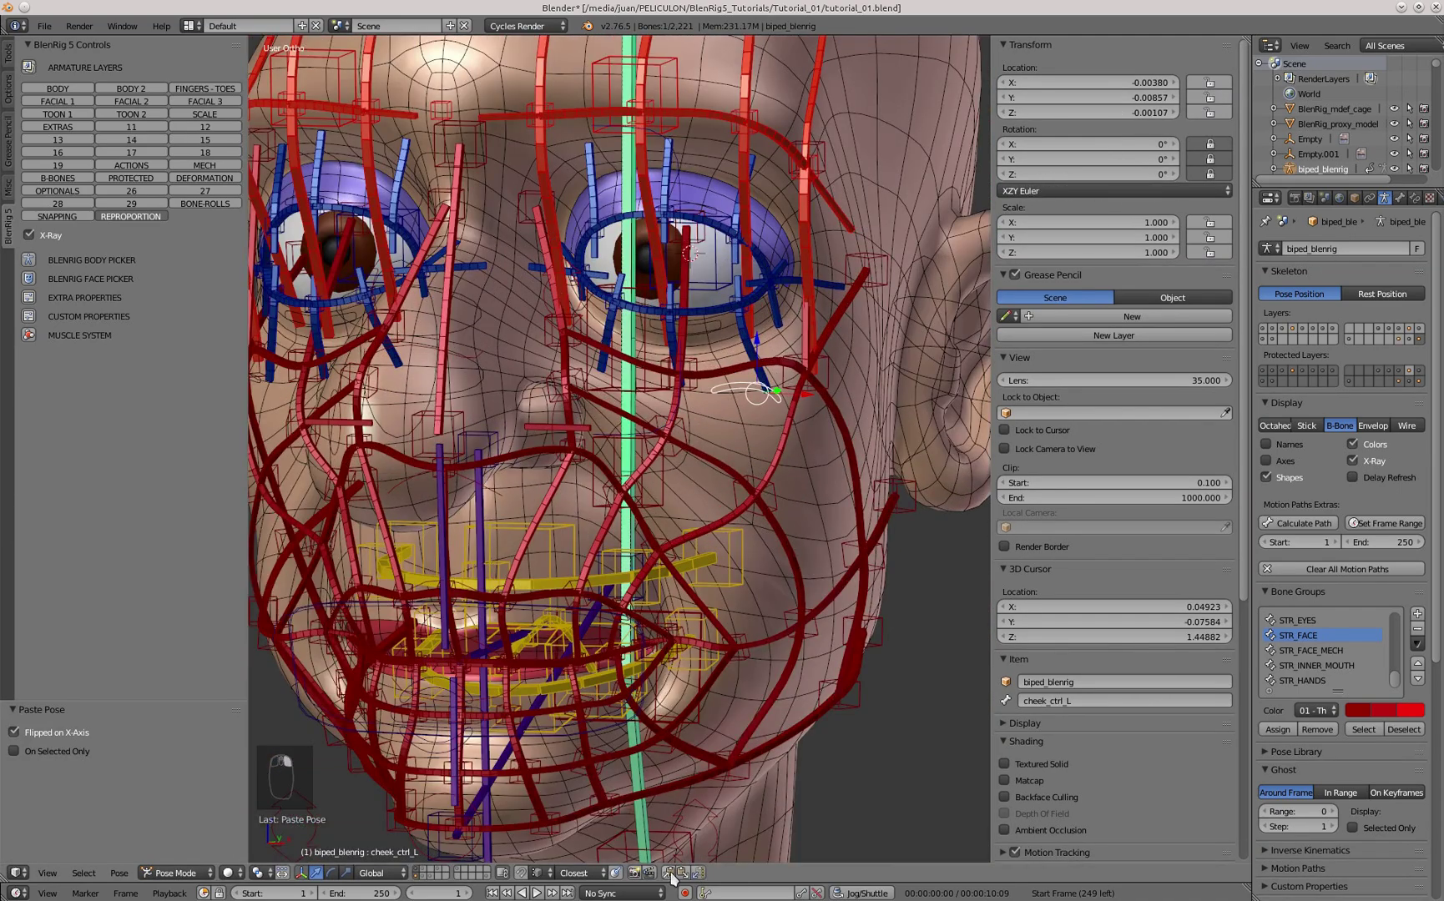
scroll(676, 551, "down", 2)
- Move mouth_frown_ctrl_L to about X 0.0113, Y 0.0016, Z 0.0019 by the left jaw, toggle its location locks and mirror its pose
key("KP_1")
middle_click_drag(660, 626, 671, 419, "shift")
scroll(670, 419, "up", 2)
scroll(670, 422, "up", 1)
right_click(762, 598)
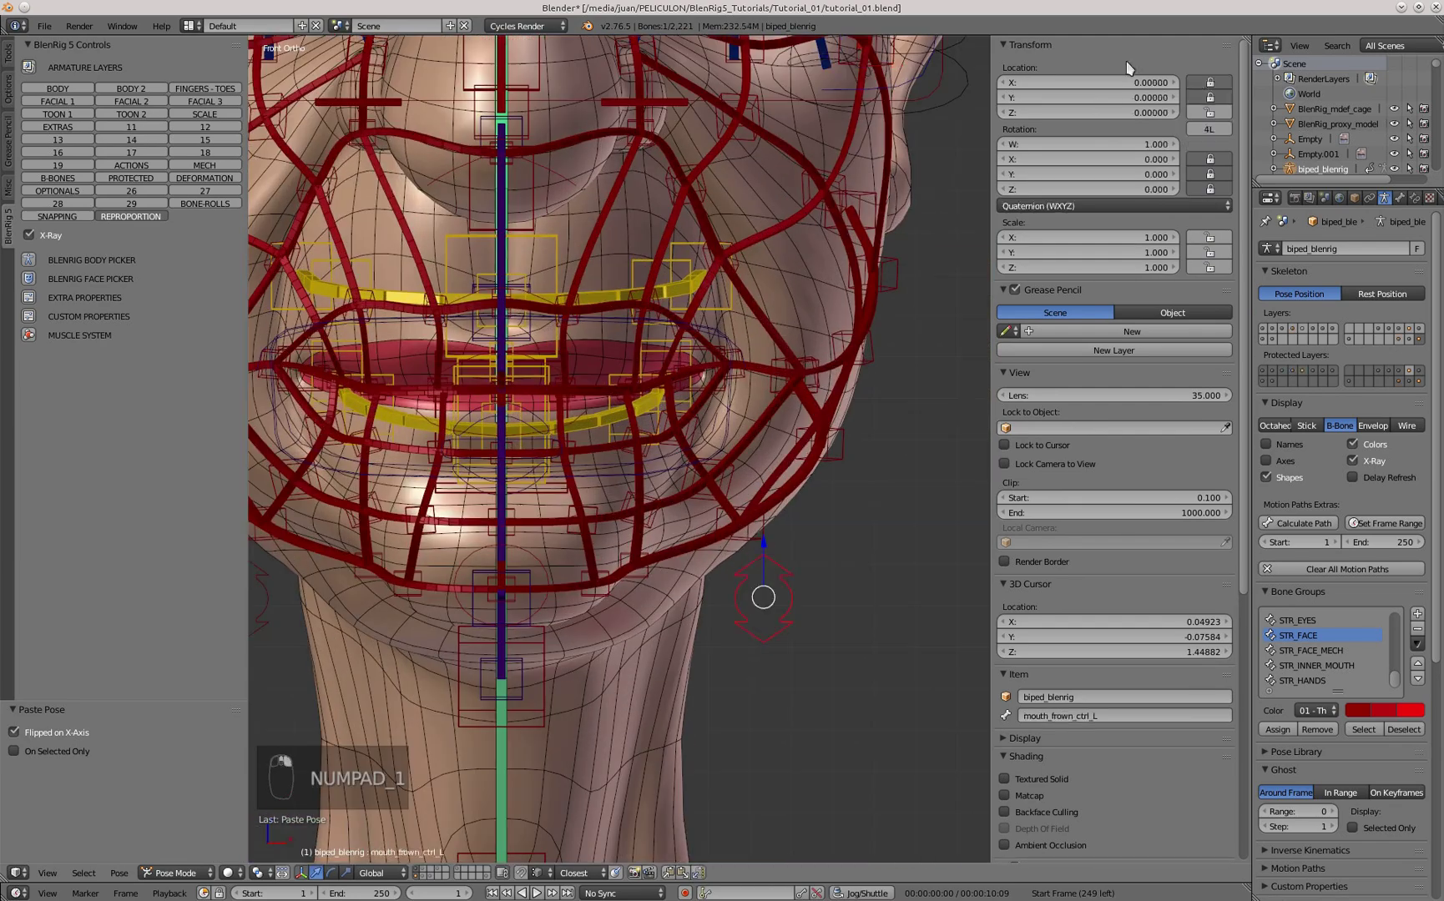
right_click(772, 392)
middle_click_drag(822, 442, 741, 499)
key("g")
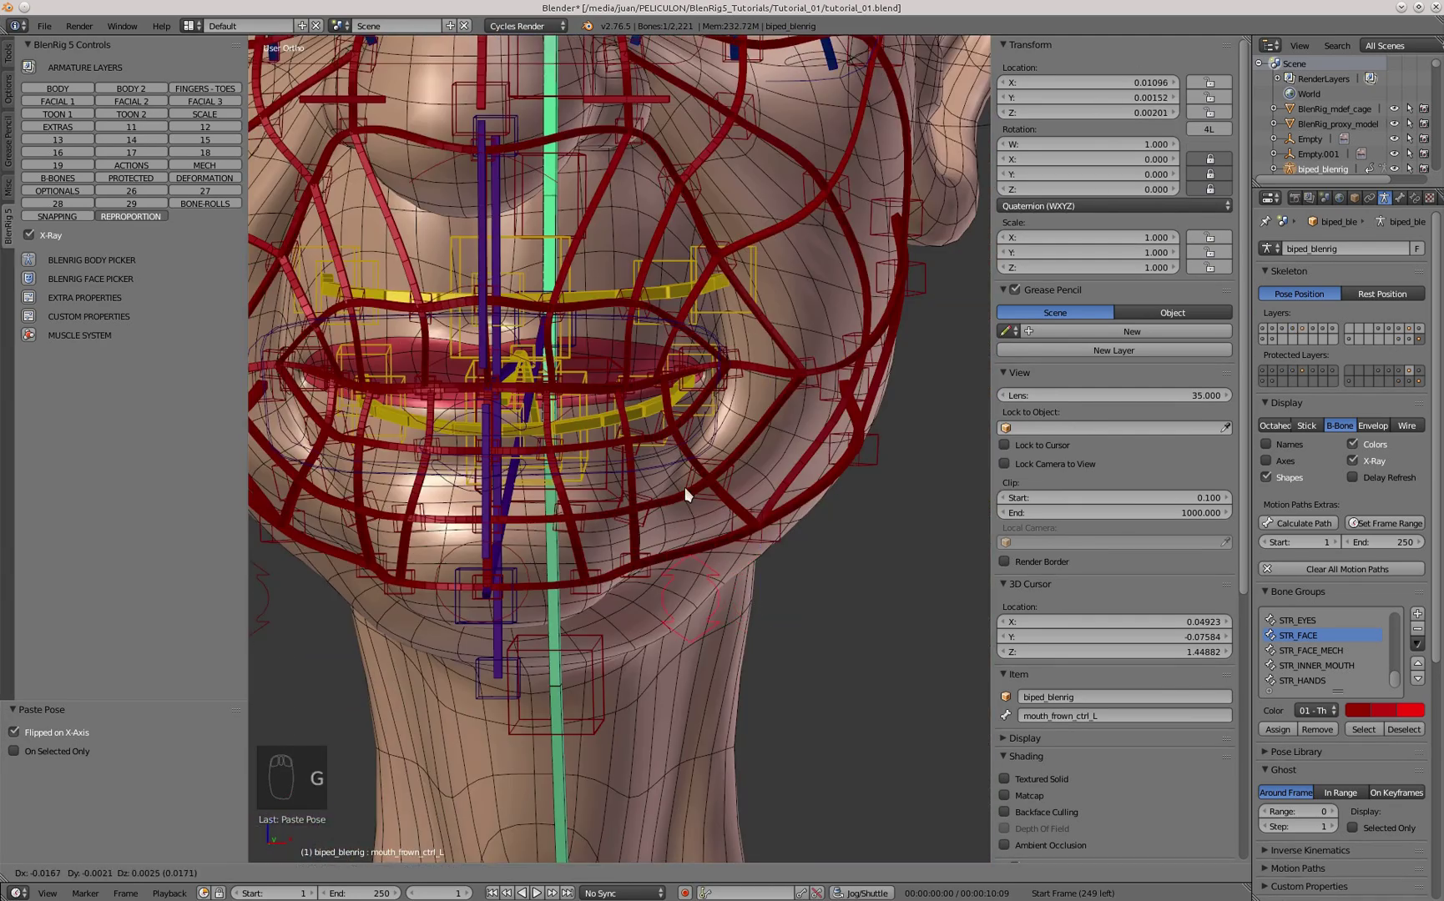
left_click(687, 493)
left_click_drag(1209, 83, 1210, 97)
left_click(699, 873)
- Deselect all bones and save the file
scroll(662, 504, "down", 5)
key("KP_1")
key("a")
key("a")
mouse_move(615, 470)
middle_mouse_down("shift")
mouse_move(654, 536)
mouse_move(479, 440)
mouse_move(626, 454)
middle_mouse_up("shift")
key("ctrl+s")
- Turn off the wireframe display on the granny's head mesh
scroll(649, 534, "up", 1)
key("KP_3")
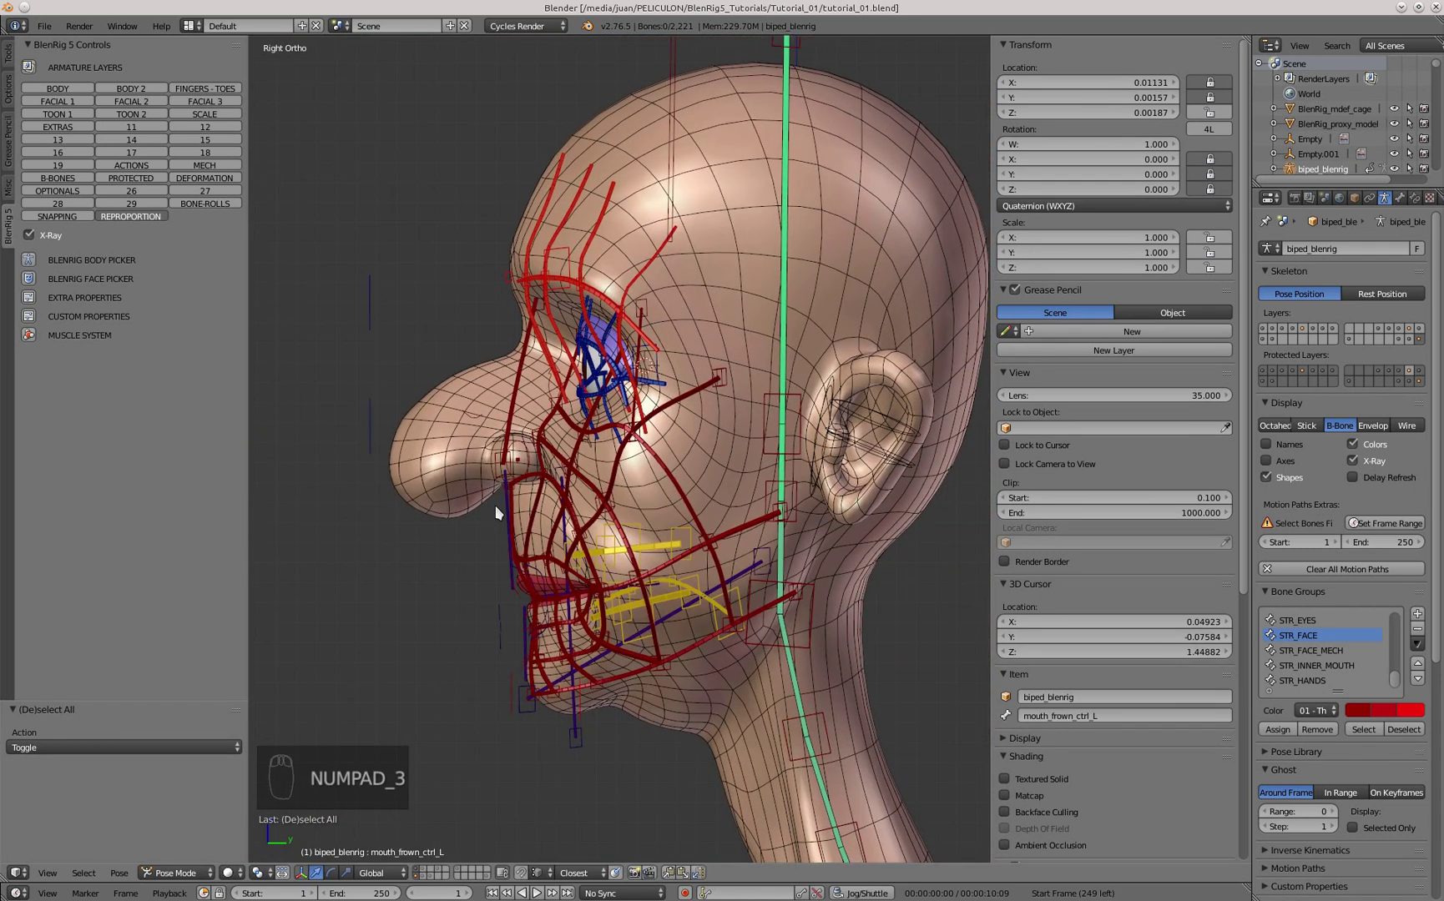
scroll(615, 386, "down", 5)
key("KP_1")
scroll(582, 338, "down", 1)
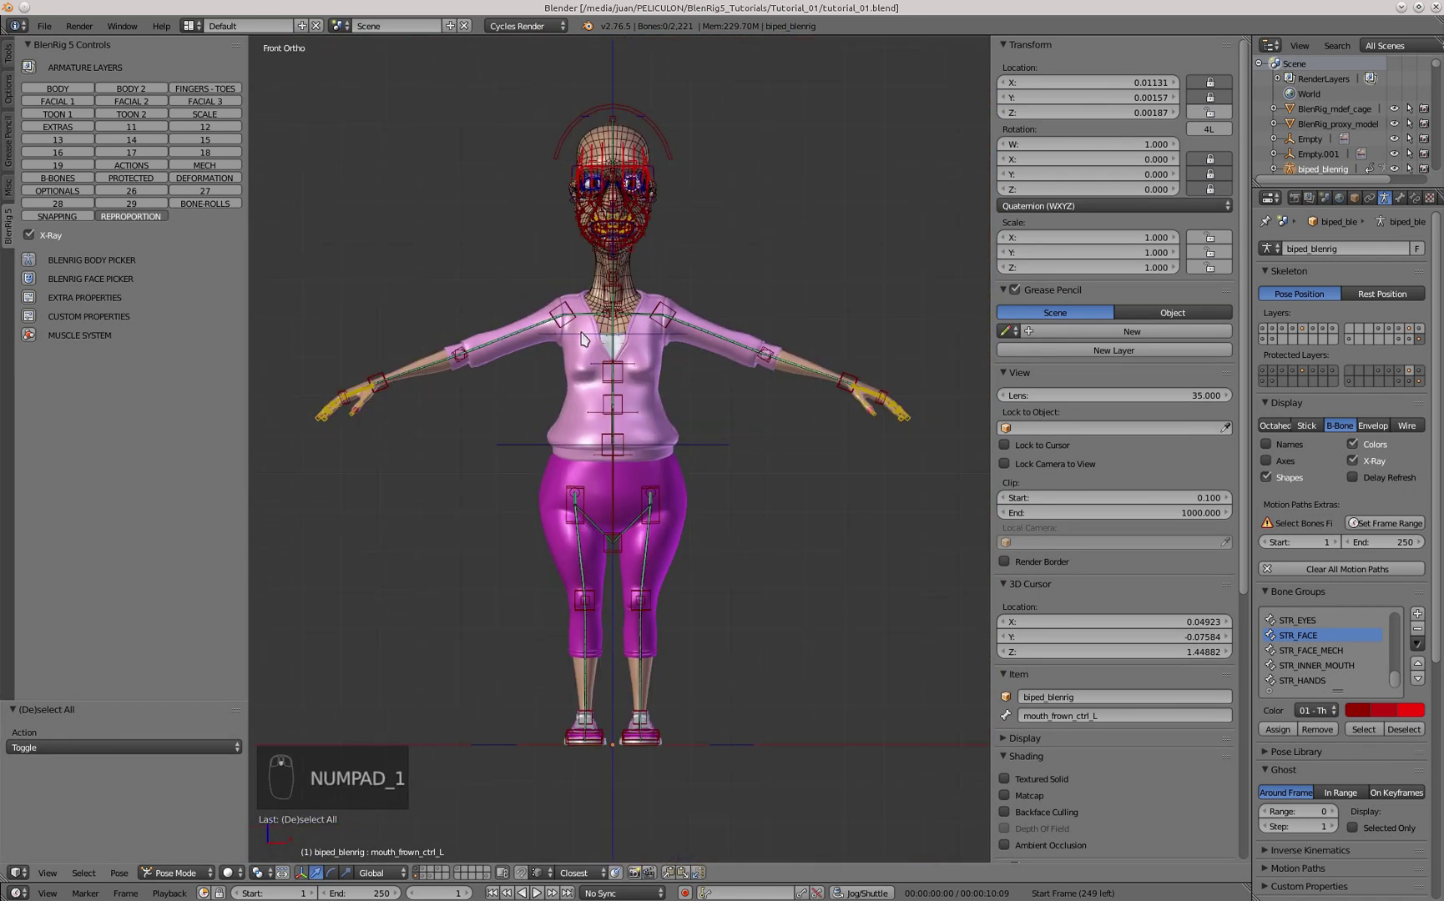
left_click(636, 153)
scroll(638, 162, "up", 6)
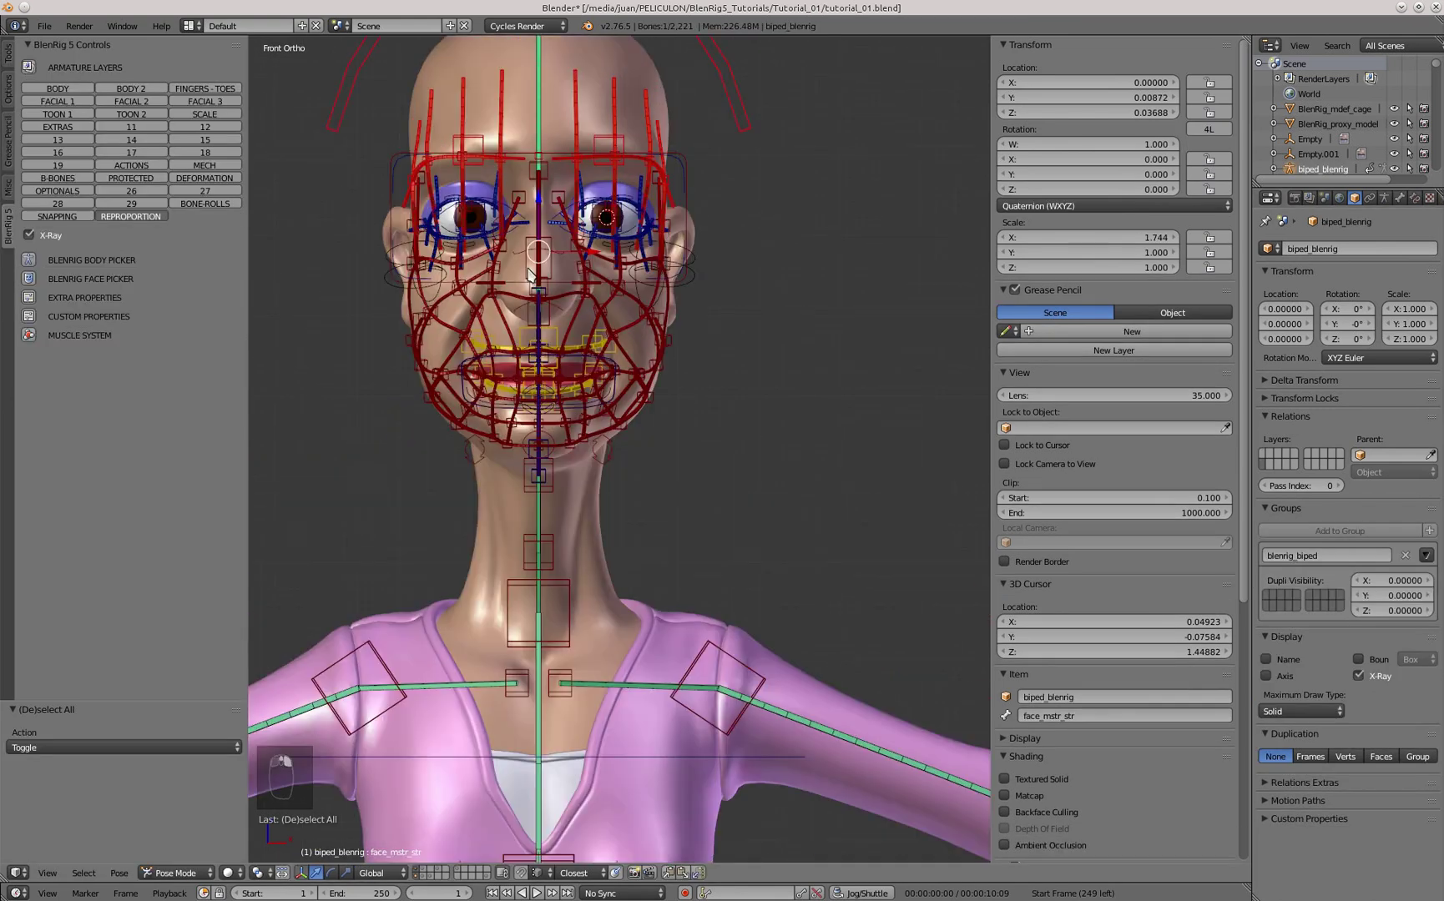
scroll(783, 393, "down", 2)
key("KP_3")
key("KP_1")
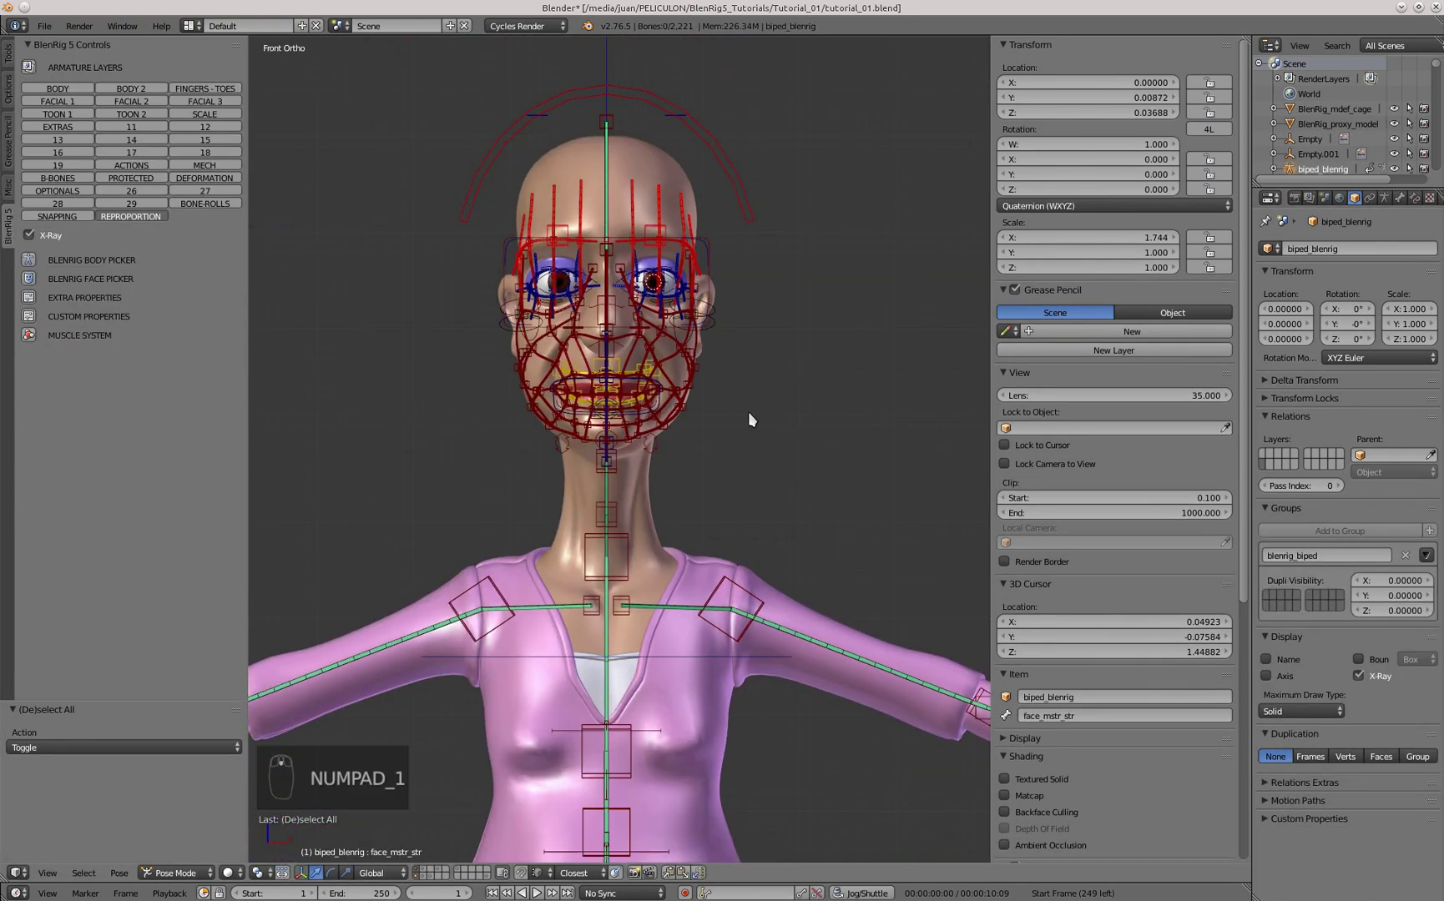
scroll(748, 412, "down", 4)
middle_click_drag(802, 763, 757, 693, "shift")
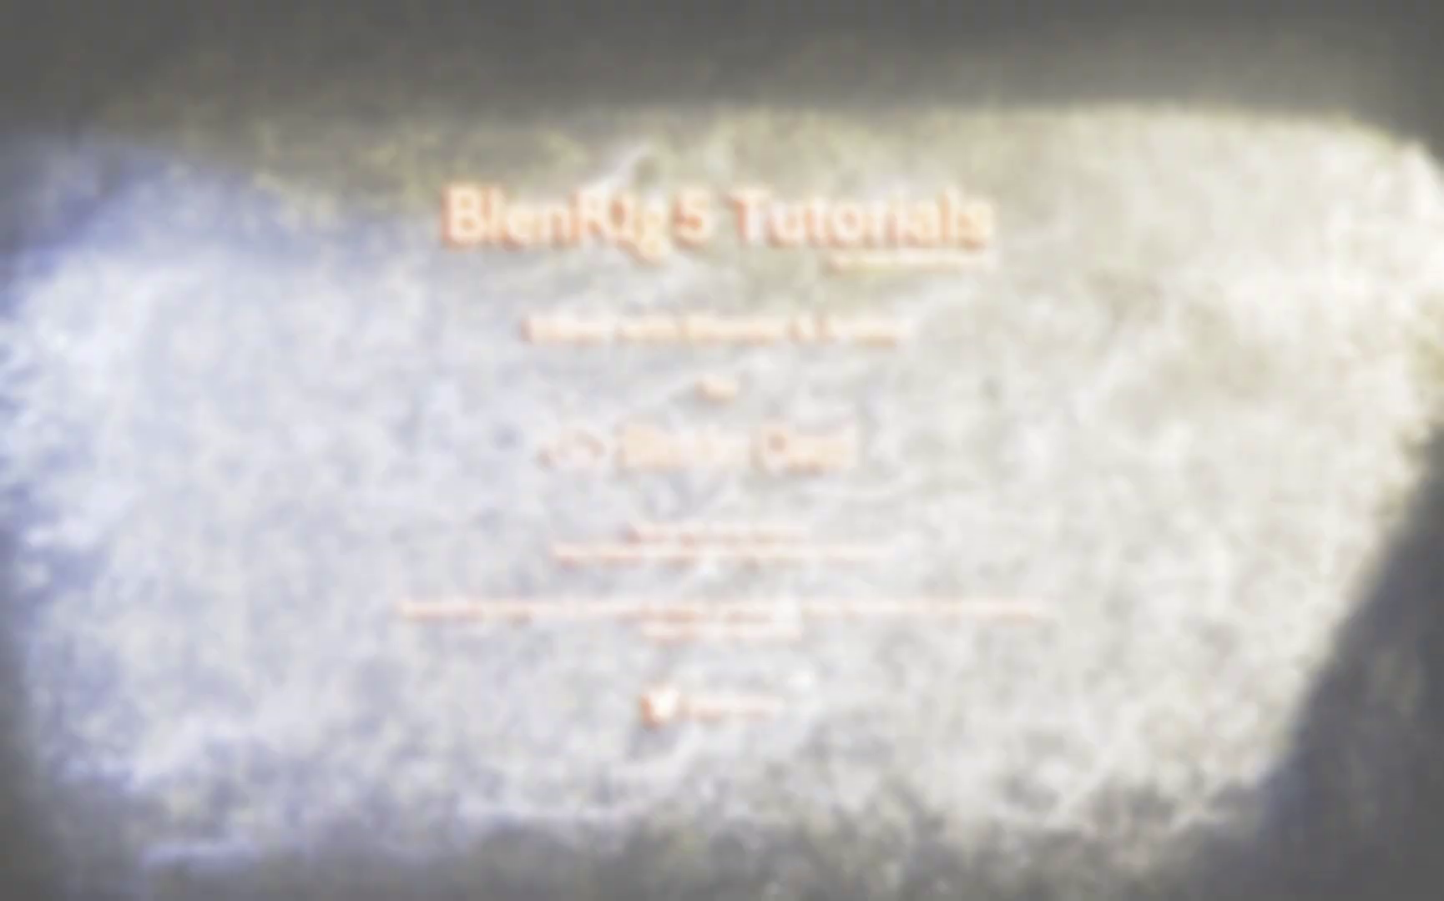